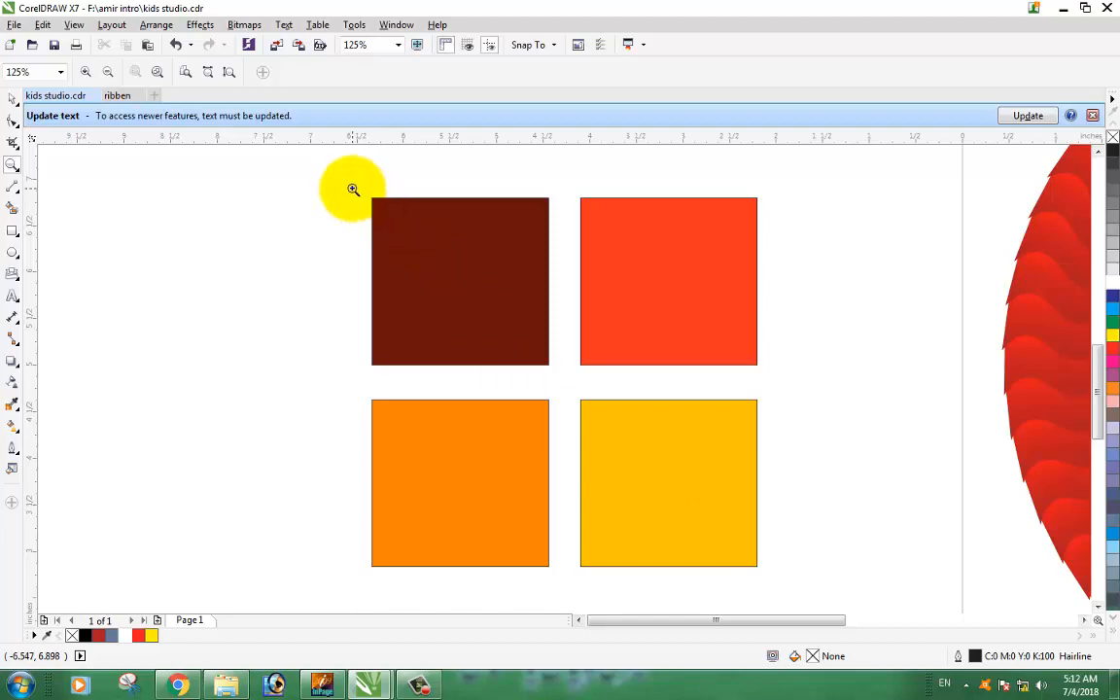
Examine the finished ribbon badge and the four colour swatches beside it.
right_click(346, 264)
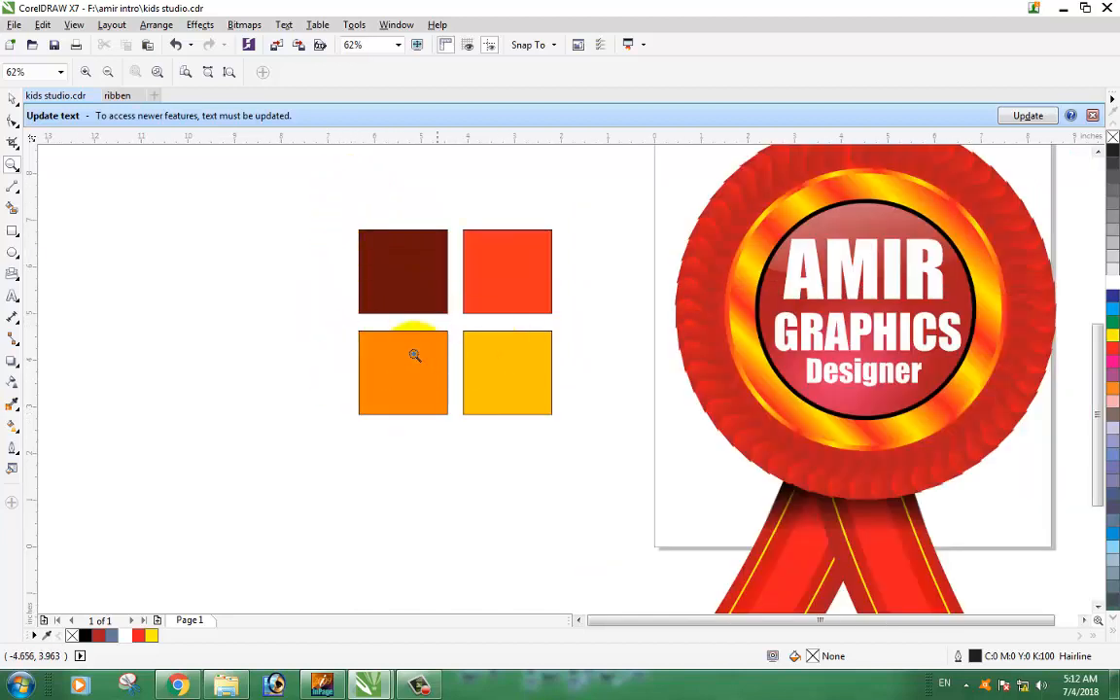
right_click(476, 379)
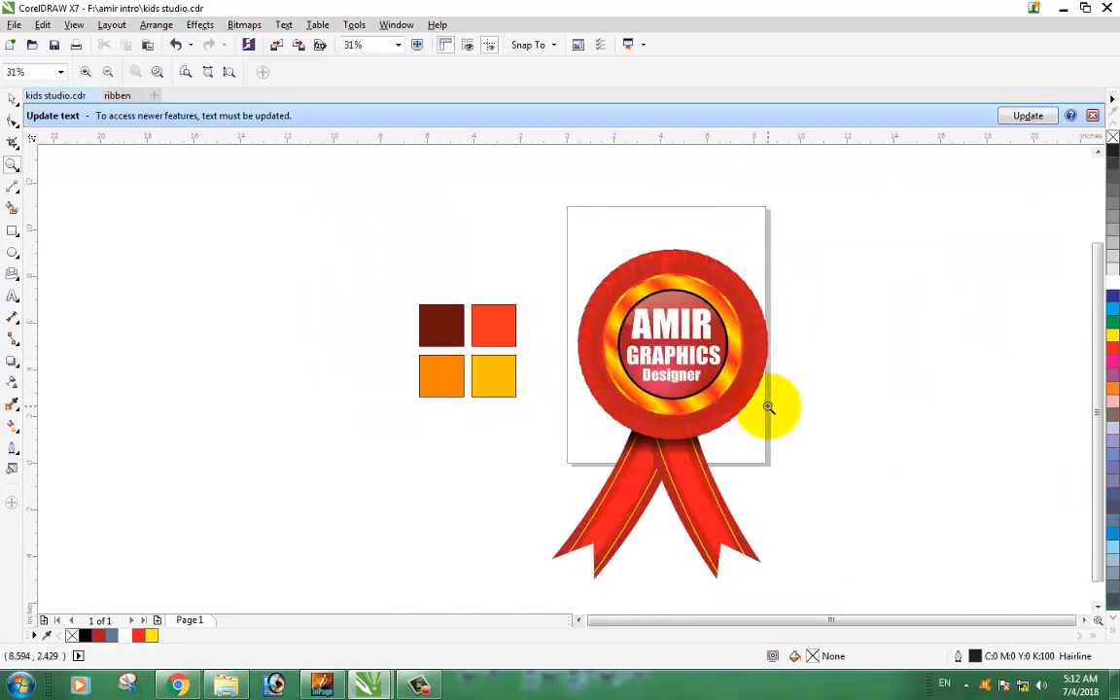
left_click_drag(612, 317, 557, 218)
left_click_drag(647, 374, 789, 590)
left_click_drag(399, 167, 693, 597)
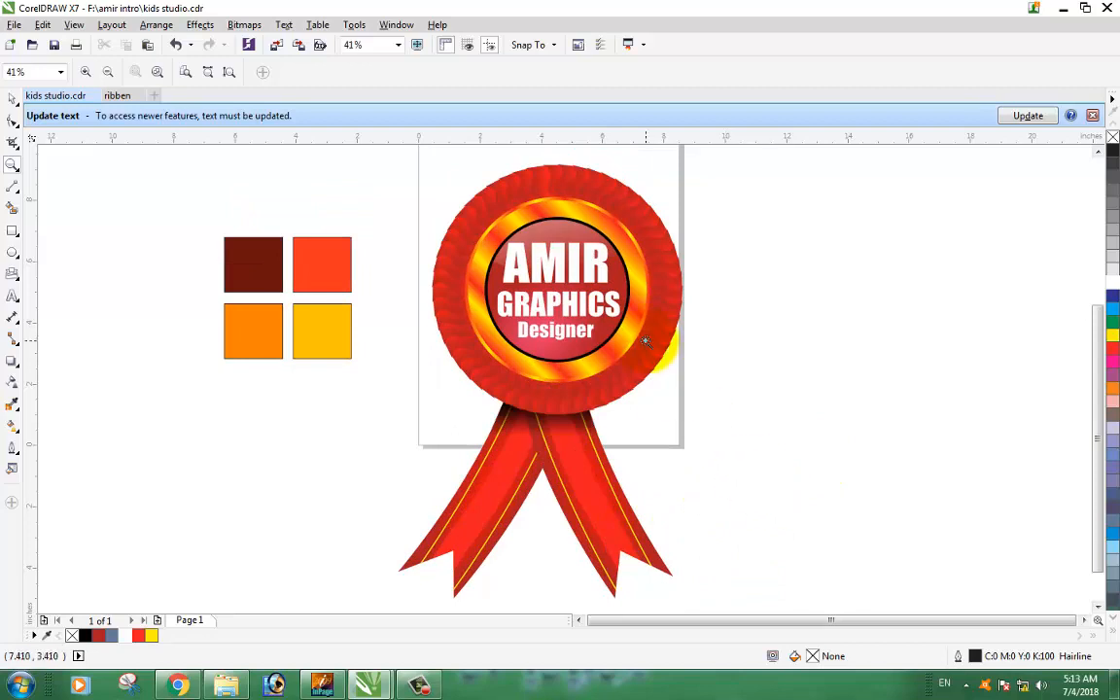
left_click_drag(395, 156, 712, 600)
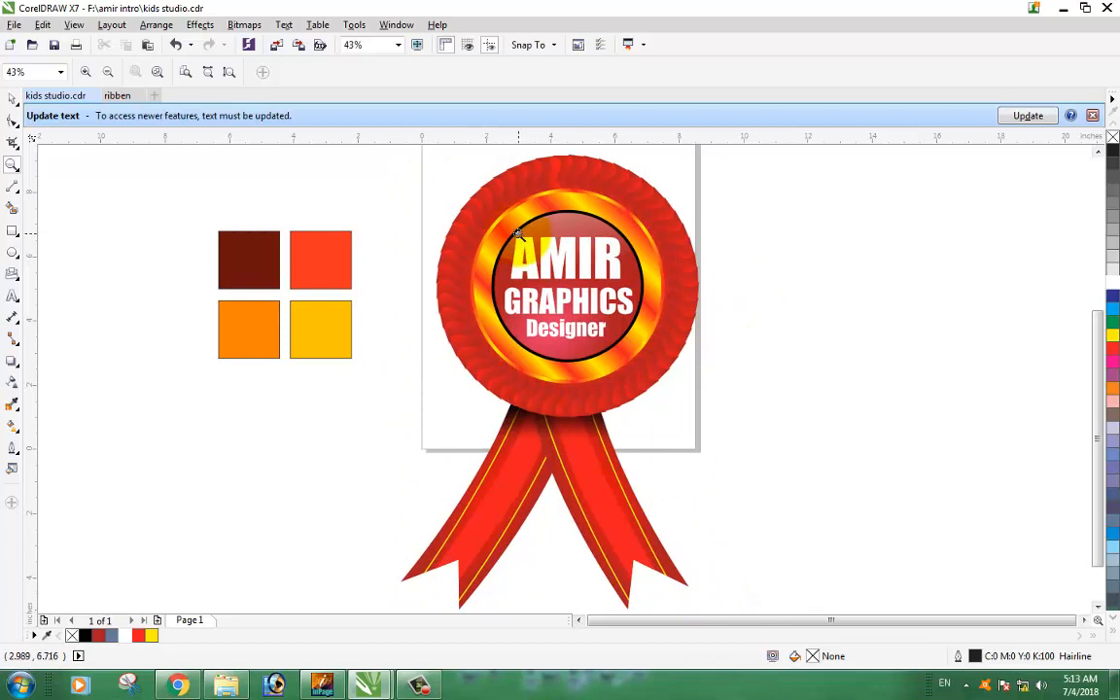
left_click_drag(376, 154, 730, 611)
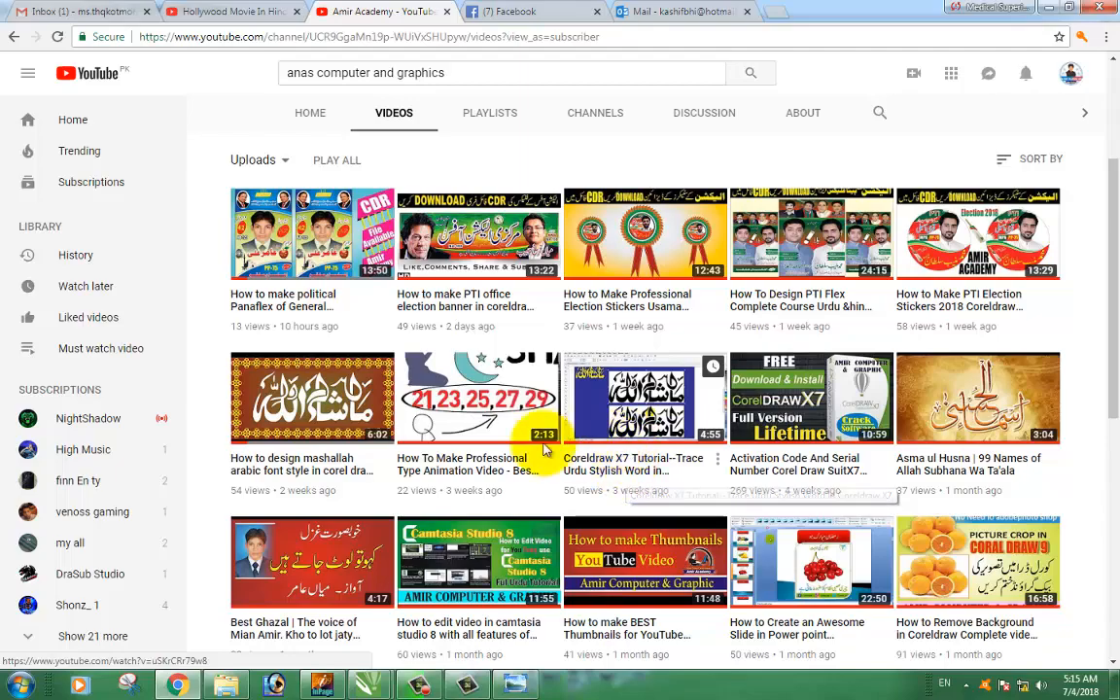
Browse the uploaded videos on the YouTube channel and open the channel's customization view.
scroll(625, 495, "down", 2)
scroll(586, 530, "down", 3)
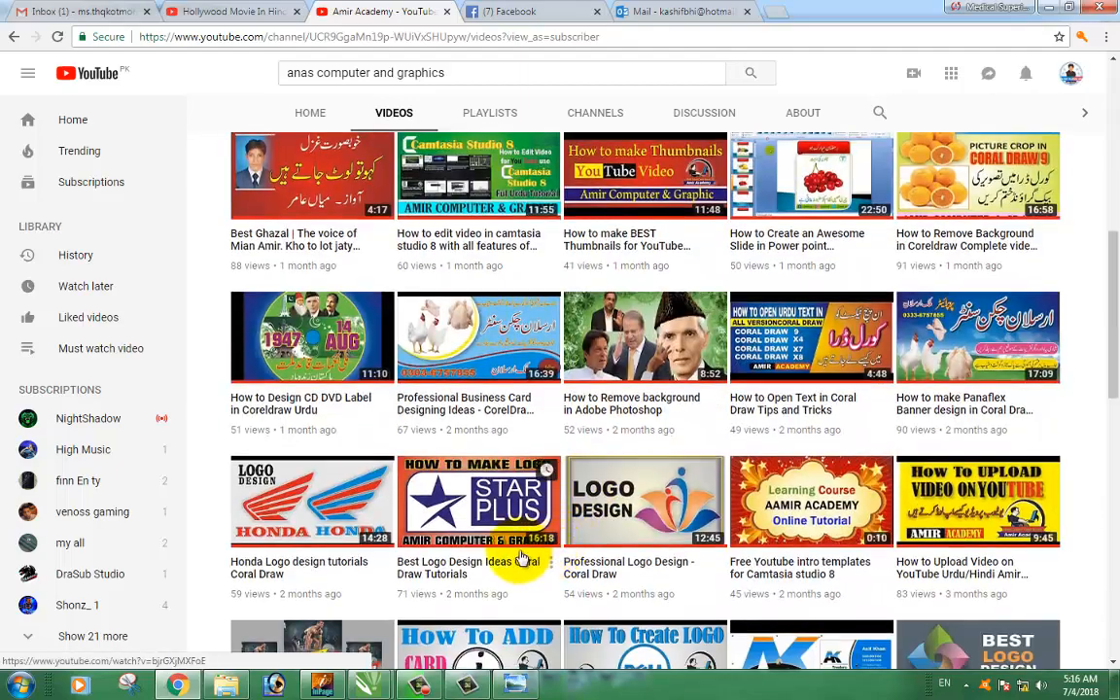
scroll(457, 554, "up", 7)
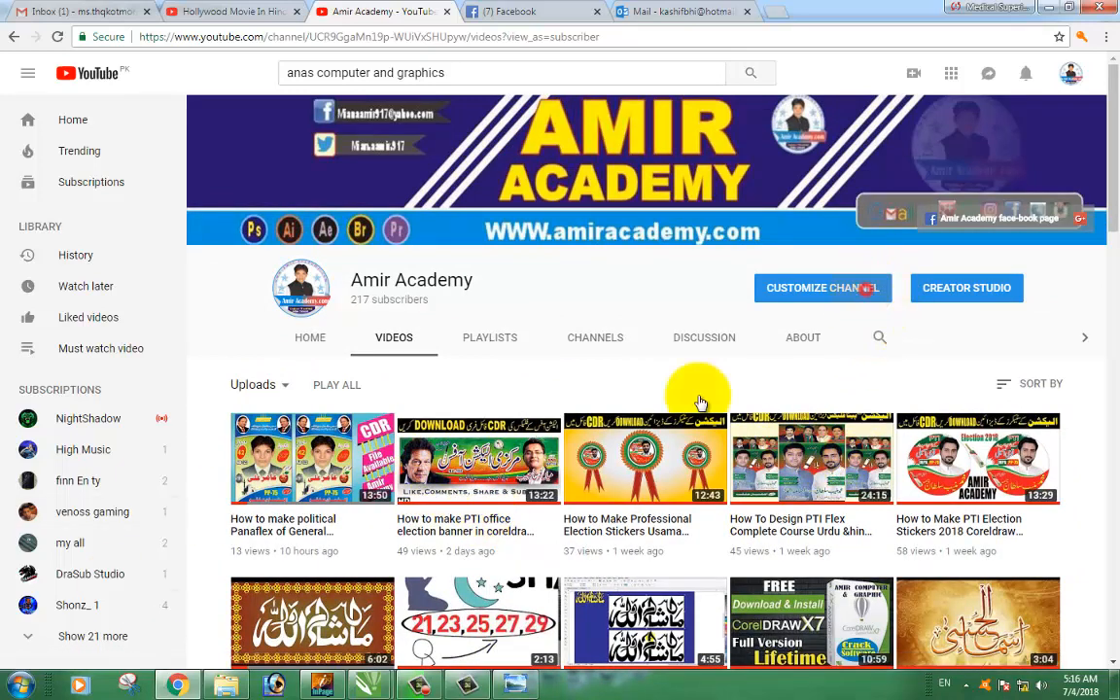
left_click(863, 296)
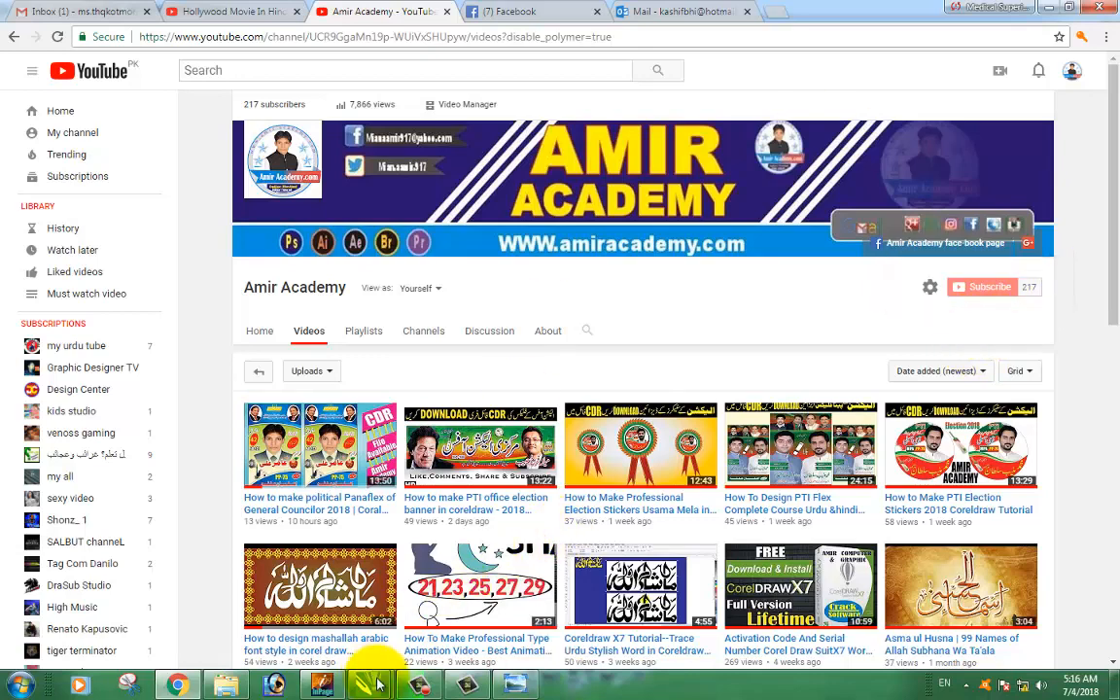
Switch to CorelDRAW and move the ribbon badge group slightly lower on its page.
mouse_move(378, 684)
left_click(249, 594)
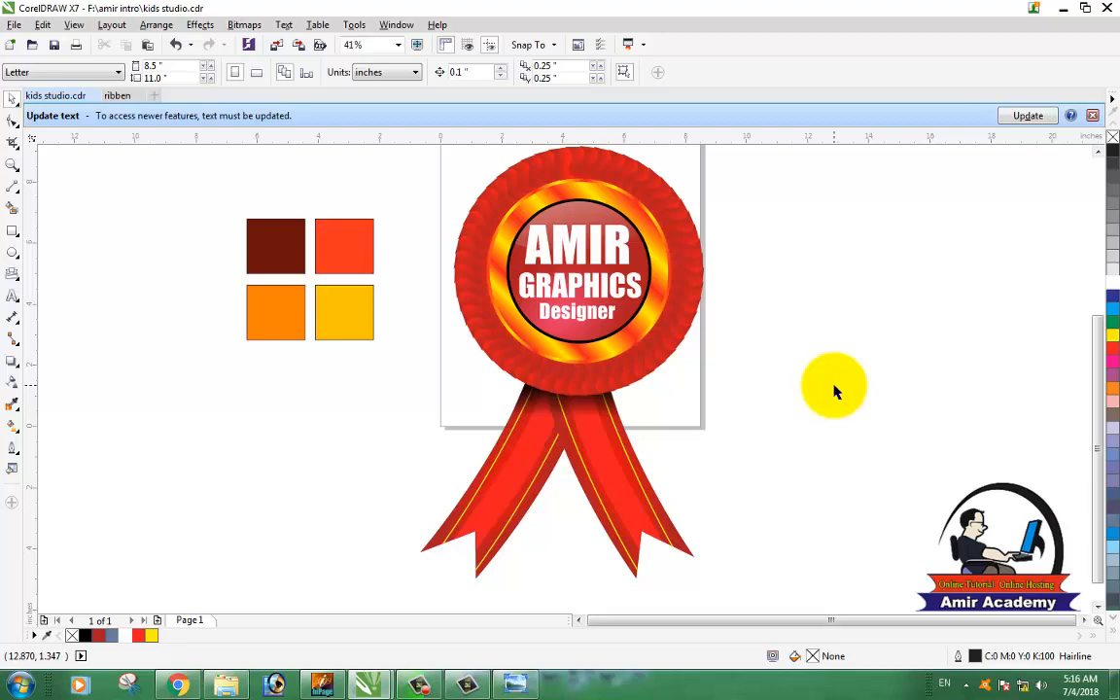
mouse_move(674, 271)
left_mouse_down()
mouse_move(761, 279)
mouse_move(775, 250)
mouse_move(671, 255)
mouse_move(662, 295)
mouse_move(690, 269)
mouse_move(669, 274)
mouse_move(675, 291)
left_mouse_up()
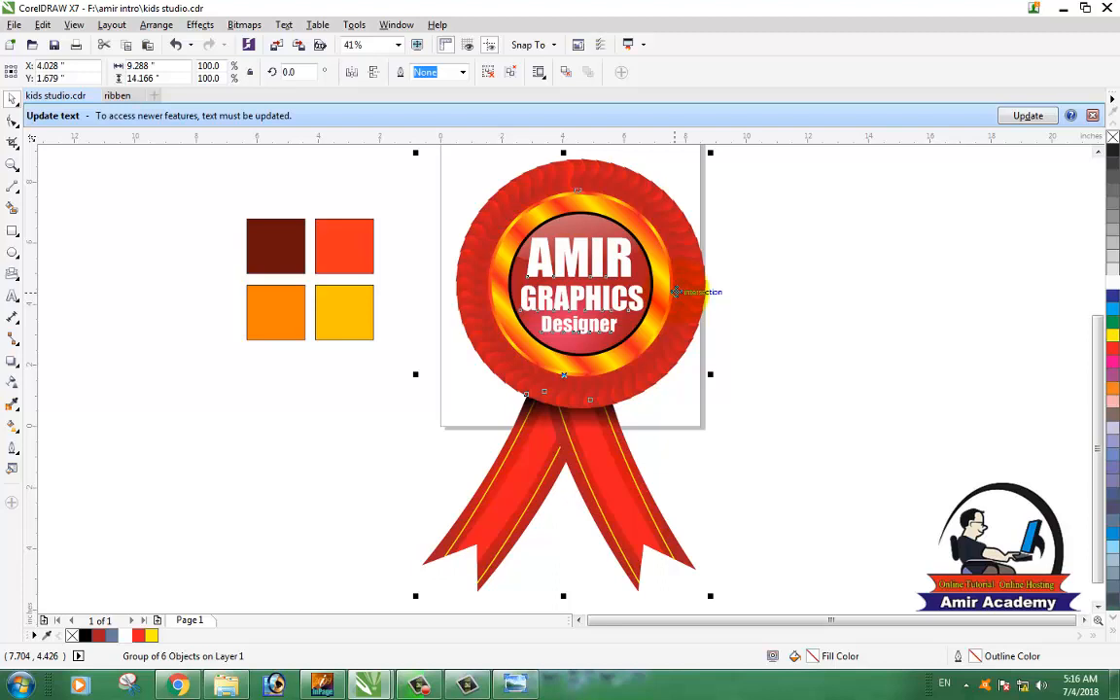
left_click(774, 328)
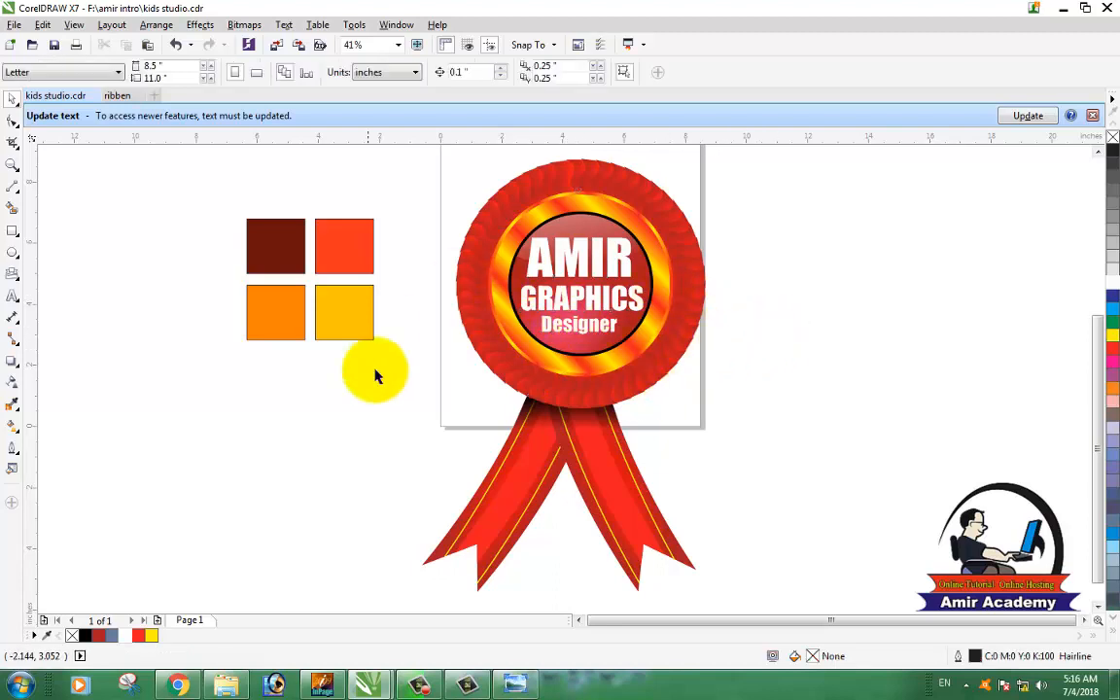
Switch to the ribben document and move the four colour swatches beside the left edge of the page.
left_click(295, 258)
left_click_drag(212, 187, 390, 343)
left_click(362, 456)
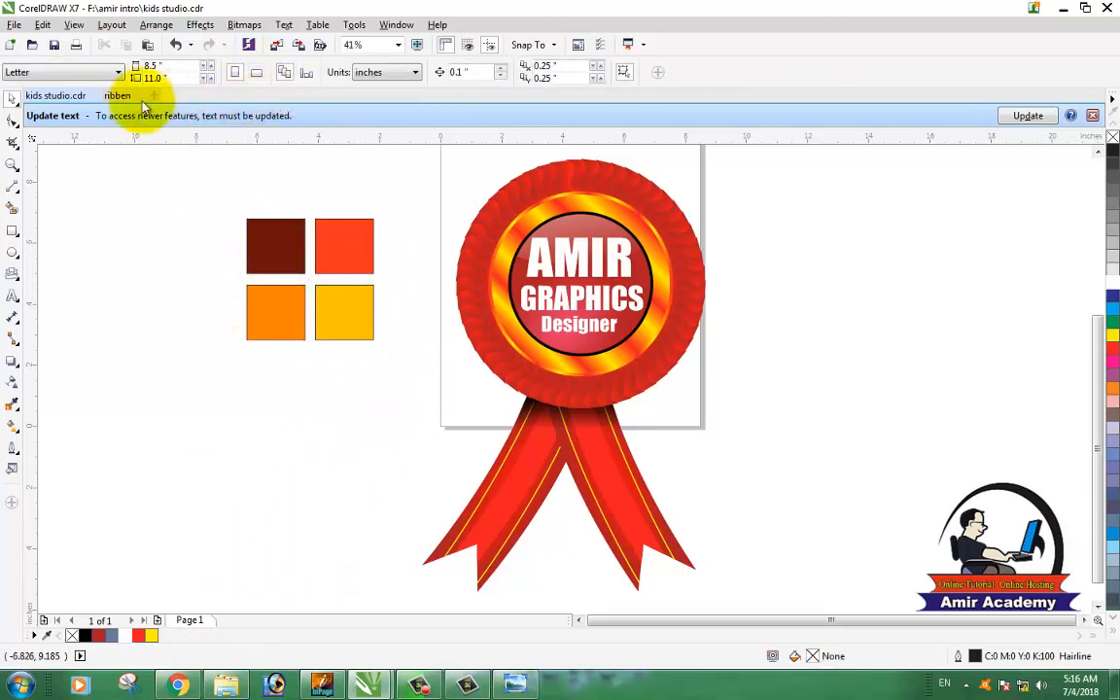
left_click(117, 95)
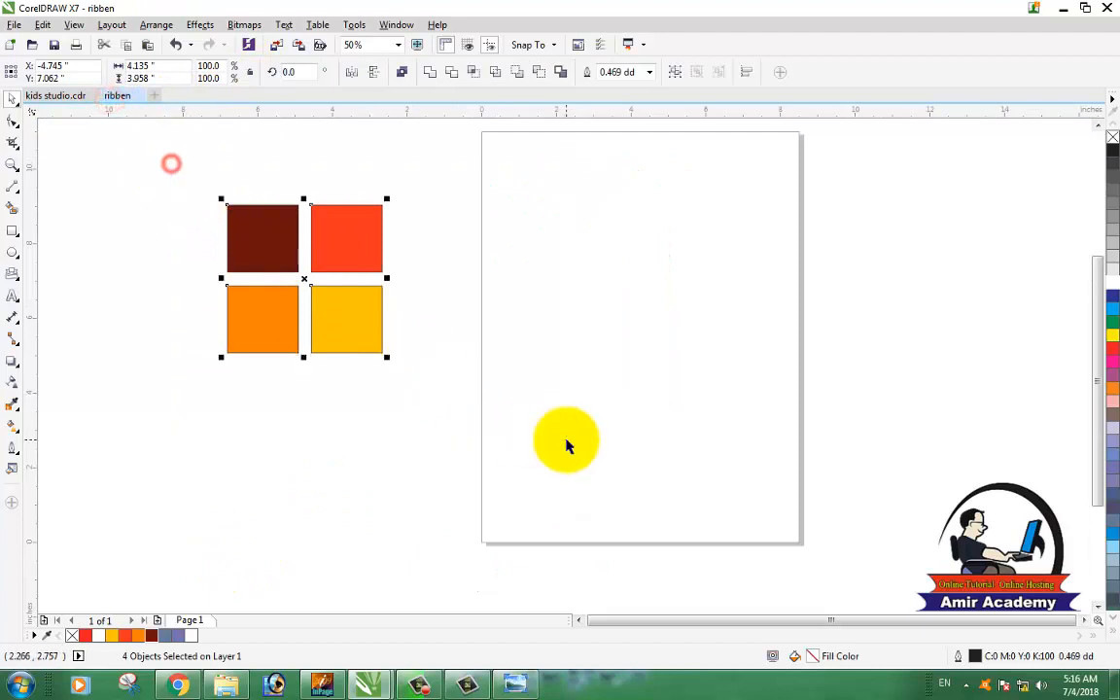
left_click_drag(366, 227, 456, 281)
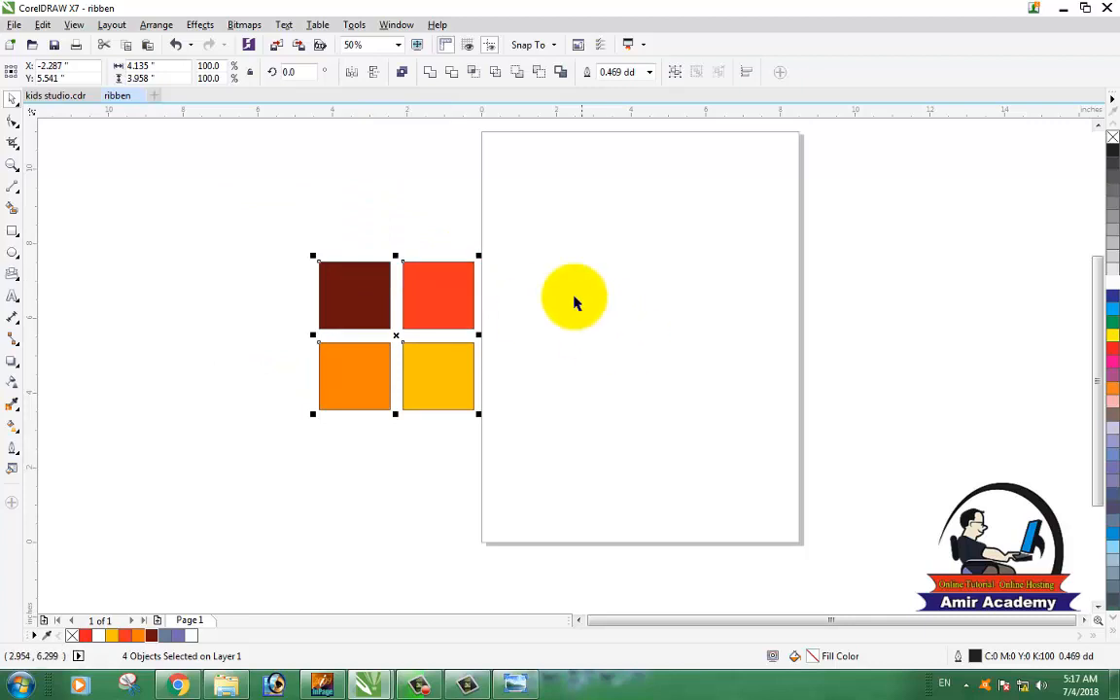
left_click(395, 473)
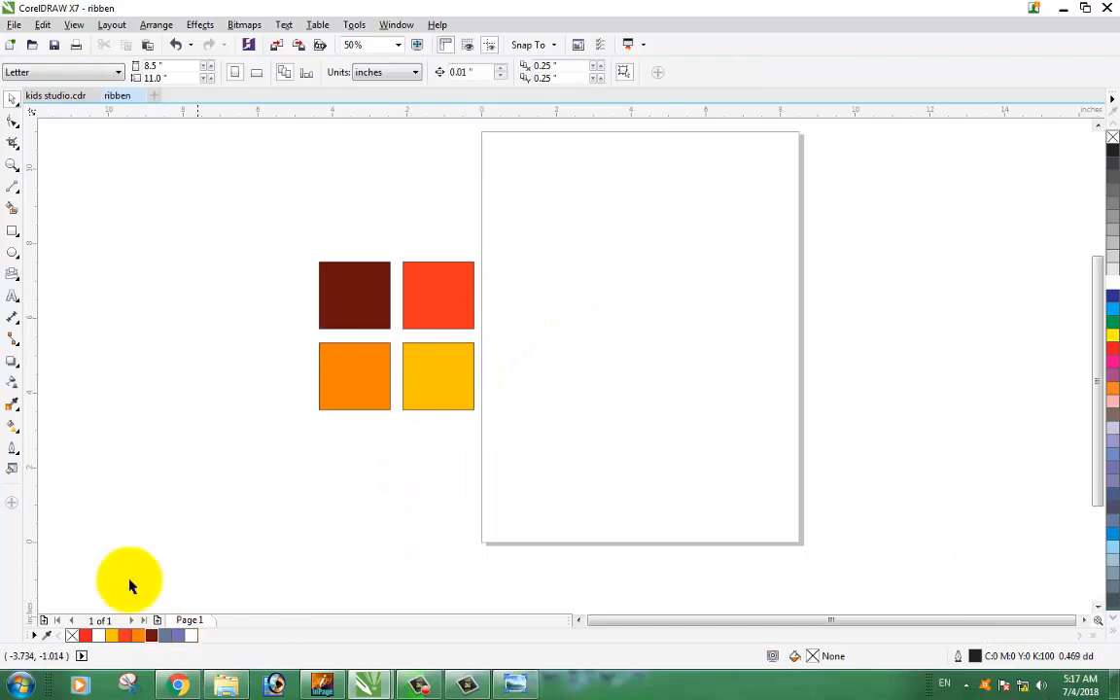
Reduce the CorelDRAW window so it floats over the browser and sample the orange-red swatch for the document palette.
left_click(1085, 7)
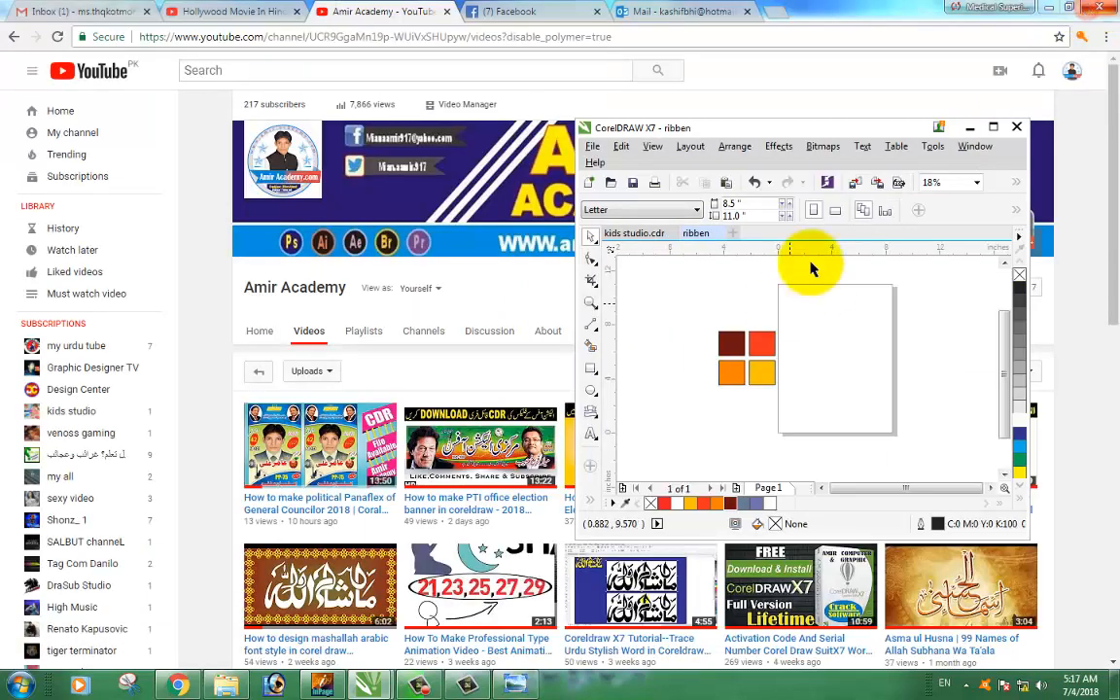
left_click_drag(791, 136, 744, 139)
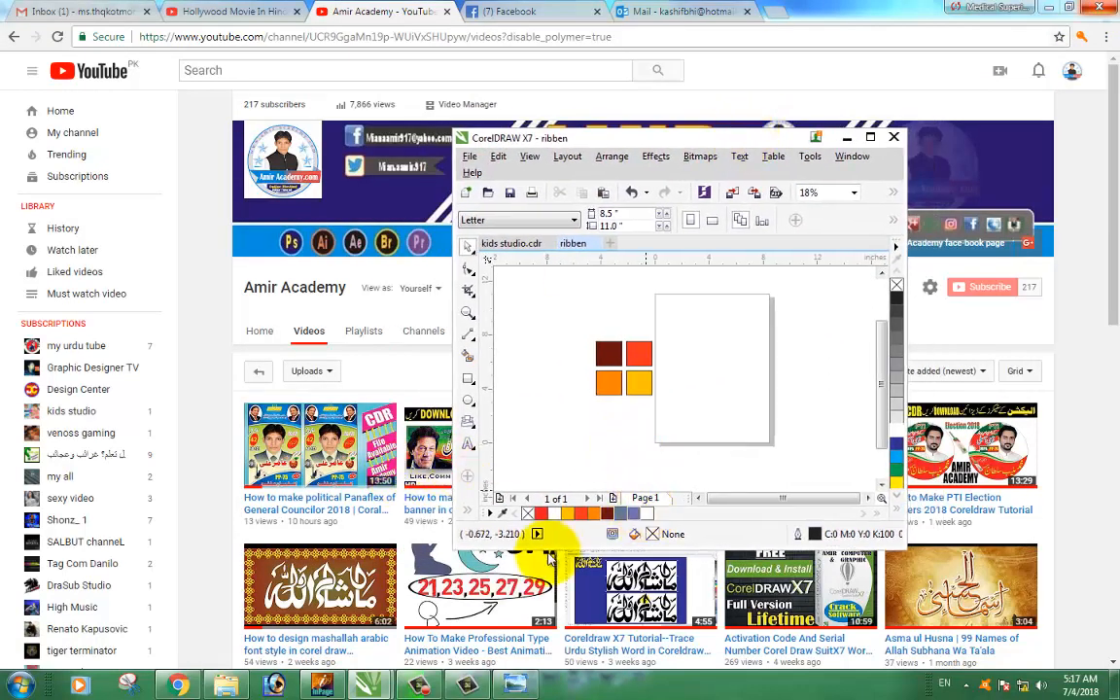
left_click(502, 515)
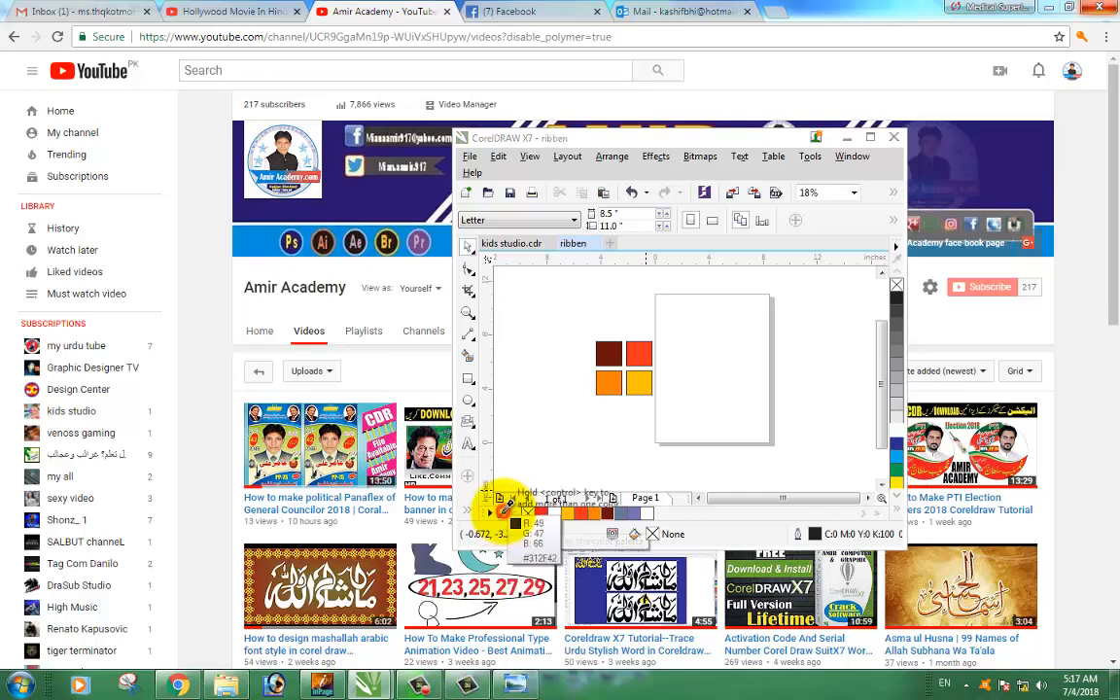
left_click(639, 353)
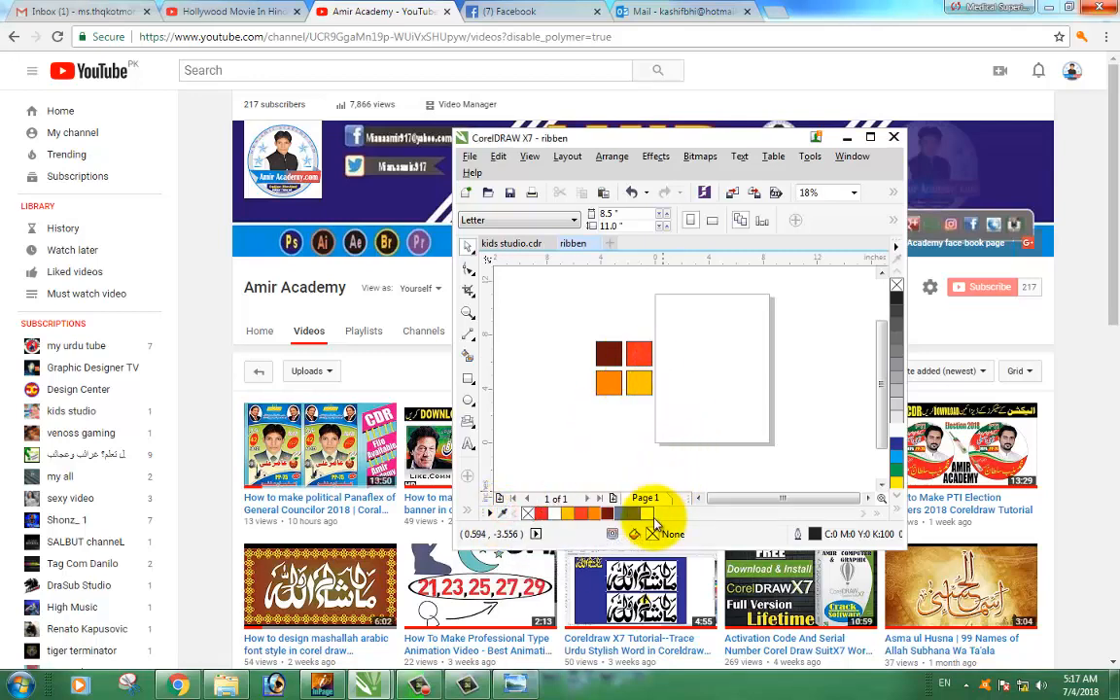
Sample a blue from the YouTube channel artwork into the document palette and maximize the CorelDRAW window.
left_click(501, 514)
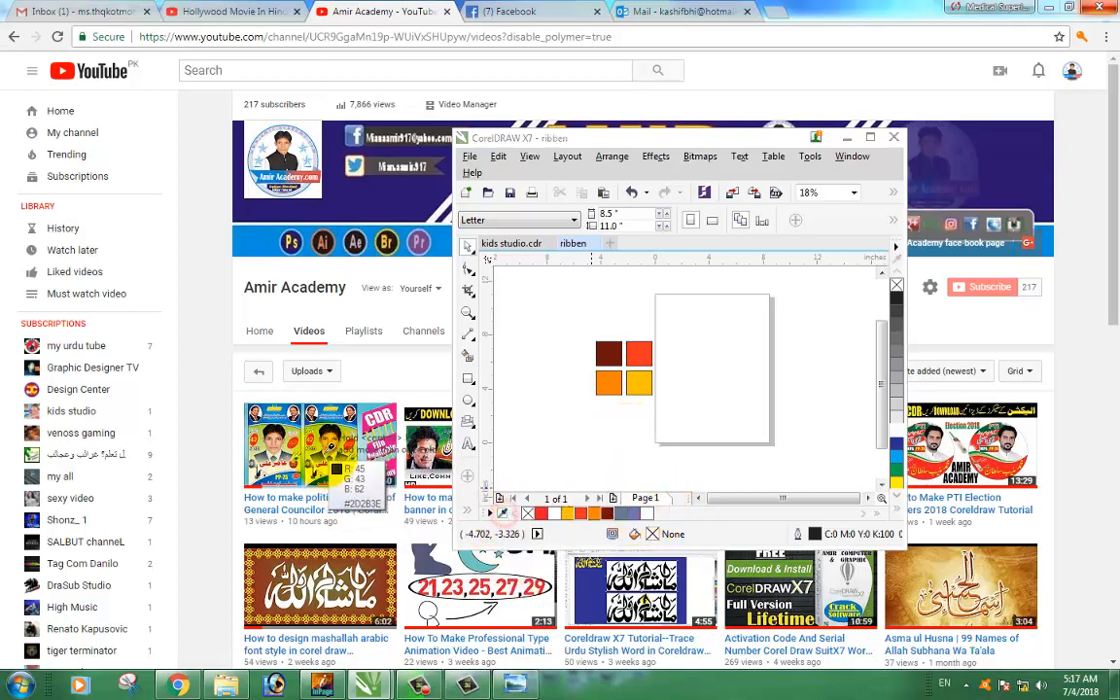
left_click(272, 242)
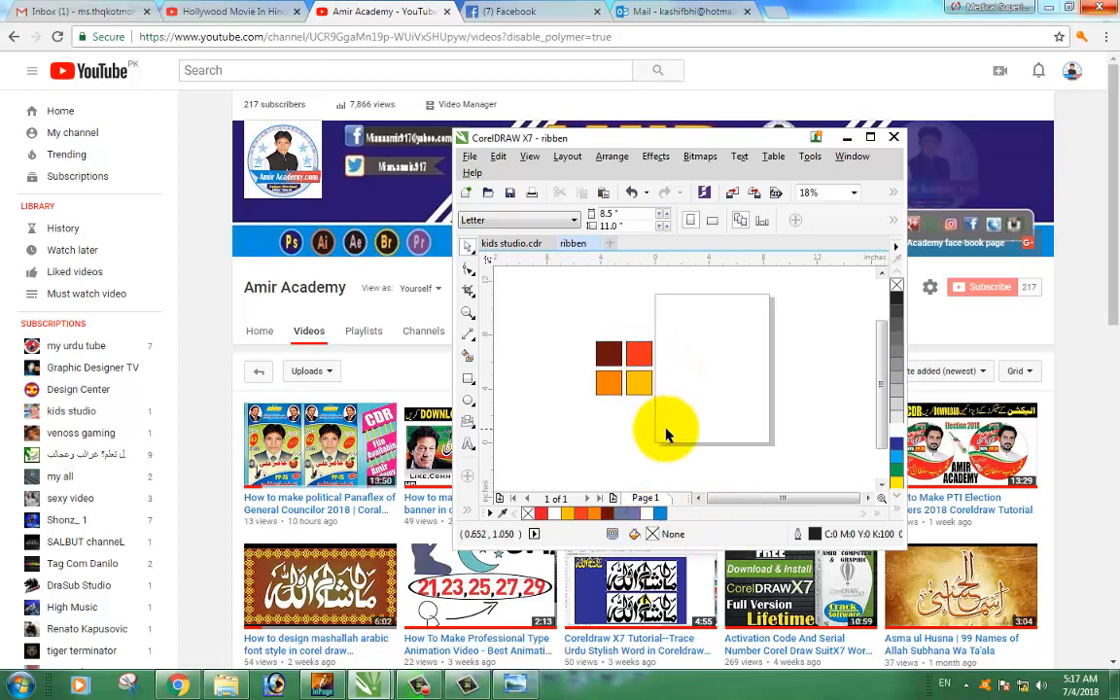
left_click(868, 139)
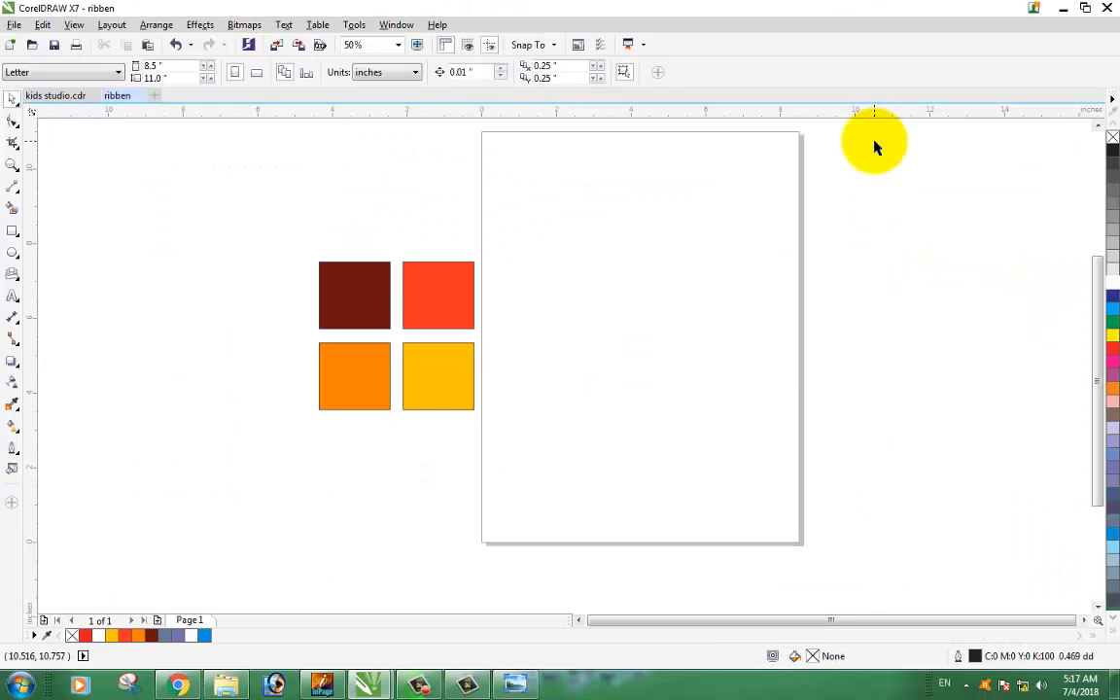
key("z")
left_click_drag(277, 215, 565, 471)
left_click_drag(290, 163, 749, 562)
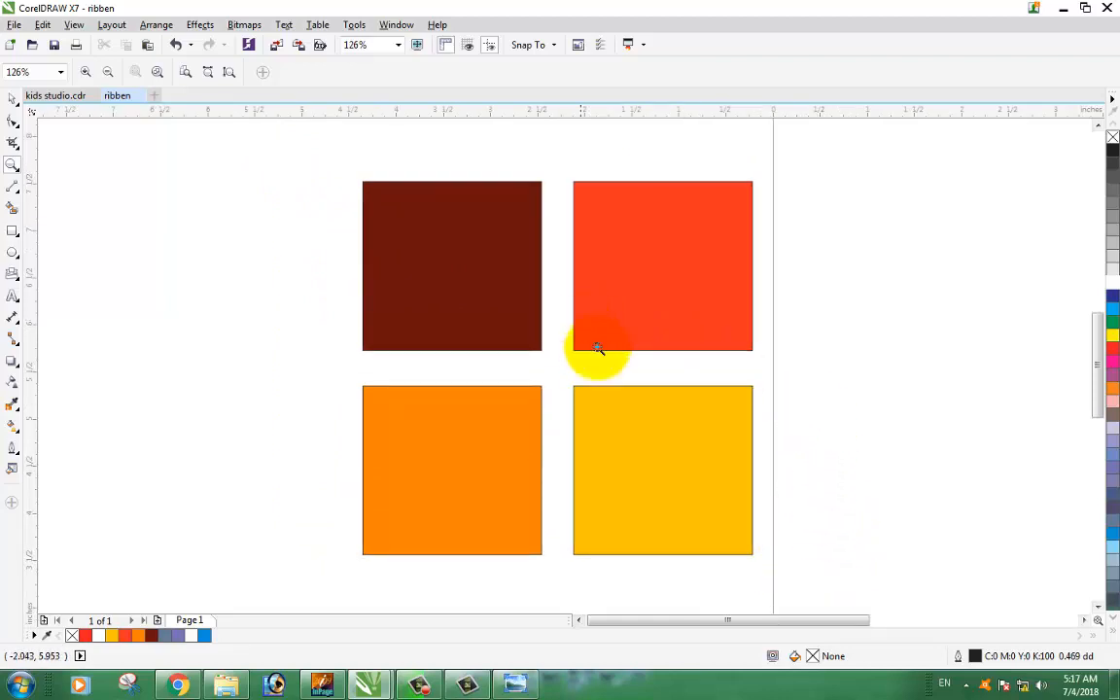
right_click(133, 321)
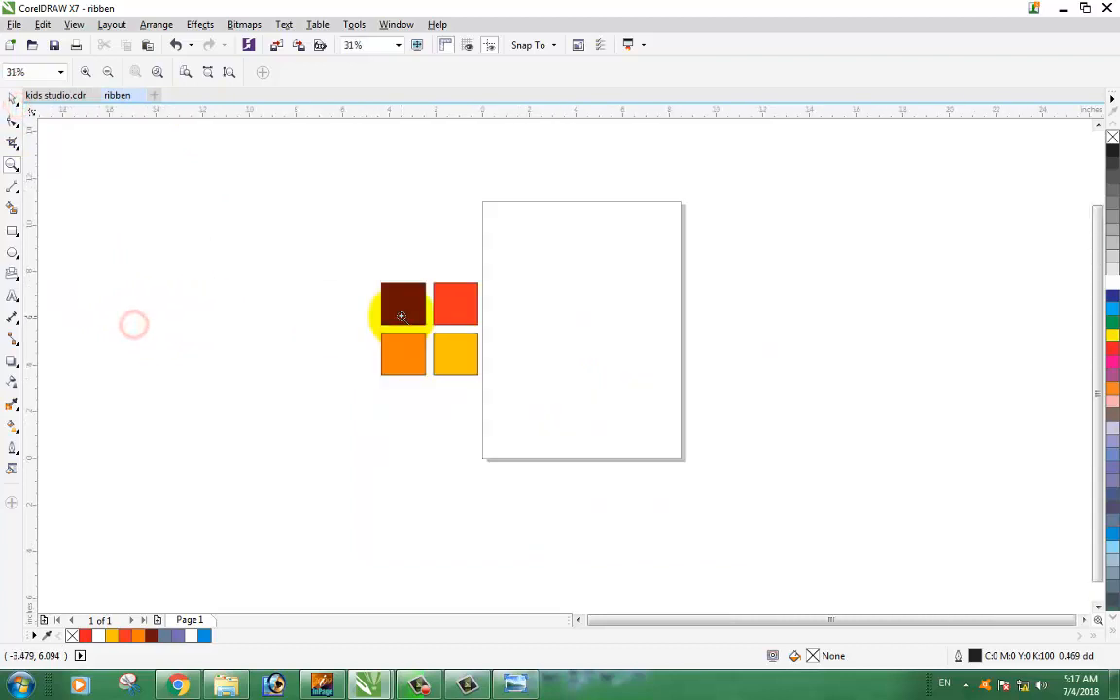
left_click(12, 98)
left_click(315, 296)
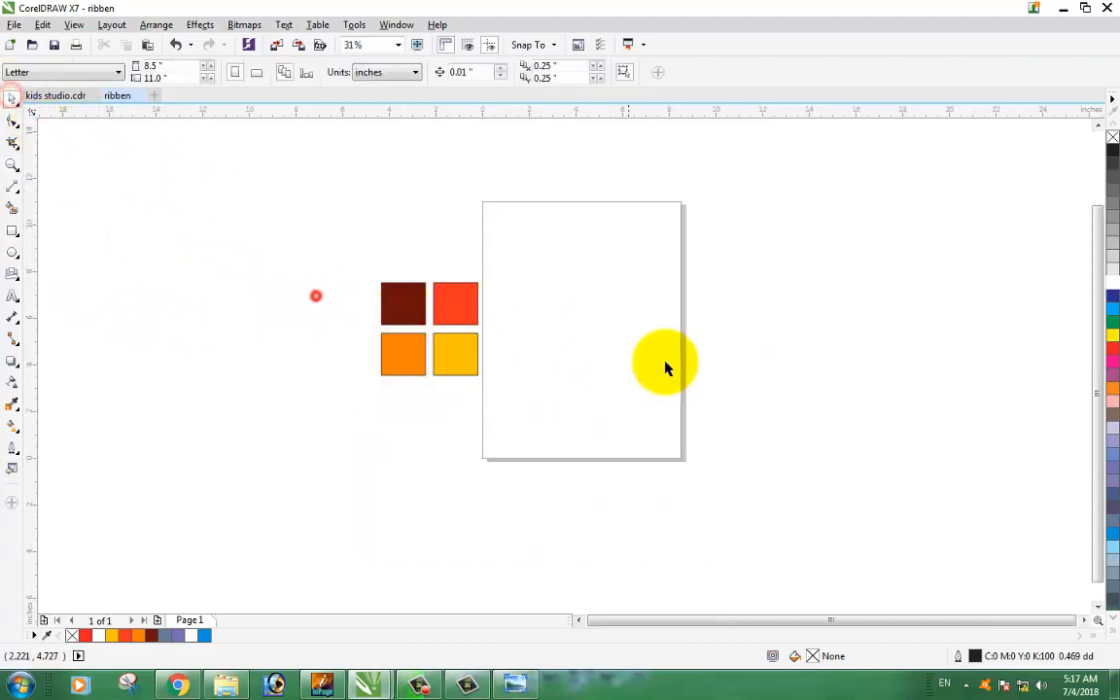
Draw a circle about 5.83 inches in diameter near the middle of the page.
left_click(12, 252)
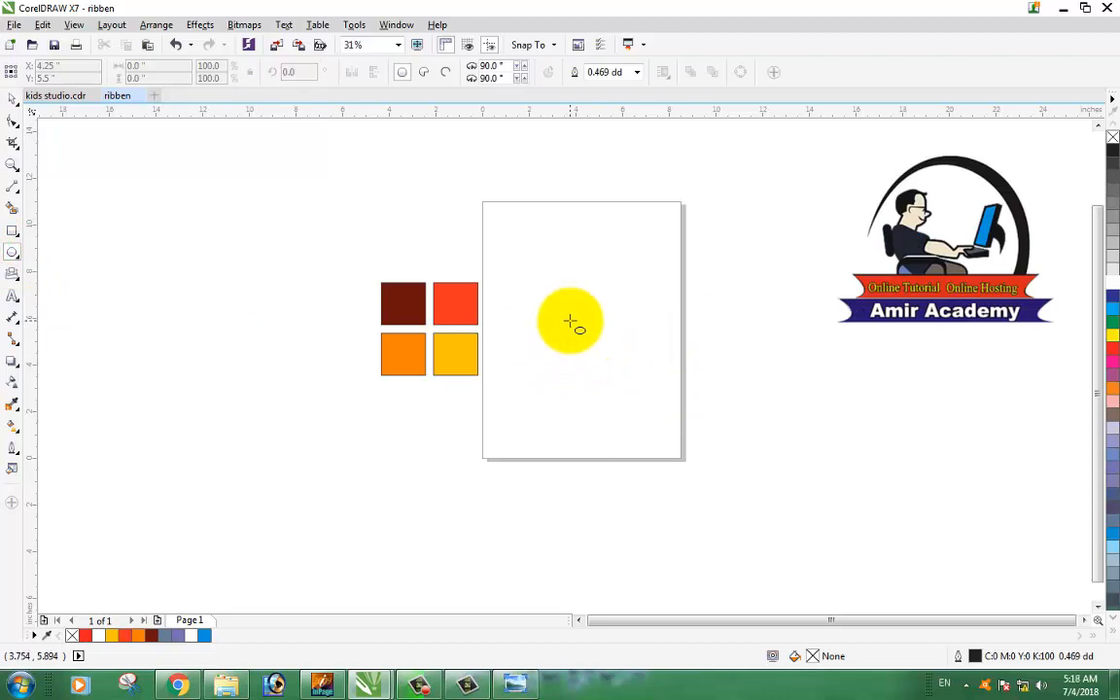
left_click_drag(522, 264, 662, 393)
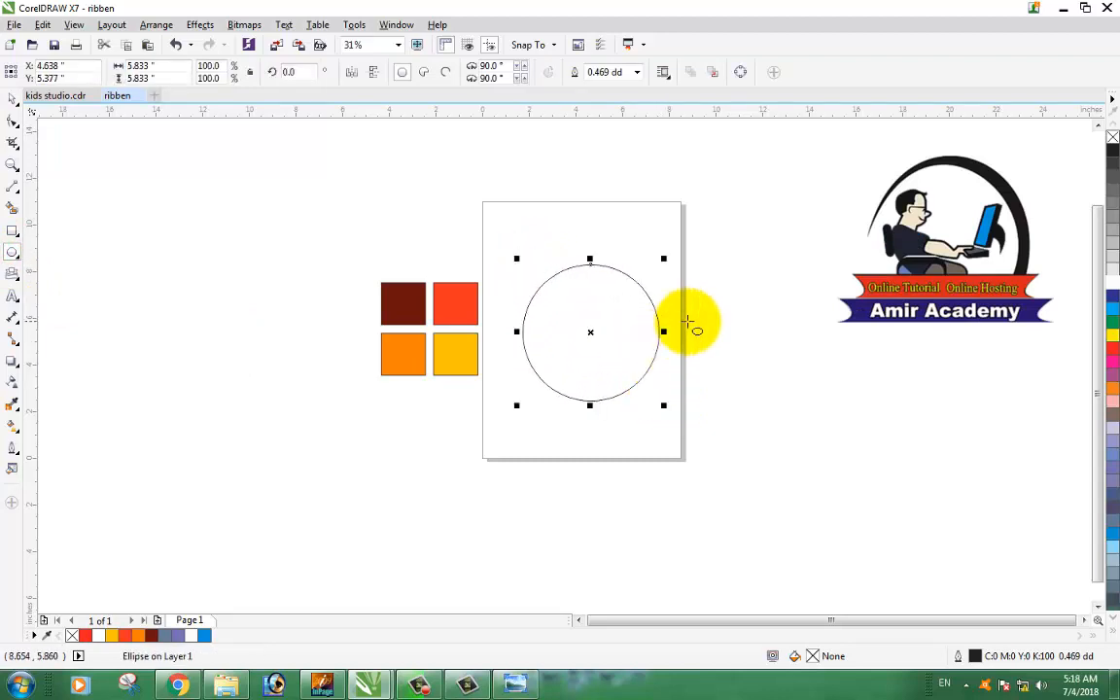
scroll(687, 320, "up", 2)
left_click(13, 98)
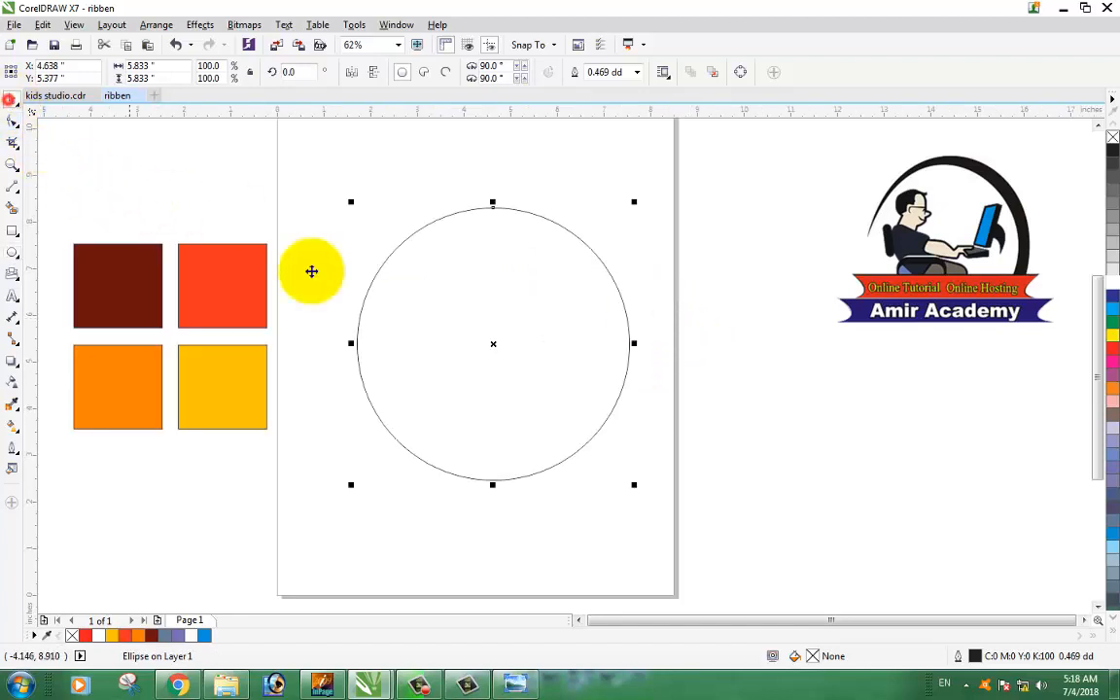
left_click(738, 283)
scroll(554, 281, "down", 2)
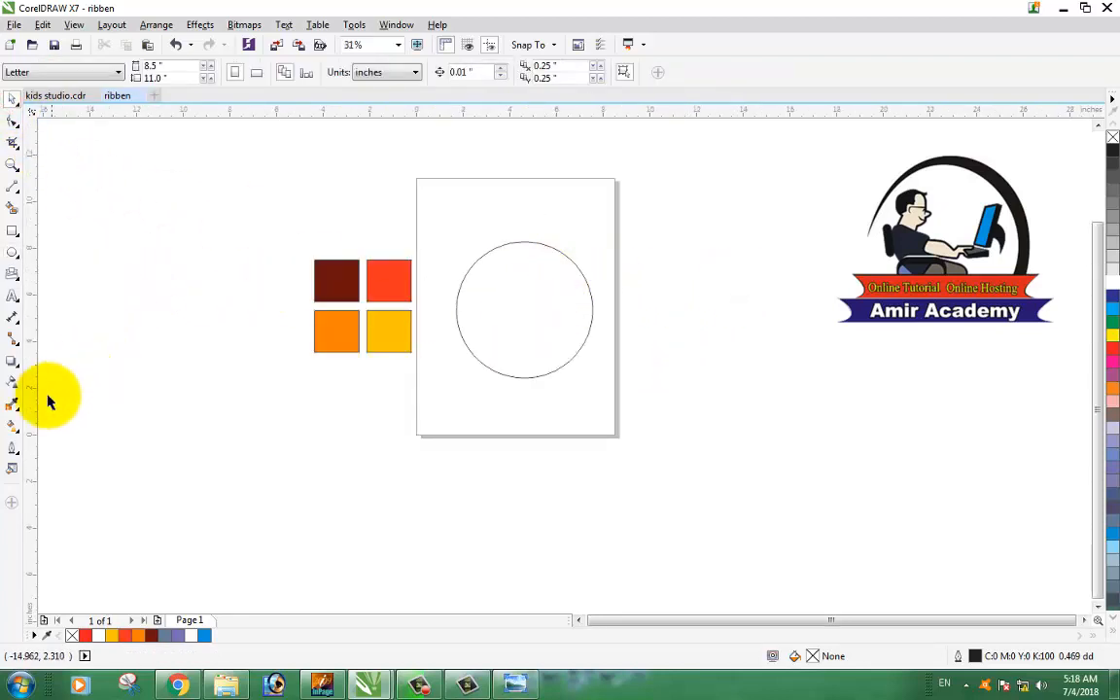
Apply a linear fountain fill across the circle, running horizontally from its left edge to its right edge.
left_click(12, 430)
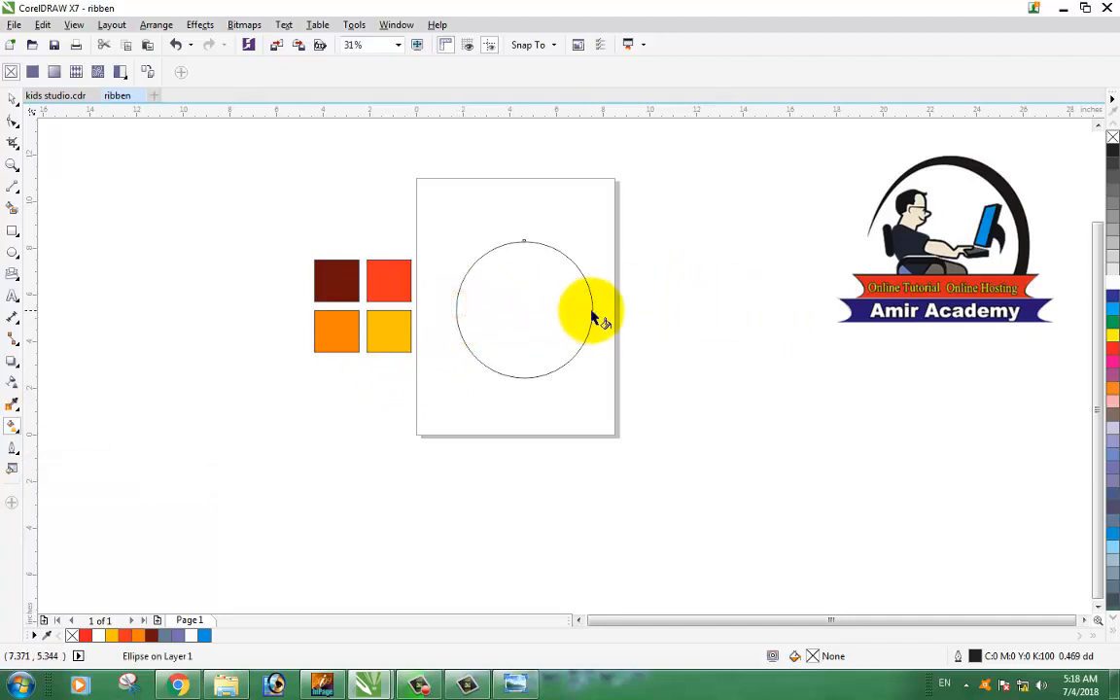
left_click_drag(456, 316, 582, 305)
scroll(602, 273, "up", 2)
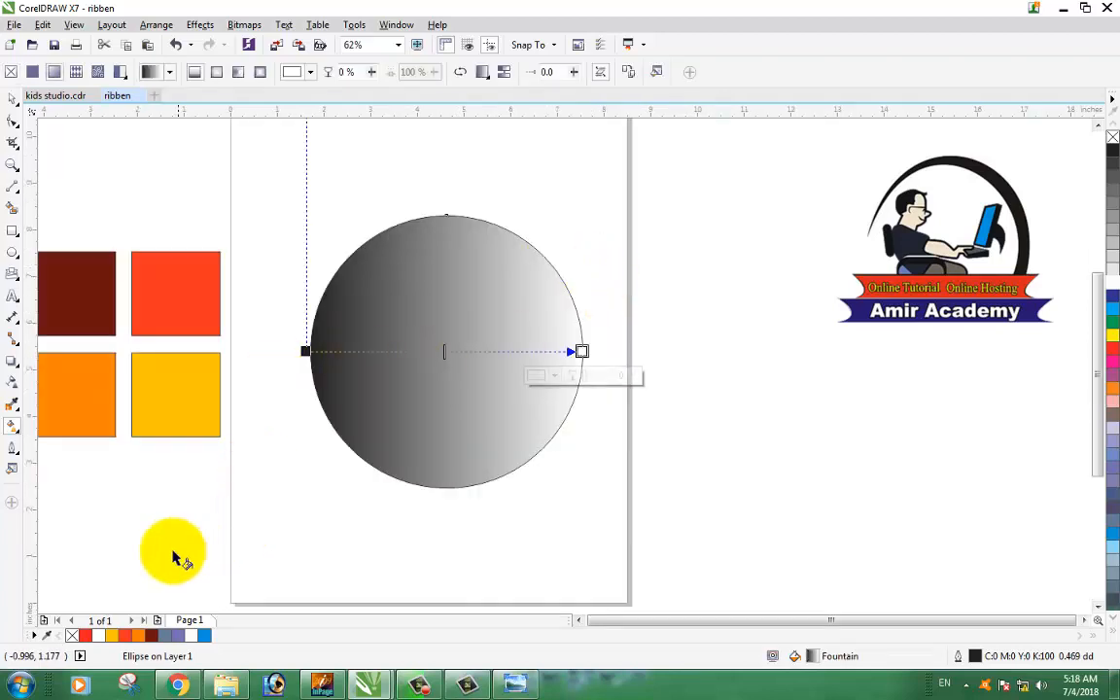
Set the right end colour of the circle's fountain fill to the golden yellow from the document palette.
left_click(14, 103)
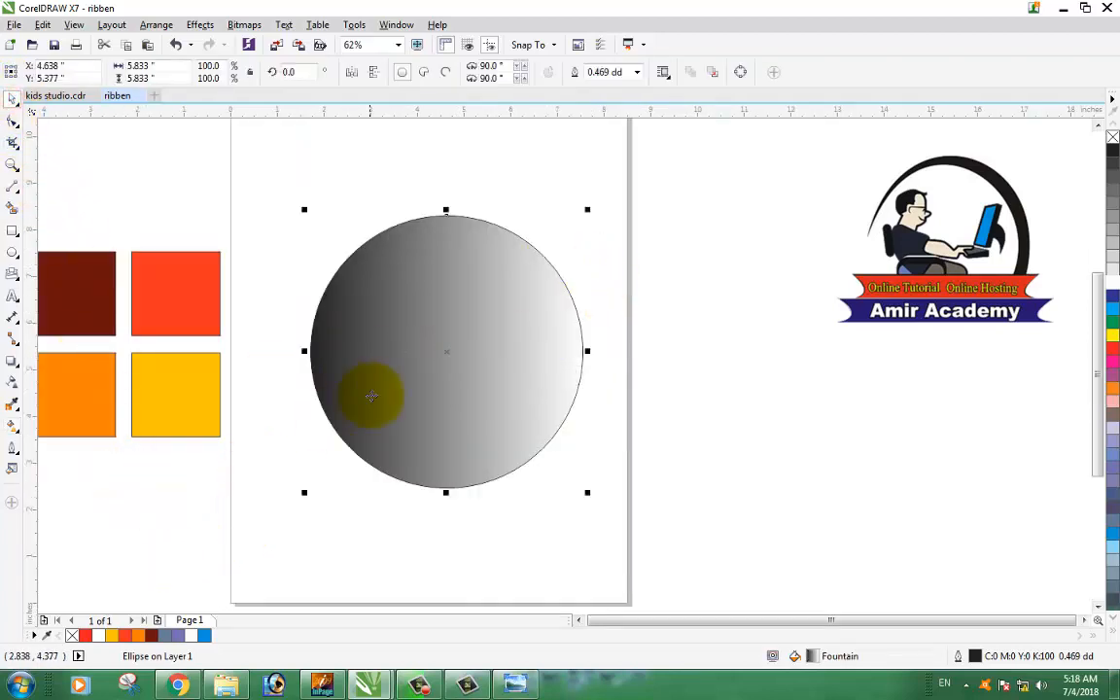
left_click(370, 363)
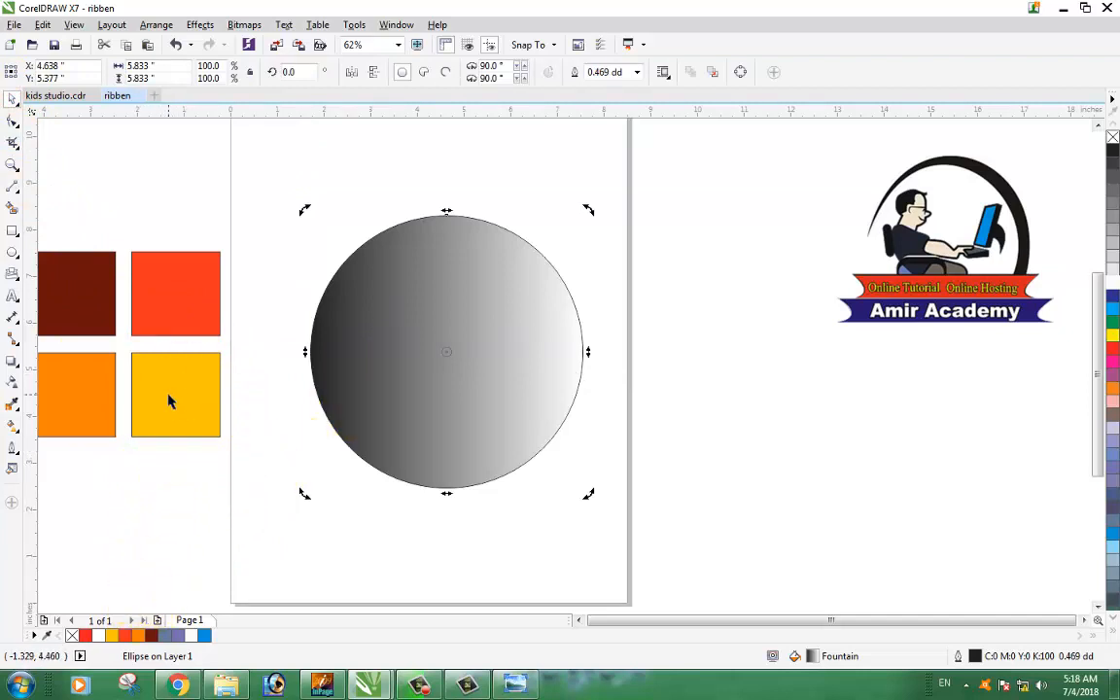
left_click(12, 424)
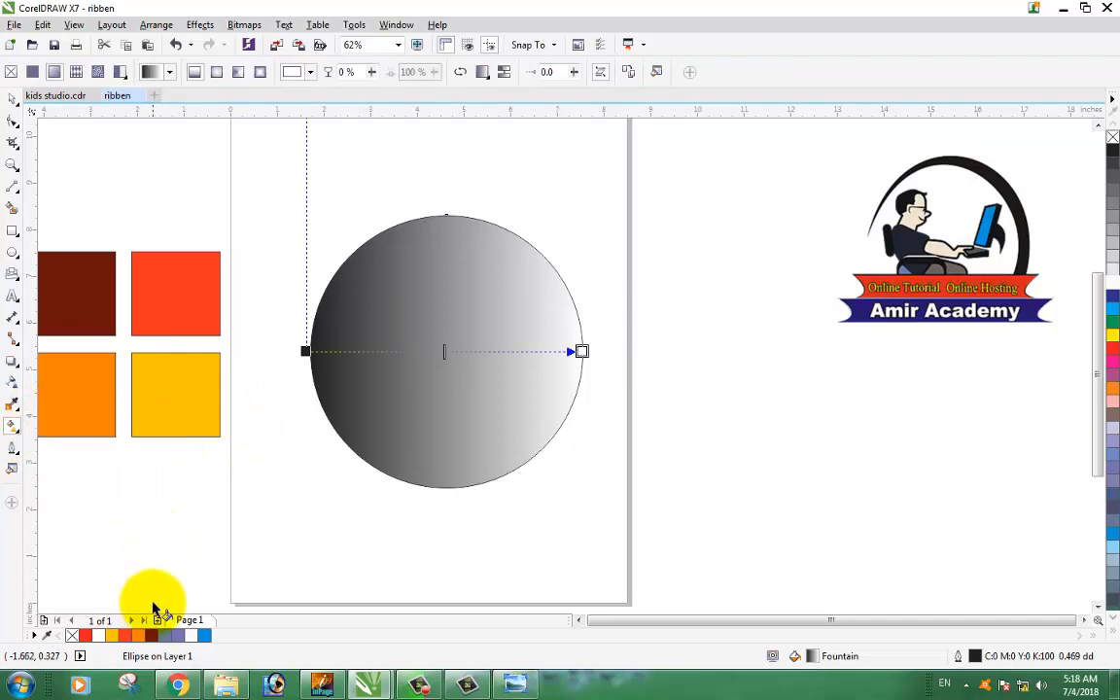
left_click_drag(114, 641, 580, 352)
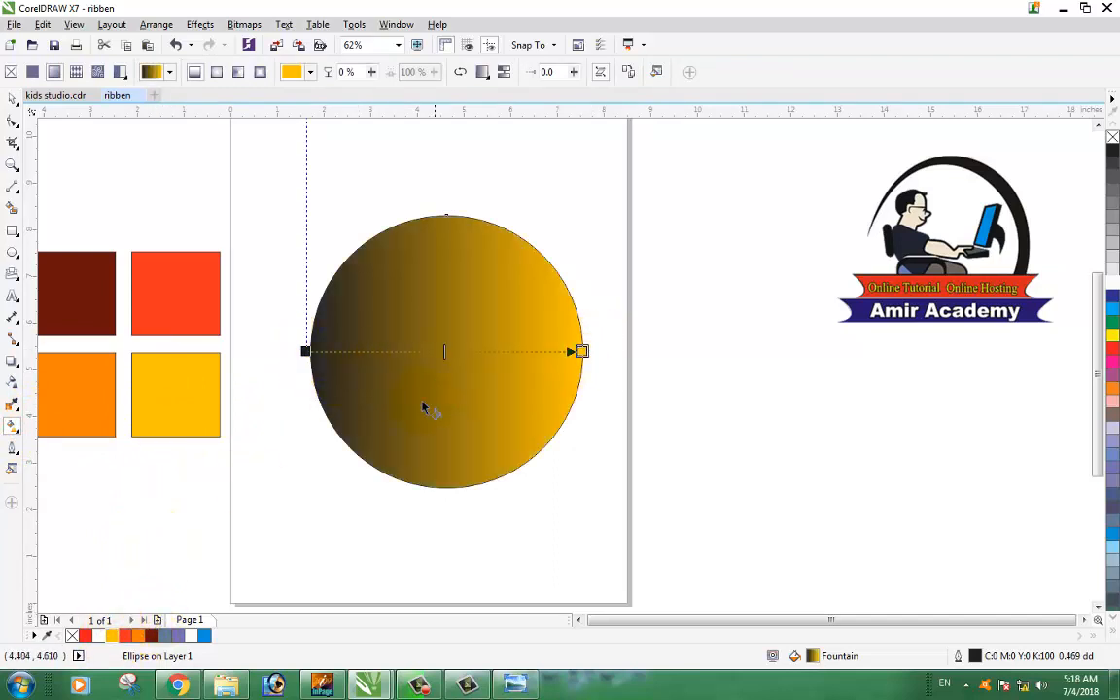
Set the left end colour of the circle's fountain fill to golden yellow and add five roughly evenly spaced colour nodes between the ends.
left_click_drag(113, 642, 304, 355)
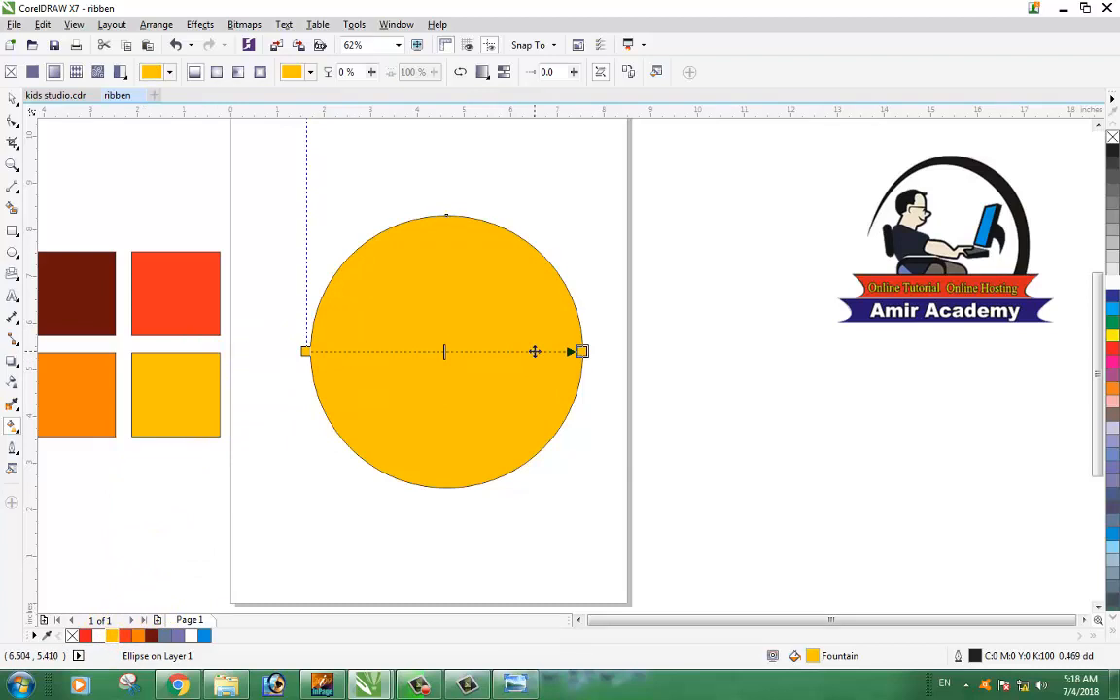
double_click(535, 351)
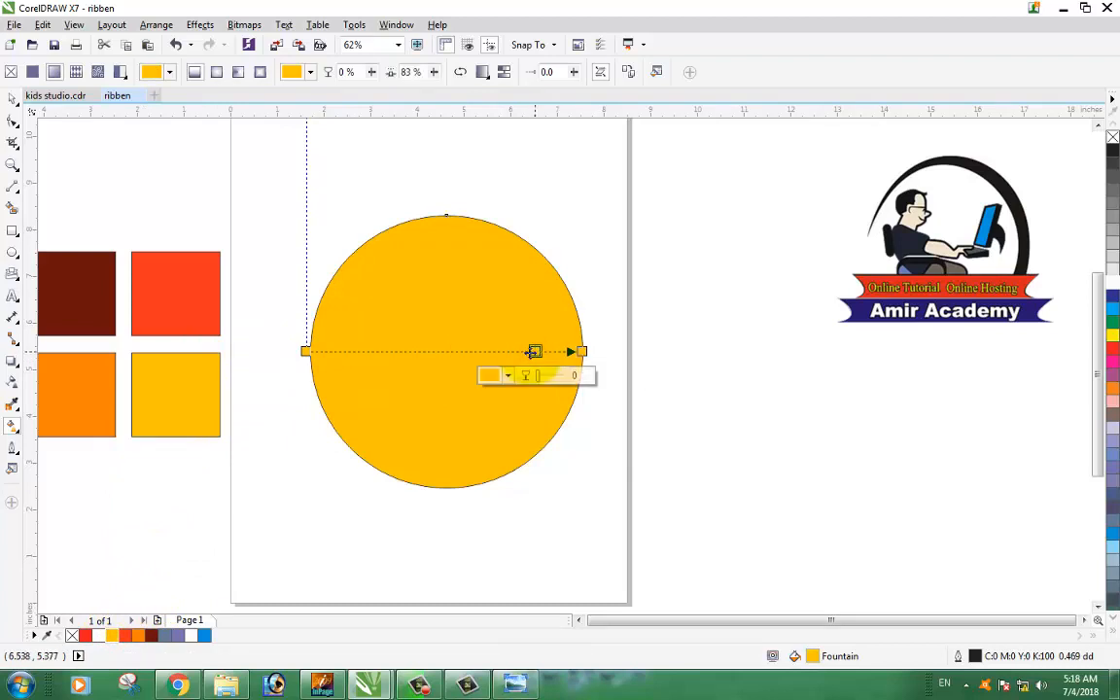
double_click(485, 351)
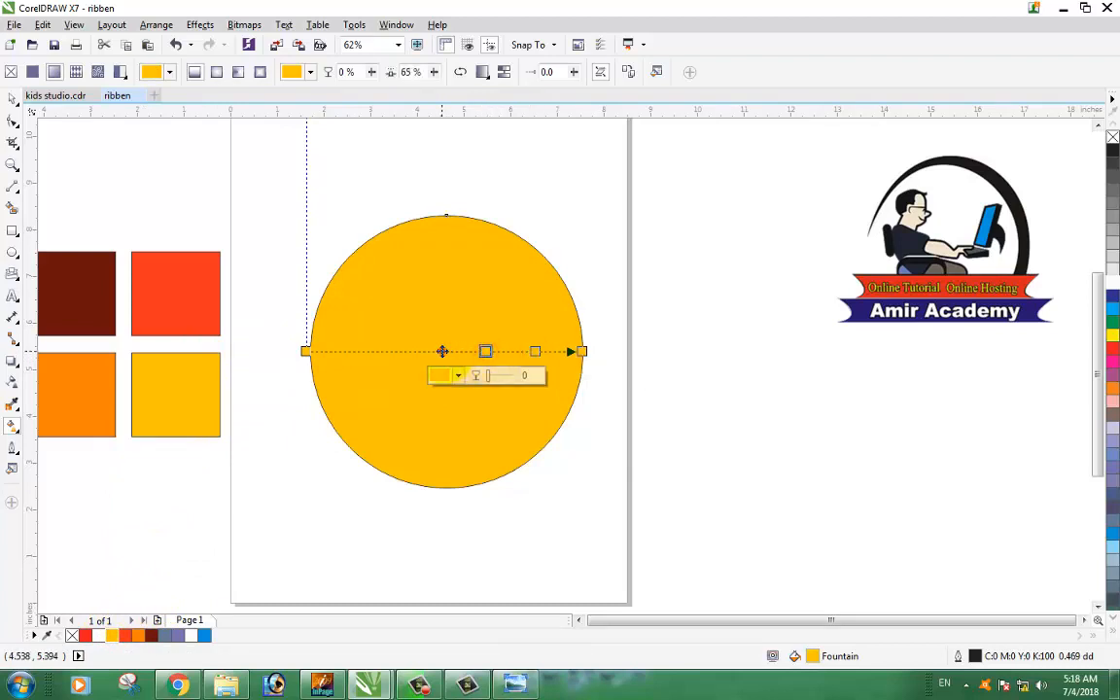
double_click(442, 351)
double_click(392, 351)
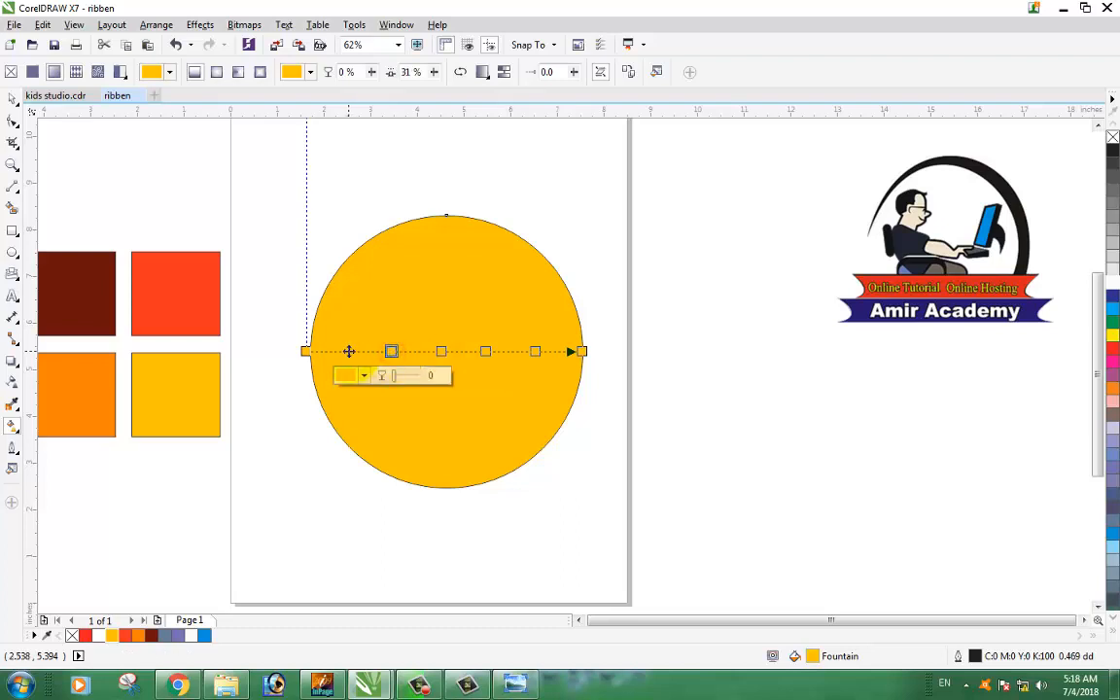
left_click(345, 351)
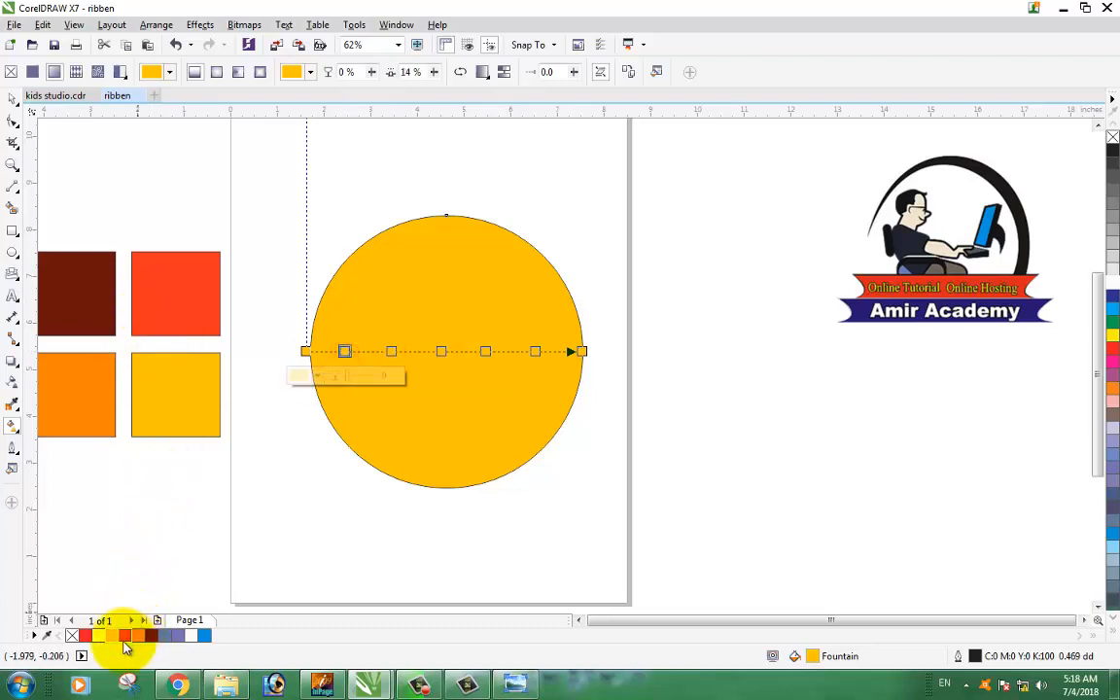
Colour the first, third and fifth intermediate nodes of the fountain fill with the palette's red-orange to alternate with the golden yellow.
left_click(124, 637)
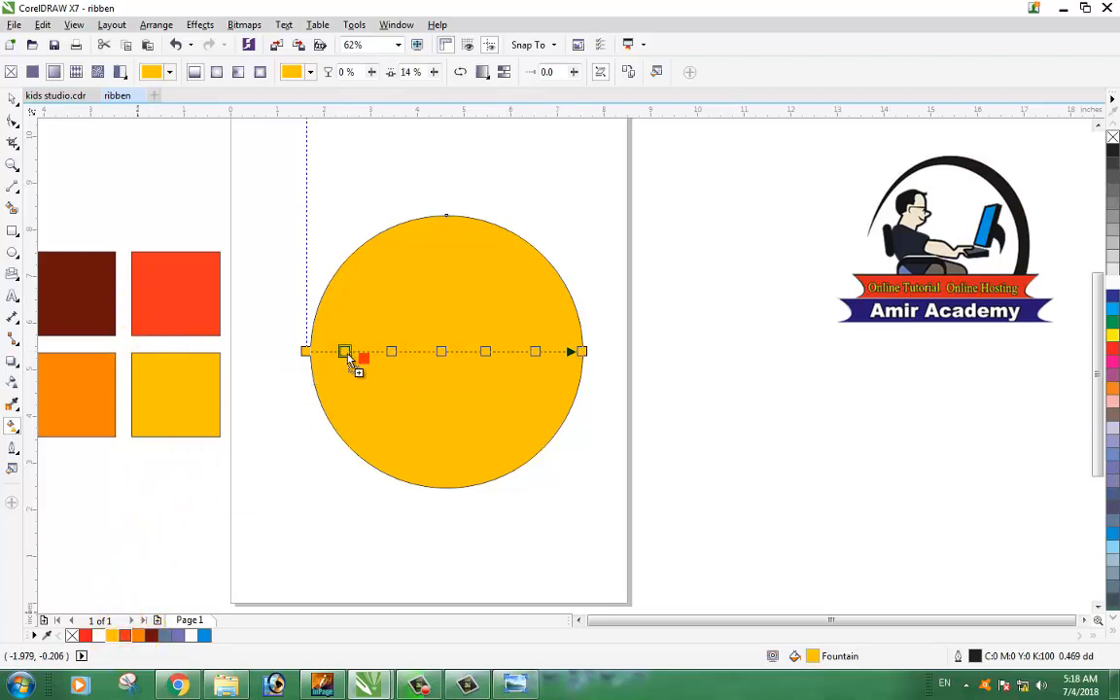
left_click_drag(348, 357, 346, 353)
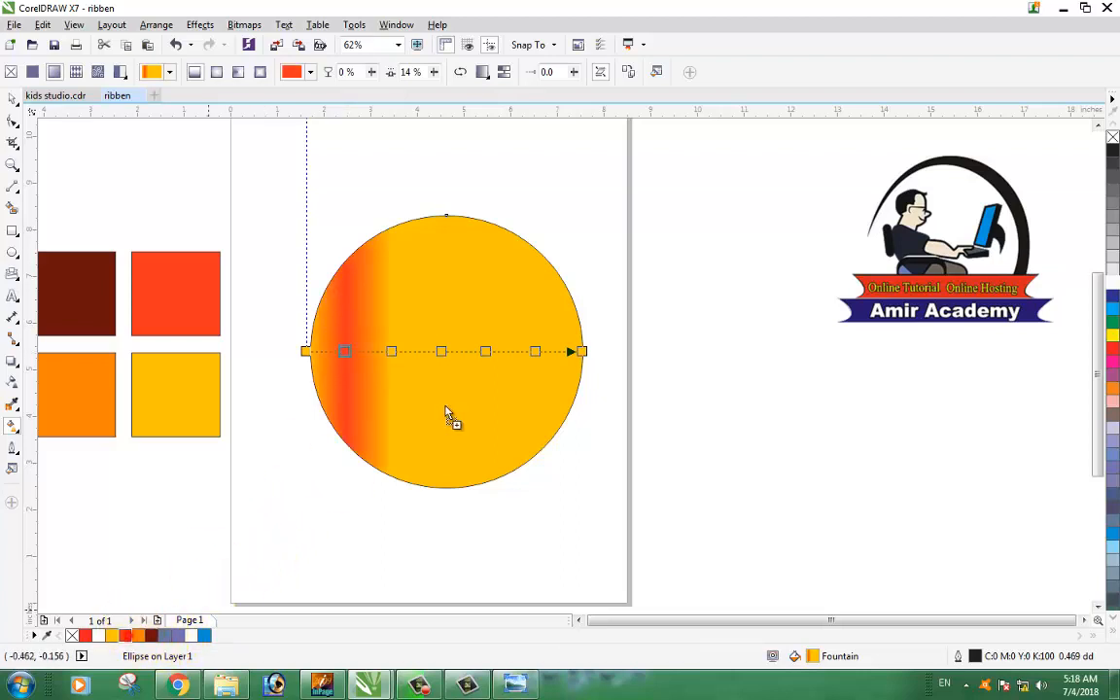
left_click(442, 353)
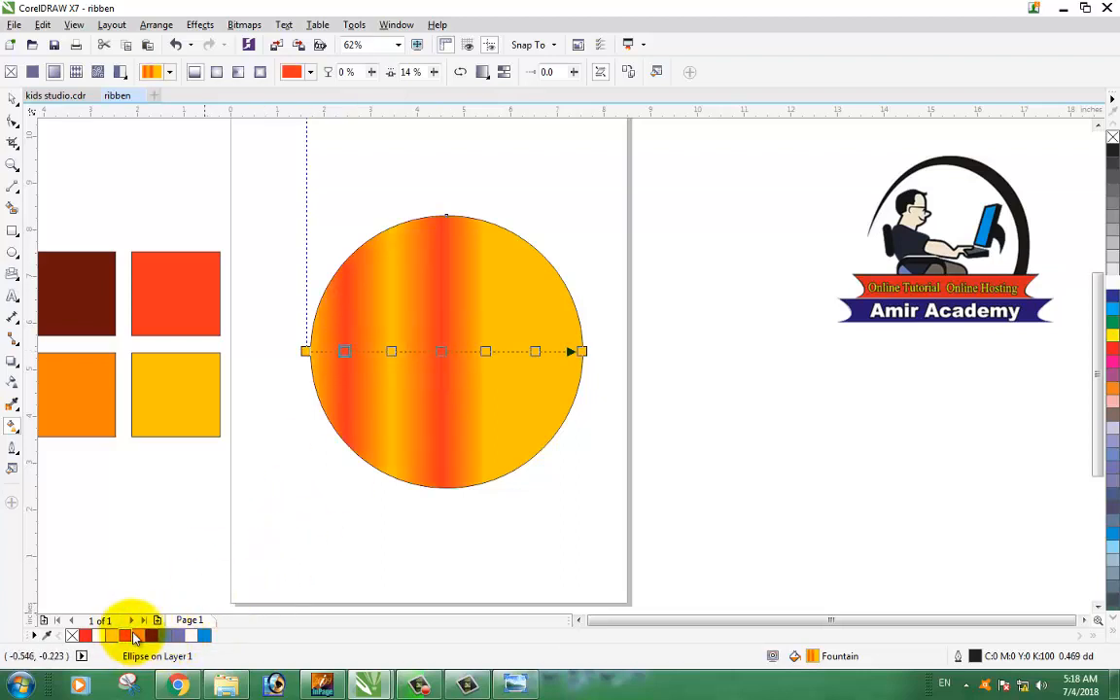
left_click_drag(540, 354, 536, 352)
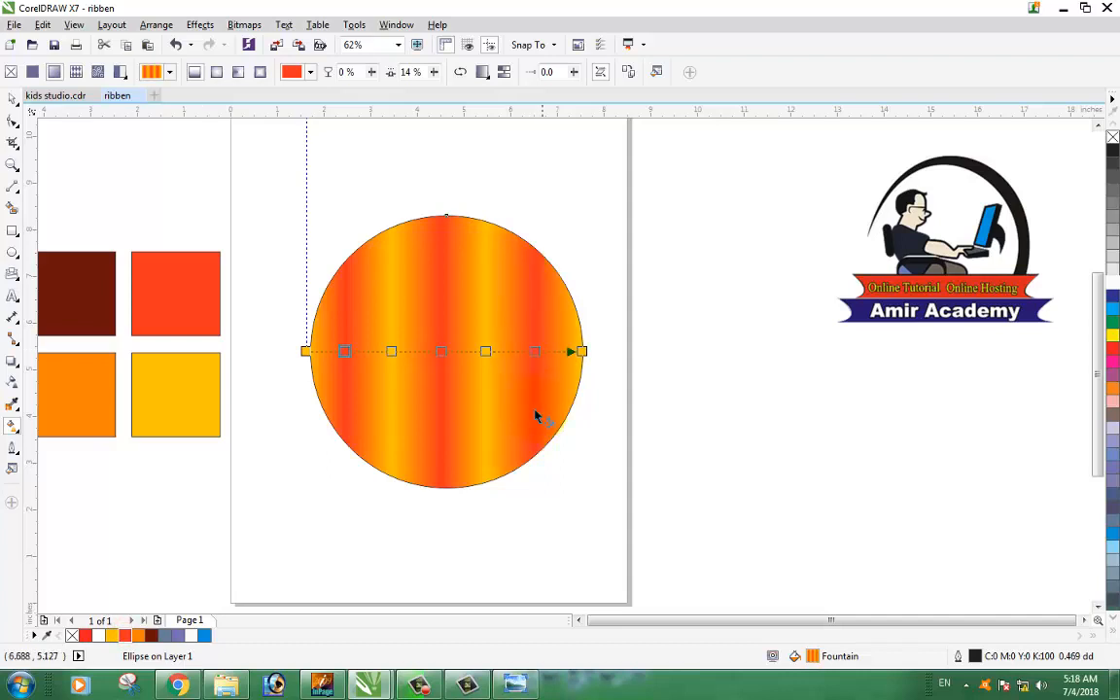
Remove the outline from the gradient-filled circle.
left_click(12, 98)
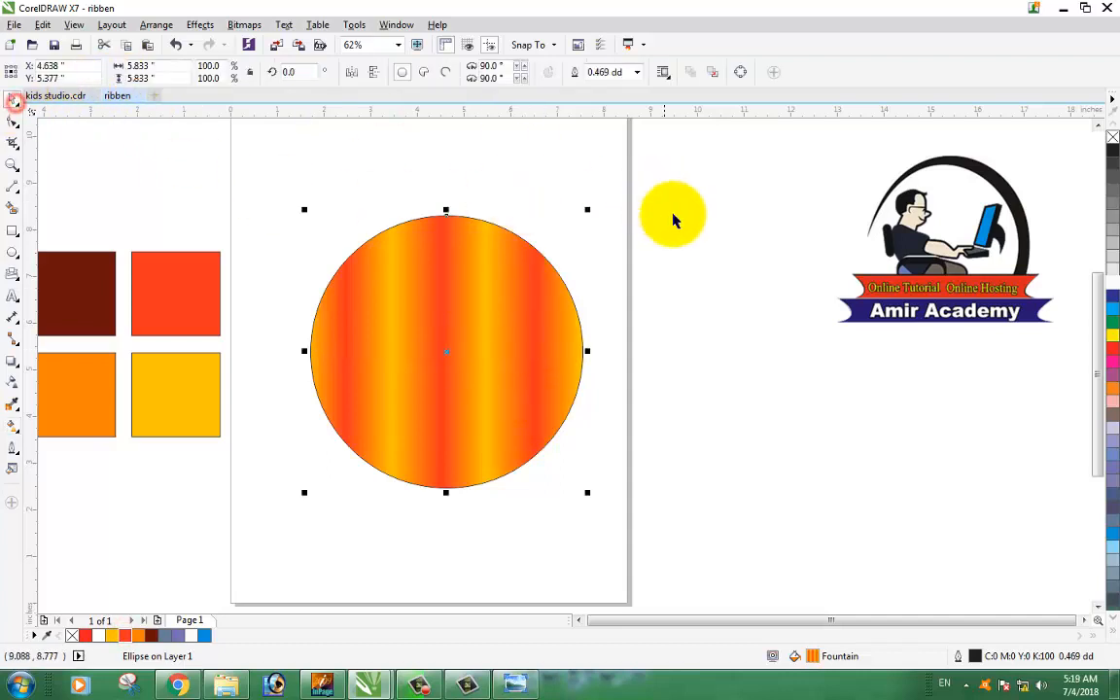
left_click(768, 276)
left_click(430, 341)
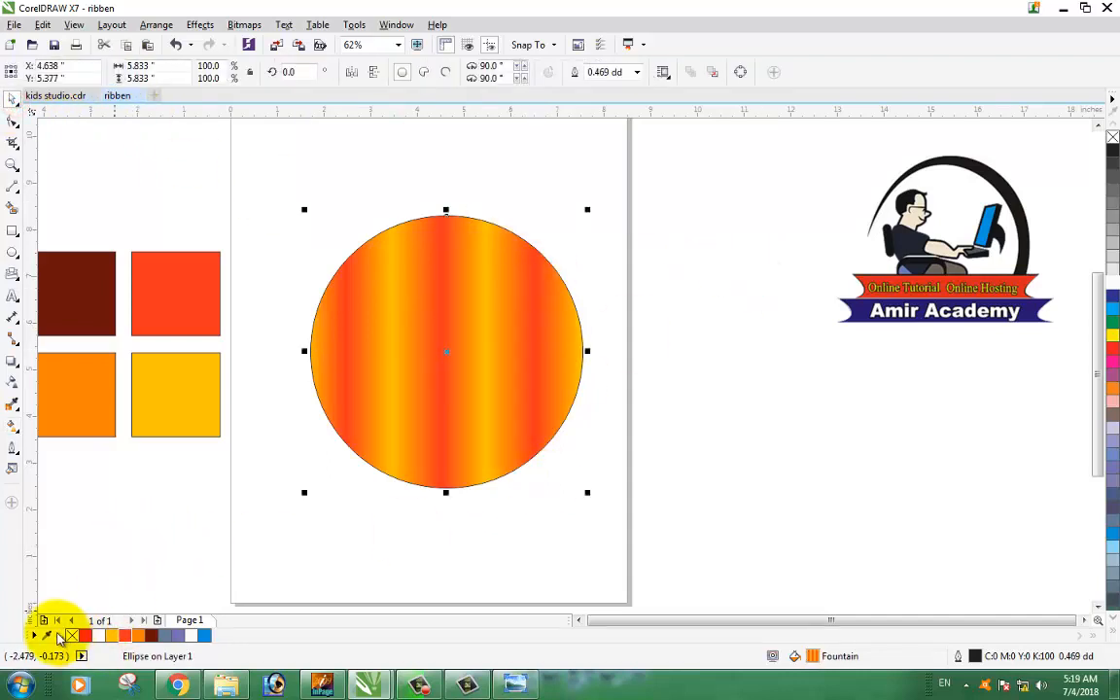
right_click(71, 636)
left_click(812, 246)
left_click(450, 381)
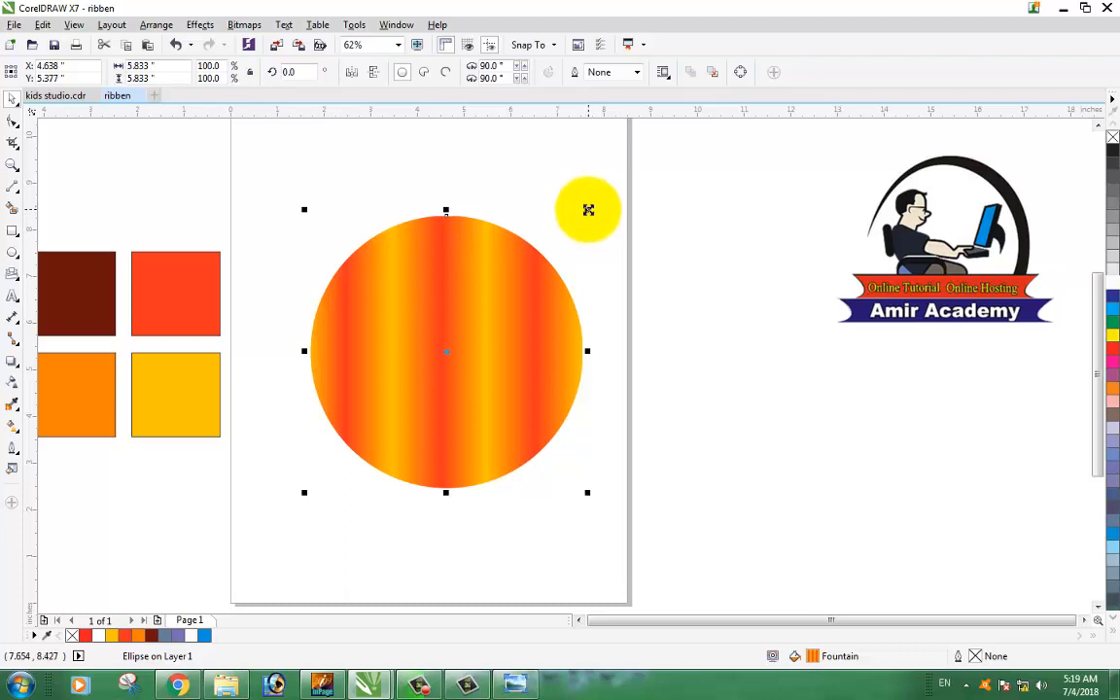
Create a concentric copy of the gradient circle scaled to about 5.6 inches and rotate it 90 degrees.
left_click_drag(588, 210, 580, 215)
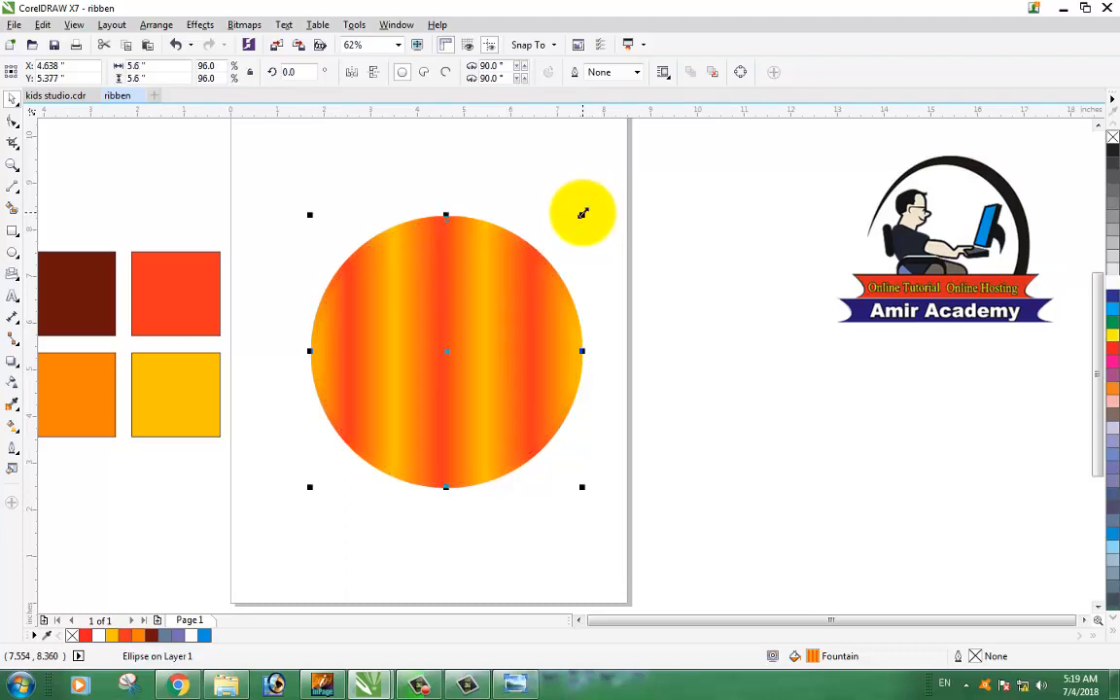
left_click(285, 71)
type("90")
key("Return")
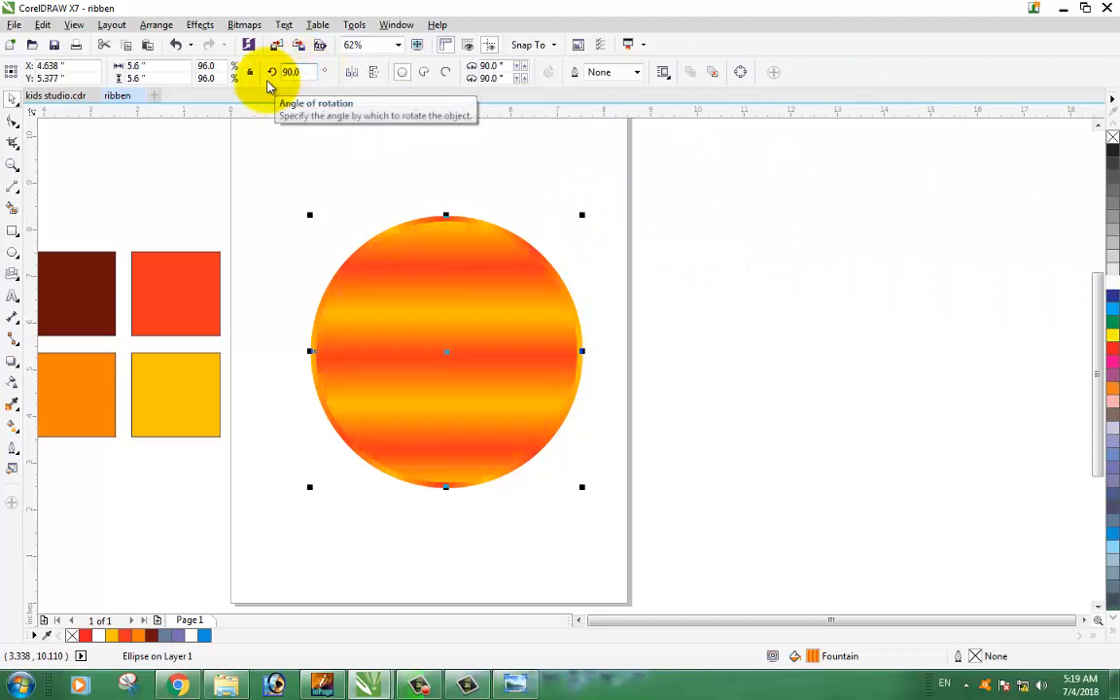
left_click(709, 374)
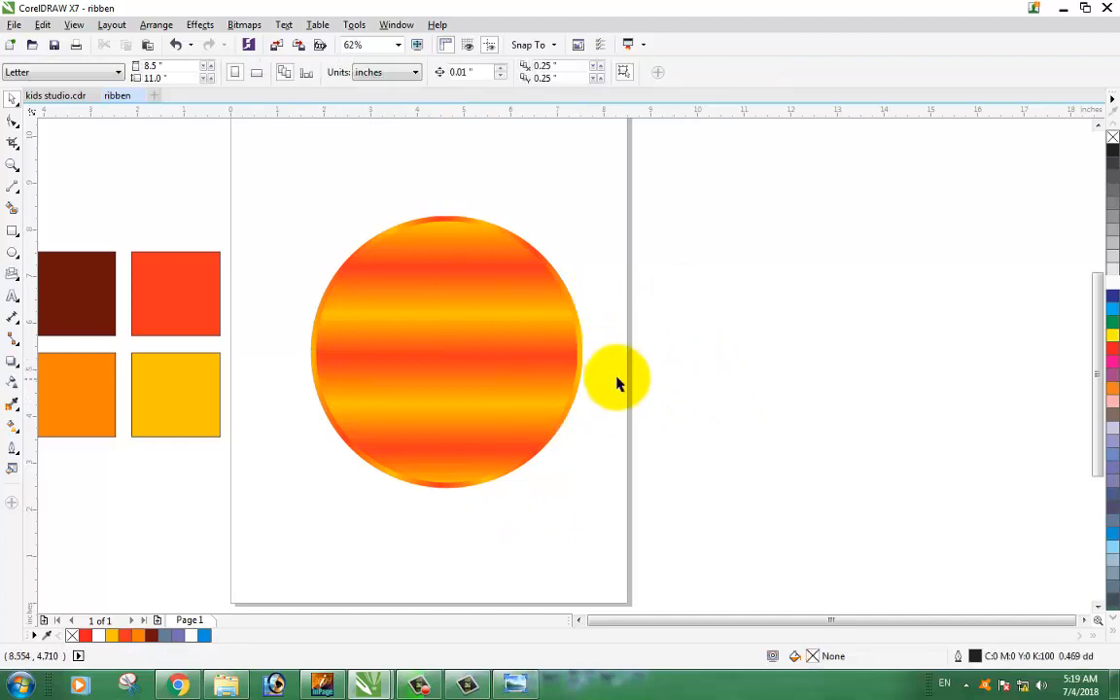
Create another concentric copy of the rotated circle, scaled down to about 4.42 inches in diameter.
scroll(466, 209, "up", 2)
scroll(464, 207, "down", 2)
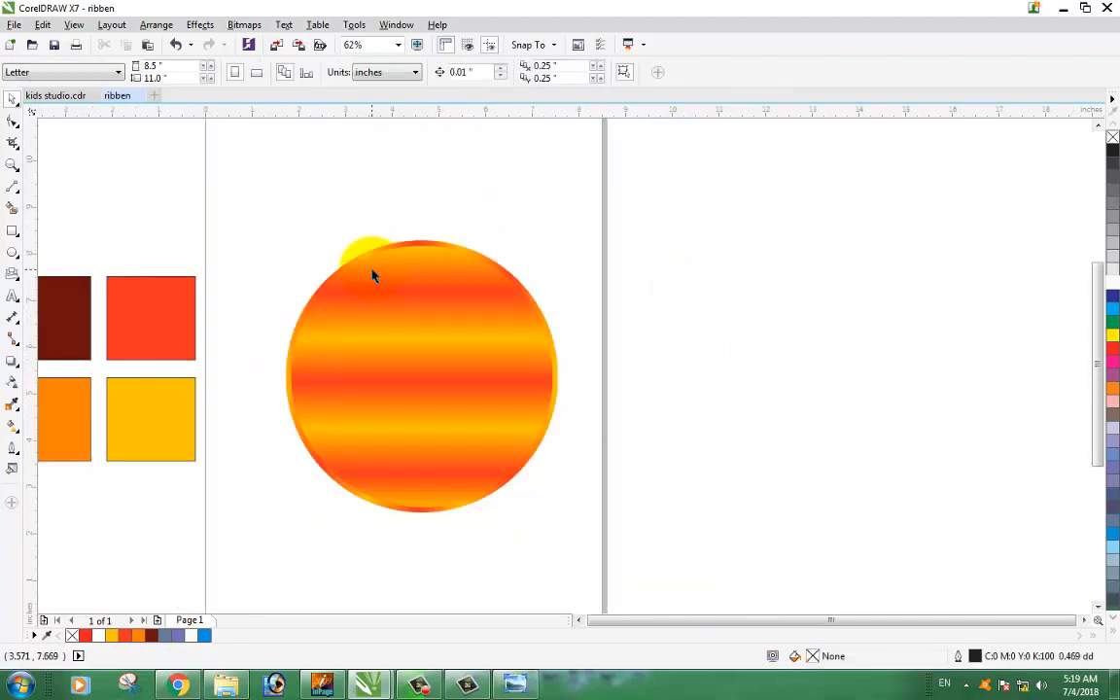
key("z")
left_click_drag(251, 217, 593, 559)
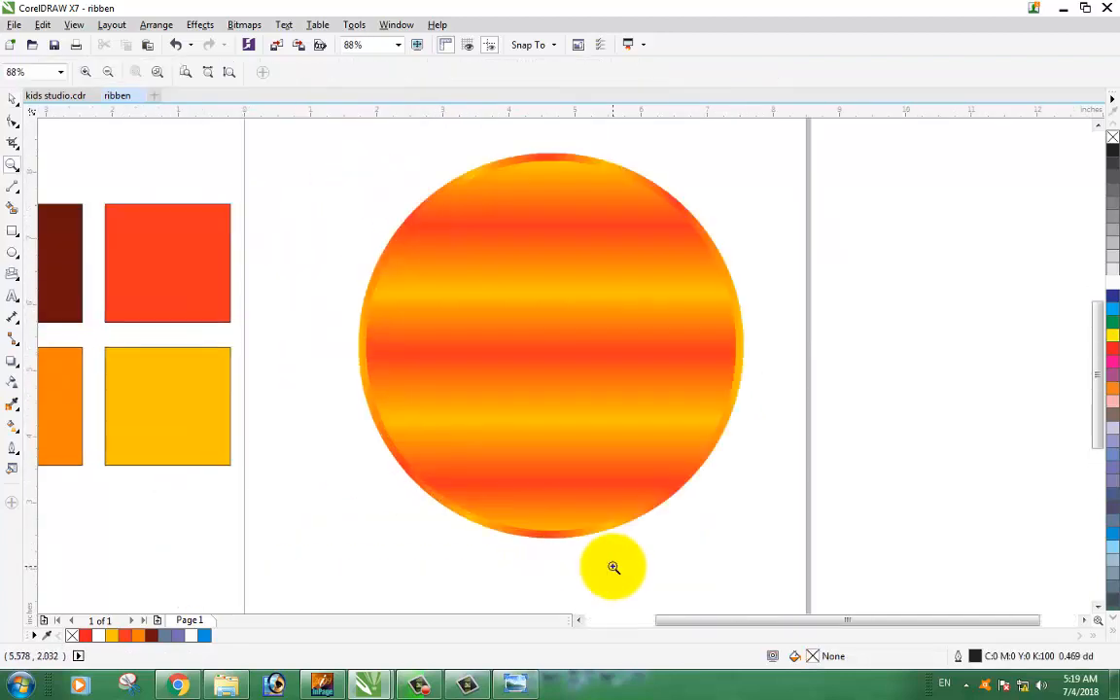
left_click_drag(347, 121, 795, 587)
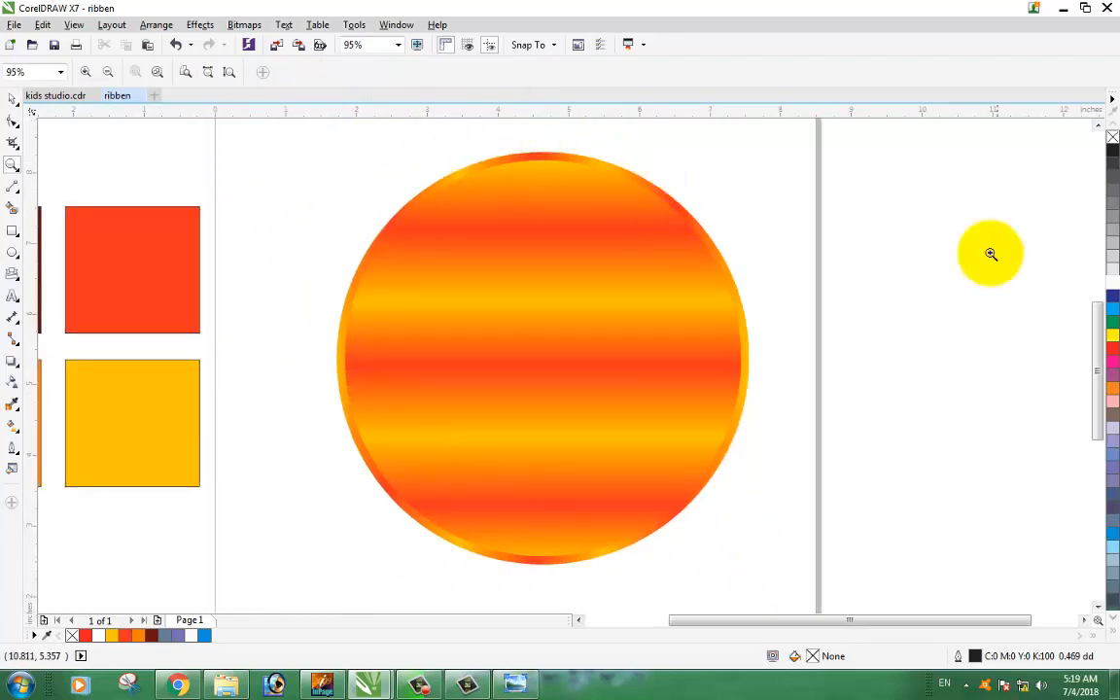
left_click(12, 98)
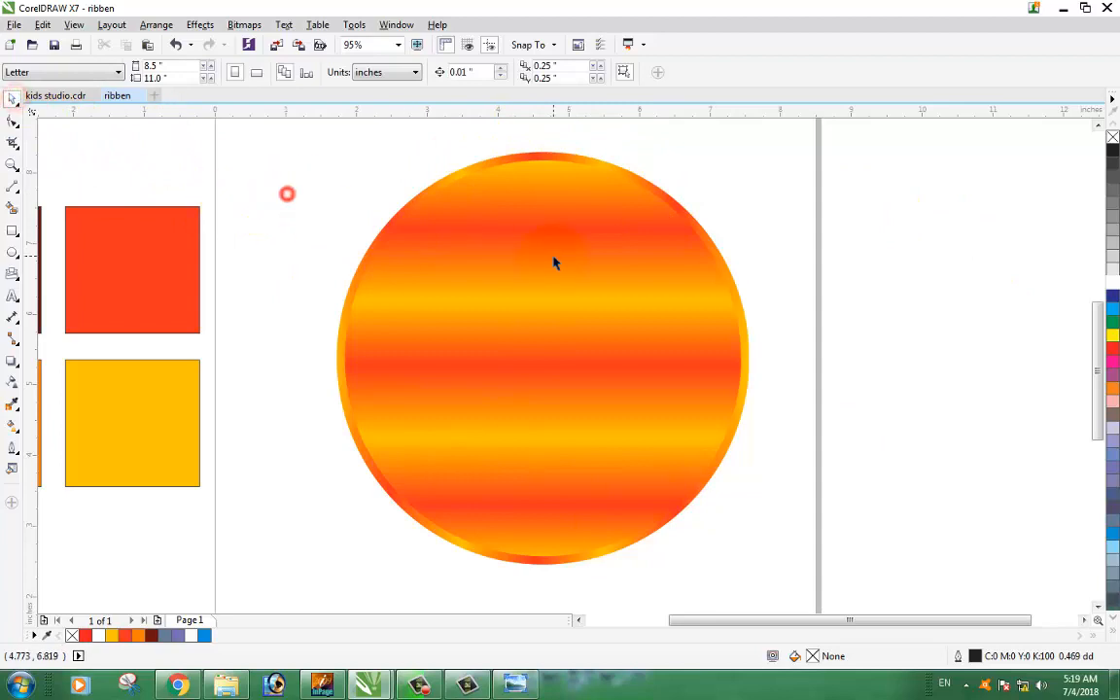
scroll(552, 257, "down", 2)
left_click(595, 295)
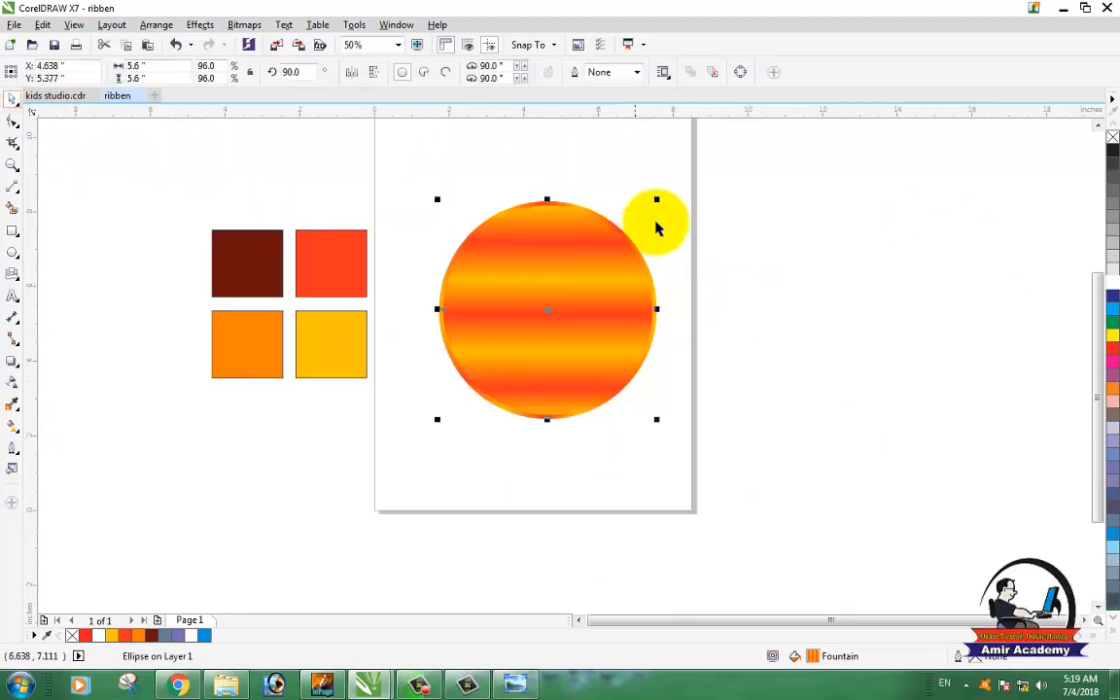
left_click_drag(655, 201, 632, 219)
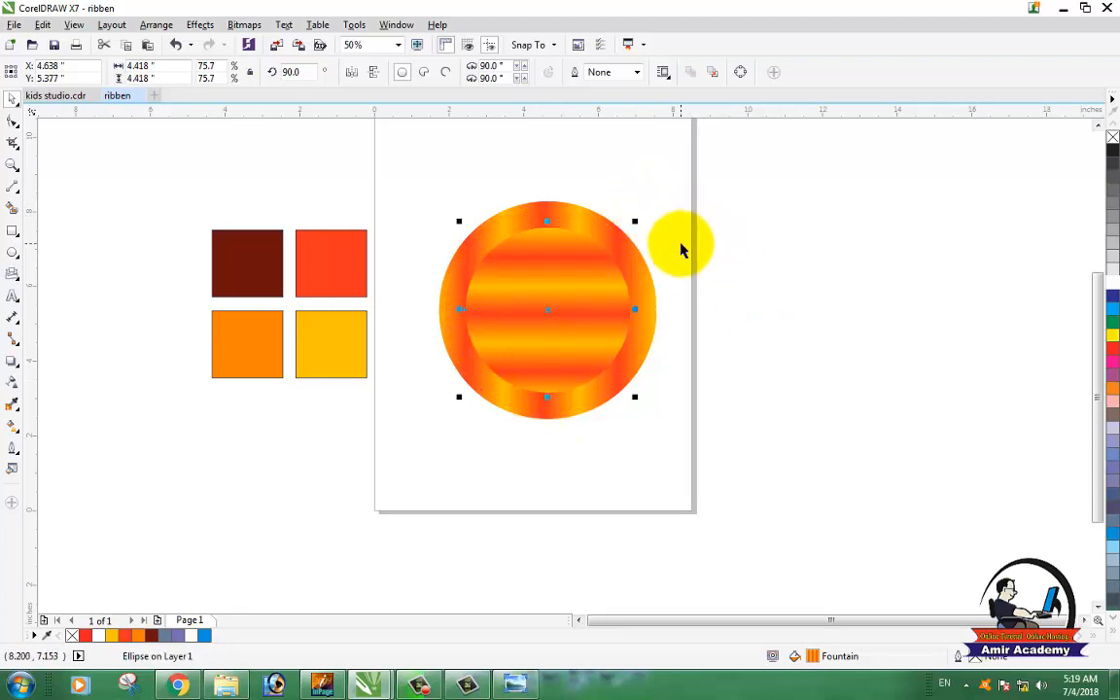
Fill the 4.42-inch inner circle with black (C:100 M:100 Y:100 K:100) after trying the dark brown.
left_click(152, 635)
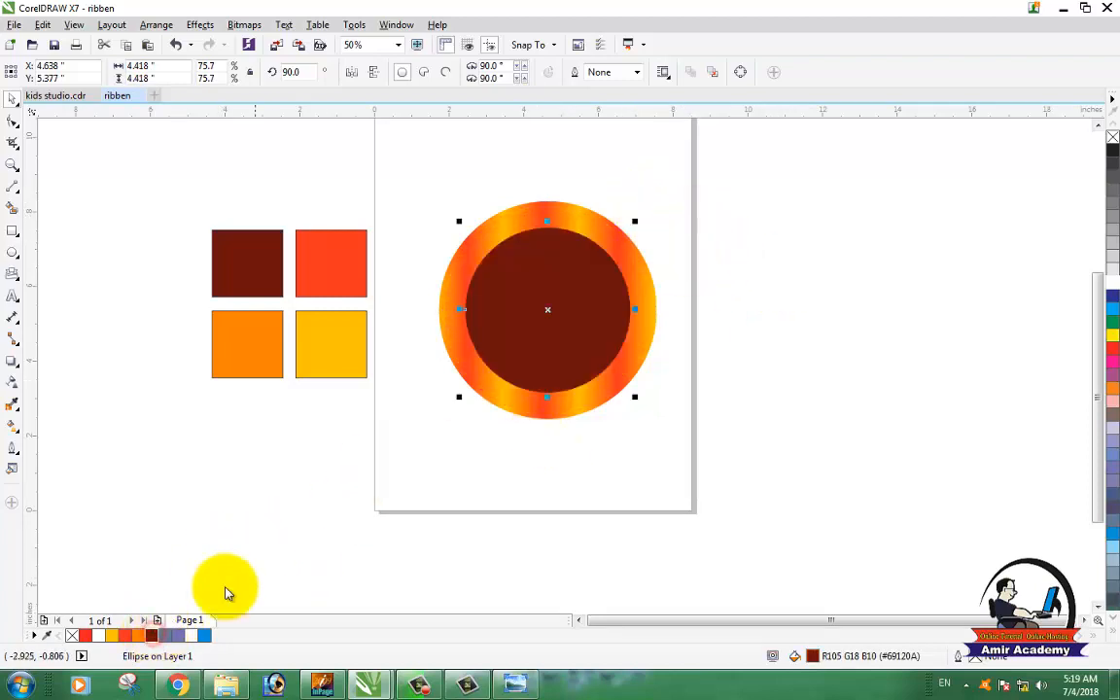
left_click(1115, 632)
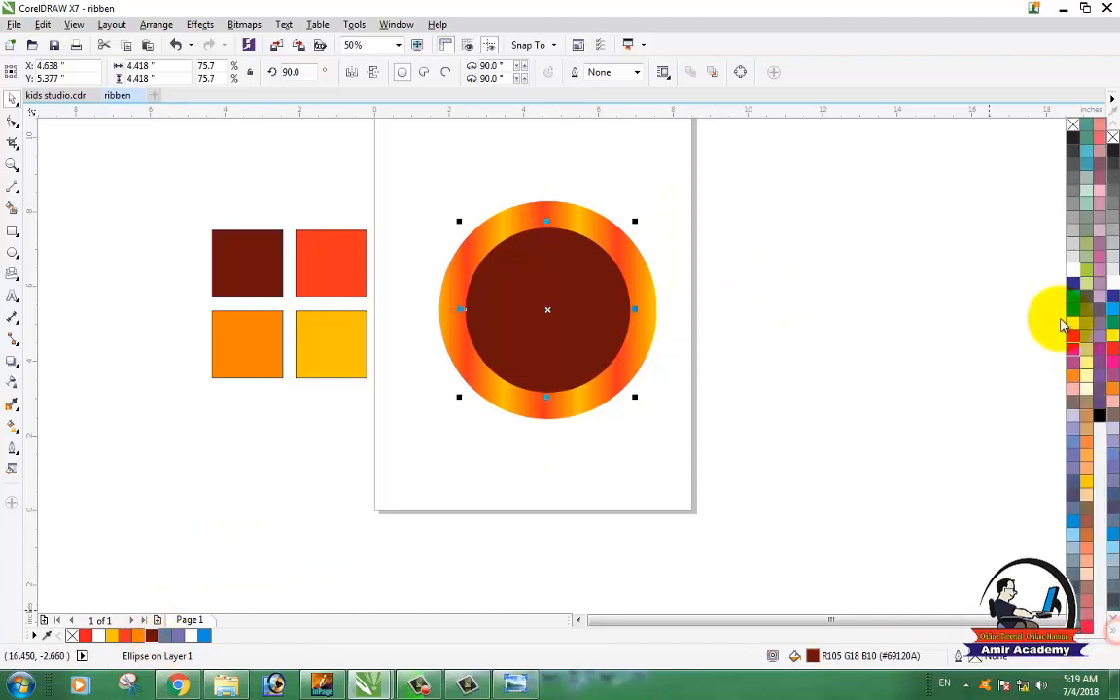
left_click(1101, 418)
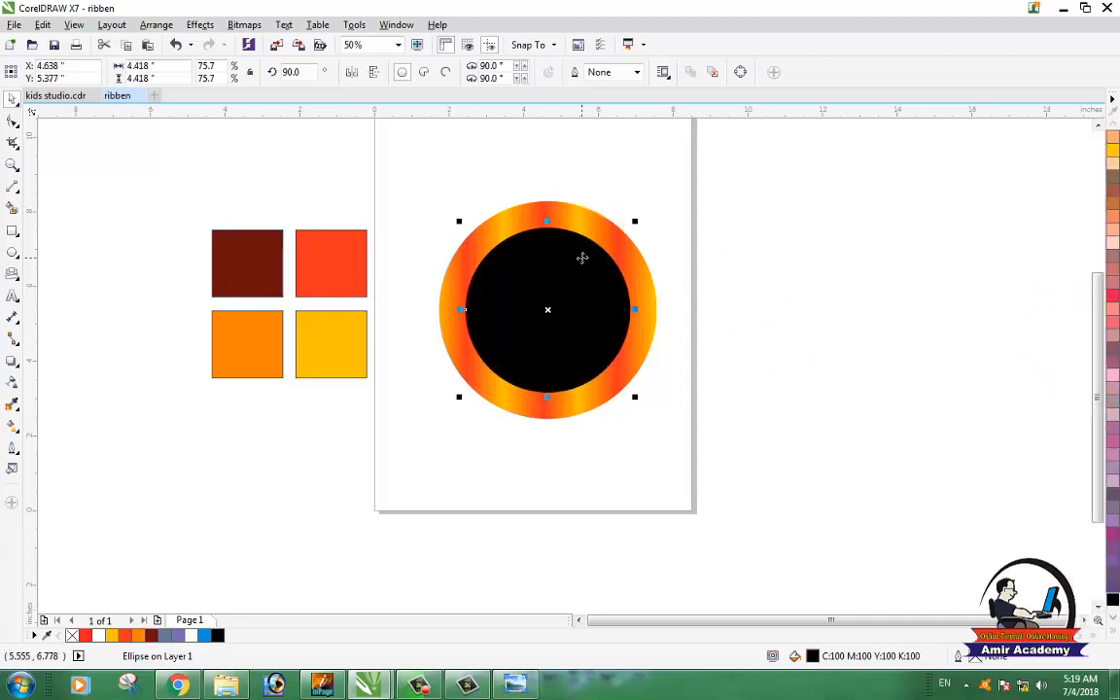
Create a concentric copy of the black circle, scaled slightly down to about 4.25 inches in diameter.
left_click(642, 224)
left_click_drag(633, 224, 634, 222)
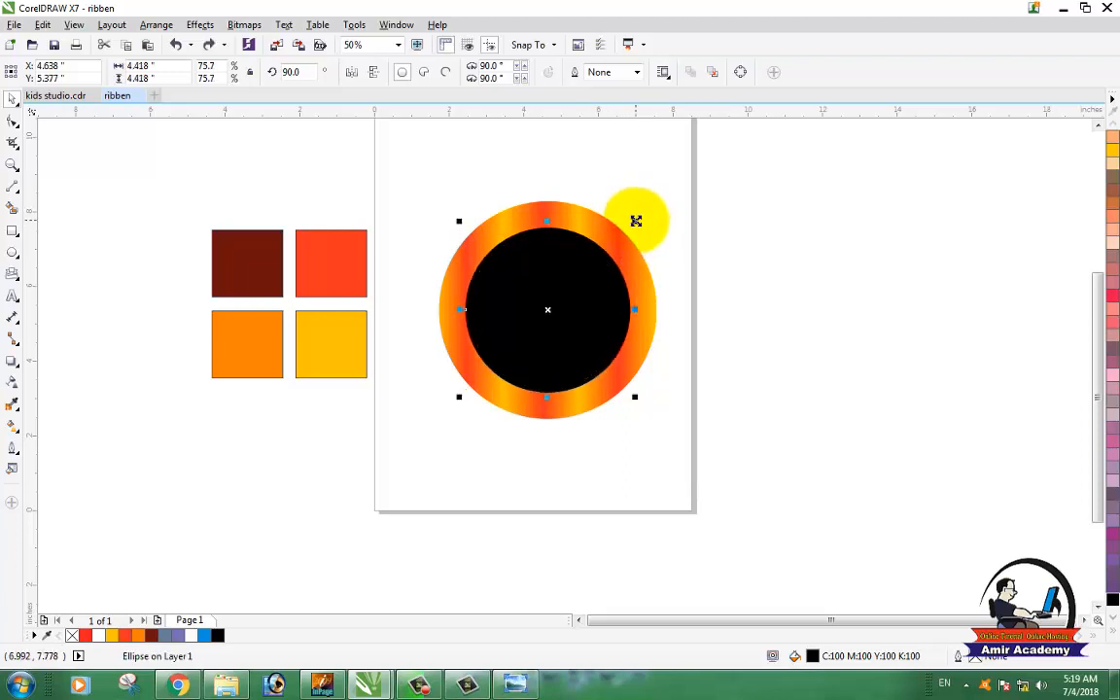
left_click_drag(634, 221, 632, 222)
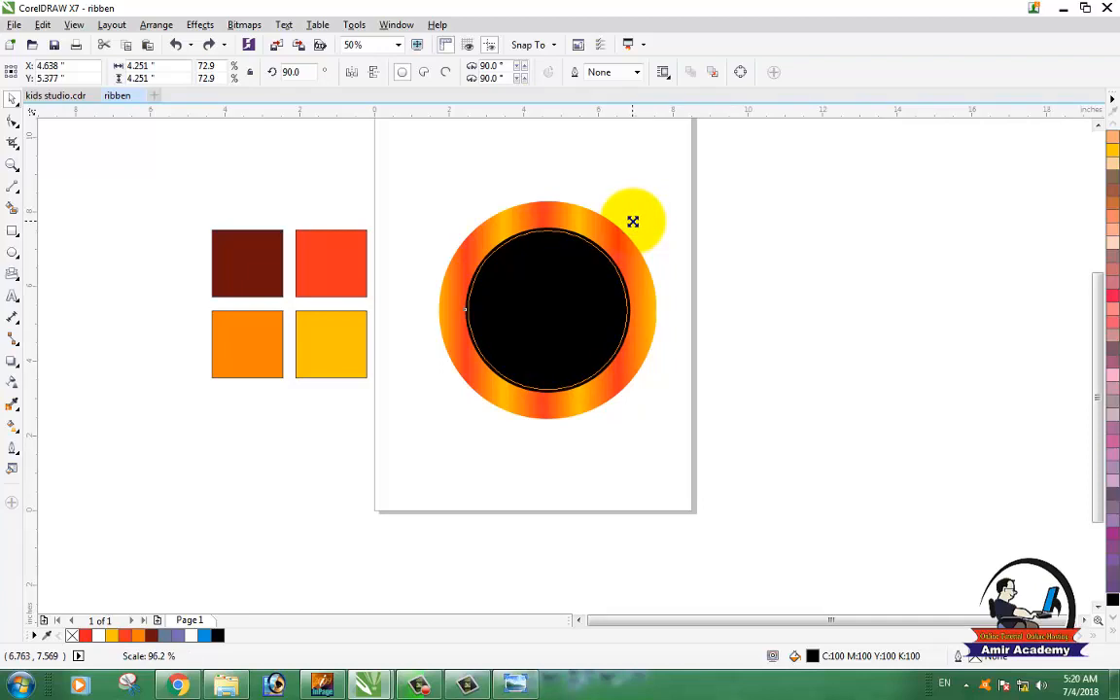
right_click(632, 222)
left_click(847, 404)
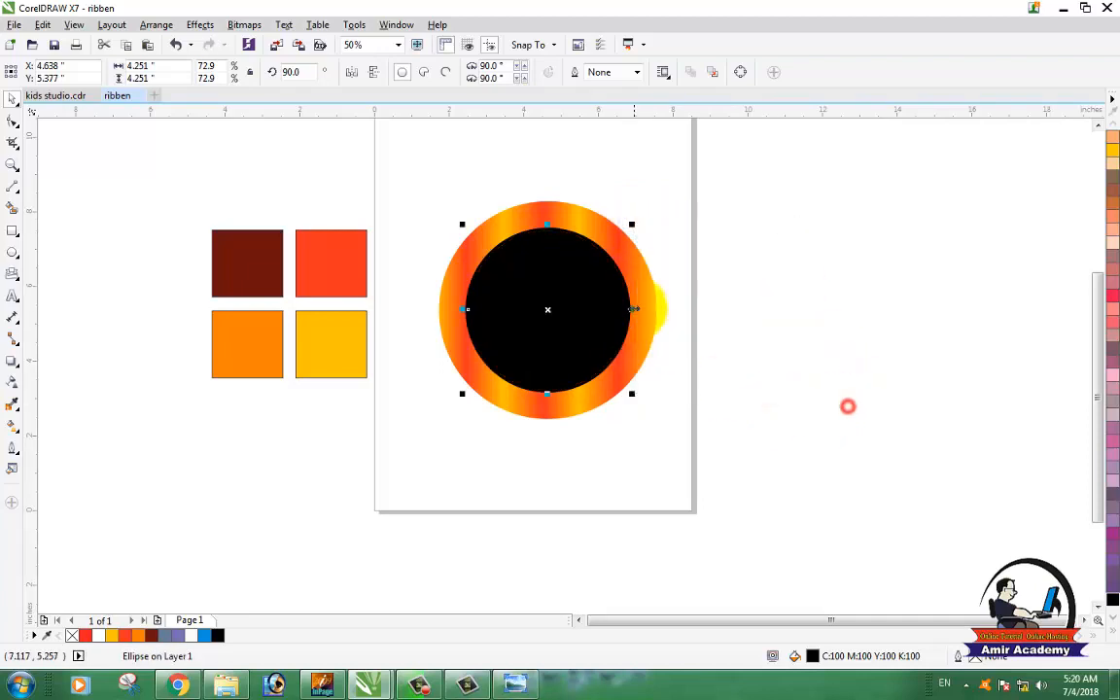
Move the smaller black circle off the page to expose the one beneath, and undo the move.
left_click_drag(582, 302, 872, 359)
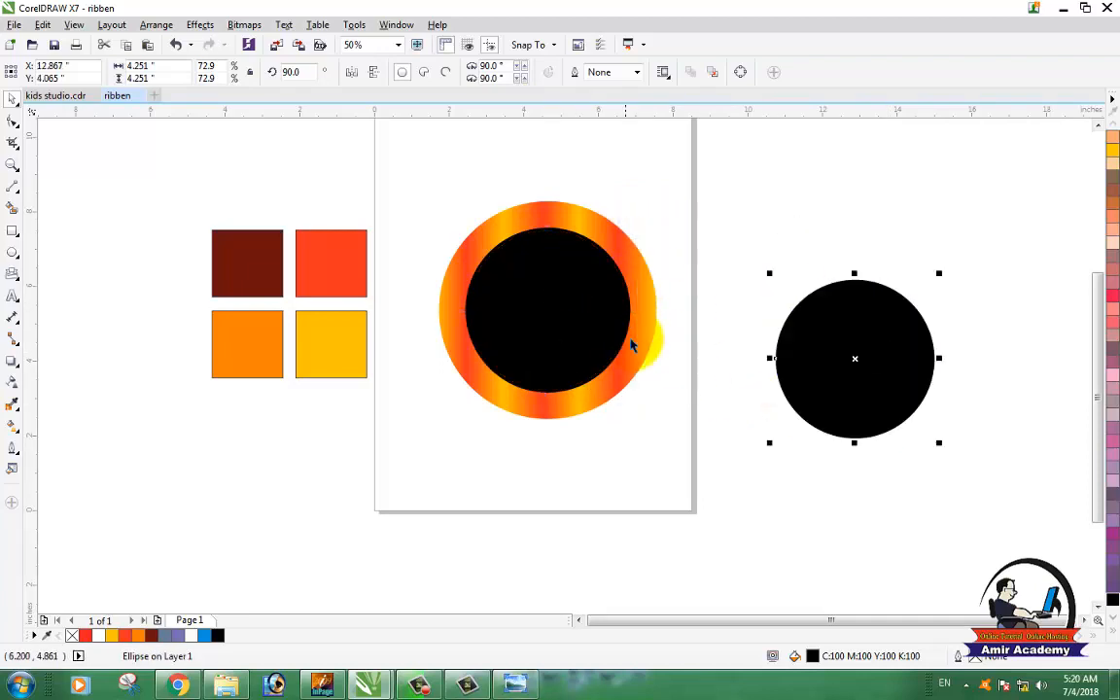
key("ctrl+z")
left_click(732, 382)
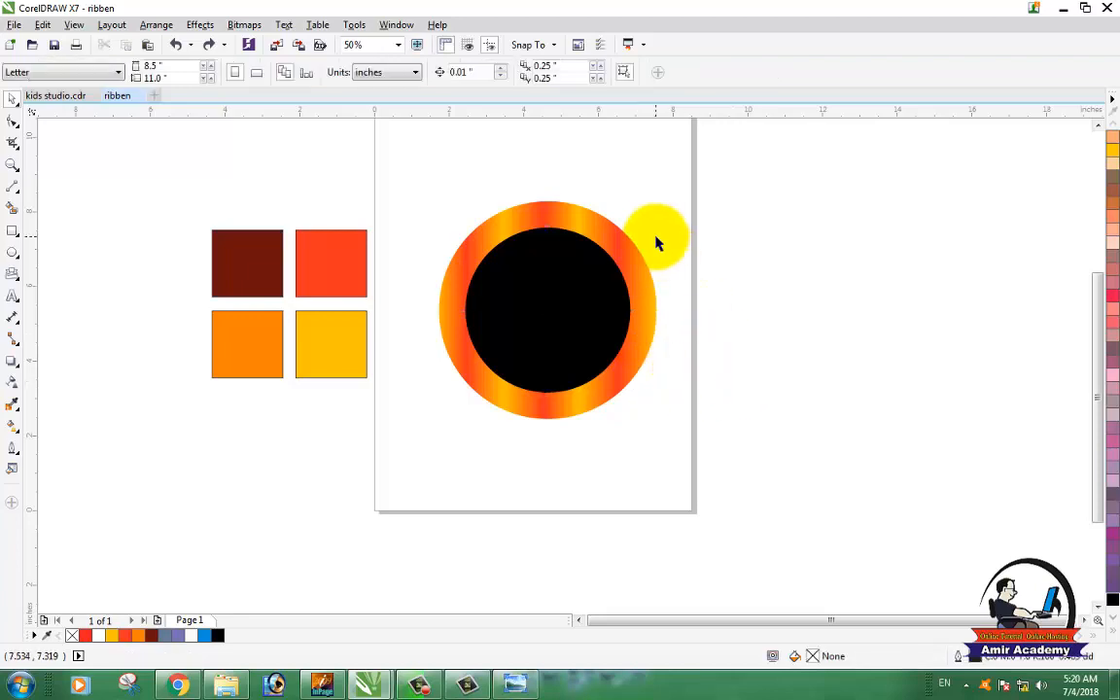
left_click(734, 257)
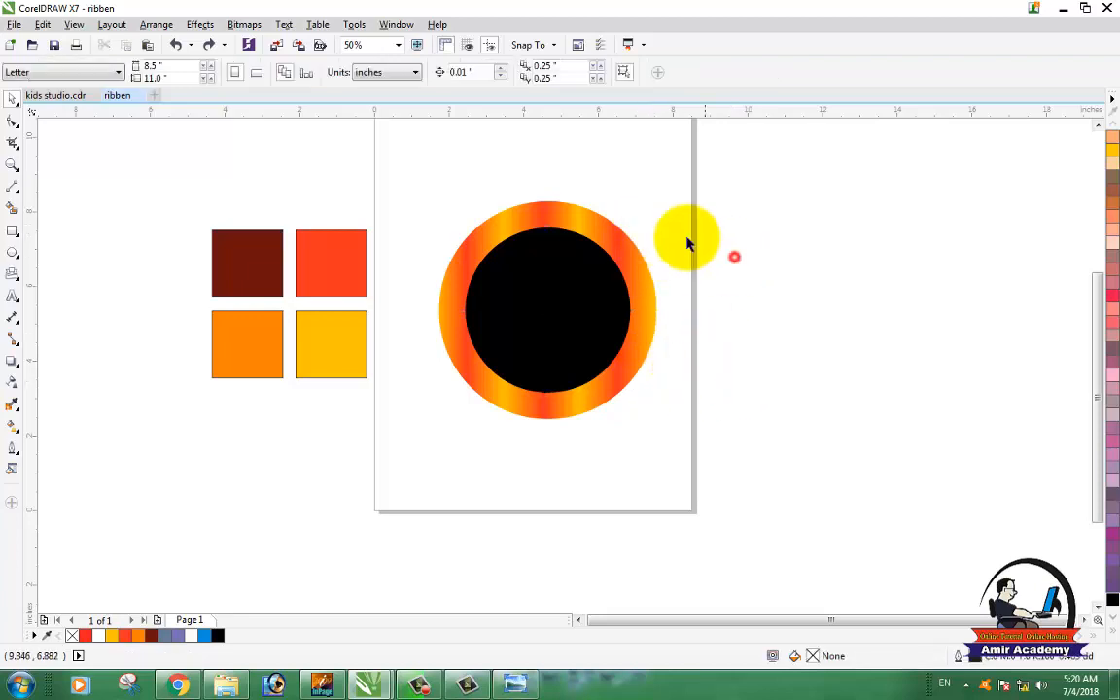
Fill the smaller 4.25-inch circle with the dark brown from the document palette (R105 G18 B10).
left_click(541, 319)
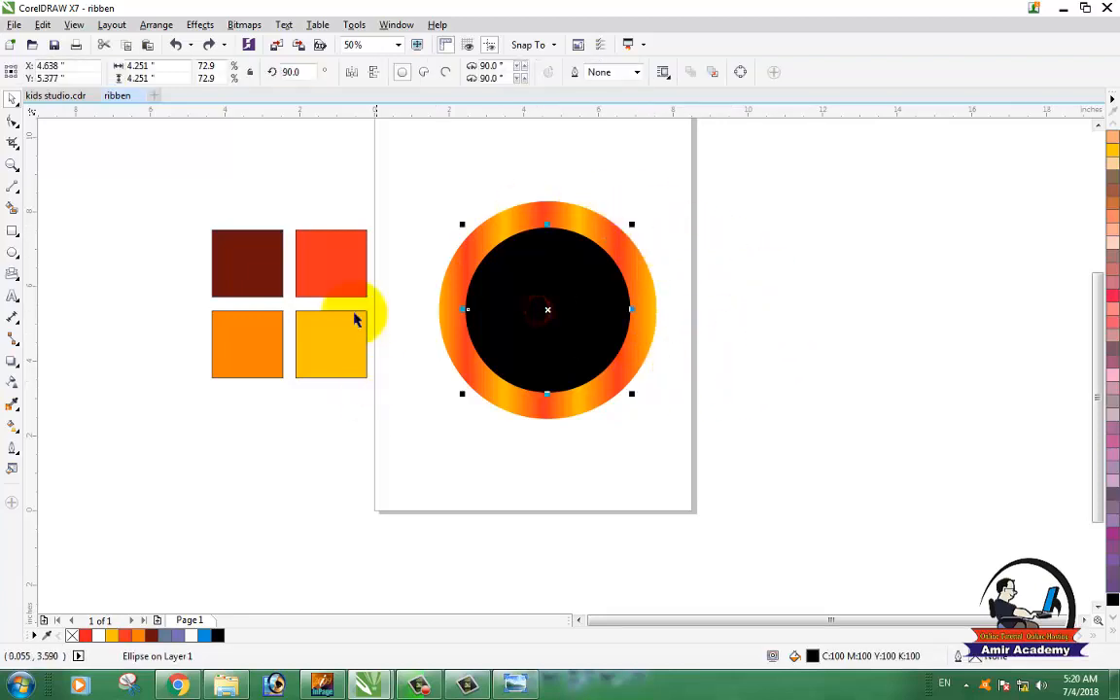
left_click(257, 265)
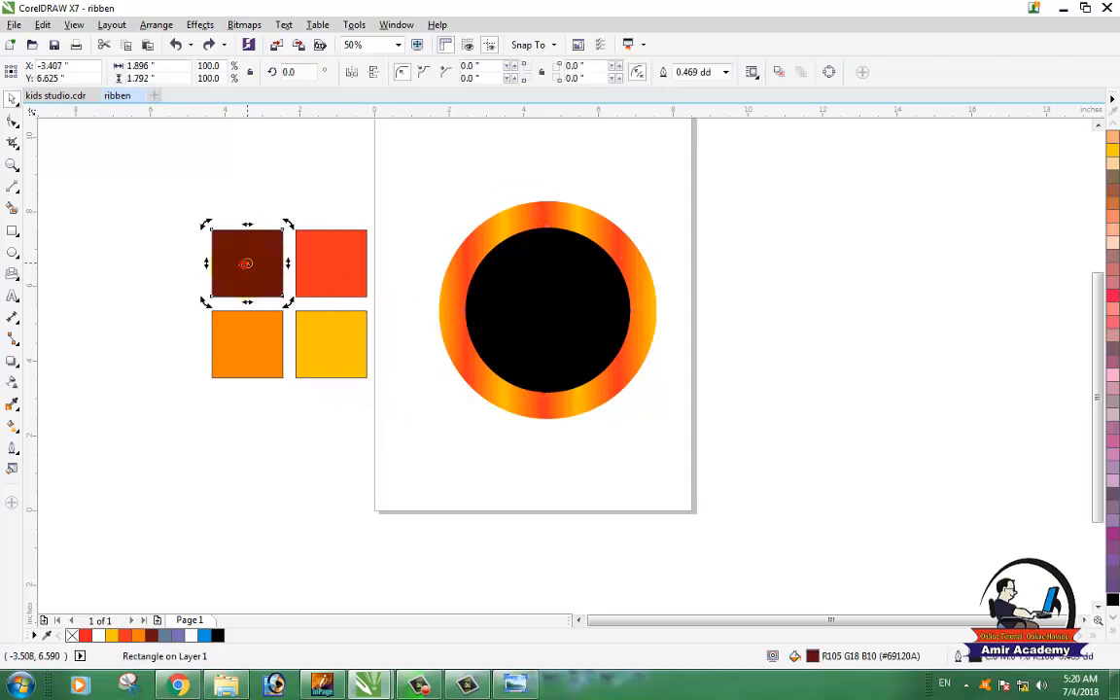
left_click(544, 323)
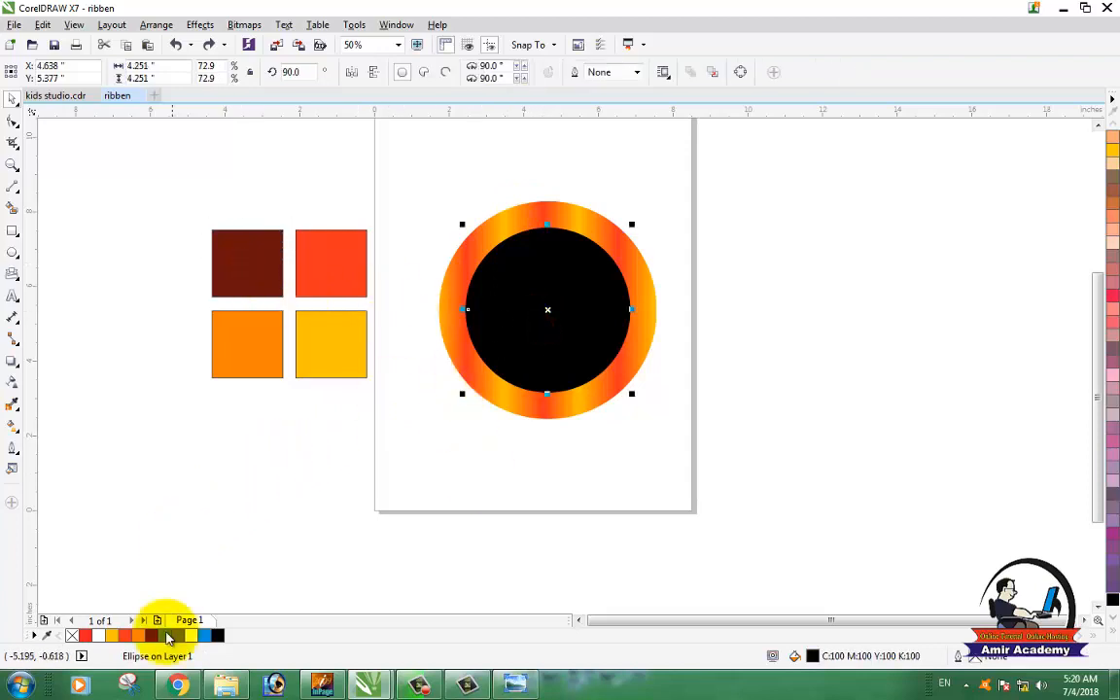
left_click(150, 635)
left_click(508, 461)
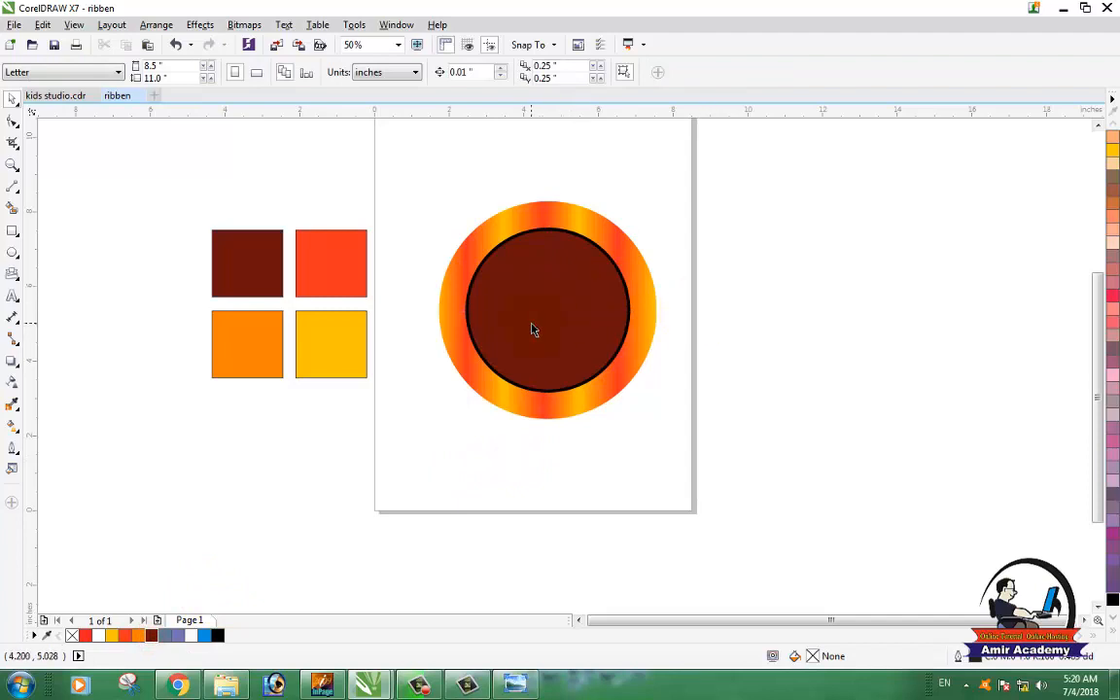
Place a copy of the dark brown circle on the empty area to the right of the page.
left_click_drag(532, 330, 895, 360)
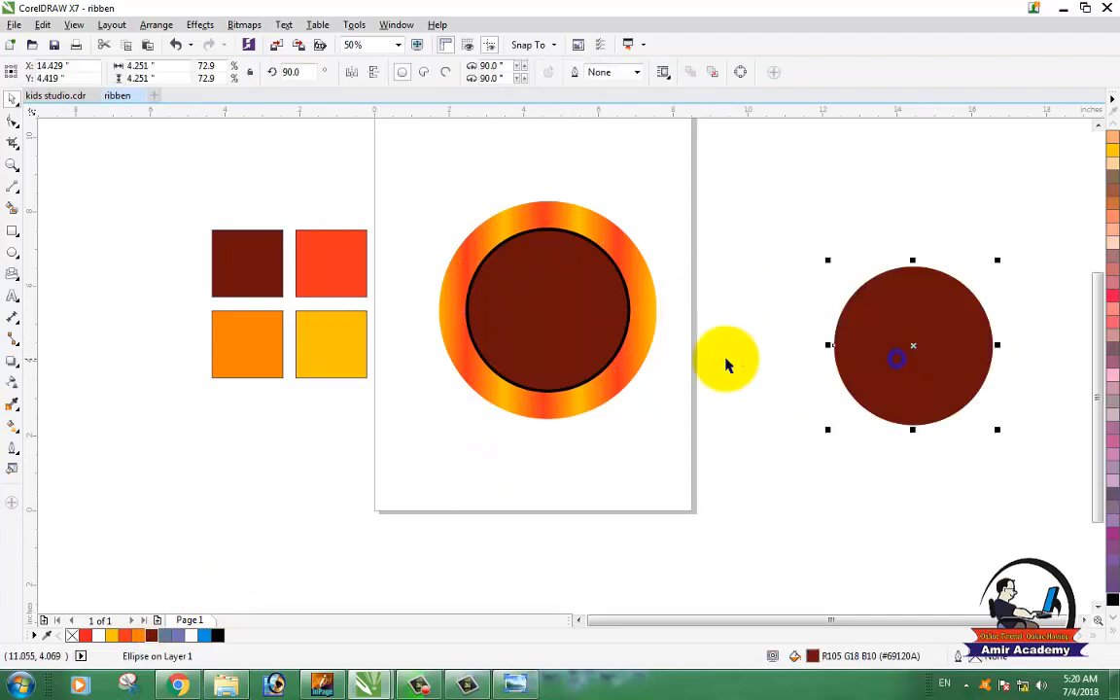
Apply an elliptical fountain fill to the dark brown circle inside the black ring.
left_click(725, 360)
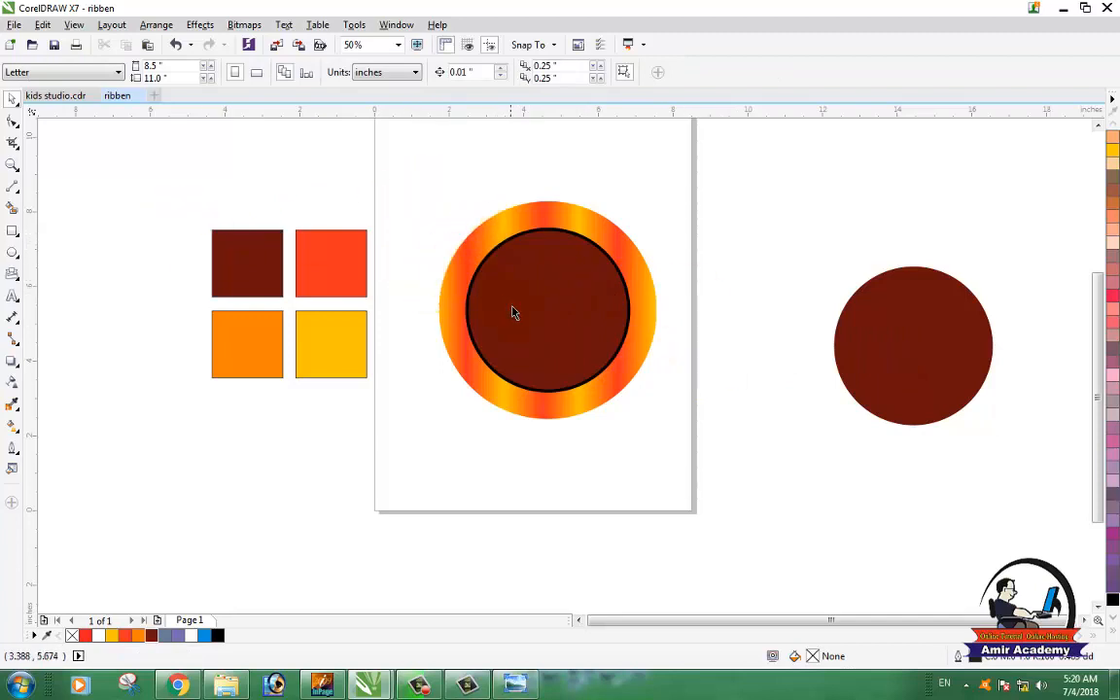
left_click(539, 319)
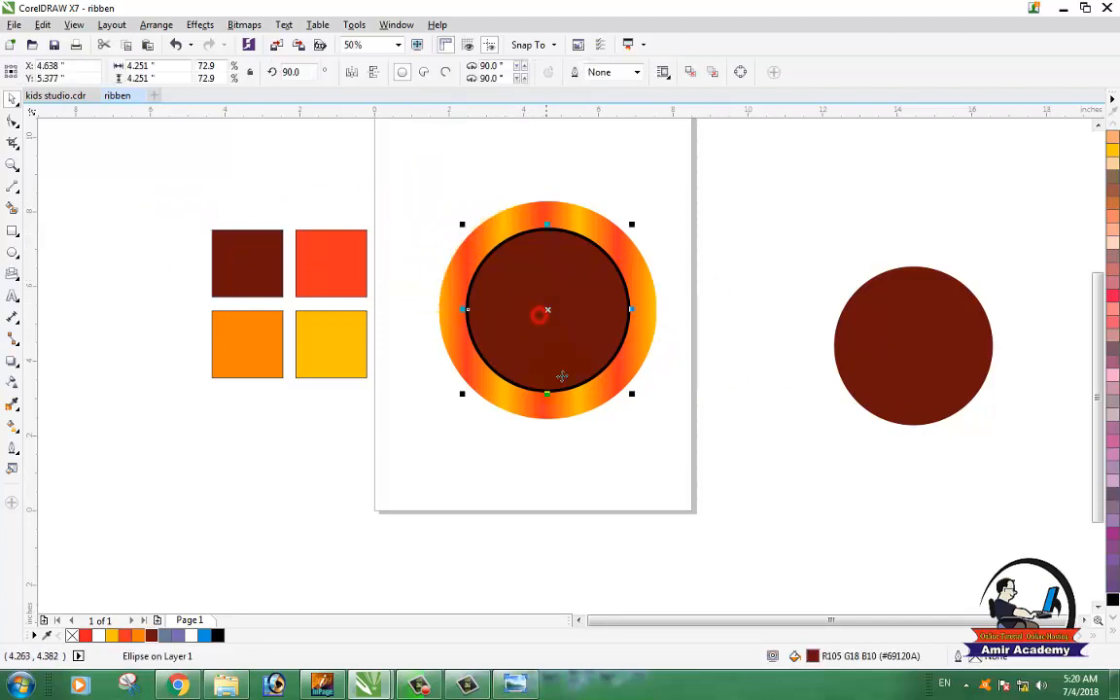
left_click(13, 426)
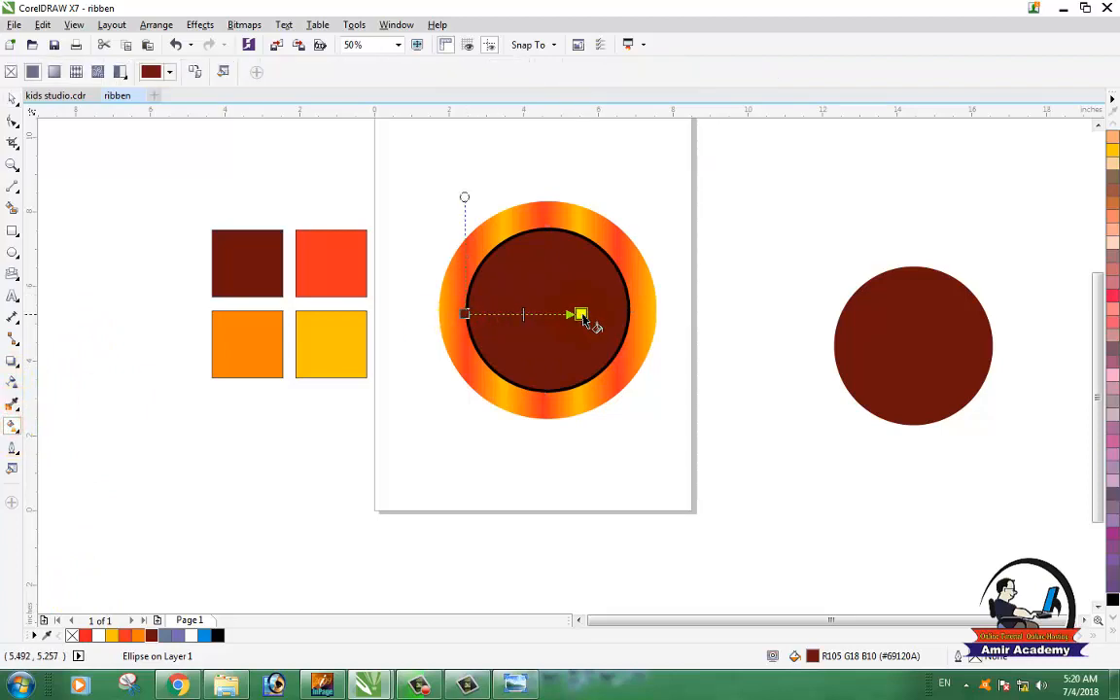
left_click_drag(615, 311, 614, 309)
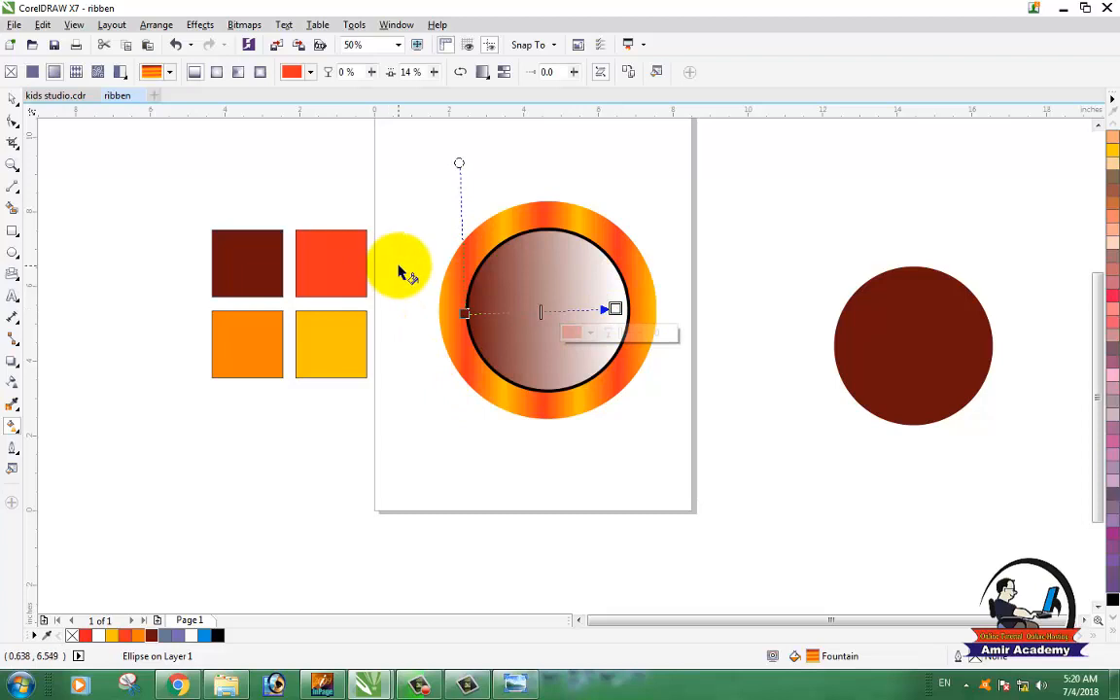
left_click(215, 71)
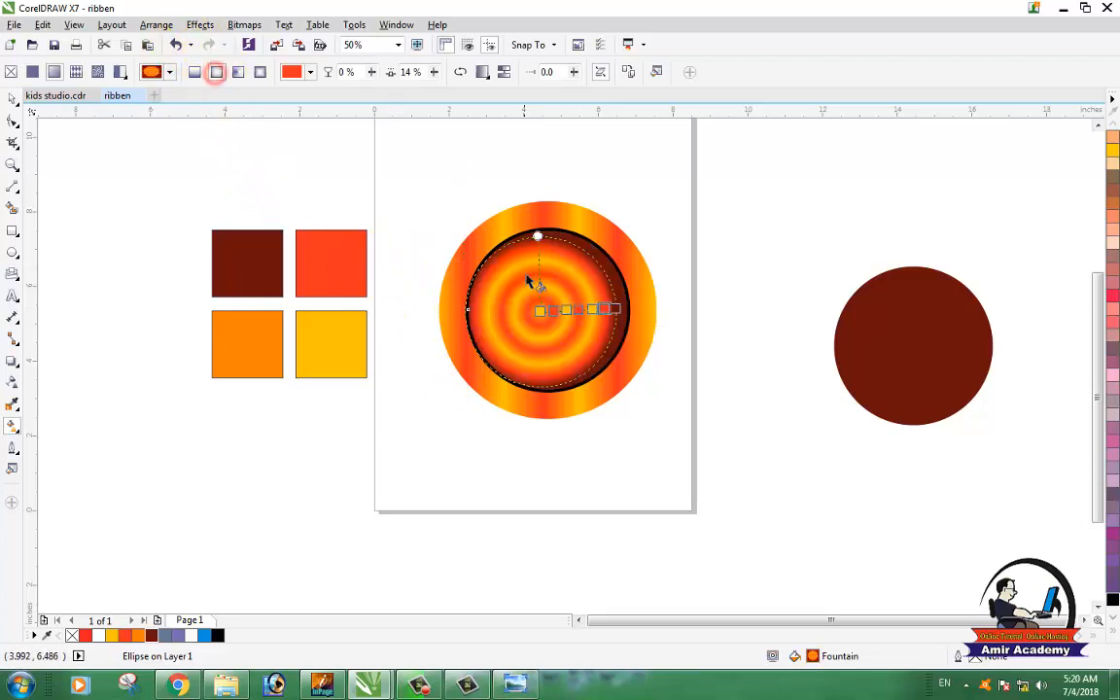
Remove all intermediate colours from the circle's fountain fill and shrink the gradient toward the circle's upper-left area.
scroll(541, 320, "up", 2)
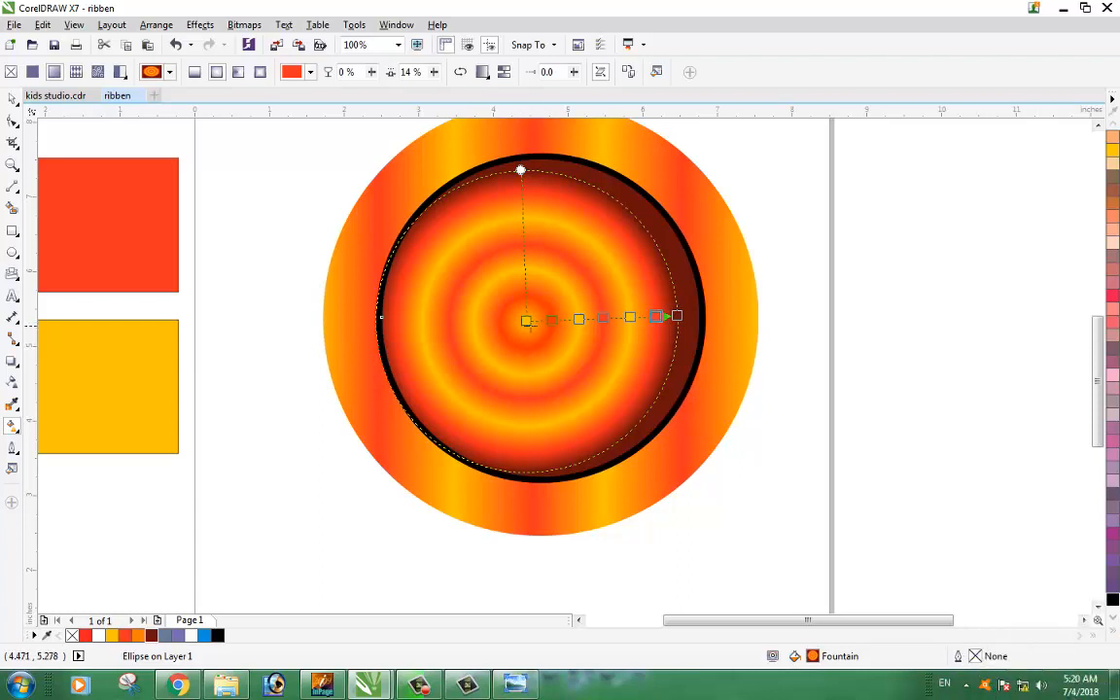
left_click(526, 320)
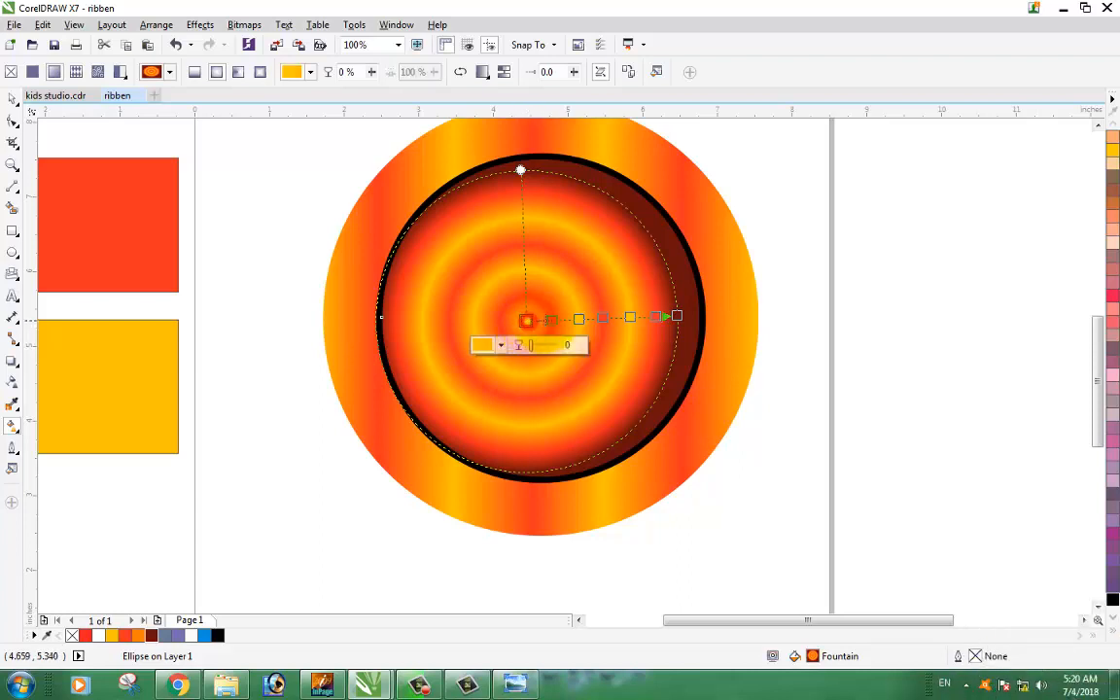
left_click_drag(543, 322, 611, 324)
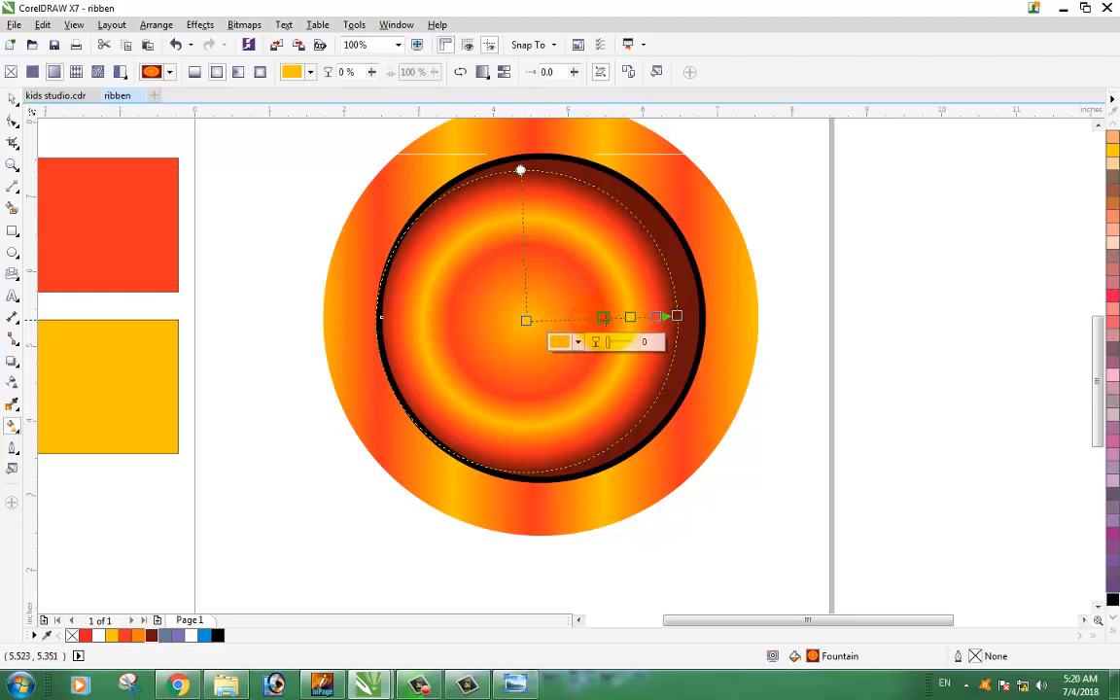
double_click(605, 320)
double_click(630, 317)
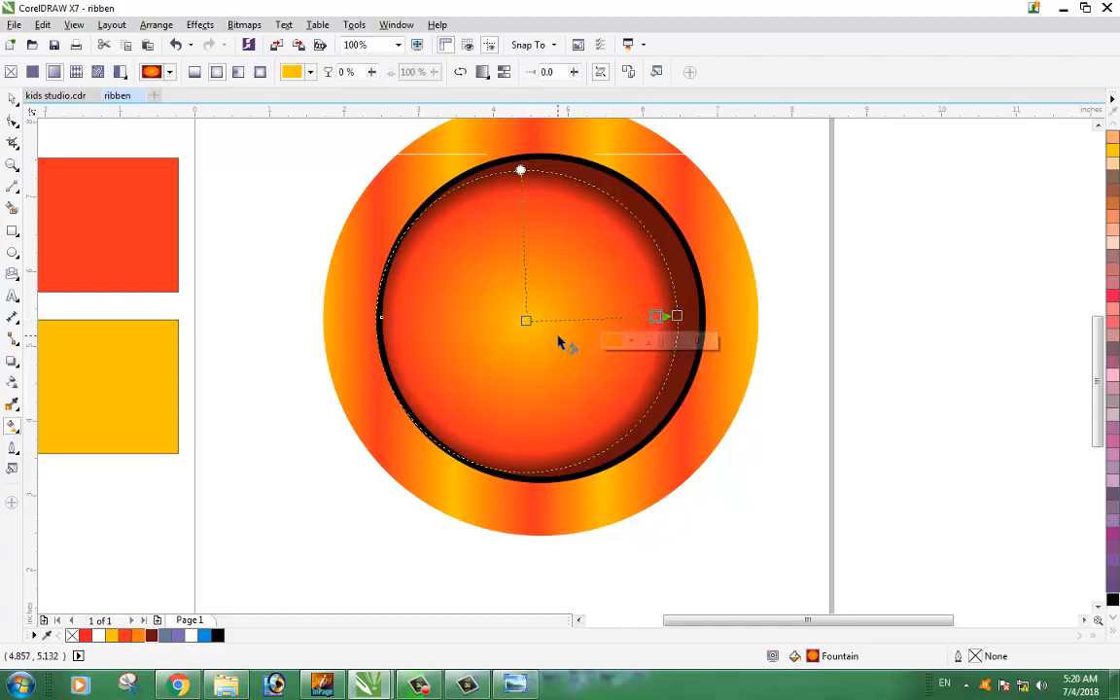
left_click_drag(525, 320, 490, 244)
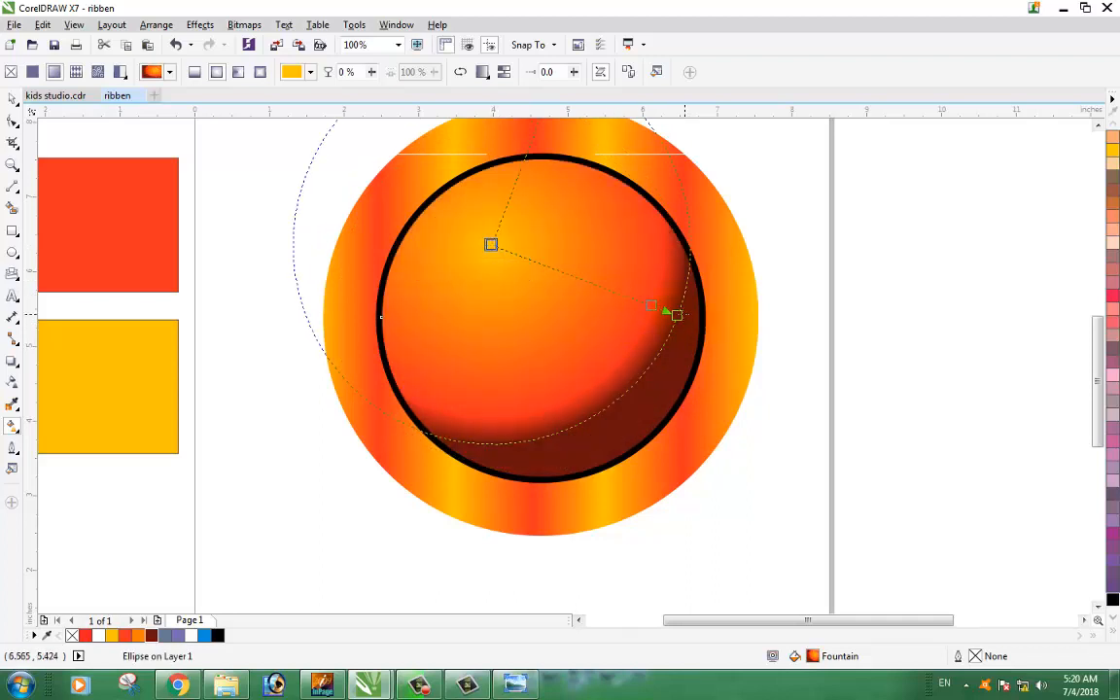
left_click_drag(676, 314, 600, 281)
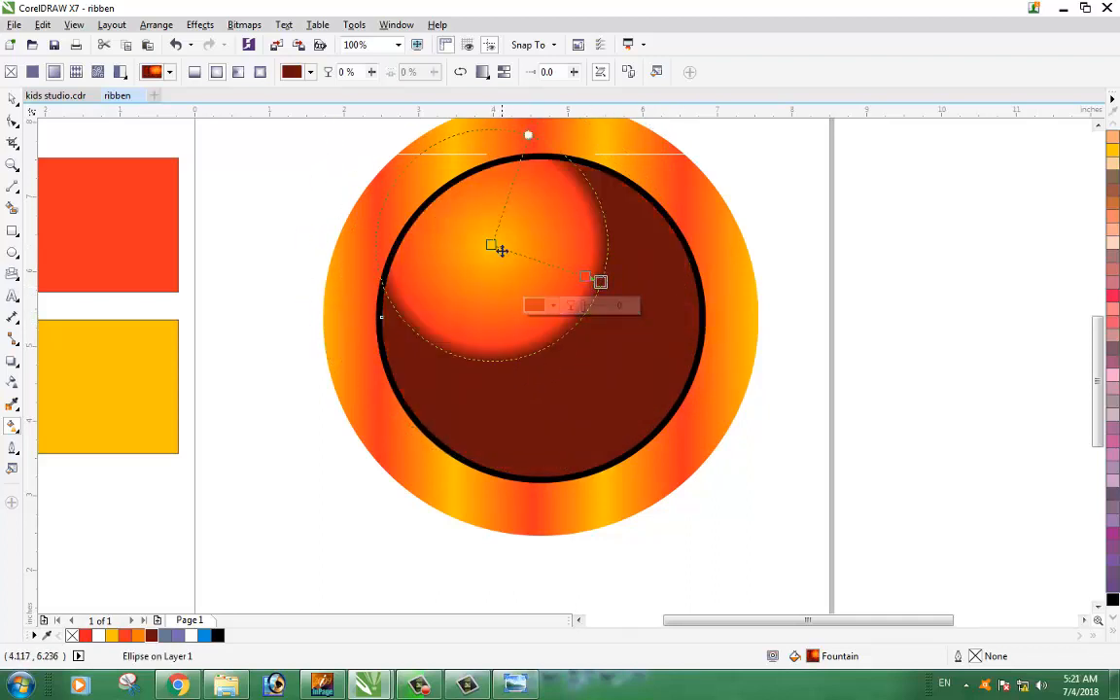
double_click(586, 276)
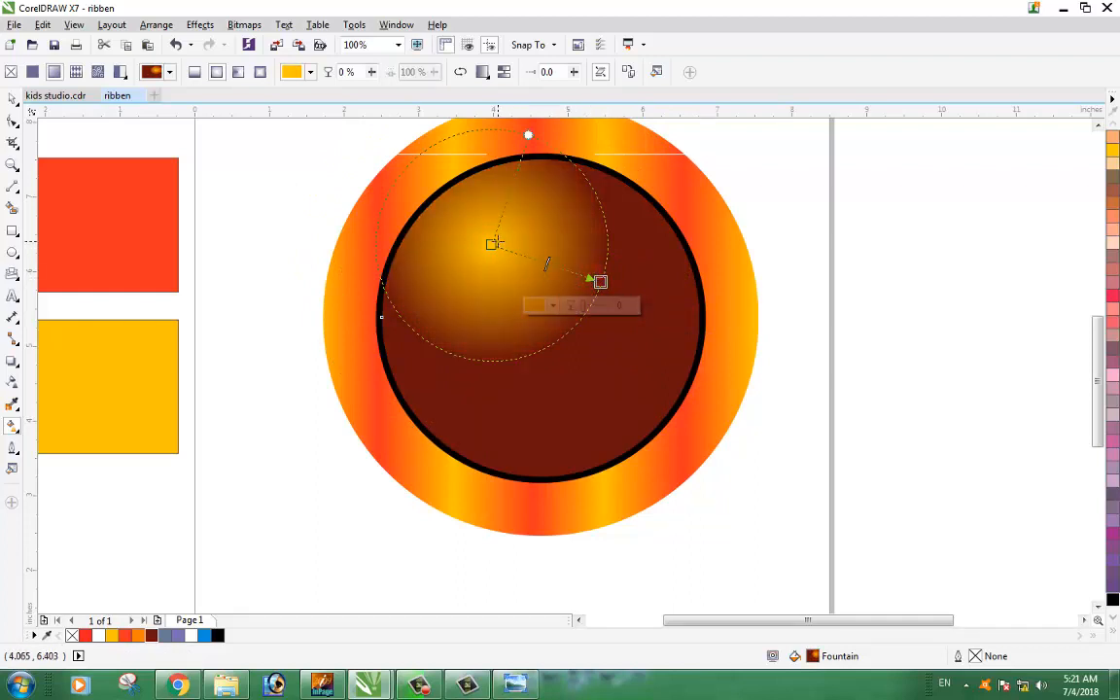
Set the gradient's centre colour to off-white #F2F1ED.
left_click(310, 73)
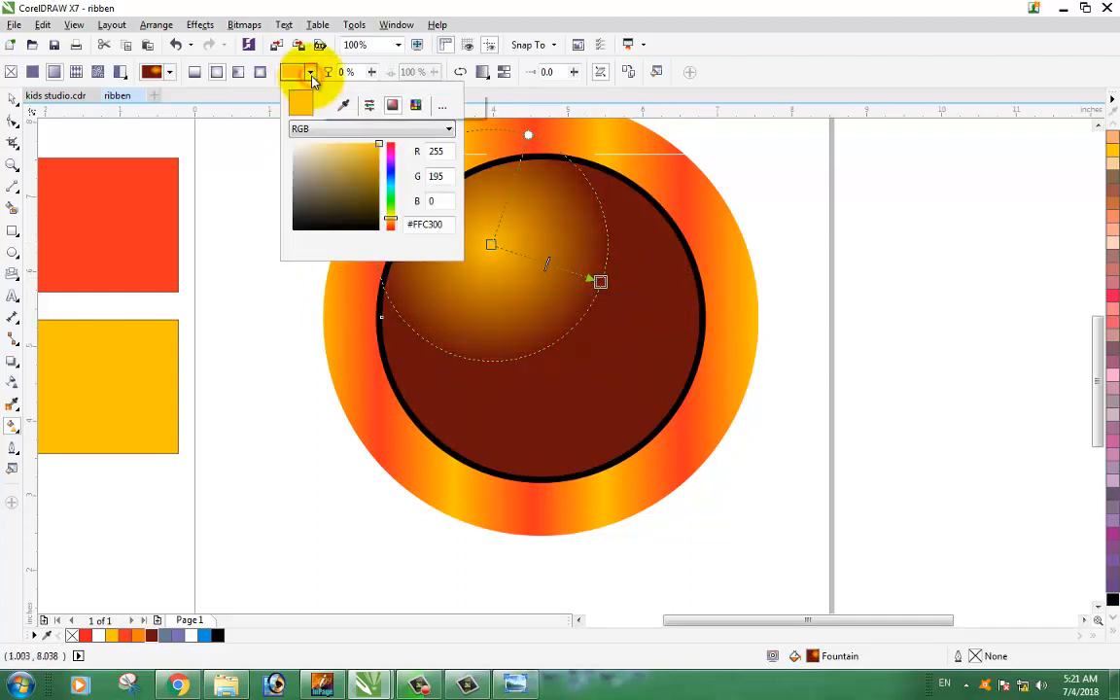
left_click(294, 147)
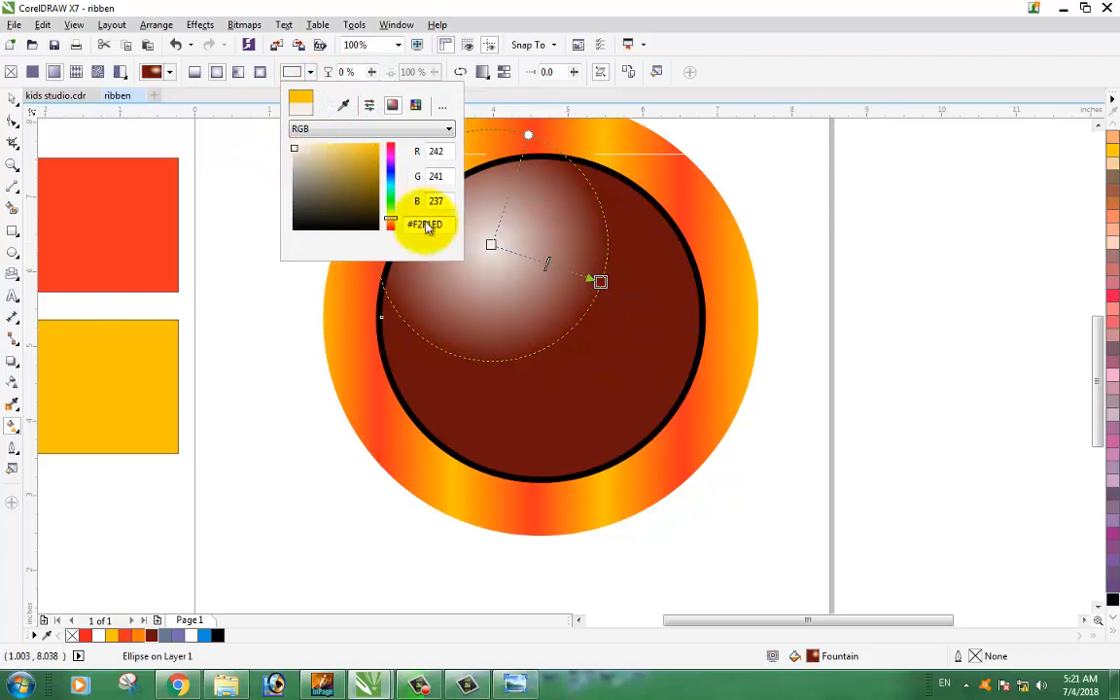
left_click(481, 101)
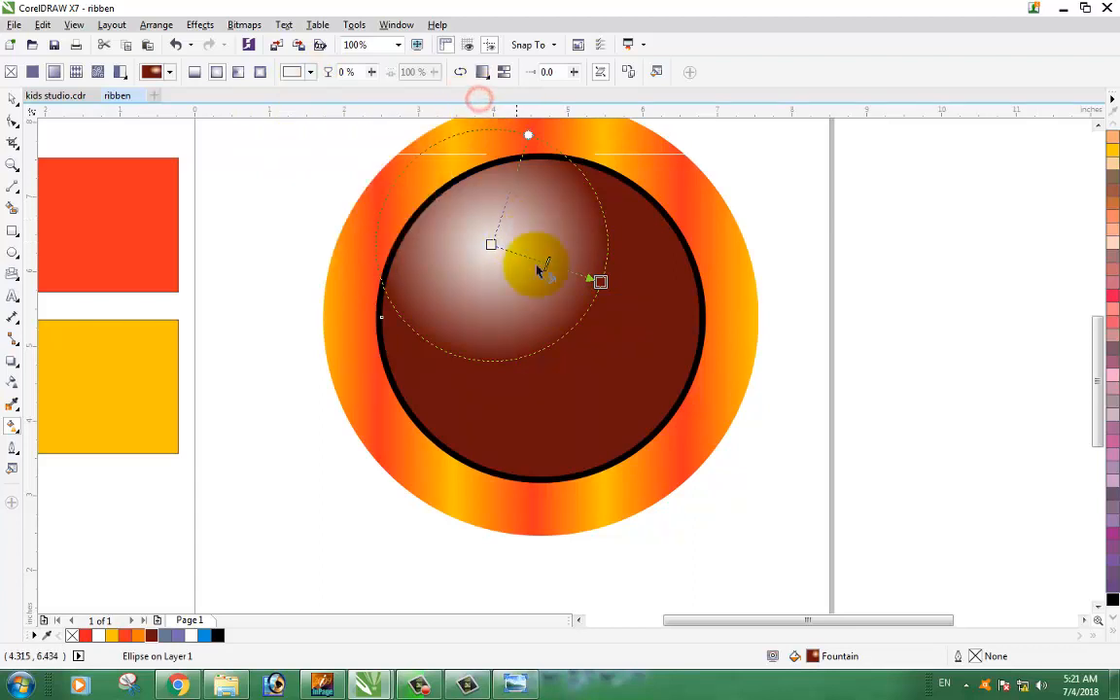
Move the off-white highlight to the circle's lower-right edge and reshape it into a small, wide ellipse.
left_click_drag(602, 283, 567, 272)
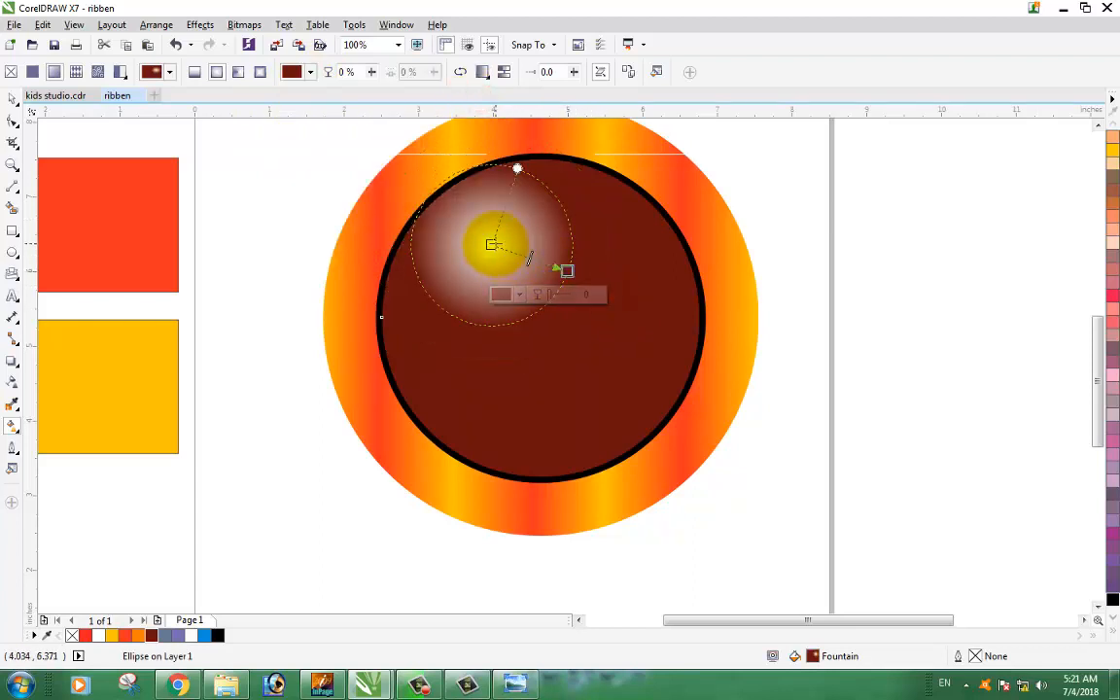
left_click_drag(490, 244, 493, 212)
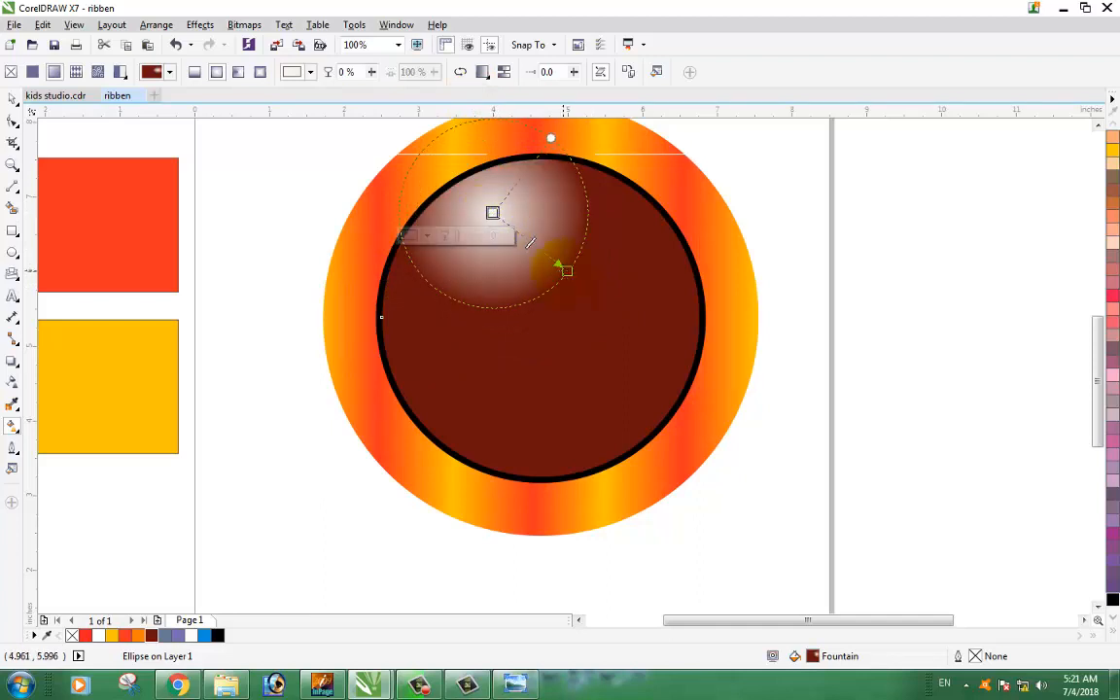
left_click_drag(566, 271, 551, 264)
left_click_drag(494, 213, 580, 450)
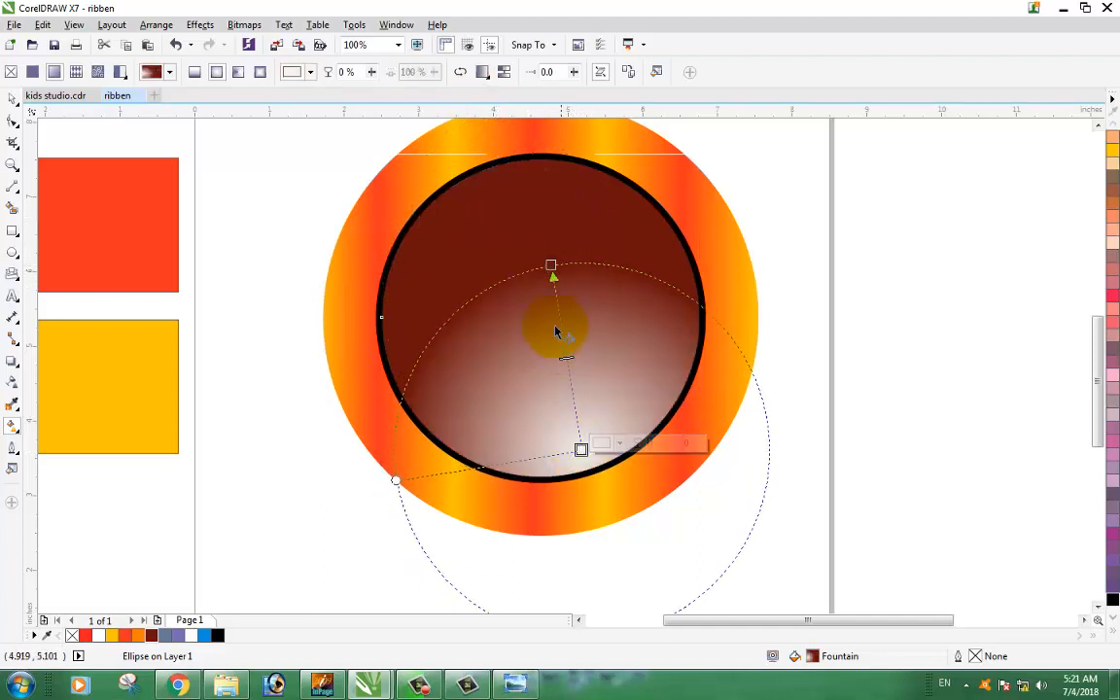
left_click_drag(550, 265, 595, 387)
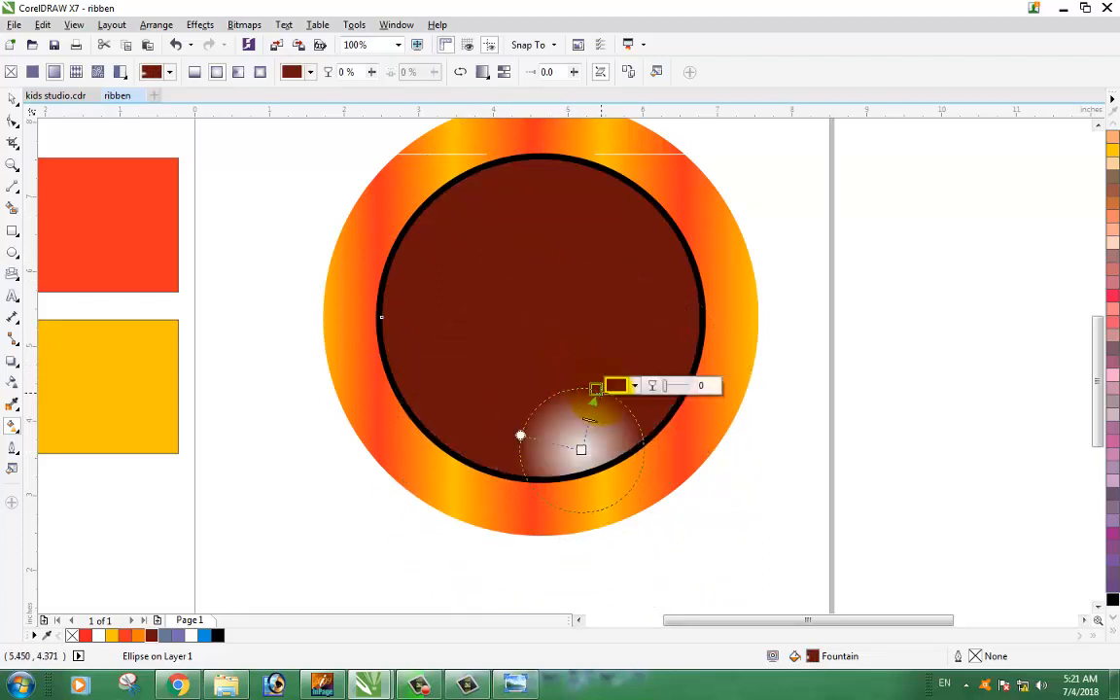
left_click_drag(521, 435, 484, 412)
mouse_move(619, 395)
left_mouse_down()
mouse_move(635, 380)
mouse_move(602, 396)
mouse_move(607, 380)
left_mouse_up()
left_click(12, 98)
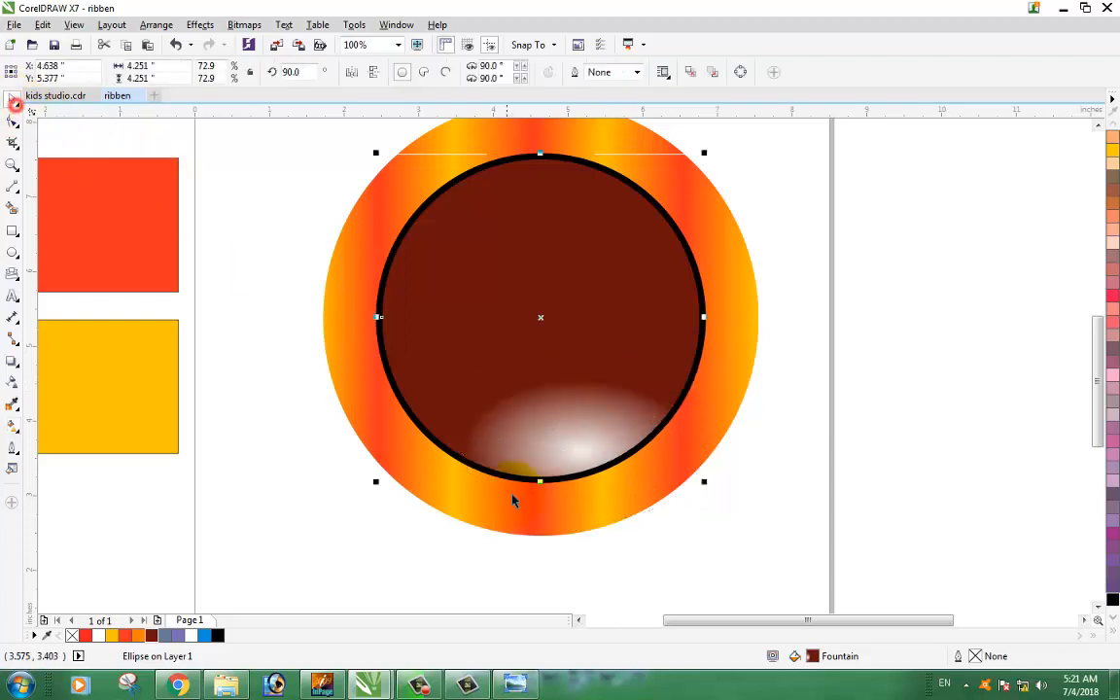
left_click(845, 380)
left_click(589, 419)
left_click(910, 362)
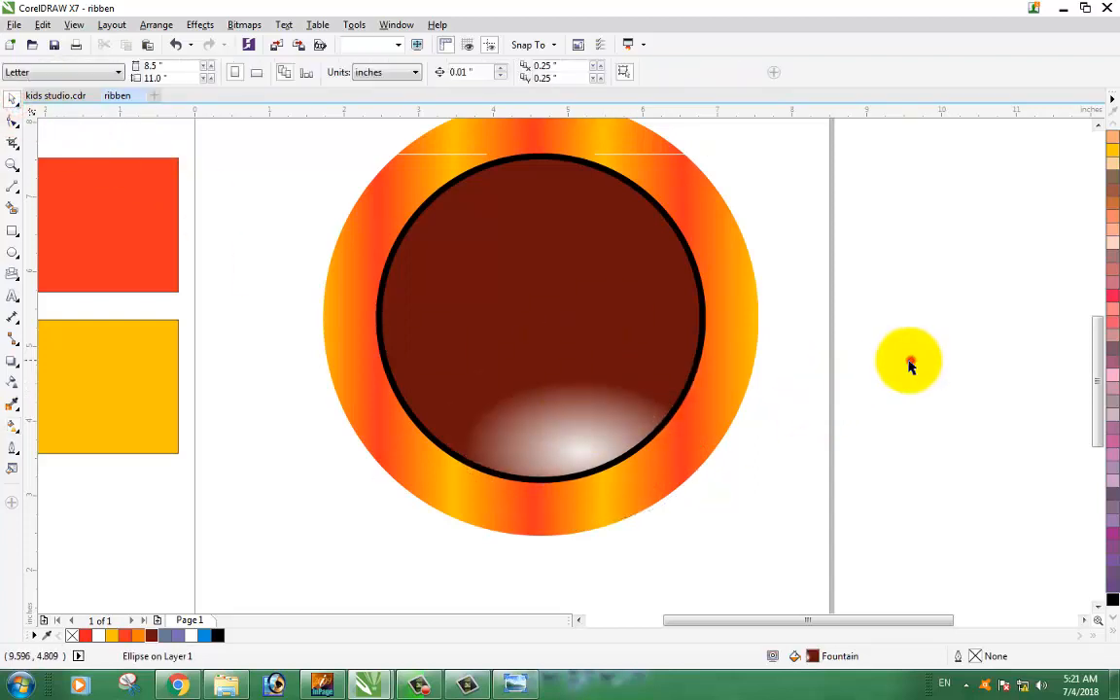
Draw a wide ellipse about 5.66 by 2.43 inches overlapping the upper part of the badge.
scroll(988, 238, "up", 2)
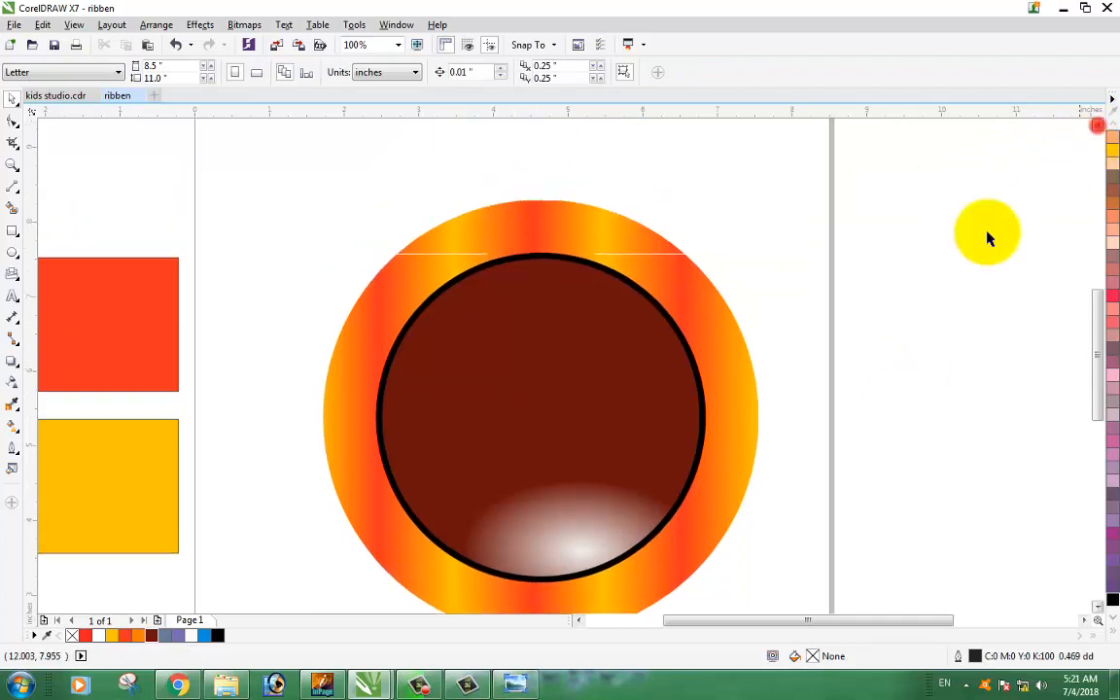
left_click(428, 238)
scroll(425, 232, "down", 1)
scroll(422, 232, "up", 1)
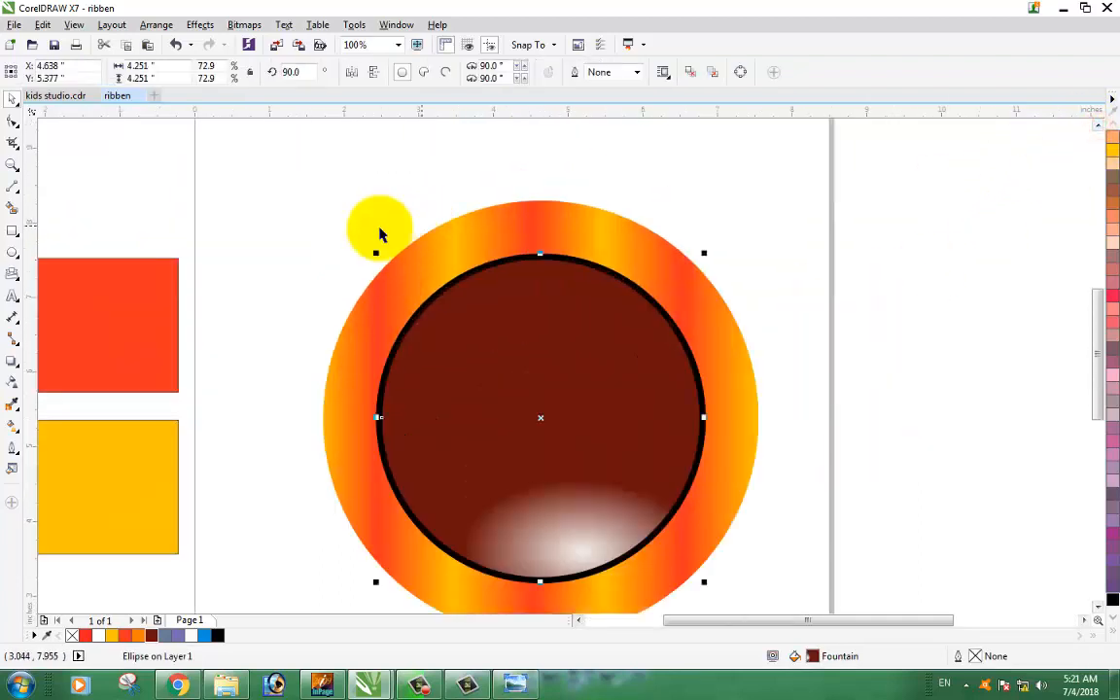
left_click_drag(309, 169, 736, 354)
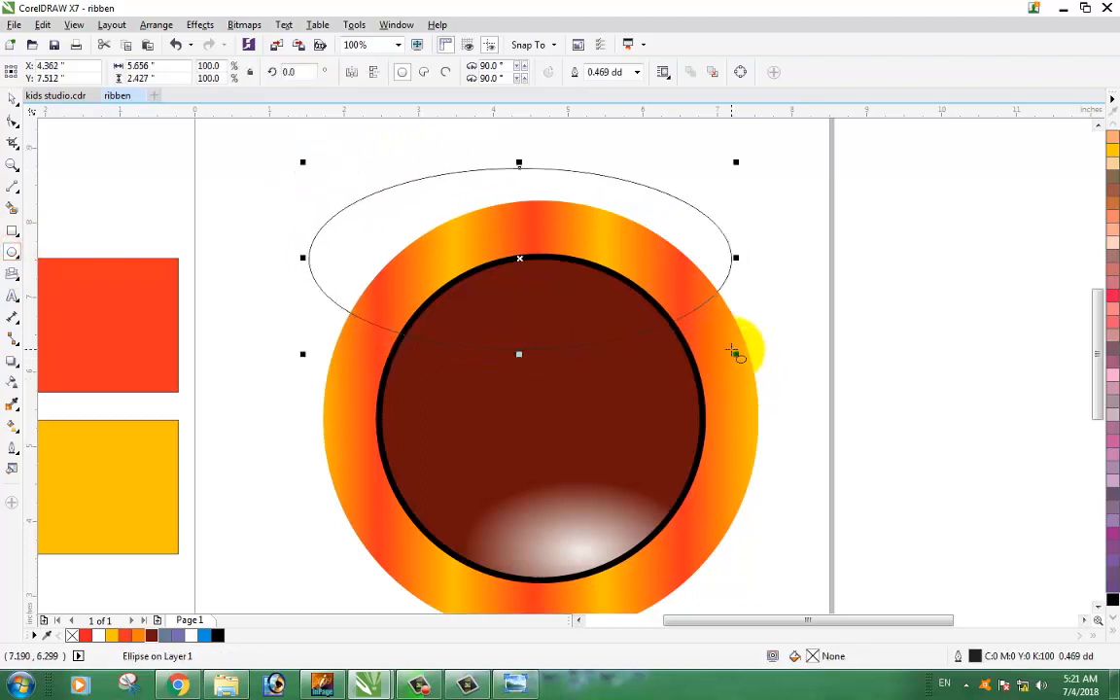
Create a shape with Smart Fill where the ellipse overlaps the brown circle, and delete the ellipse.
left_click(13, 210)
left_click(545, 300)
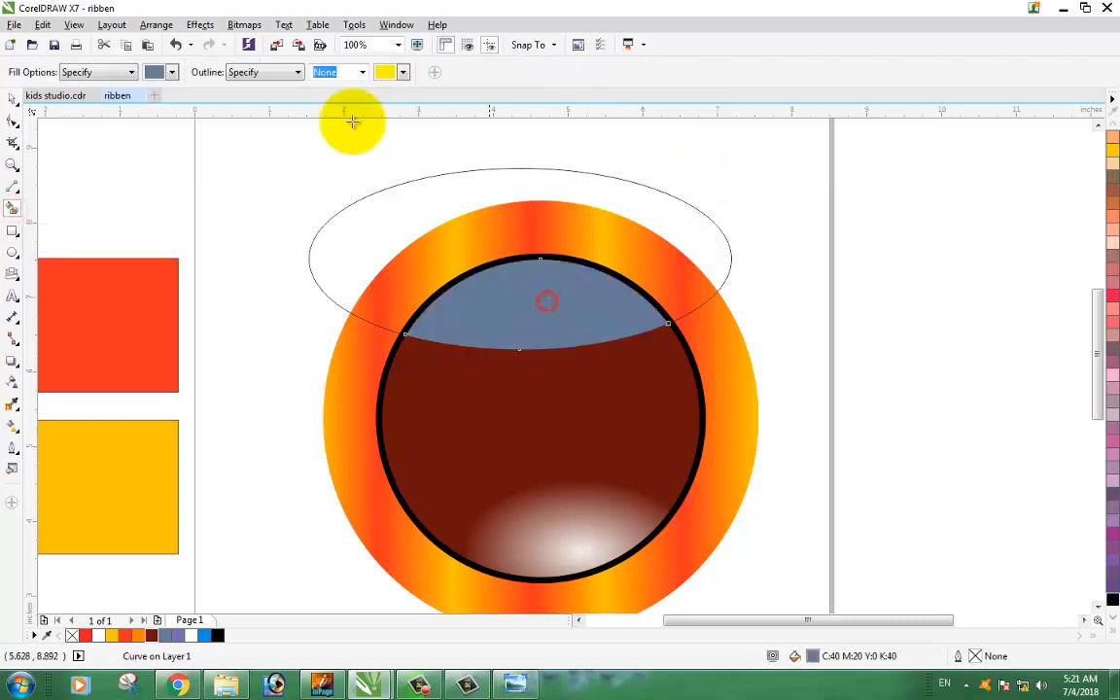
left_click(12, 98)
left_click(257, 192)
left_click(388, 207)
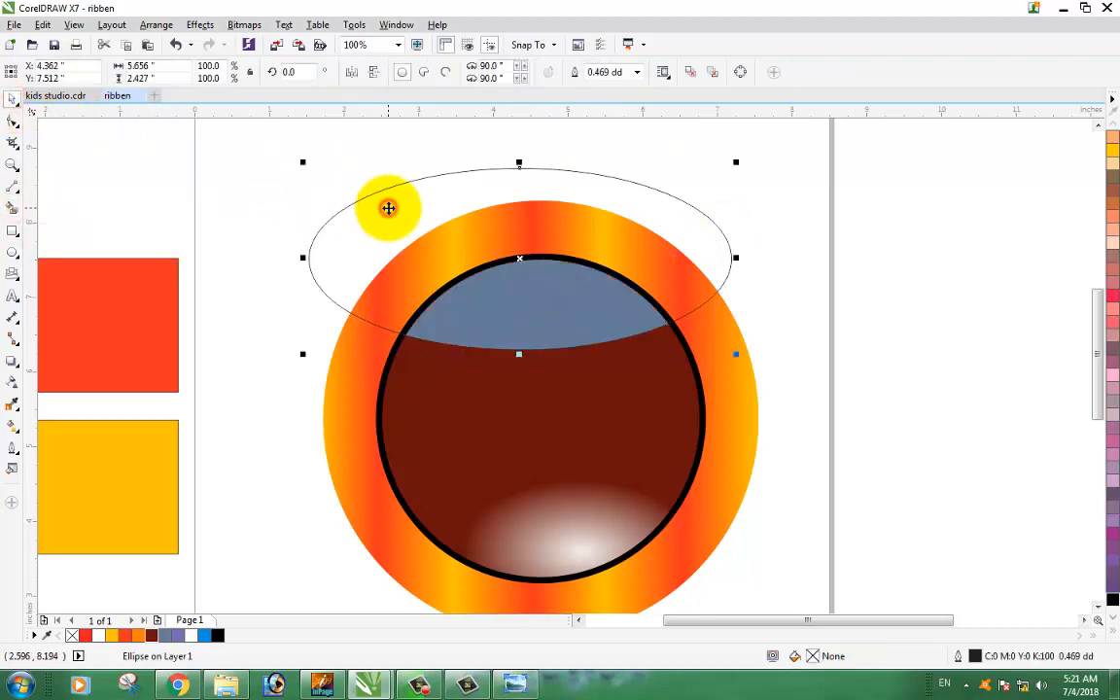
key("Delete")
Fill the overlap shape at the top of the brown circle with white.
left_click(740, 238)
left_click(565, 295)
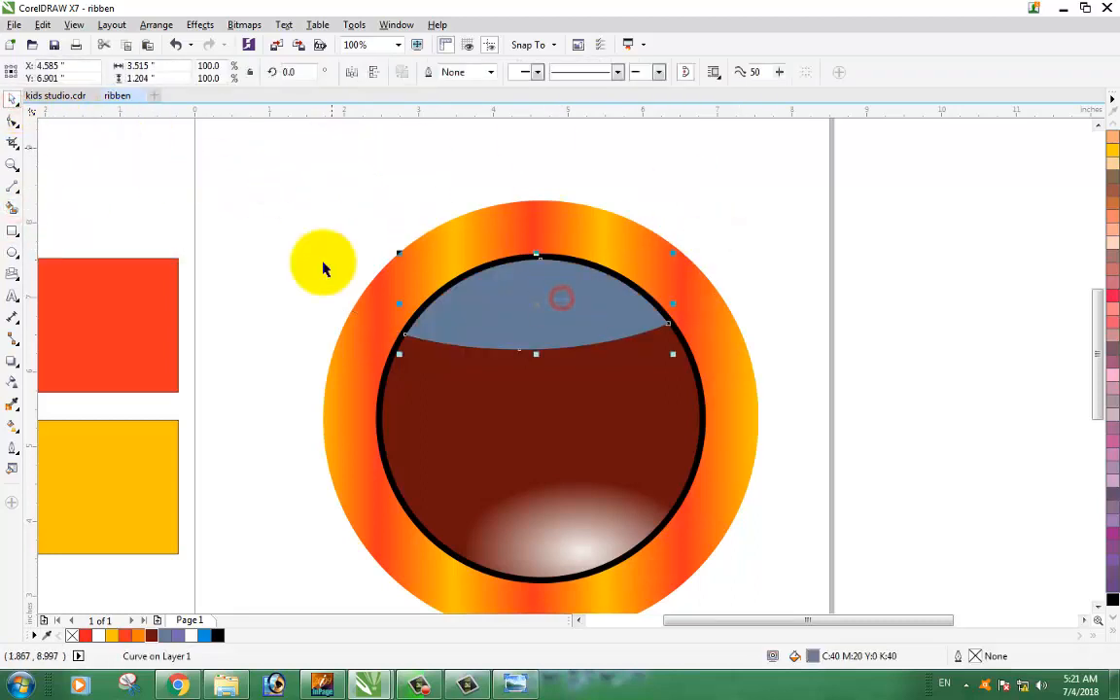
left_click(98, 635)
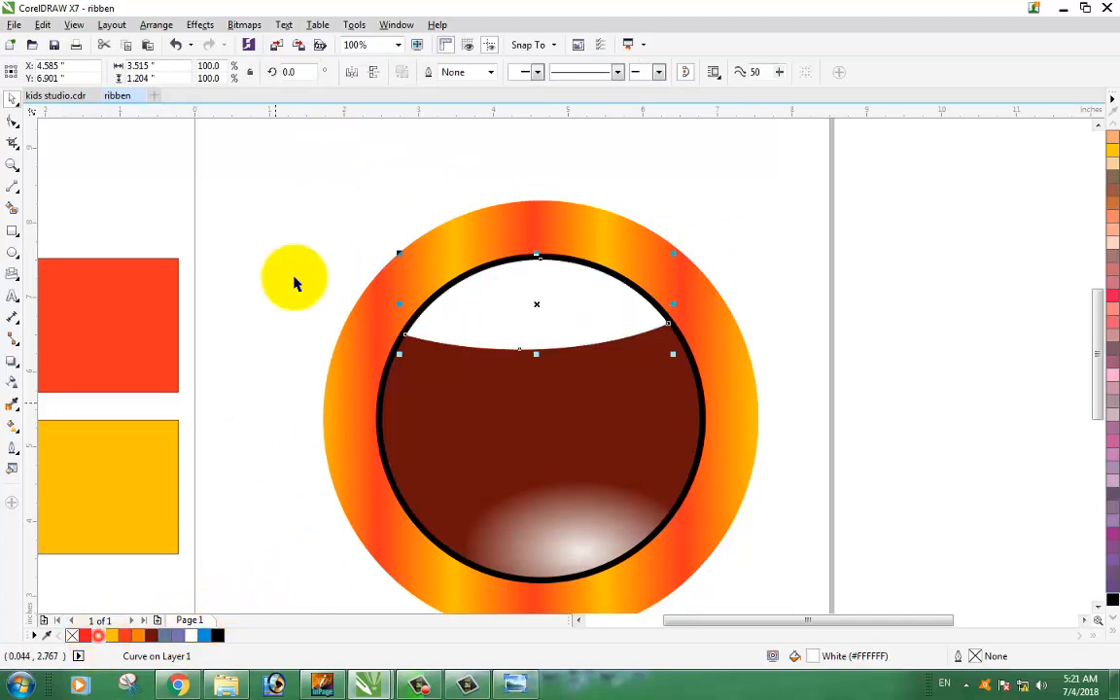
left_click(336, 224)
left_click(507, 270)
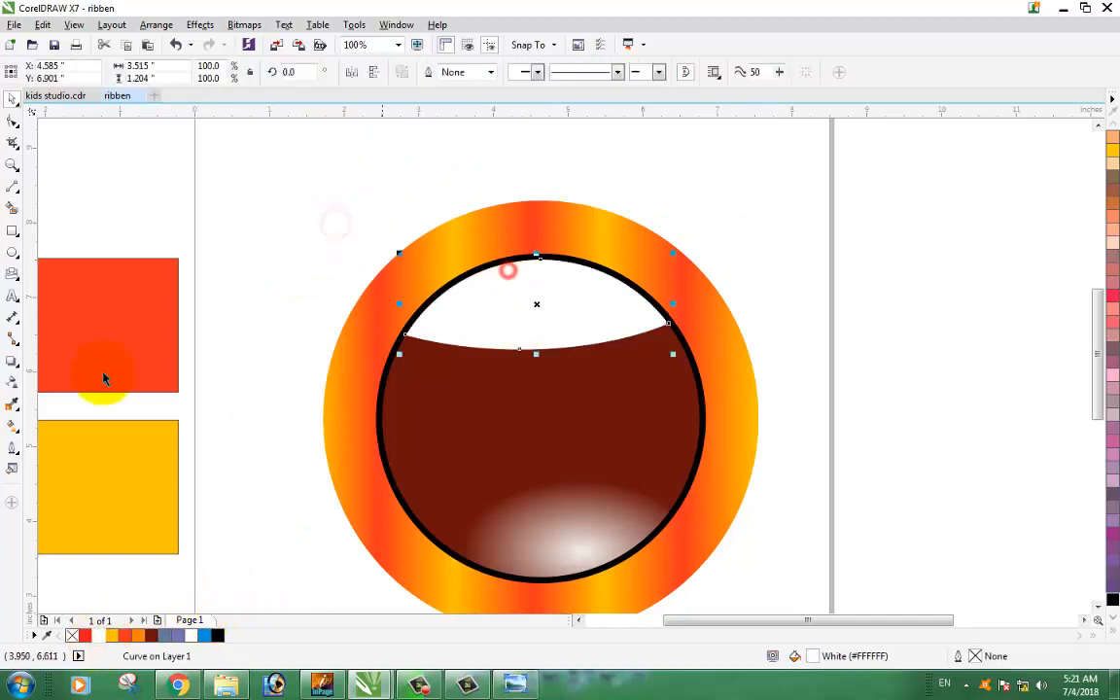
Apply a linear transparency to the white shape, fading it downward into a faint glossy reflection.
left_click(13, 381)
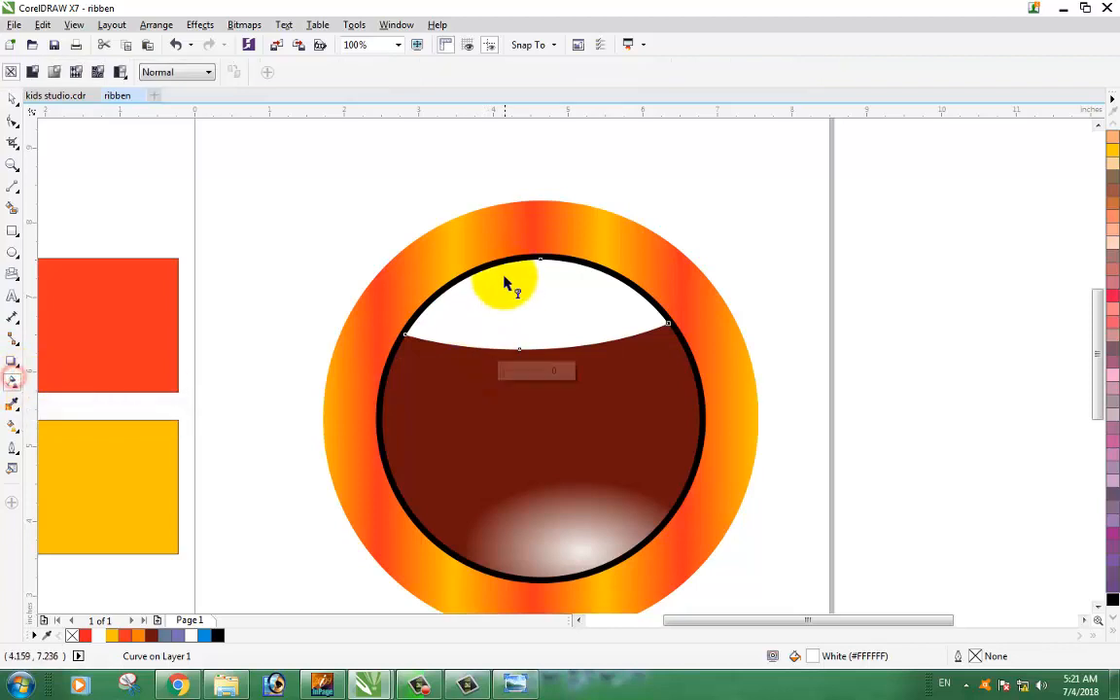
left_click_drag(427, 156, 526, 400)
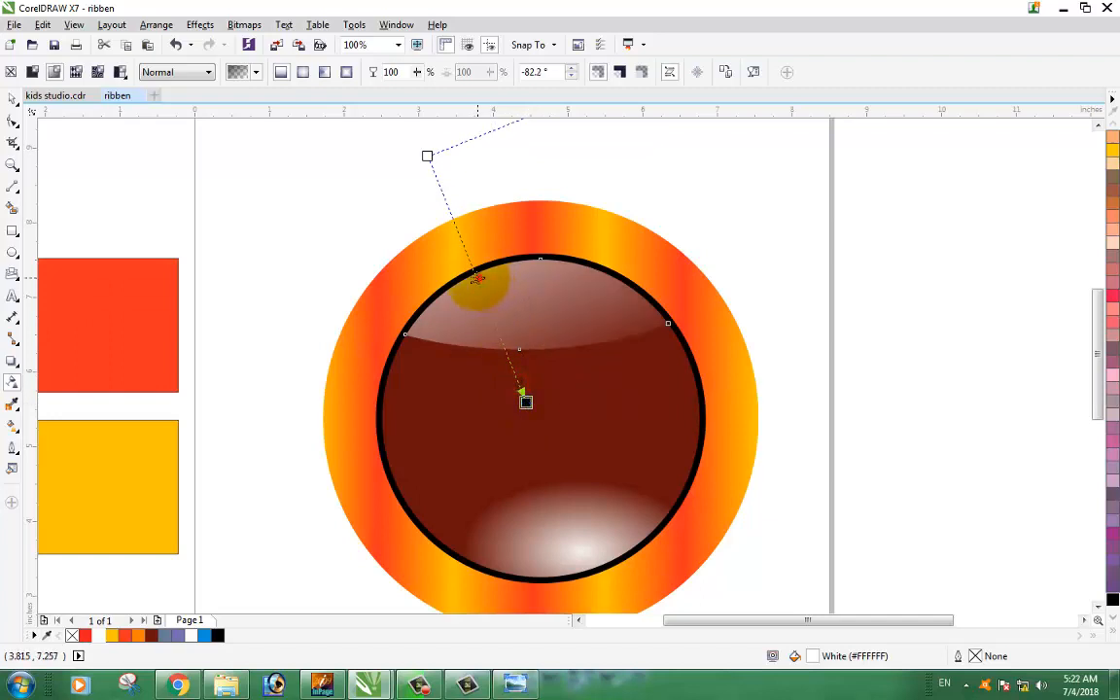
left_click_drag(476, 279, 467, 226)
left_click_drag(427, 155, 452, 146)
left_click_drag(549, 432, 493, 370)
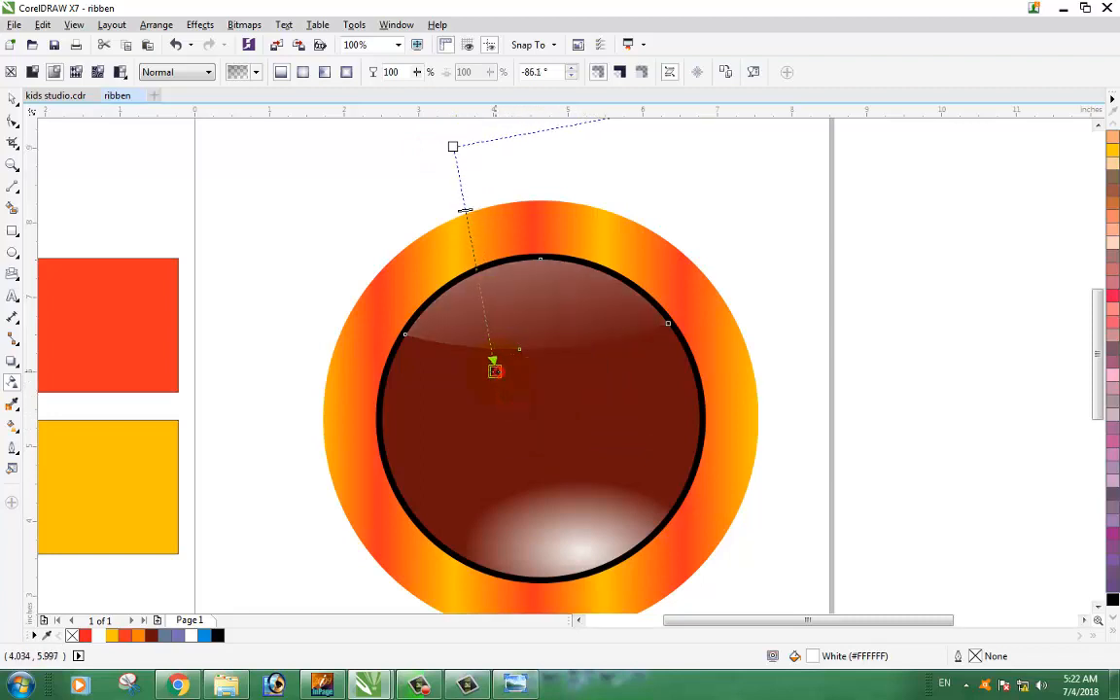
left_click(13, 98)
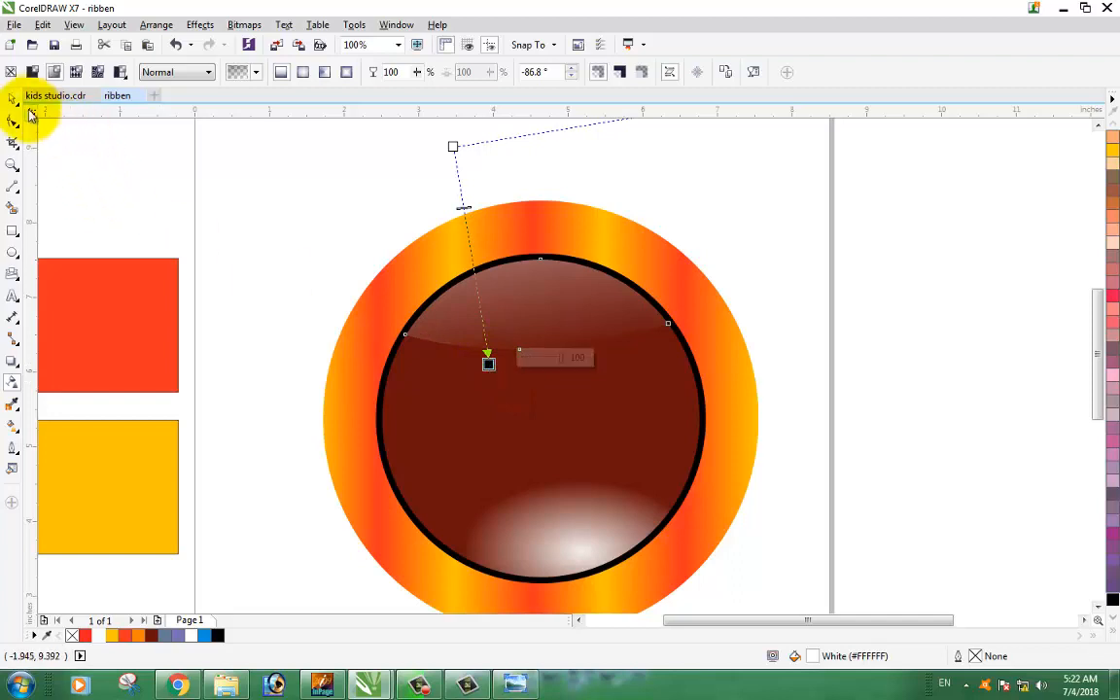
left_click(306, 228)
Apply an elliptical transparency to the gradient-filled circle carrying the highlight, running from near its centre to just below the badge.
scroll(307, 228, "down", 1)
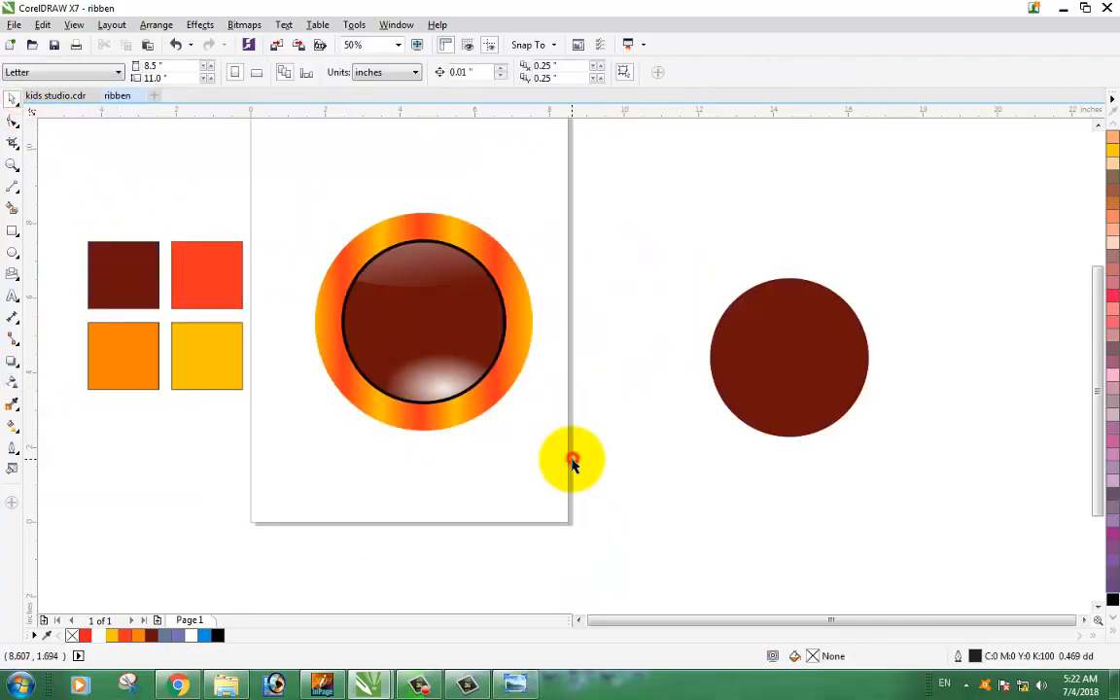
left_click(453, 381)
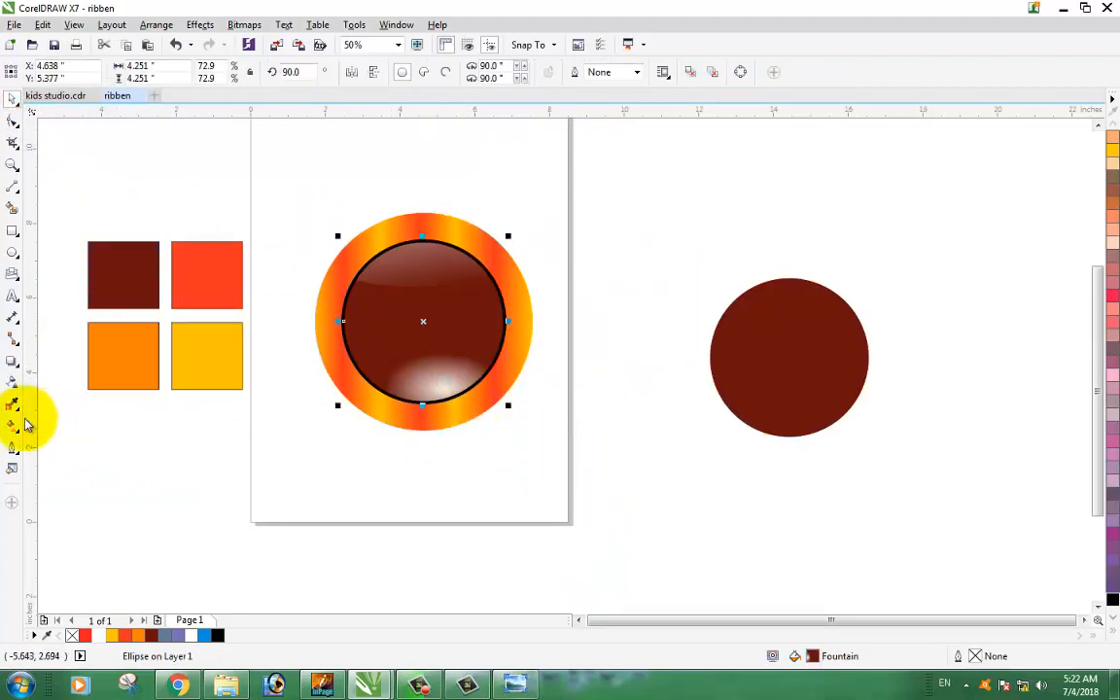
left_click(13, 381)
mouse_move(447, 466)
left_mouse_down()
mouse_move(415, 335)
mouse_move(425, 332)
mouse_move(452, 444)
left_mouse_up()
left_click(442, 382)
left_click(415, 314)
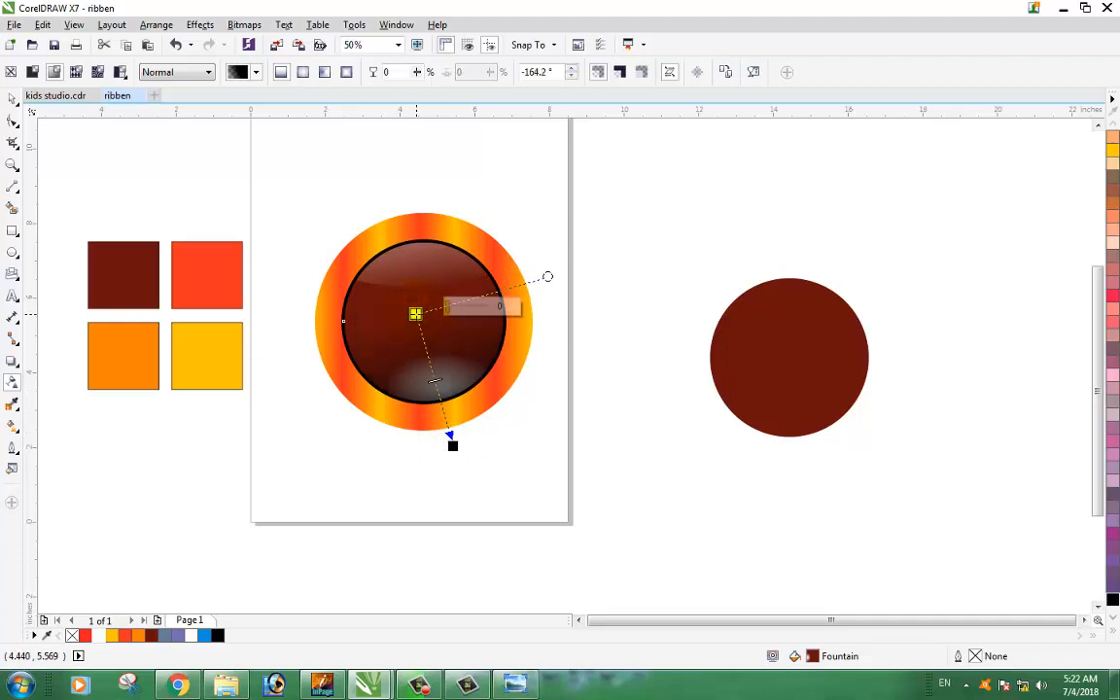
Shift the transparency's centre down towards the highlight and extend its outer end farther below the badge.
left_click_drag(419, 328, 430, 353)
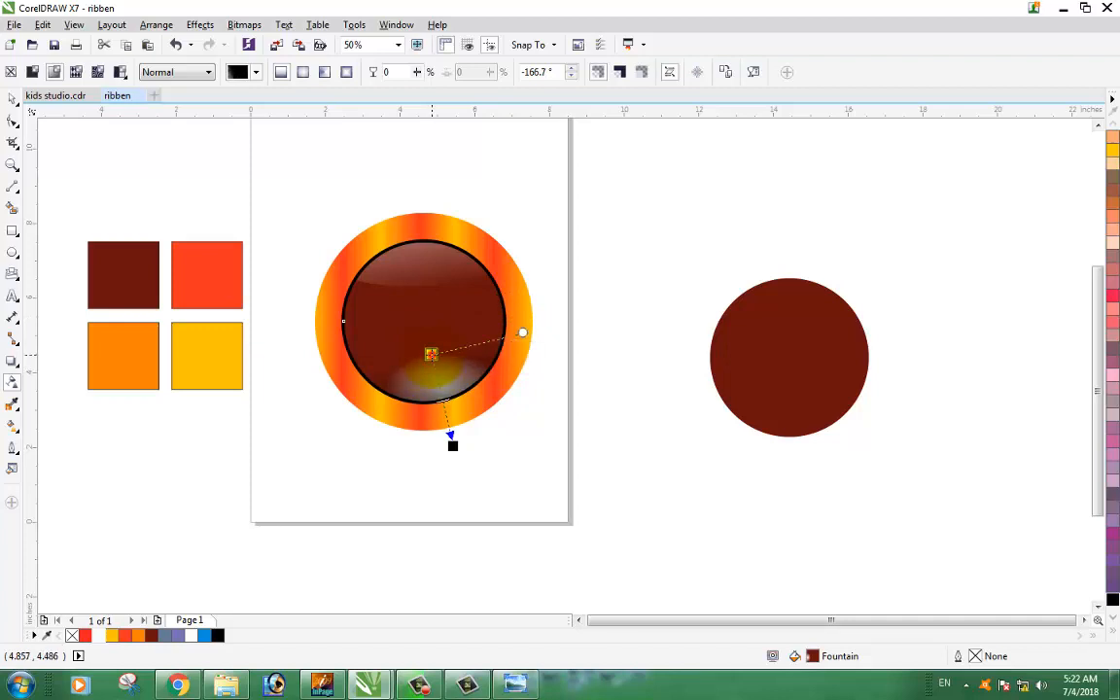
left_click_drag(452, 445, 463, 468)
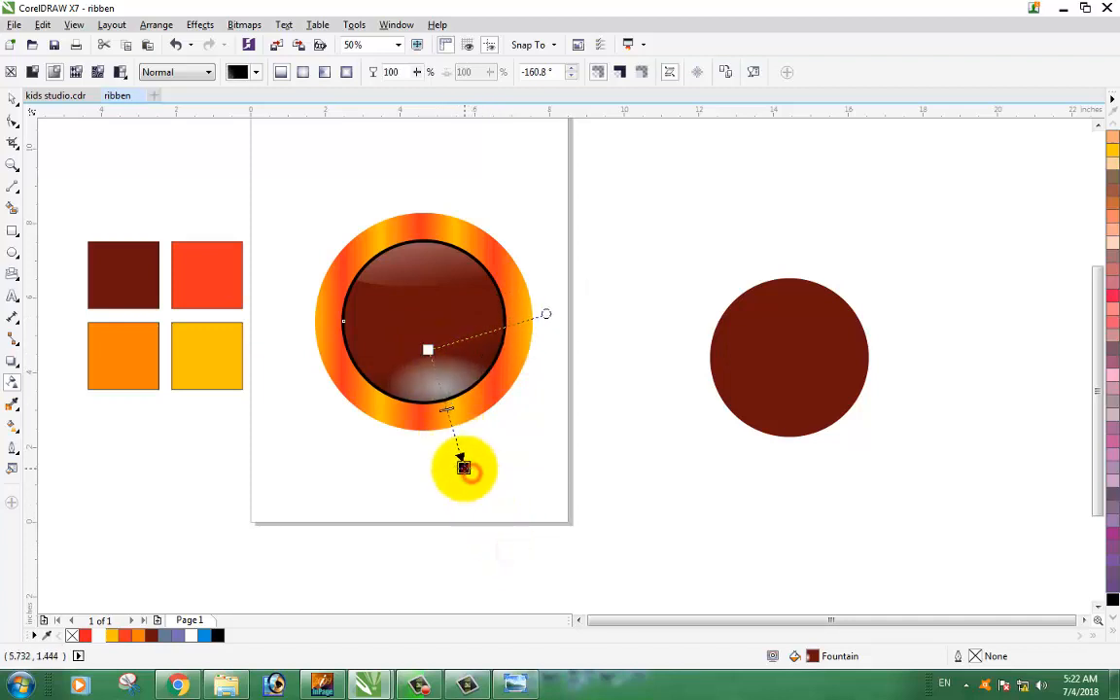
left_click(12, 98)
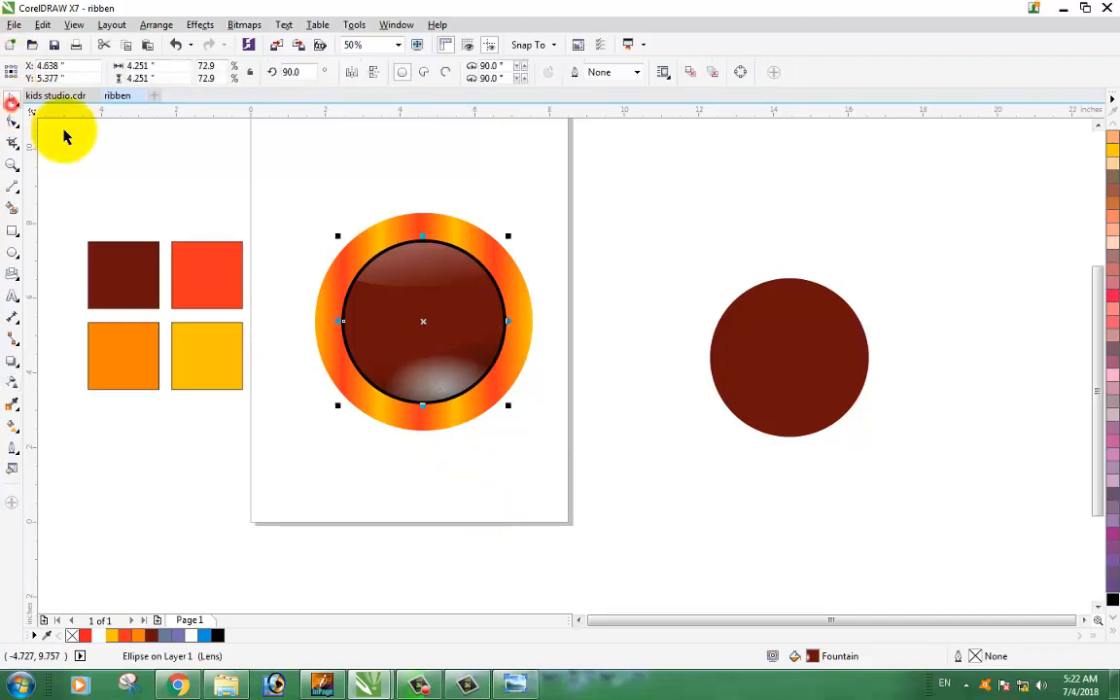
left_click(595, 247)
Group the four objects that make up the round badge.
scroll(381, 247, "down", 1)
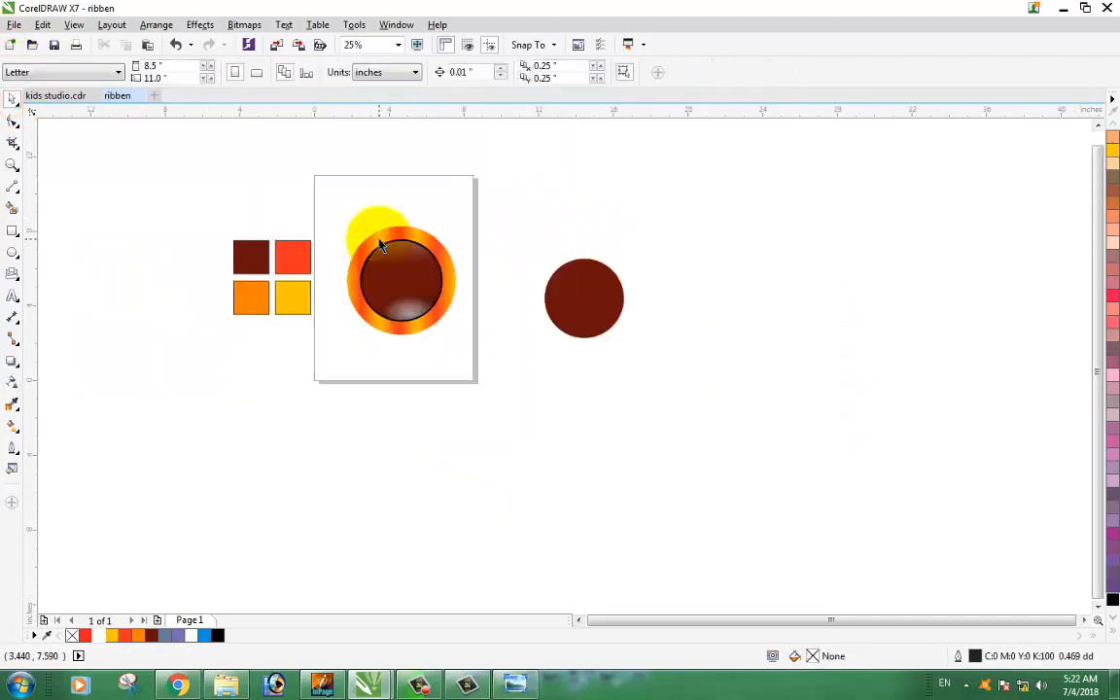
left_click(477, 384)
scroll(358, 238, "up", 1)
left_click_drag(307, 181, 603, 505)
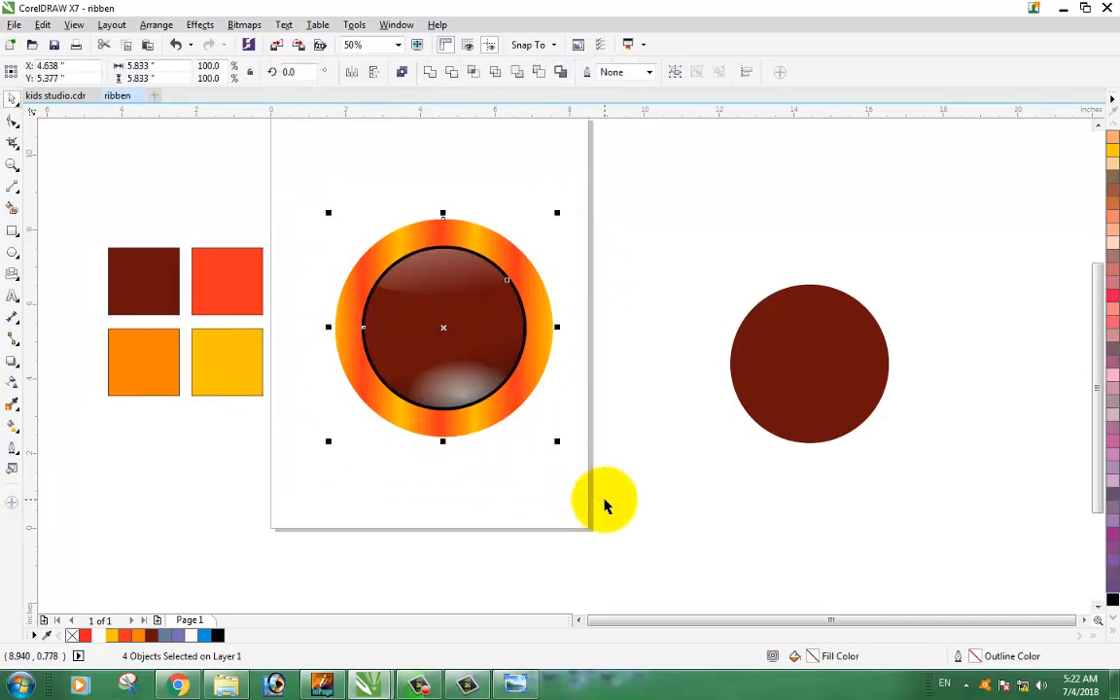
left_click(657, 409)
left_click(464, 389)
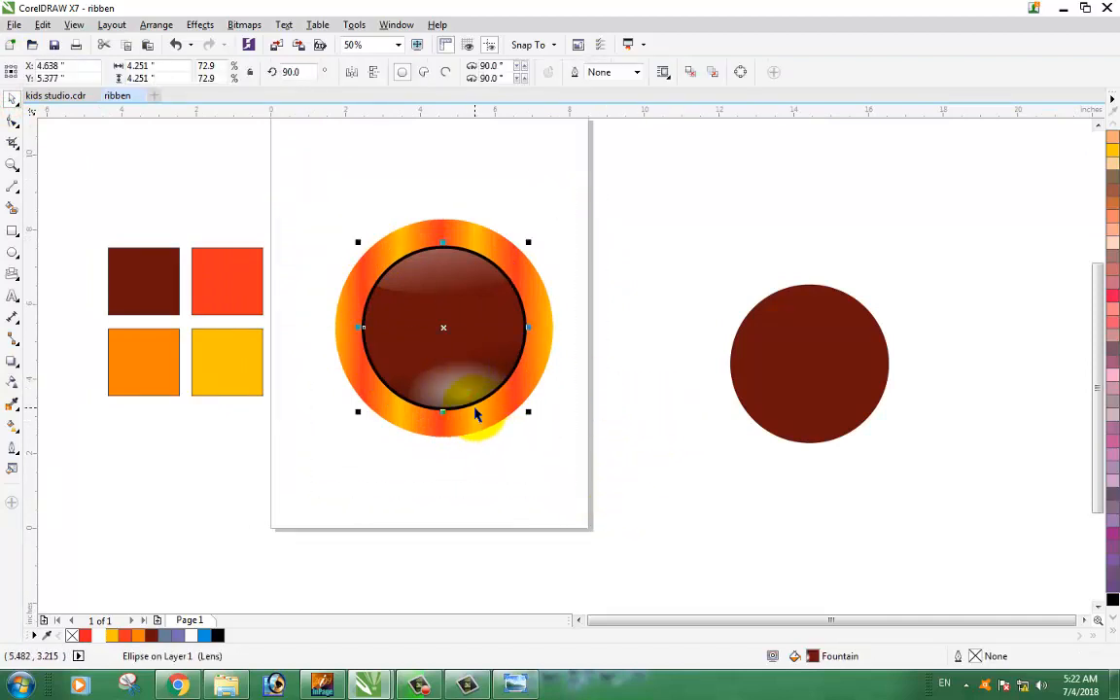
left_click(307, 447)
left_click_drag(302, 175, 607, 504)
key("ctrl+g")
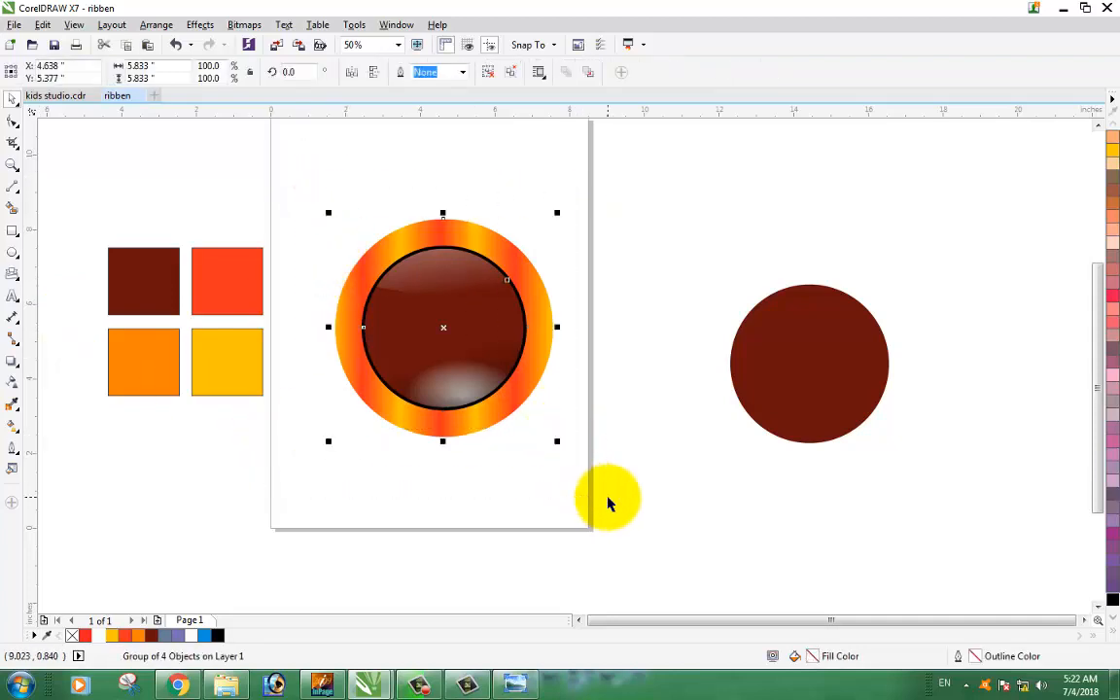
left_click(554, 390)
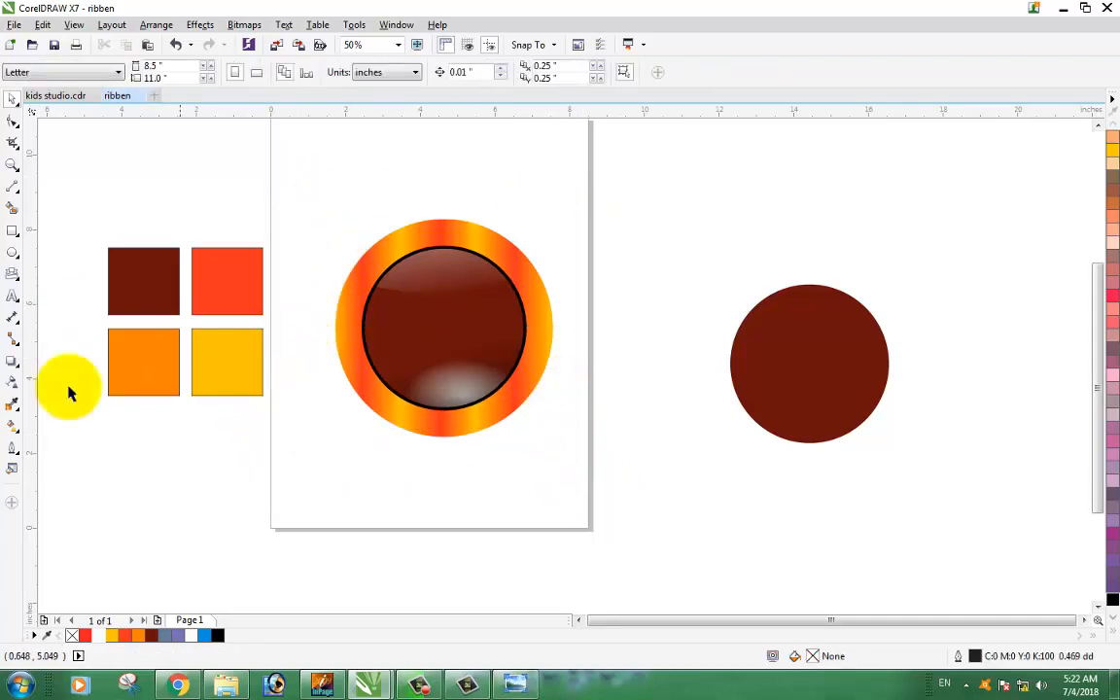
left_click(19, 280)
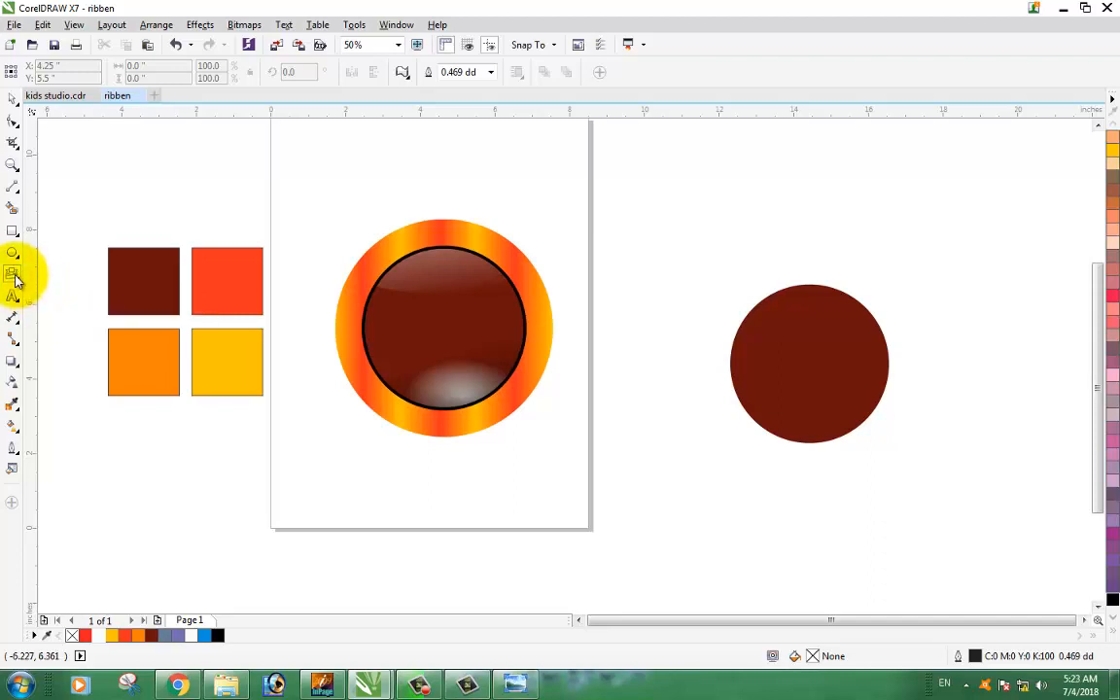
left_click(15, 280)
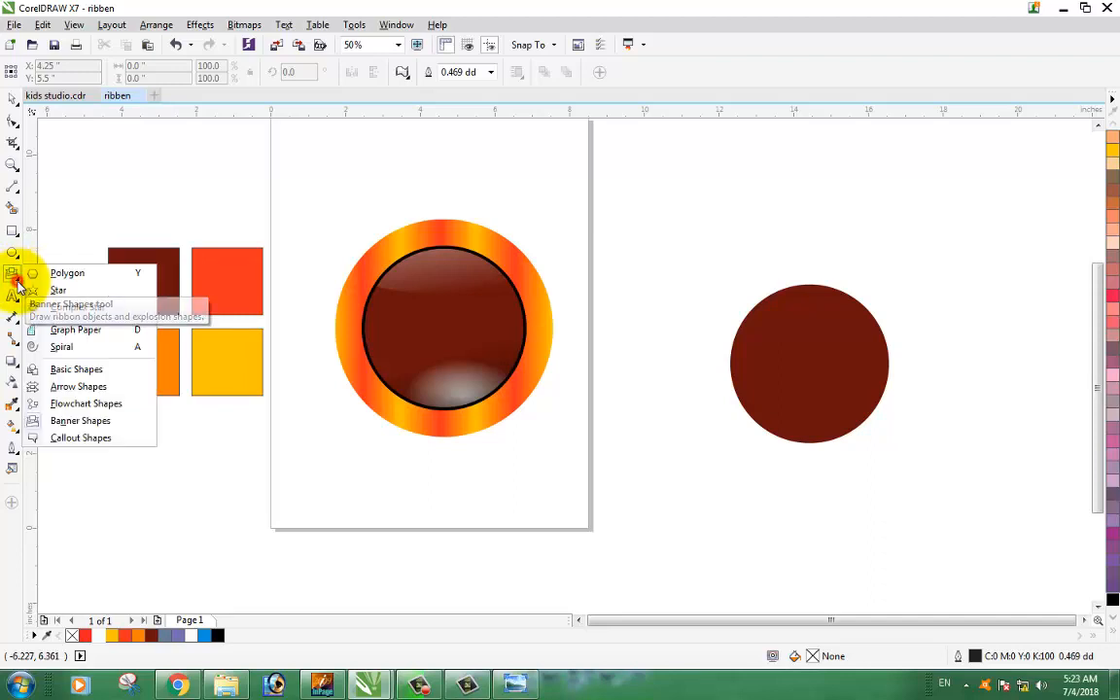
left_click(64, 275)
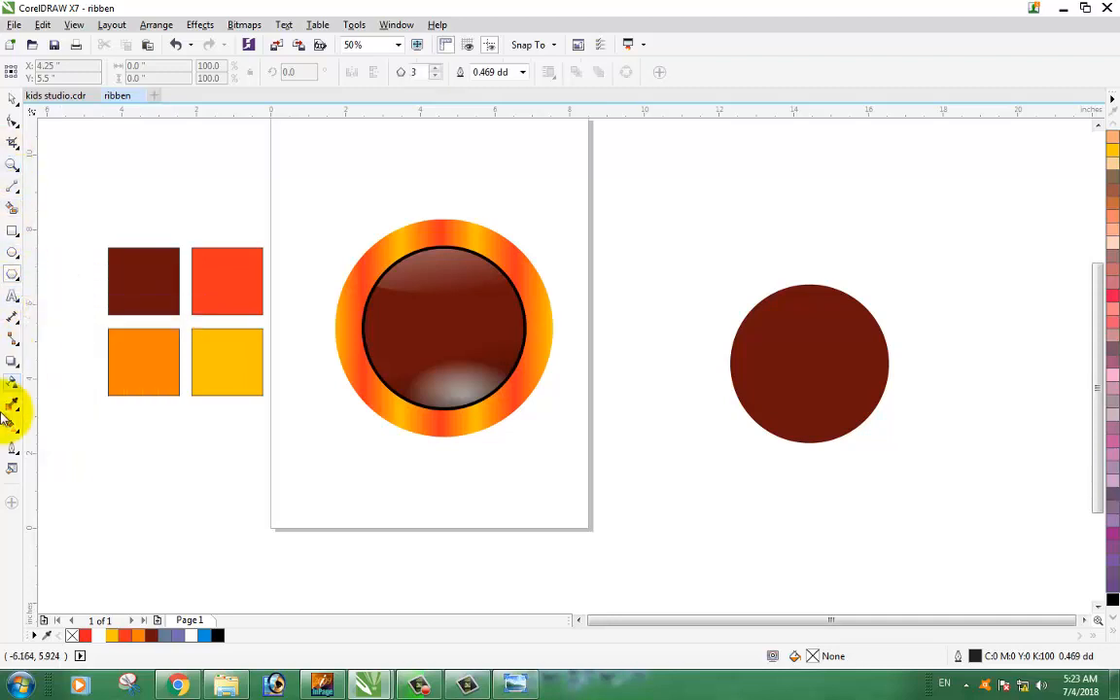
left_click(15, 283)
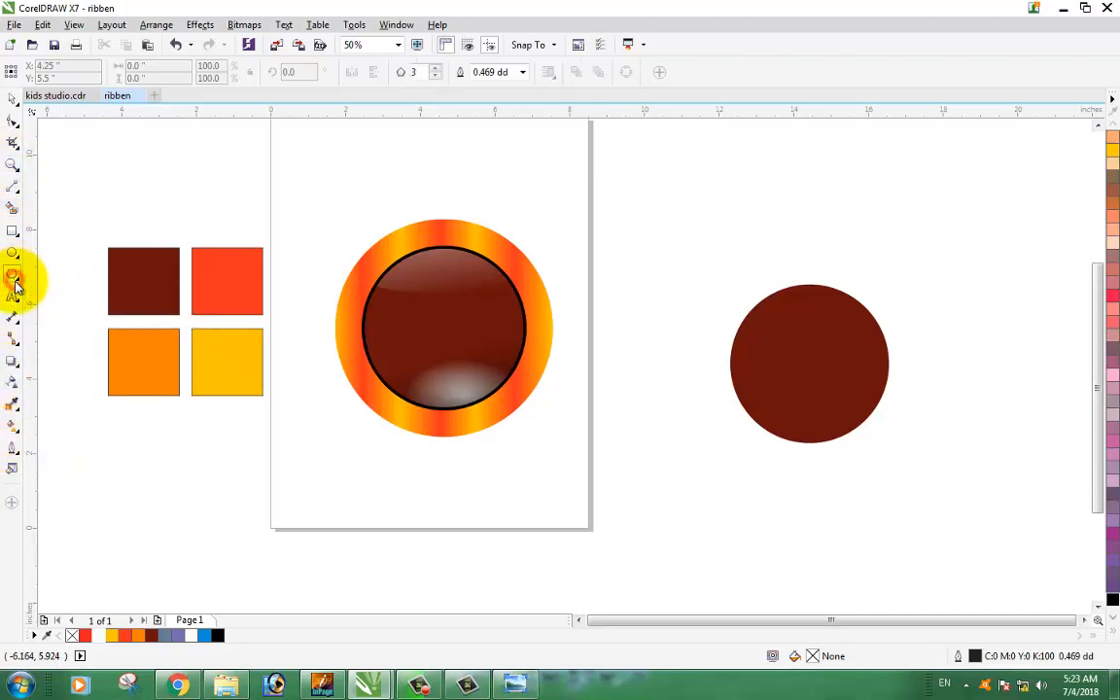
left_click(18, 283)
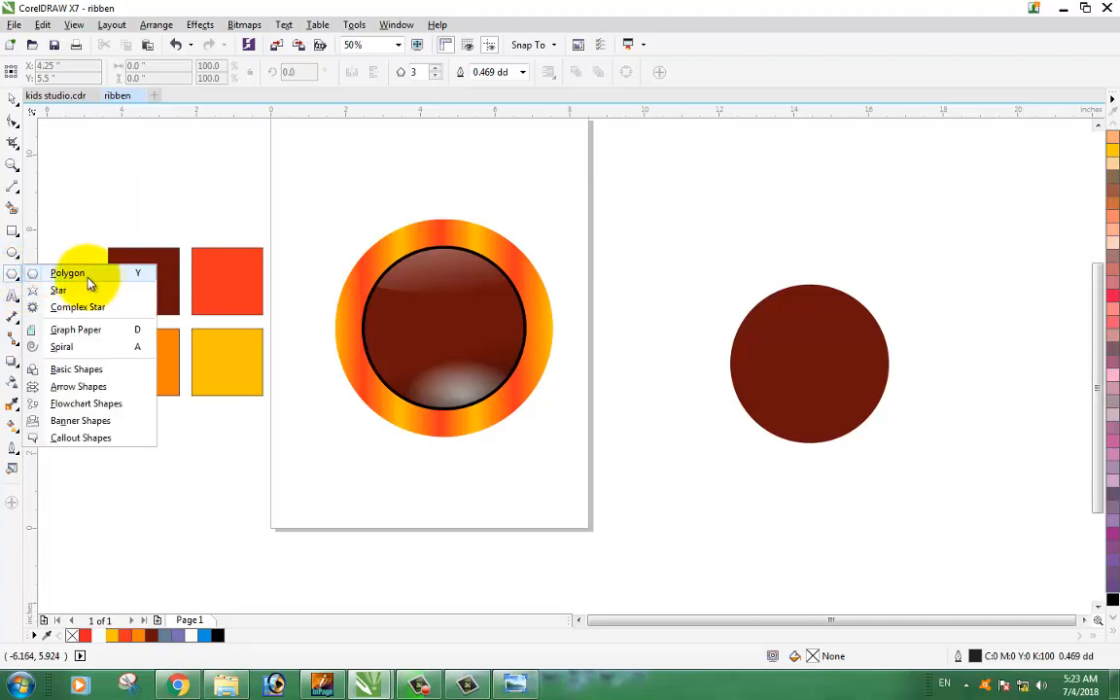
left_click(56, 239)
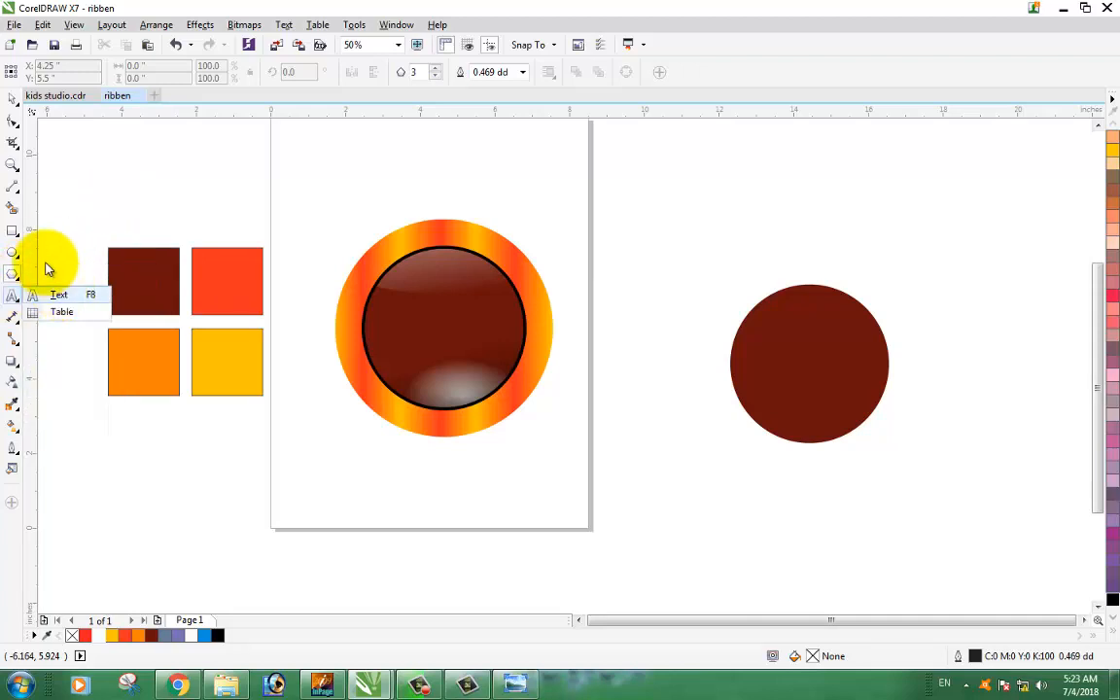
left_click(401, 74)
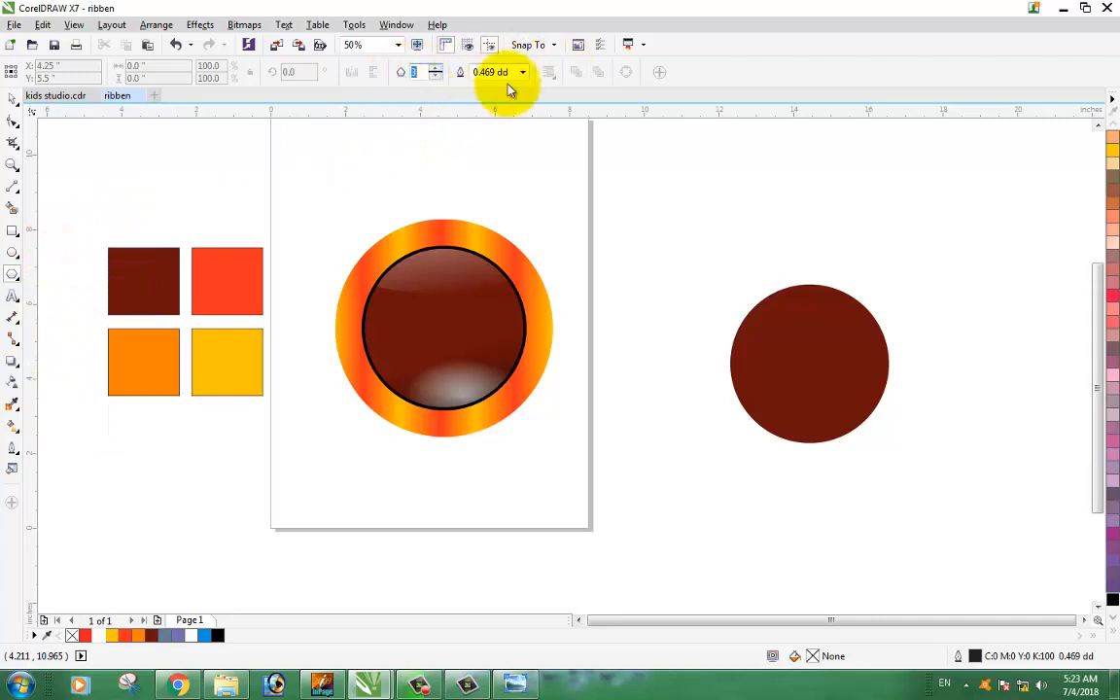
Draw a wavy flag banner shape about 0.94 by 0.60 inches on the page above the badge's upper-left edge.
left_click(16, 280)
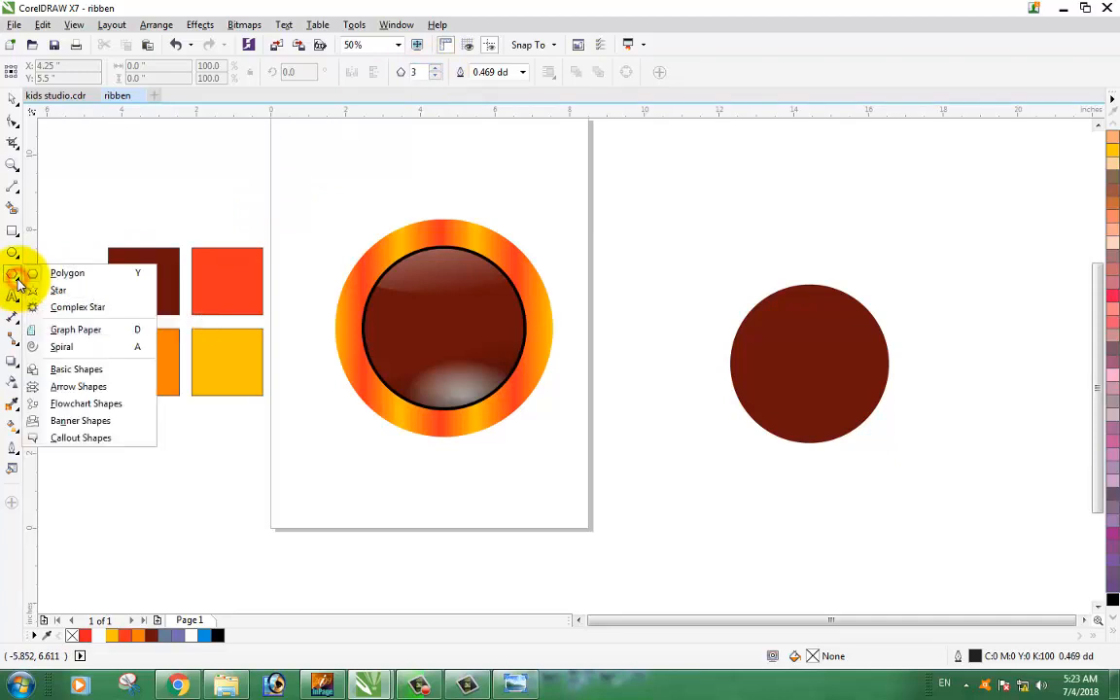
left_click(80, 420)
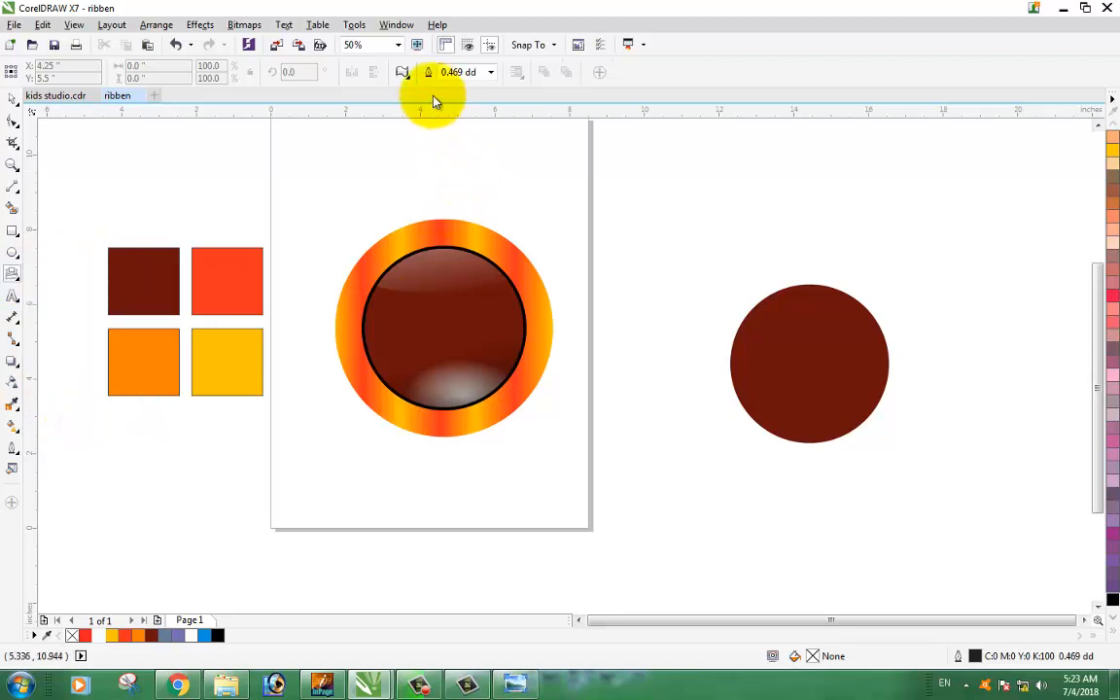
left_click(406, 76)
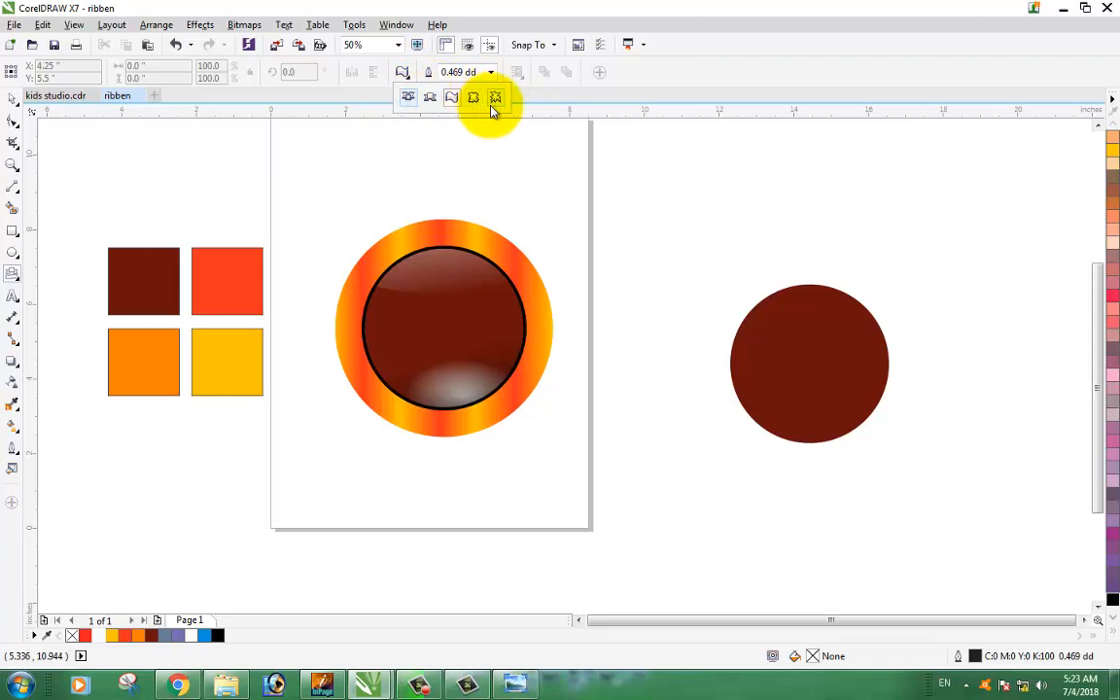
left_click(451, 98)
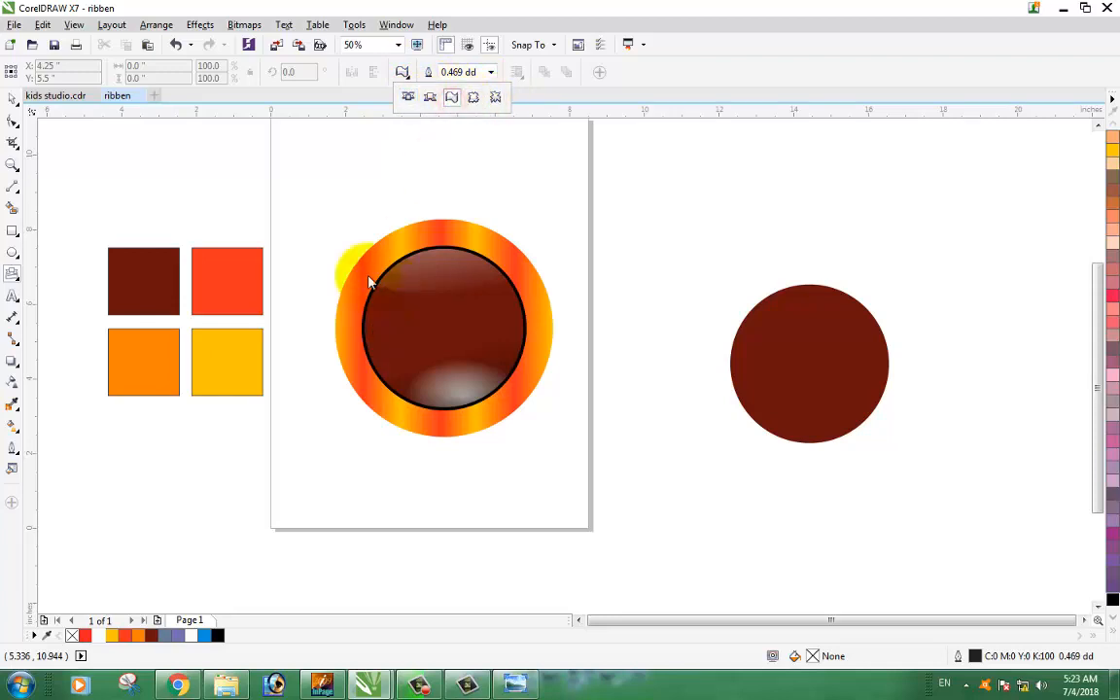
left_click_drag(313, 178, 351, 190)
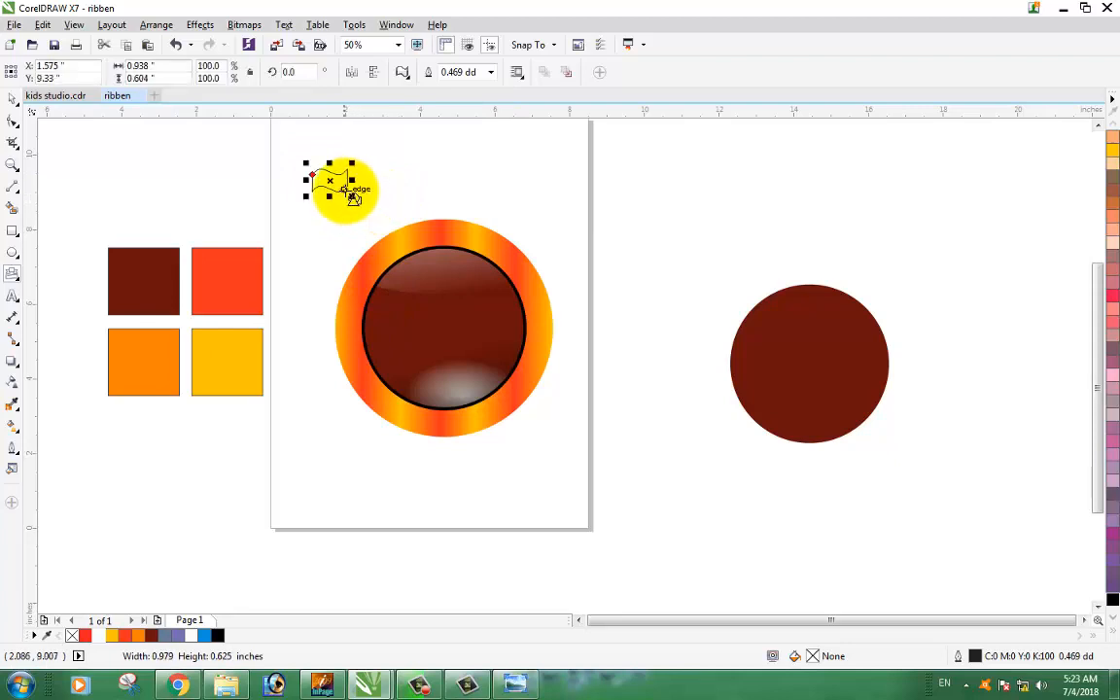
Convert the wavy banner to curves and fill it with the orange-red #FF301F.
scroll(301, 172, "up", 3)
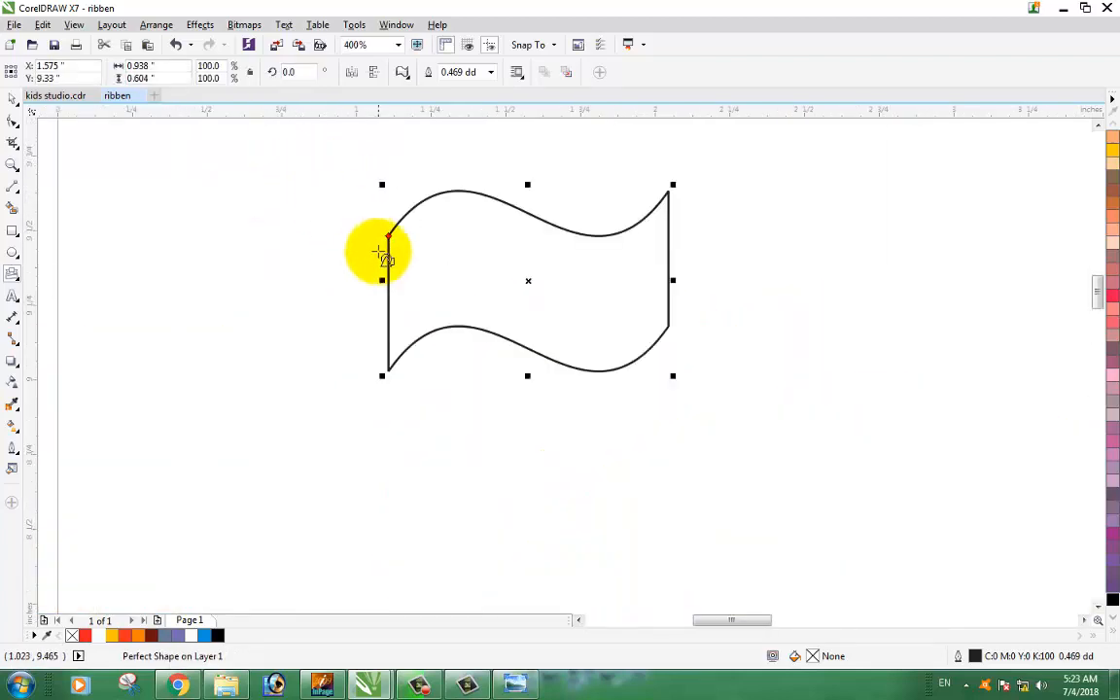
left_click(12, 98)
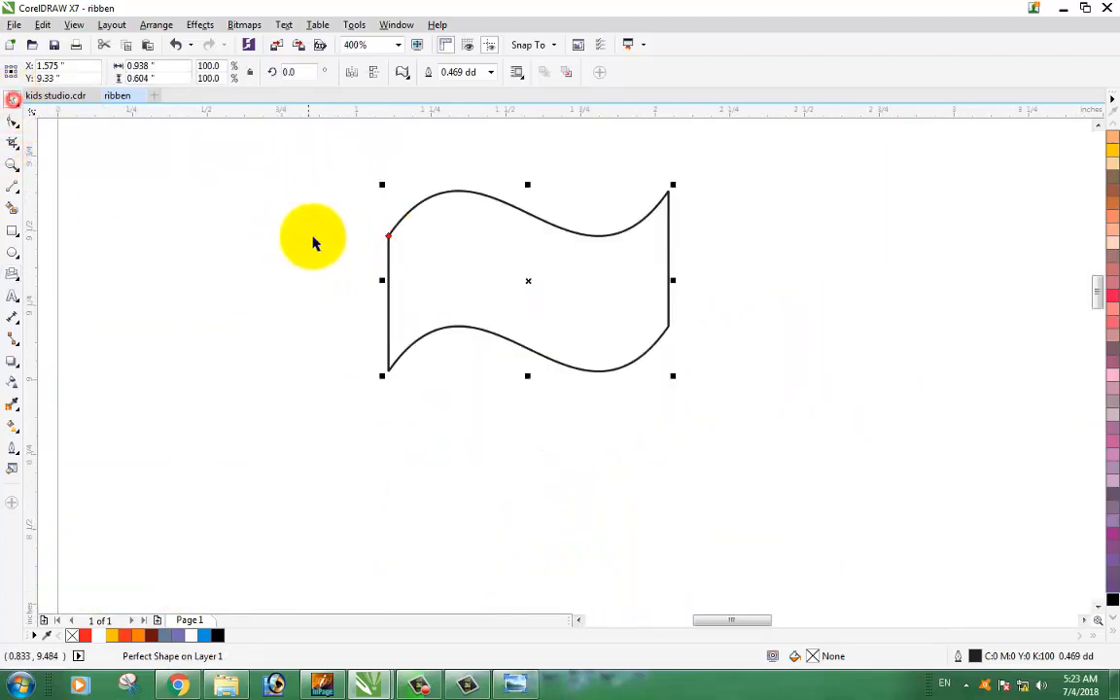
left_click(632, 302)
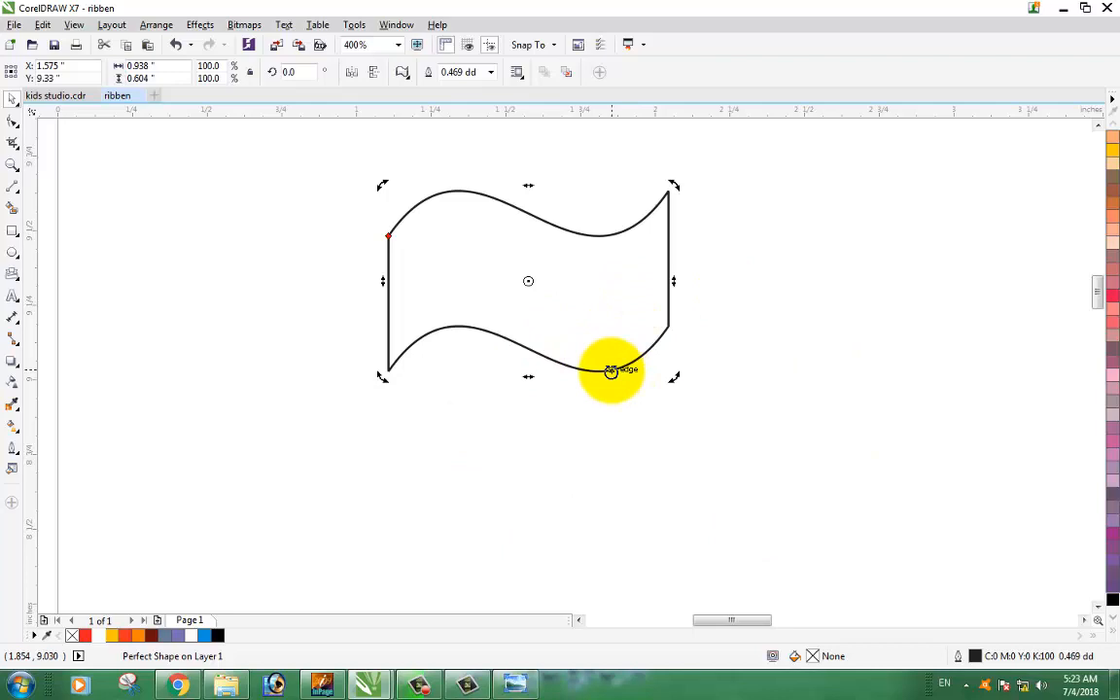
key("ctrl+q")
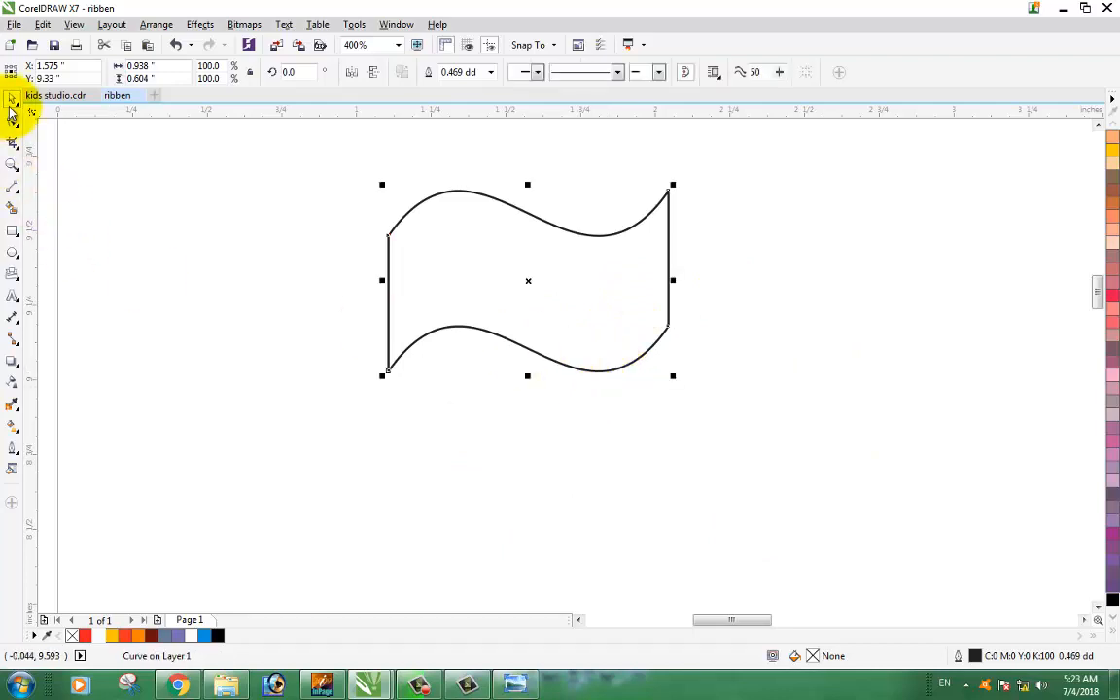
left_click(256, 301)
left_click(582, 272)
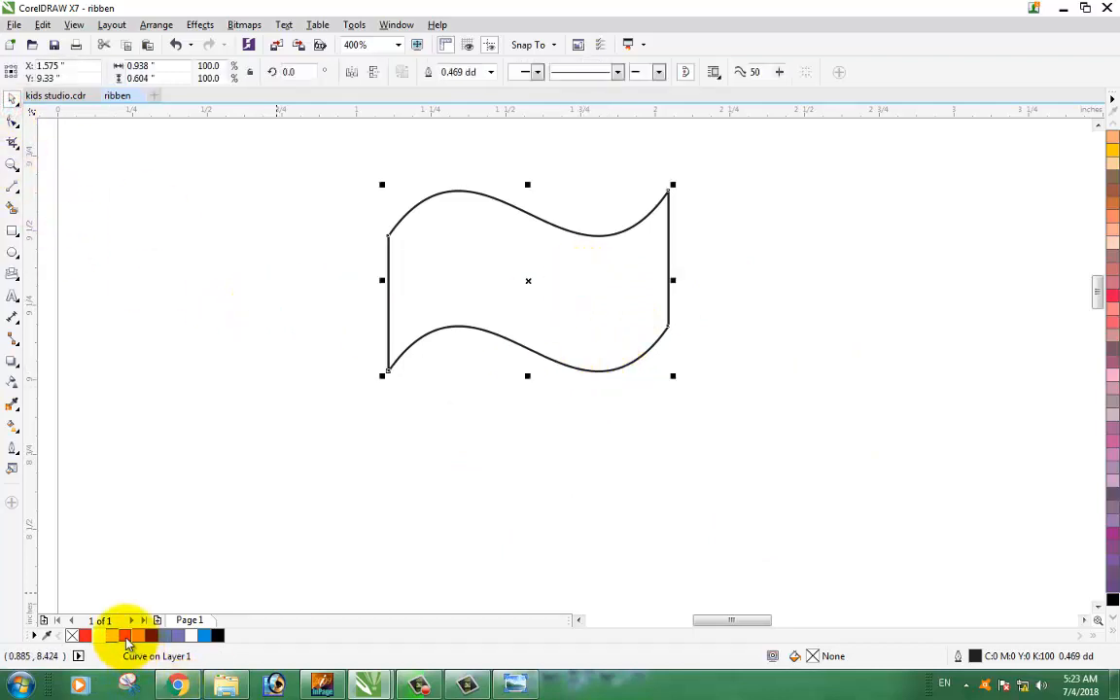
left_click_drag(126, 638, 450, 270)
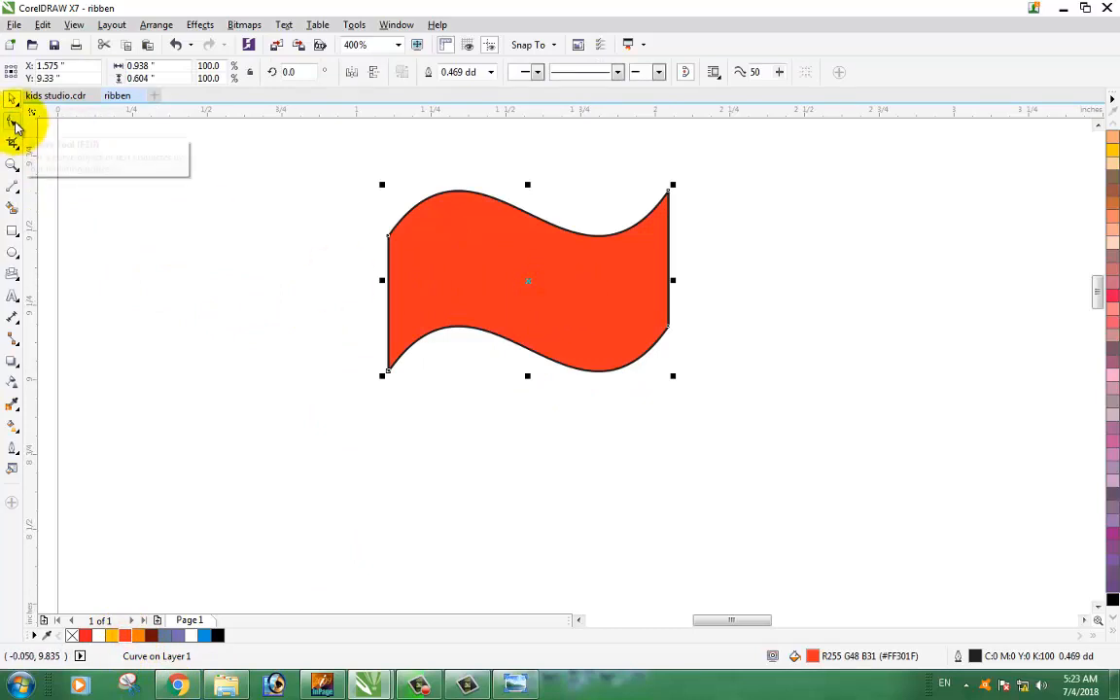
Move the wavy shape about 1.6 inches to the right, above the badge, and remove its outline.
scroll(151, 218, "down", 2)
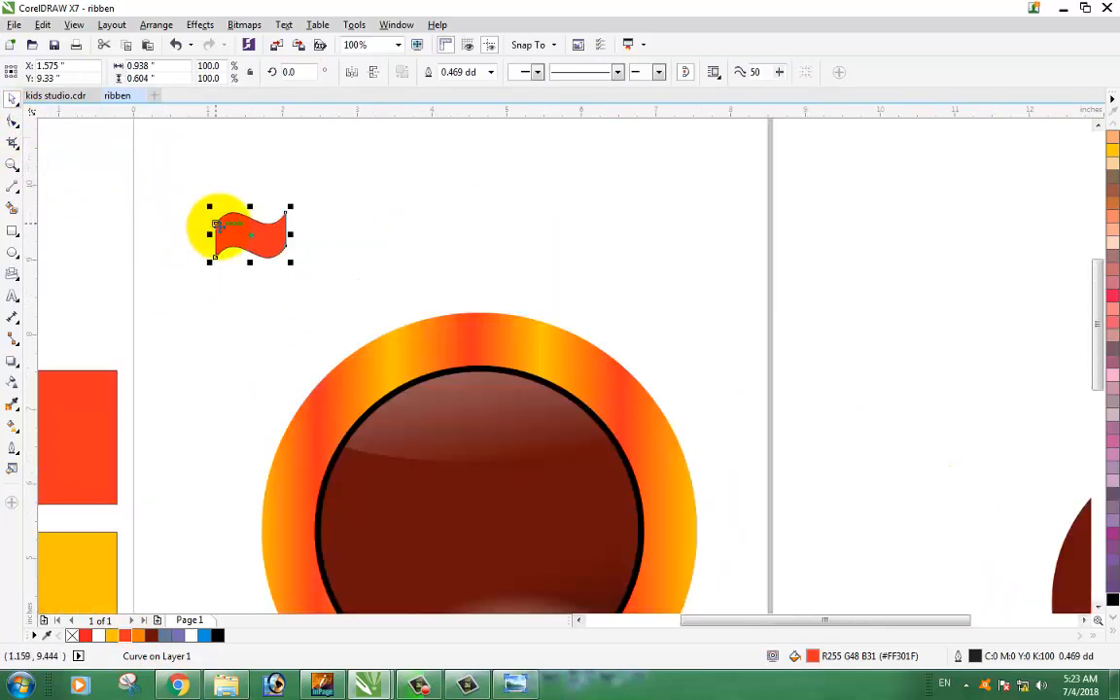
left_click_drag(218, 224, 336, 232)
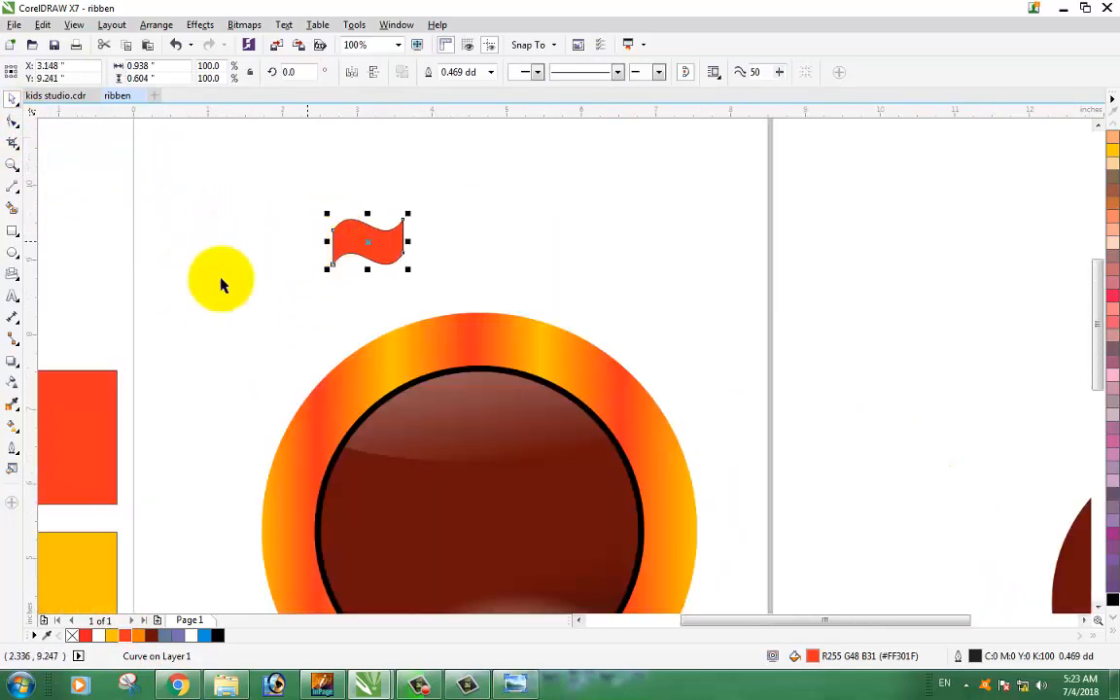
right_click(72, 636)
left_click(150, 330)
left_click(335, 238)
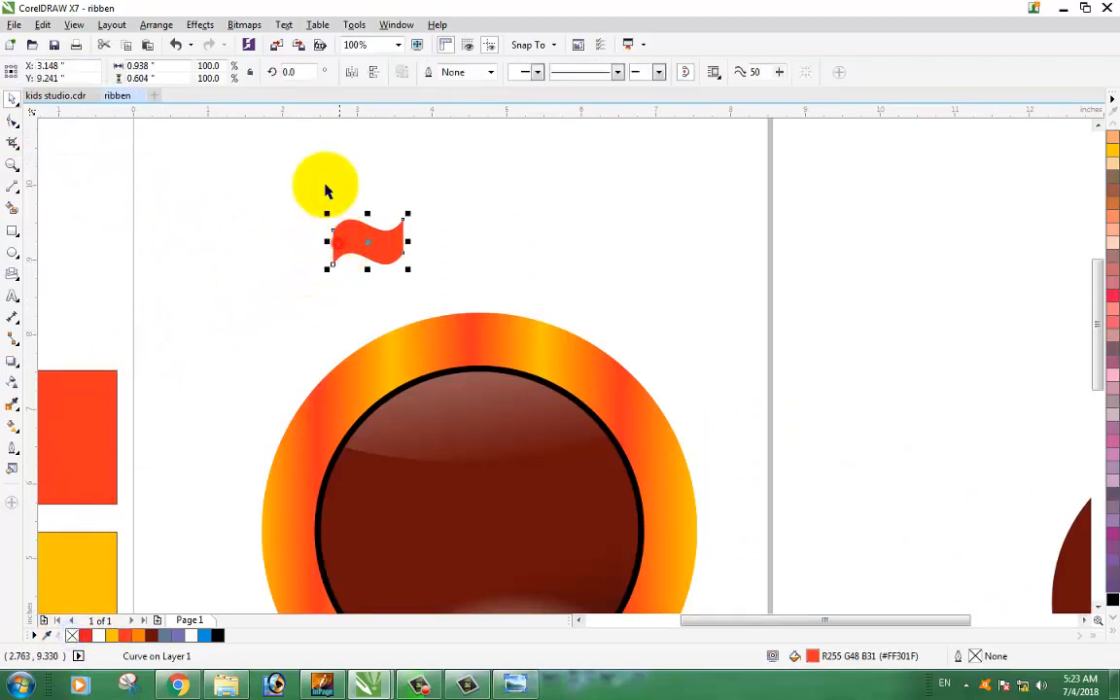
Rotate the wavy shape to 90 degrees and place it upright against the badge's top edge.
left_click(304, 72)
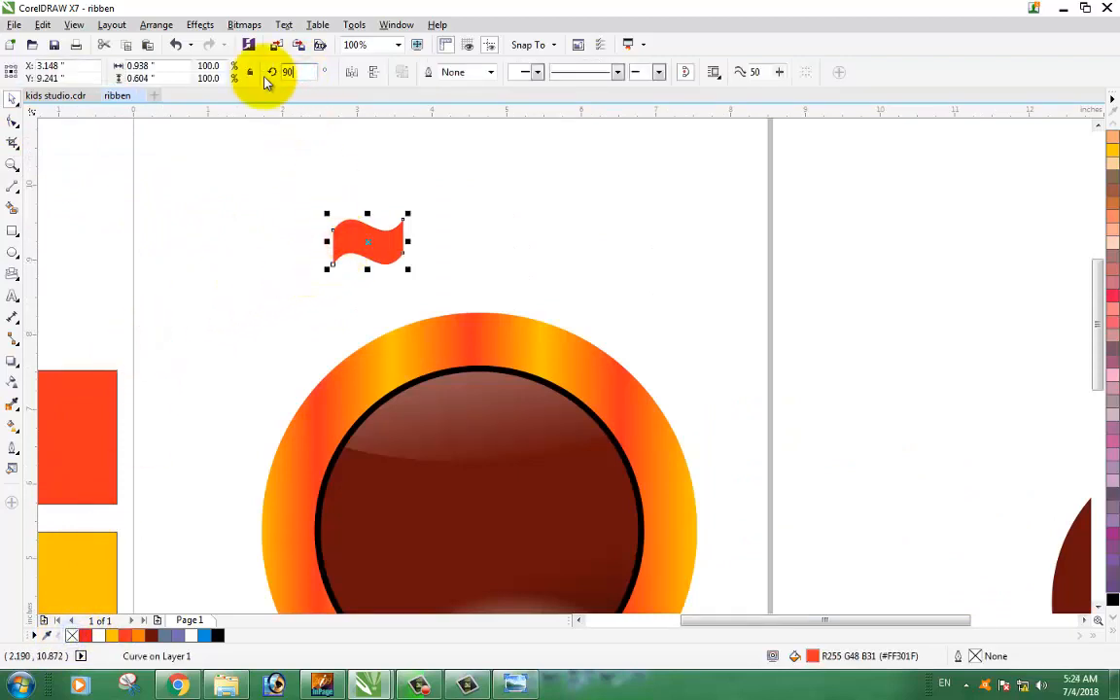
type("90")
key("Return")
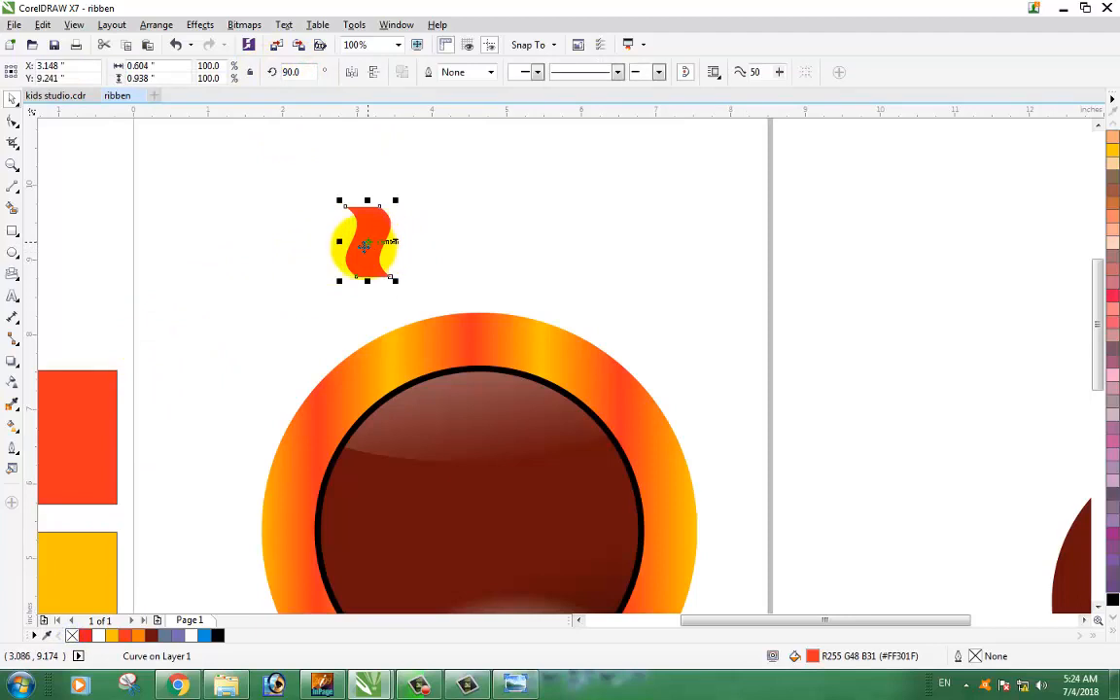
scroll(364, 245, "up", 1)
left_click_drag(363, 245, 550, 317)
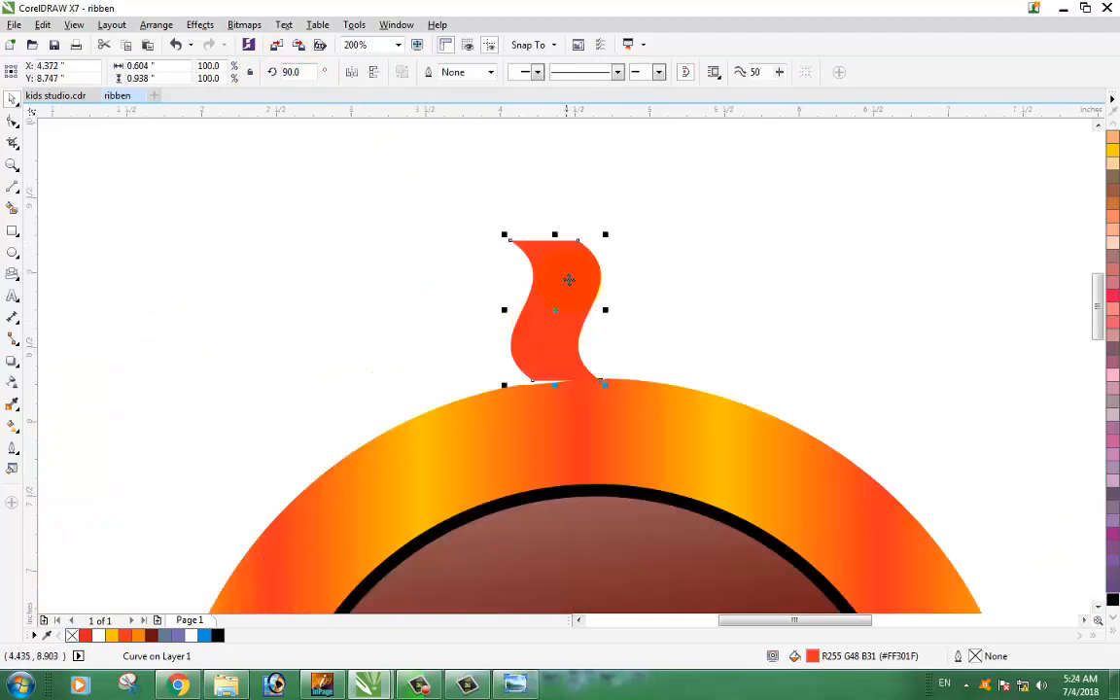
Shrink the upright wavy shape to about 0.453 by 0.813 inches and rest it on the badge's top edge.
left_click_drag(553, 235, 554, 245)
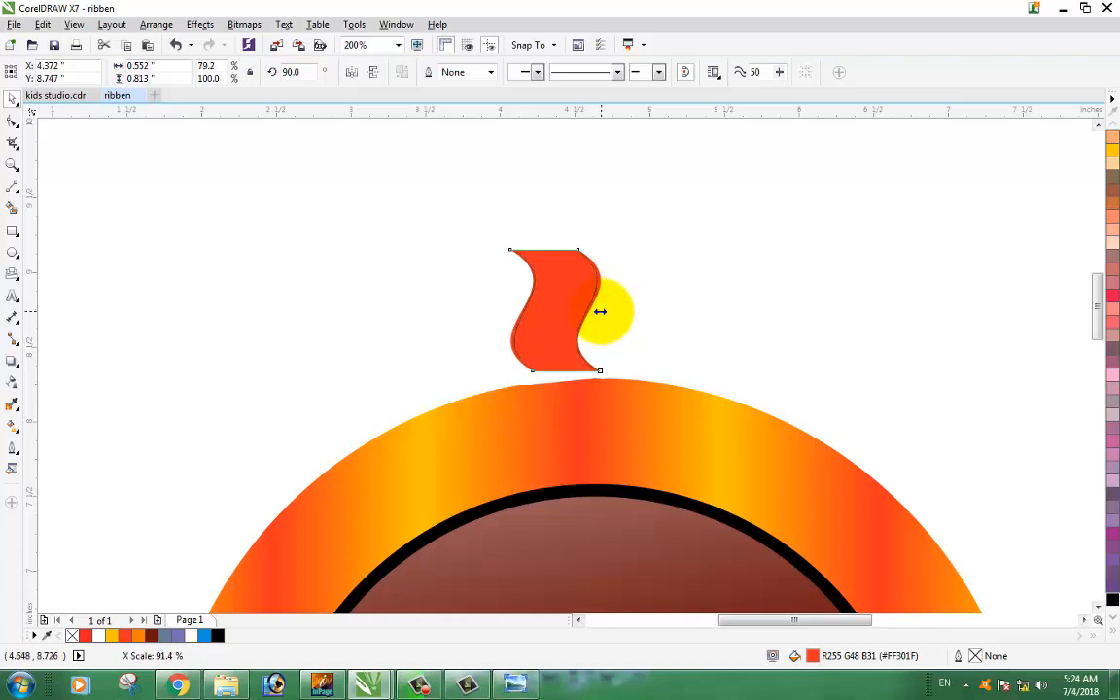
left_click_drag(599, 311, 595, 310)
key("Escape")
scroll(591, 324, "down", 2)
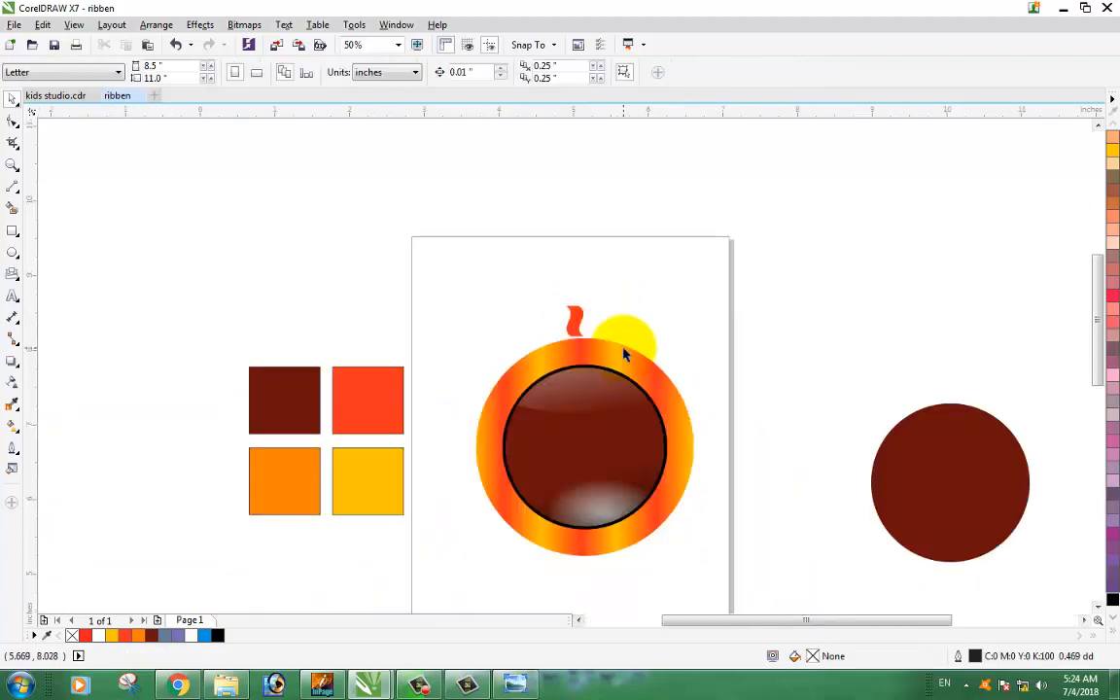
scroll(624, 355, "up", 1)
left_click(531, 305)
left_click_drag(532, 309, 532, 309)
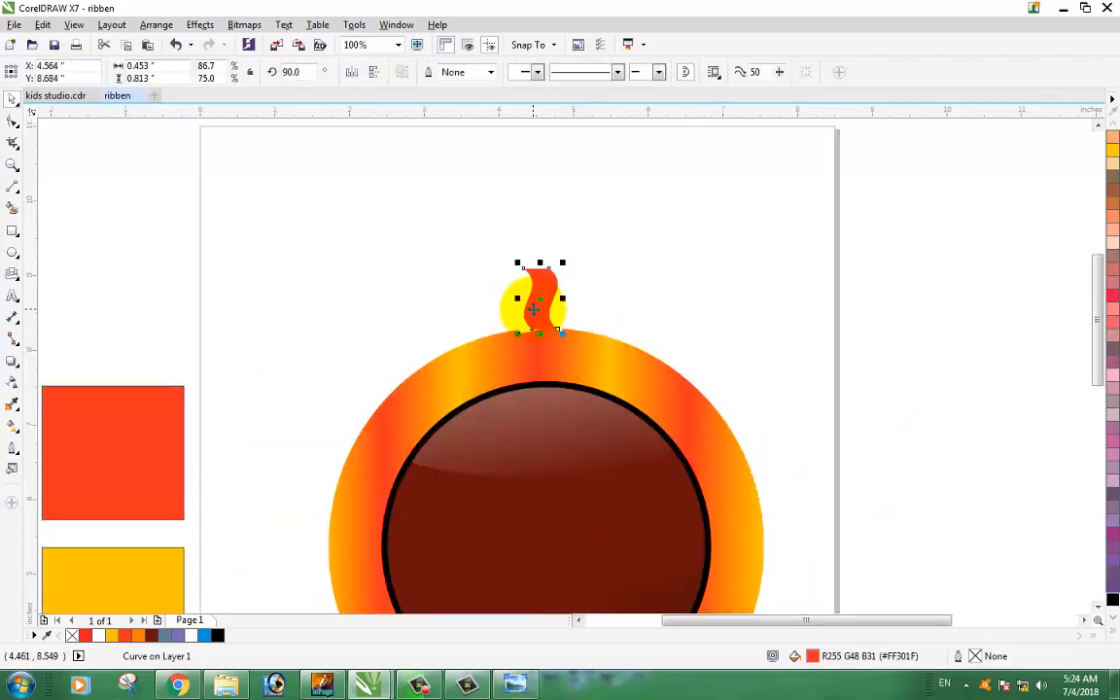
scroll(539, 330, "up", 1)
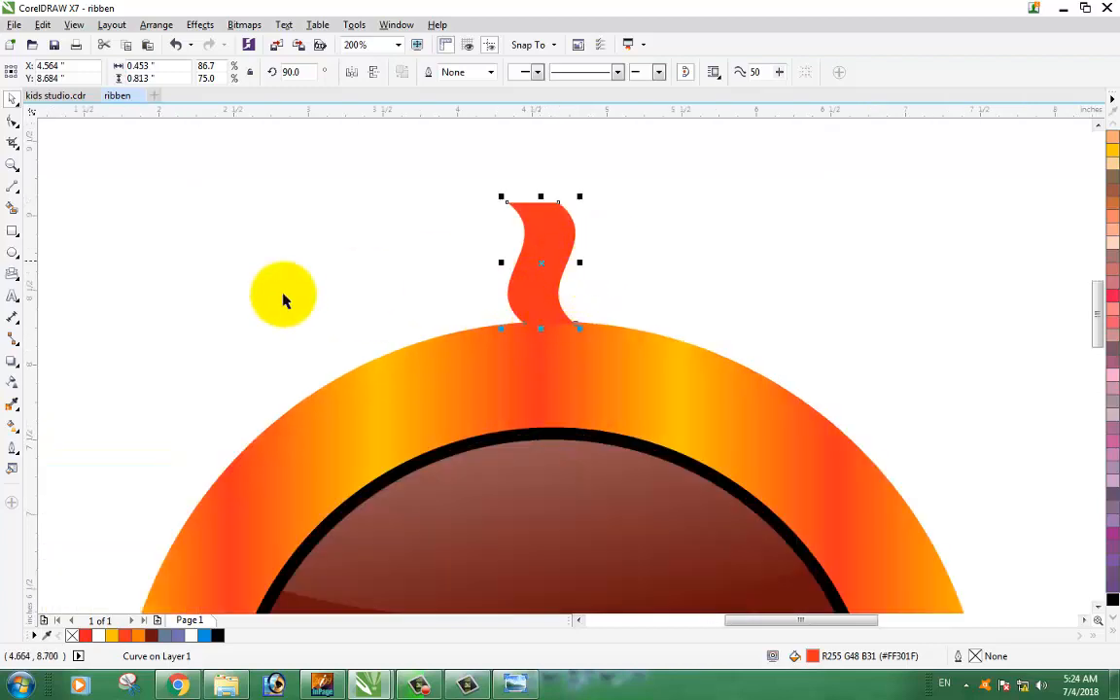
Apply a linear fountain fill across the wavy shape, fading from orange-red to white.
left_click(12, 427)
left_click_drag(515, 236, 573, 262)
scroll(572, 379, "down", 1)
scroll(571, 379, "down", 1)
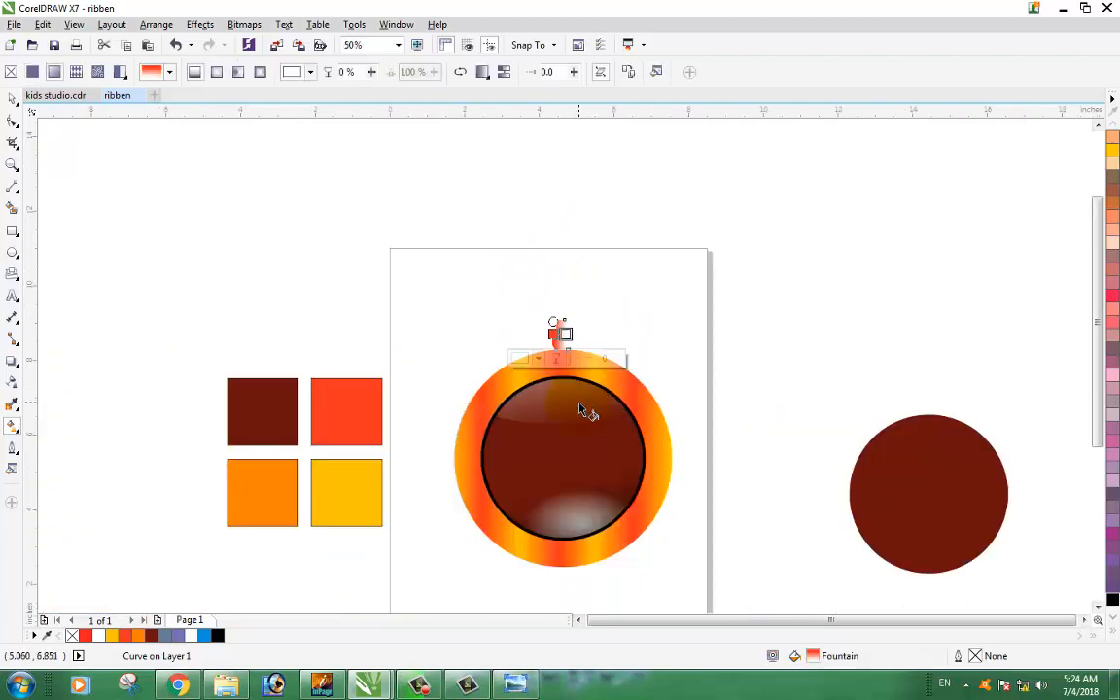
left_click(12, 99)
scroll(619, 357, "up", 1)
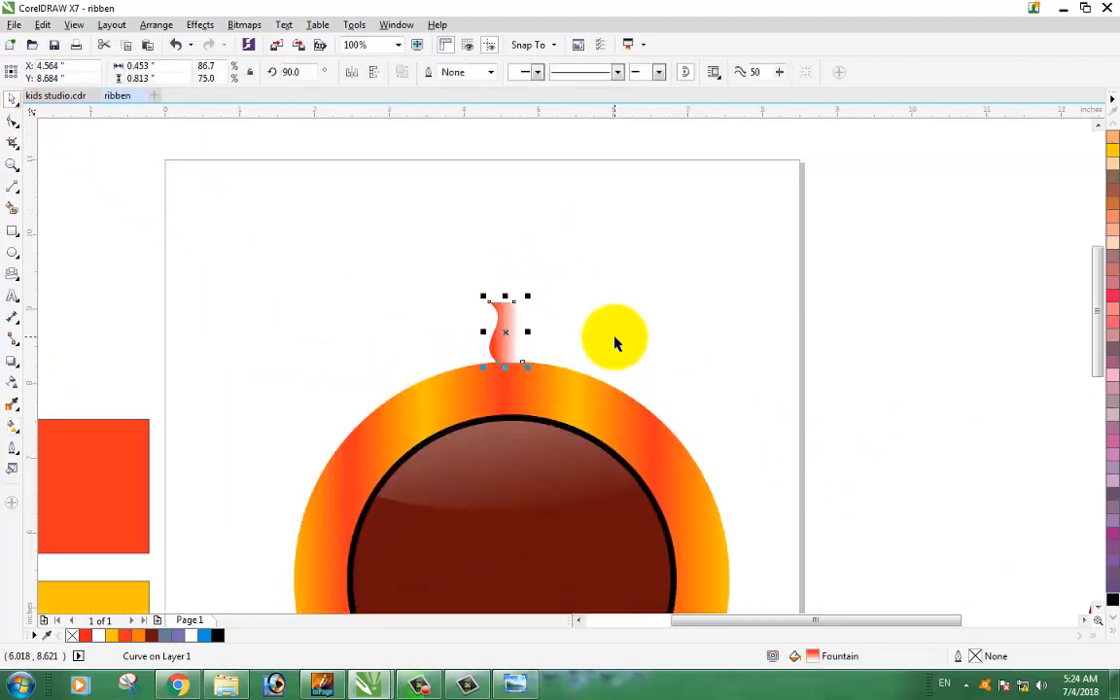
scroll(550, 369, "down", 2)
left_click_drag(724, 434, 539, 357)
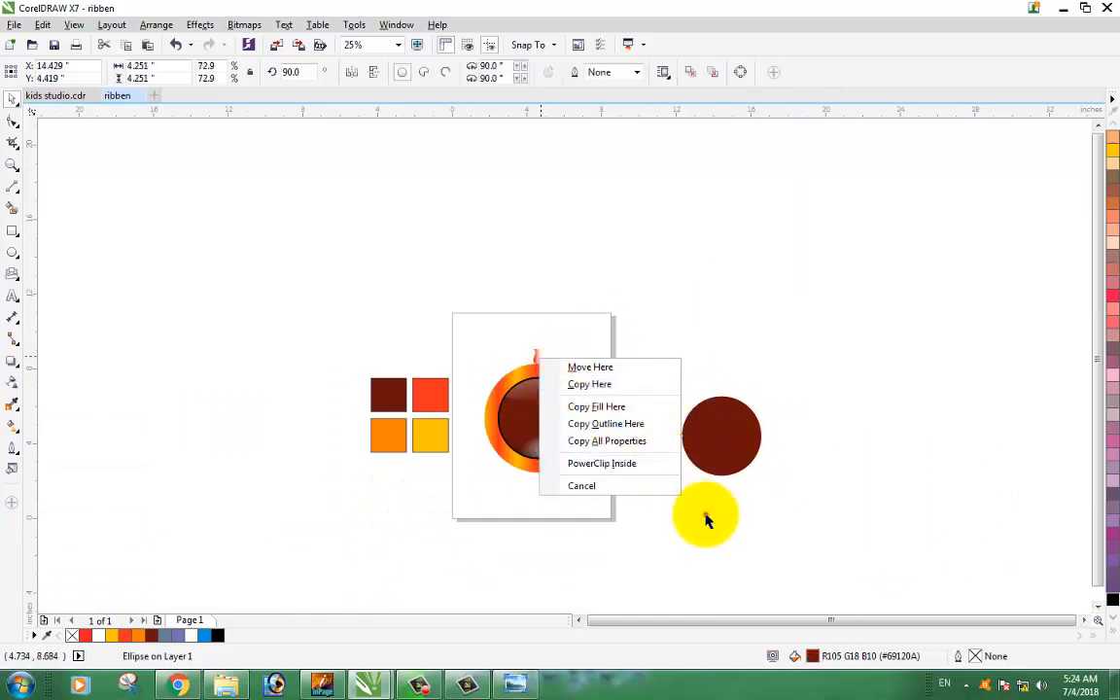
left_click(707, 515)
scroll(537, 358, "up", 1)
Fill the wavy shape with dark brown #69120A and apply a linear fountain fill across its width.
left_click(534, 362)
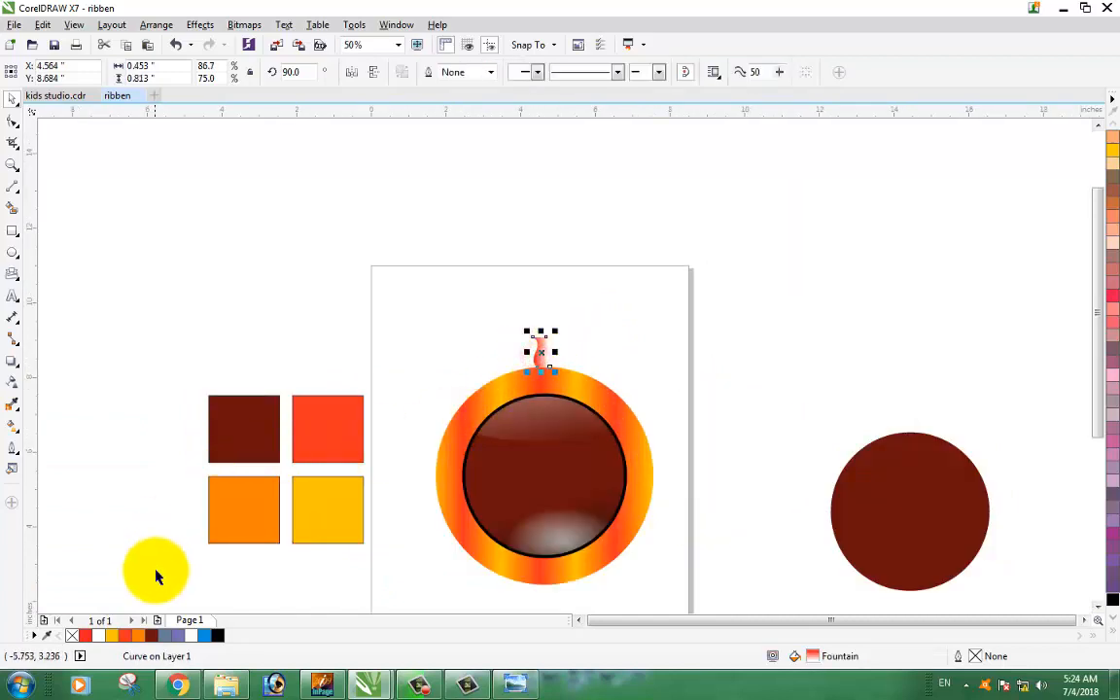
left_click(152, 635)
scroll(572, 357, "up", 1)
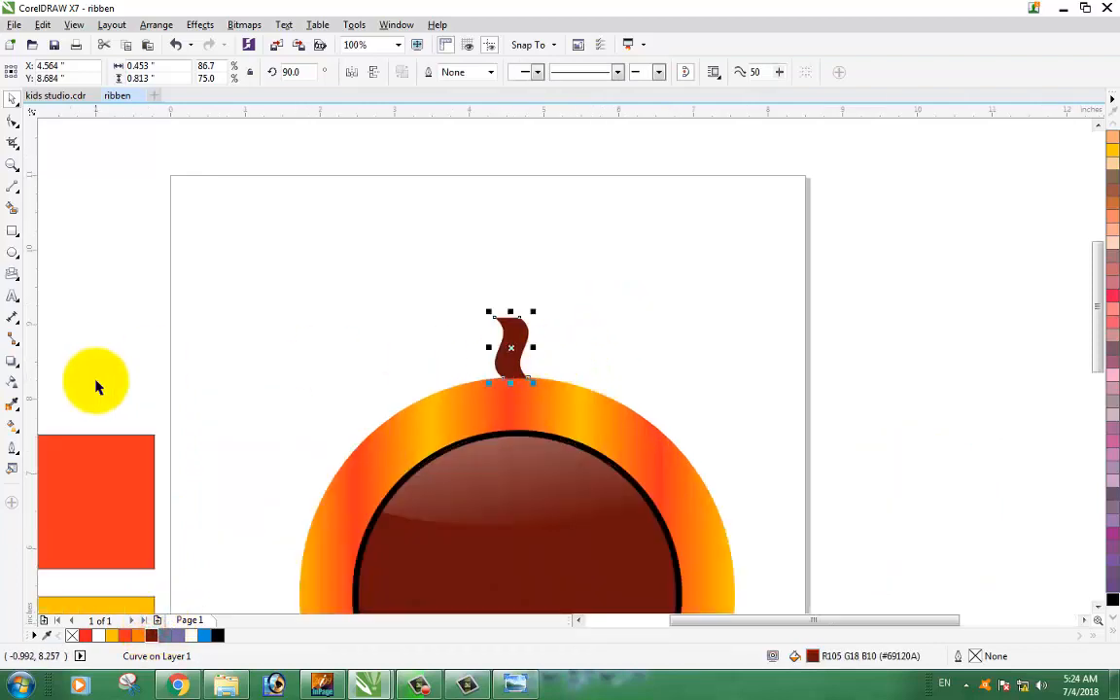
left_click(13, 427)
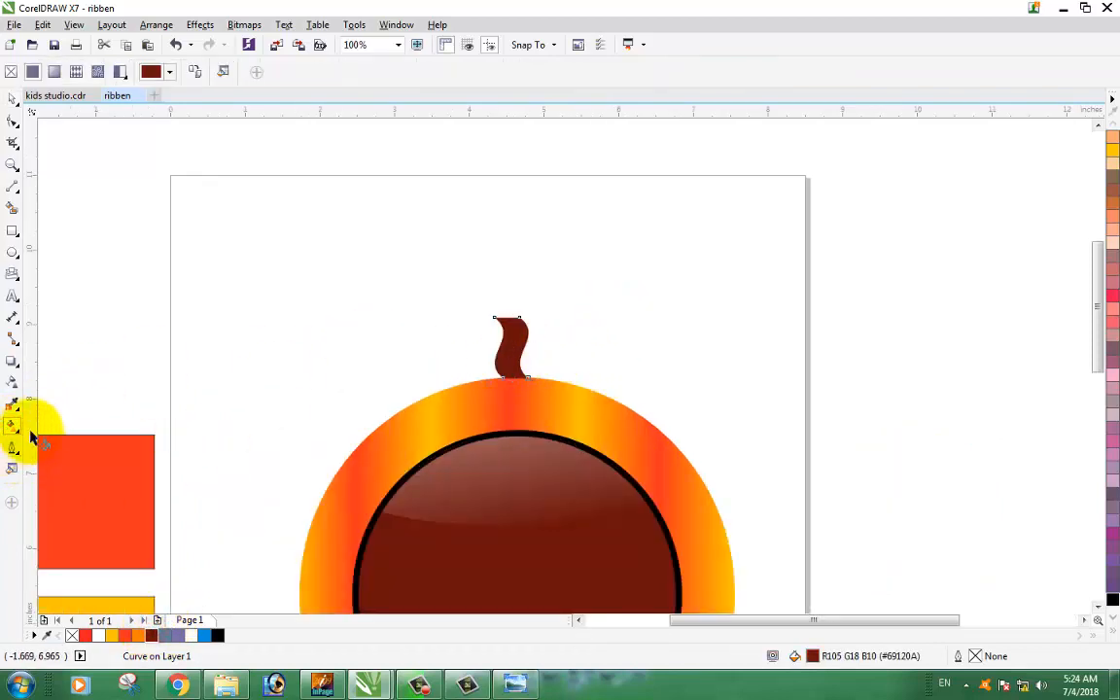
left_click_drag(497, 347, 523, 347)
Change the end colour of the wavy shape's fountain fill to red.
left_click_drag(125, 634, 525, 348)
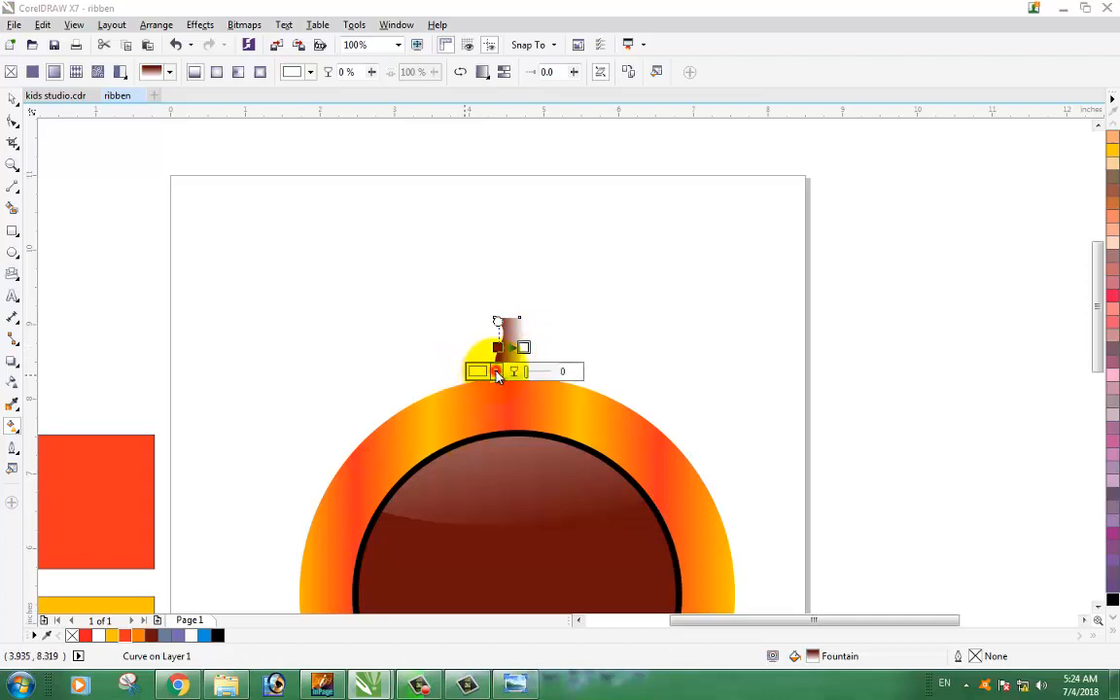
left_click(495, 372)
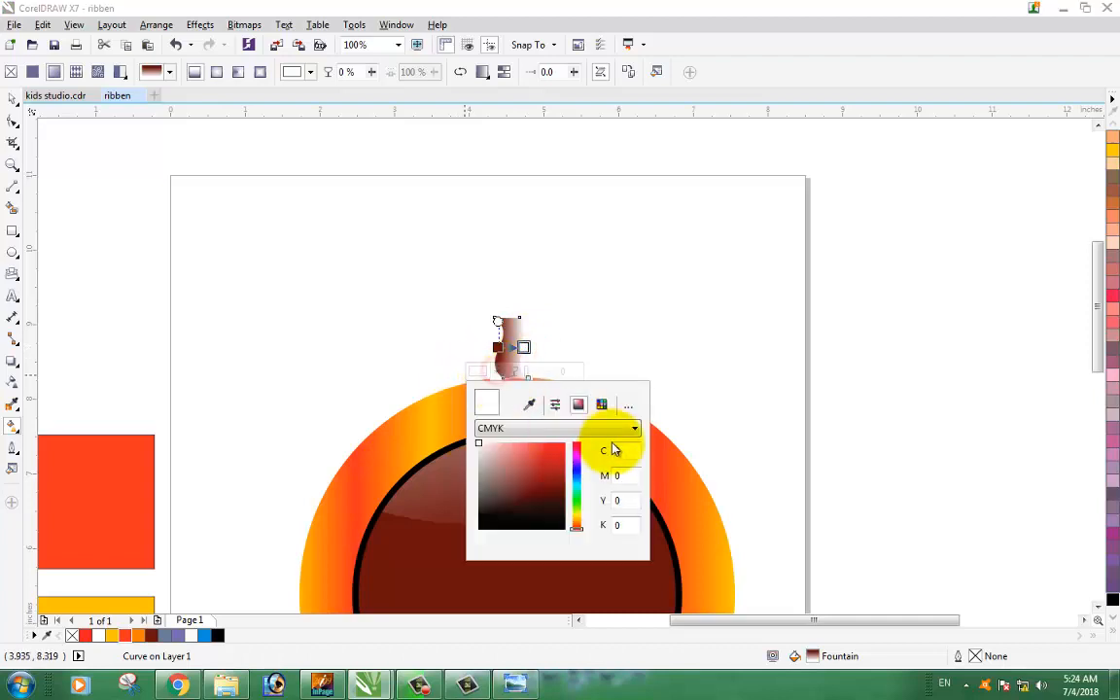
left_click(583, 320)
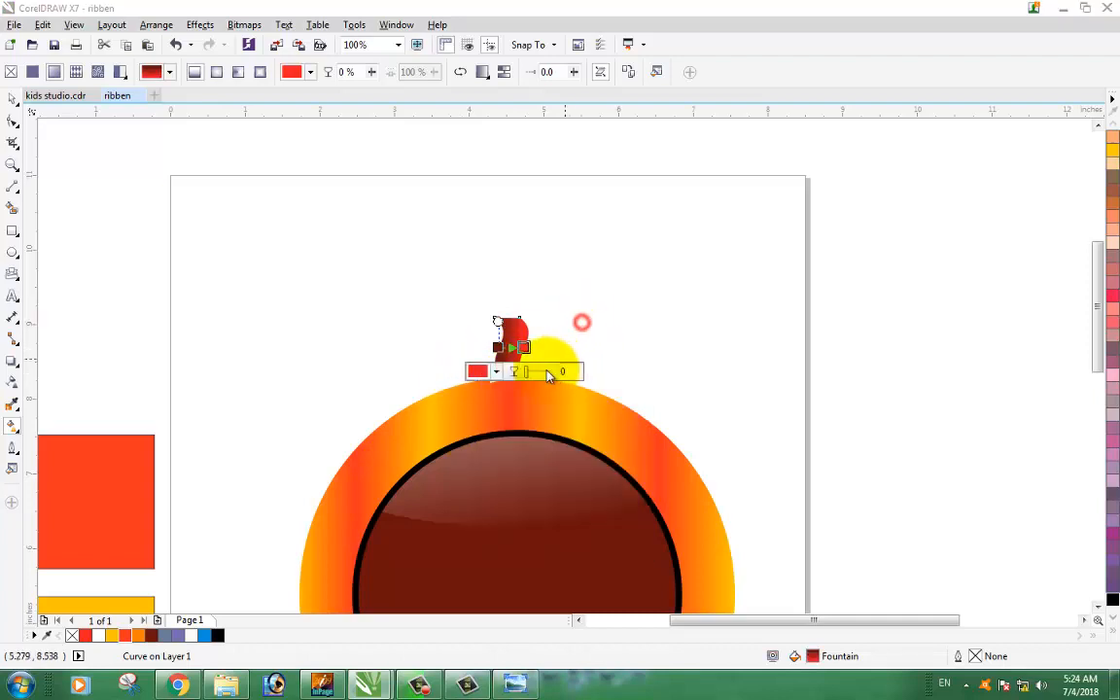
left_click(11, 101)
scroll(482, 349, "up", 2)
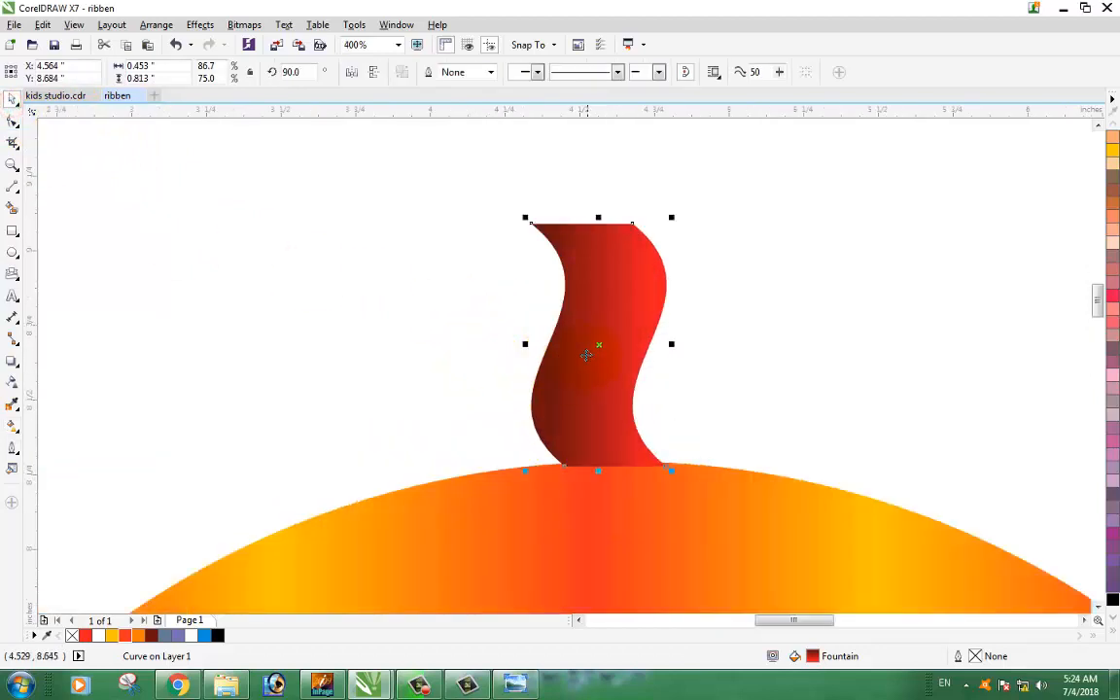
Shift the brown start point of the wavy shape's gradient slightly outward, away from its red end.
left_click(12, 427)
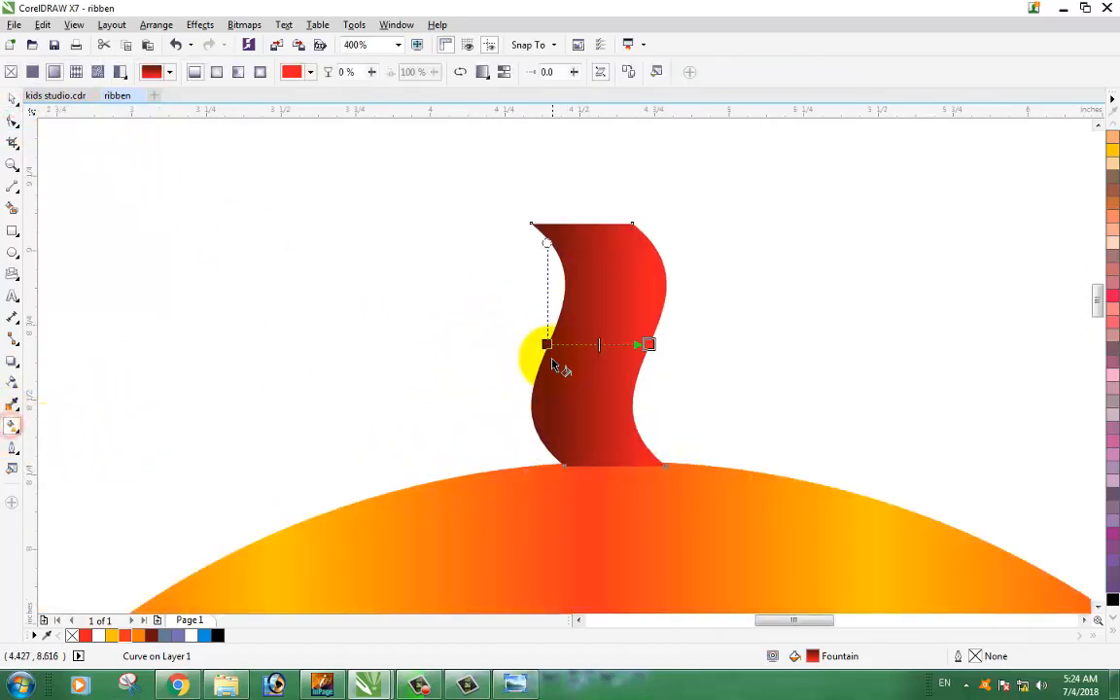
left_click_drag(546, 344, 533, 343)
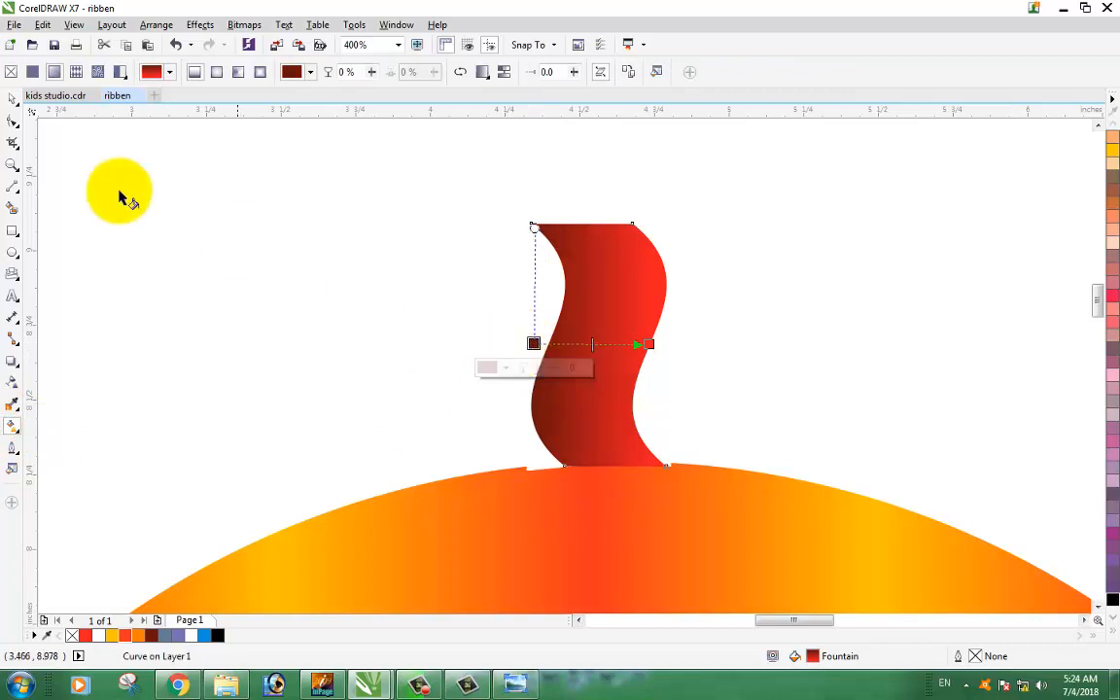
left_click(12, 99)
left_click(241, 337)
scroll(241, 337, "down", 2)
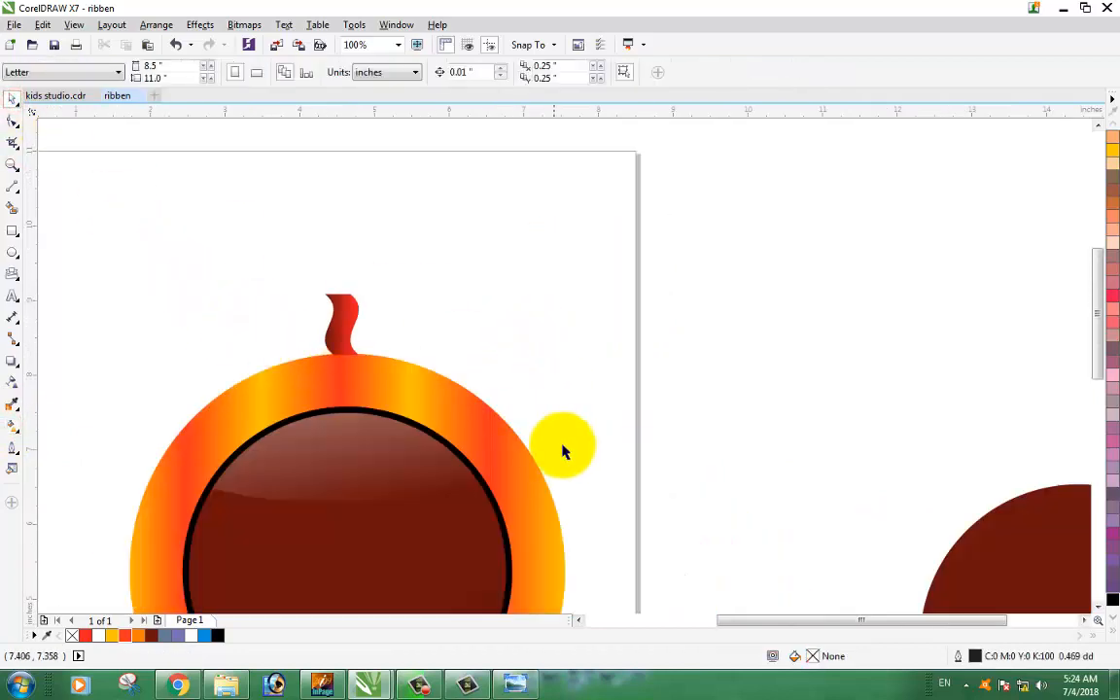
scroll(391, 374, "down", 2)
scroll(392, 374, "up", 1)
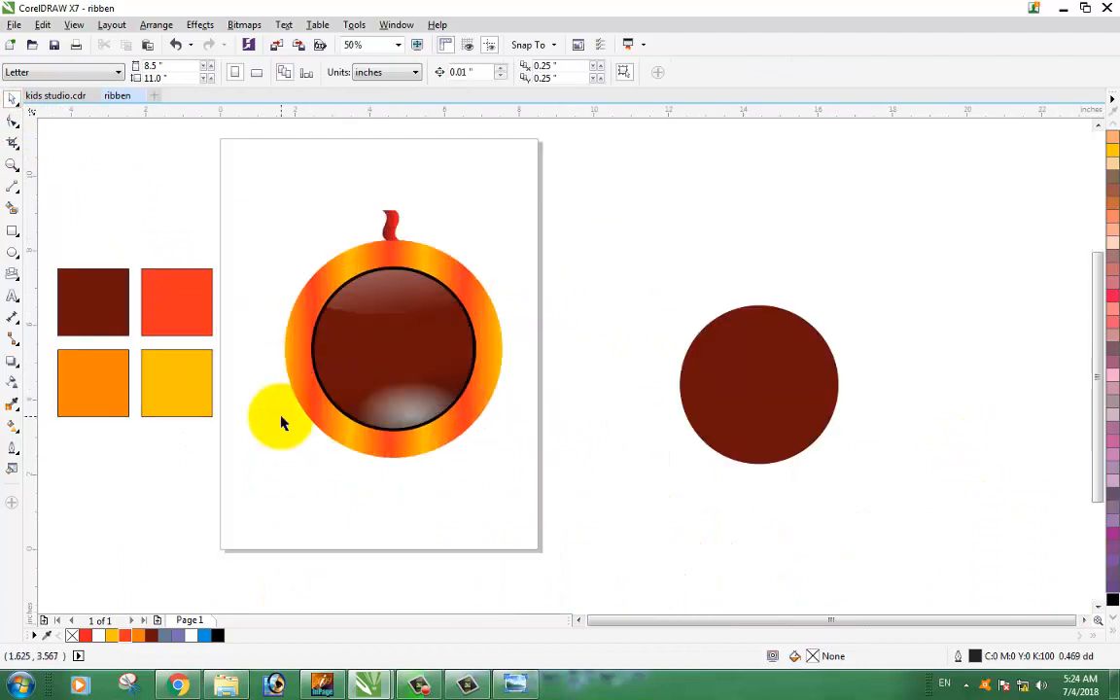
Move the wavy shape's centre of rotation to the middle of the badge.
key("z")
left_click_drag(262, 155, 459, 393)
left_click_drag(536, 486, 536, 486)
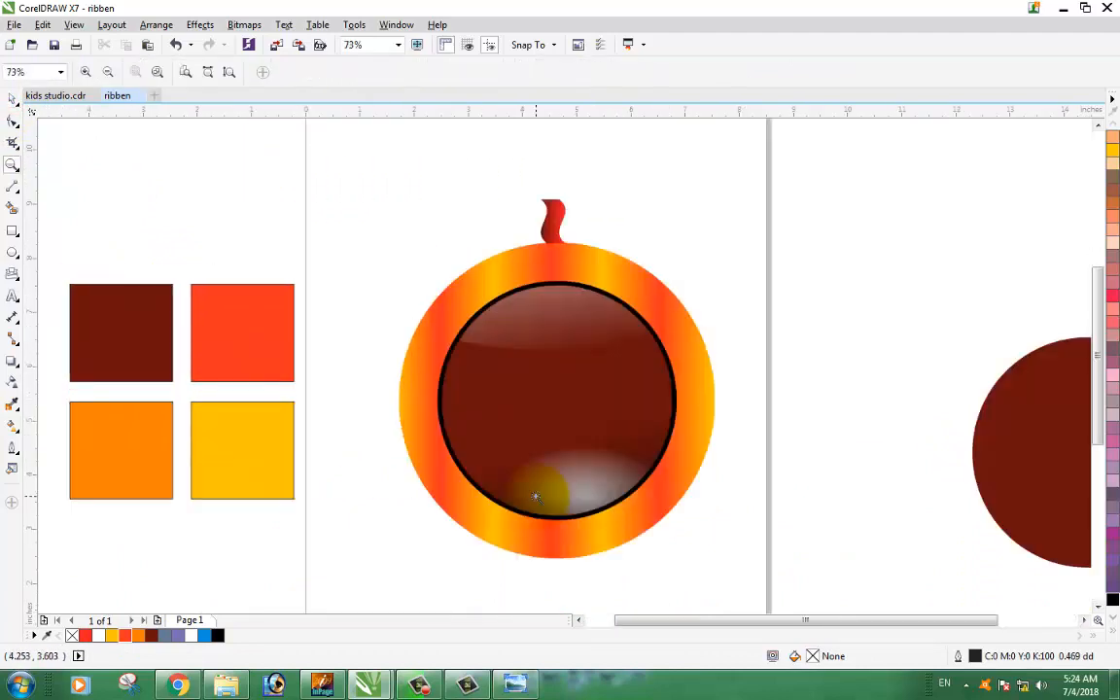
left_click(11, 100)
left_click(551, 215)
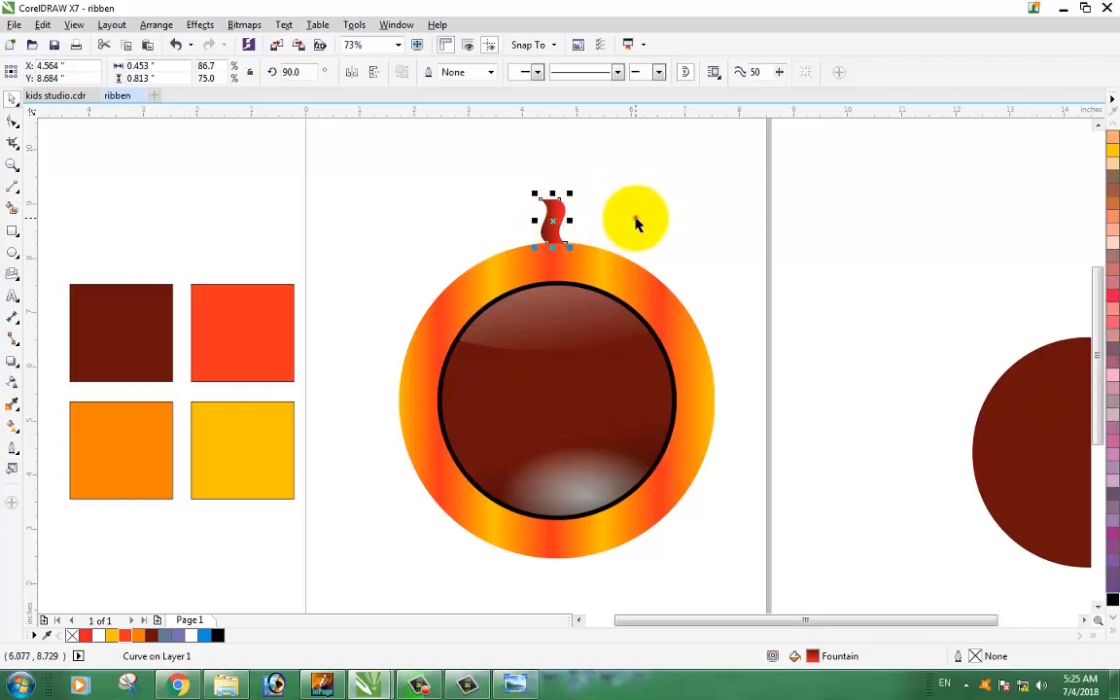
left_click(637, 218)
left_click(553, 229)
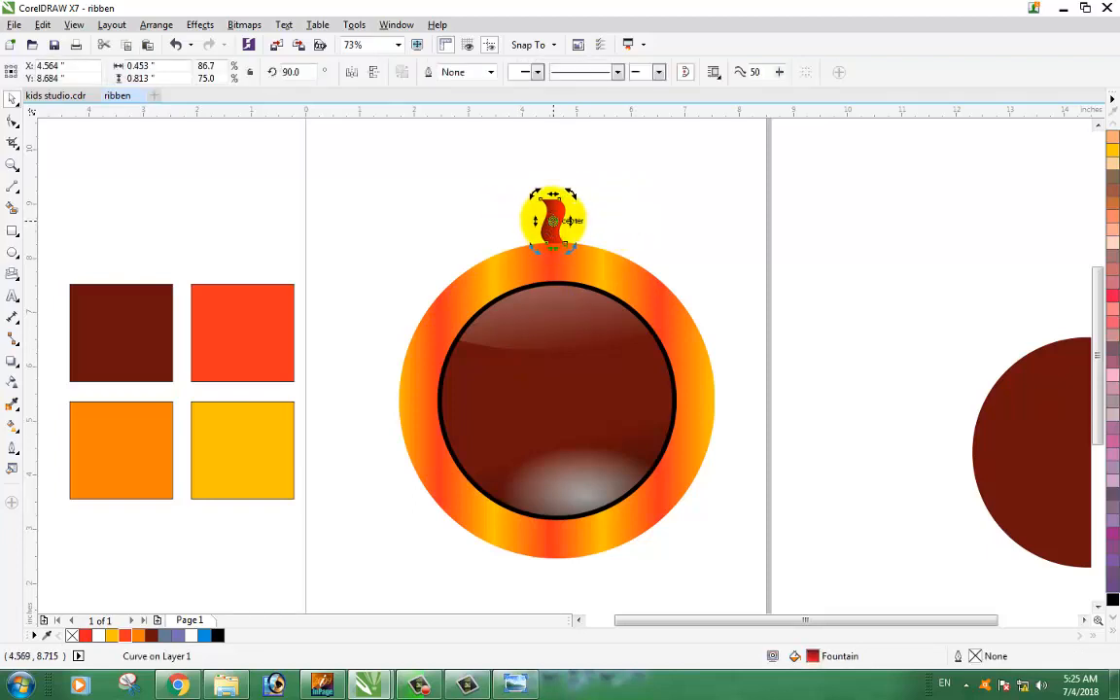
left_click_drag(553, 221, 555, 280)
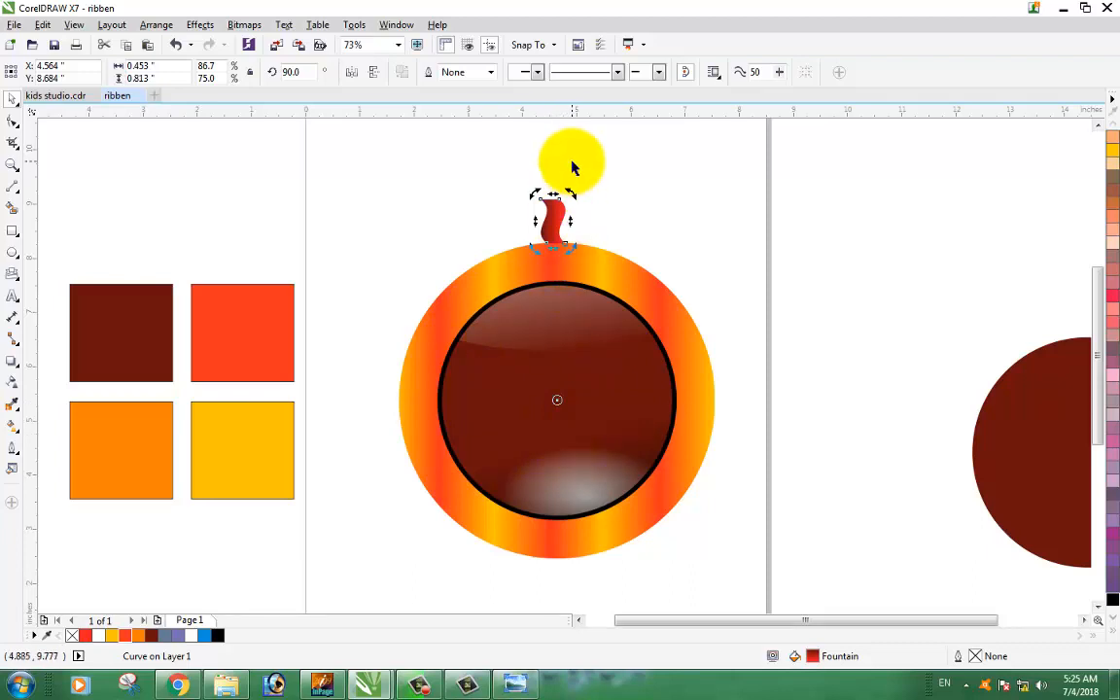
Copy the wavy piece rotated to about 86.1 degrees around the badge's centre, and repeat the rotated copy until the ring closes.
left_click_drag(569, 193, 580, 192)
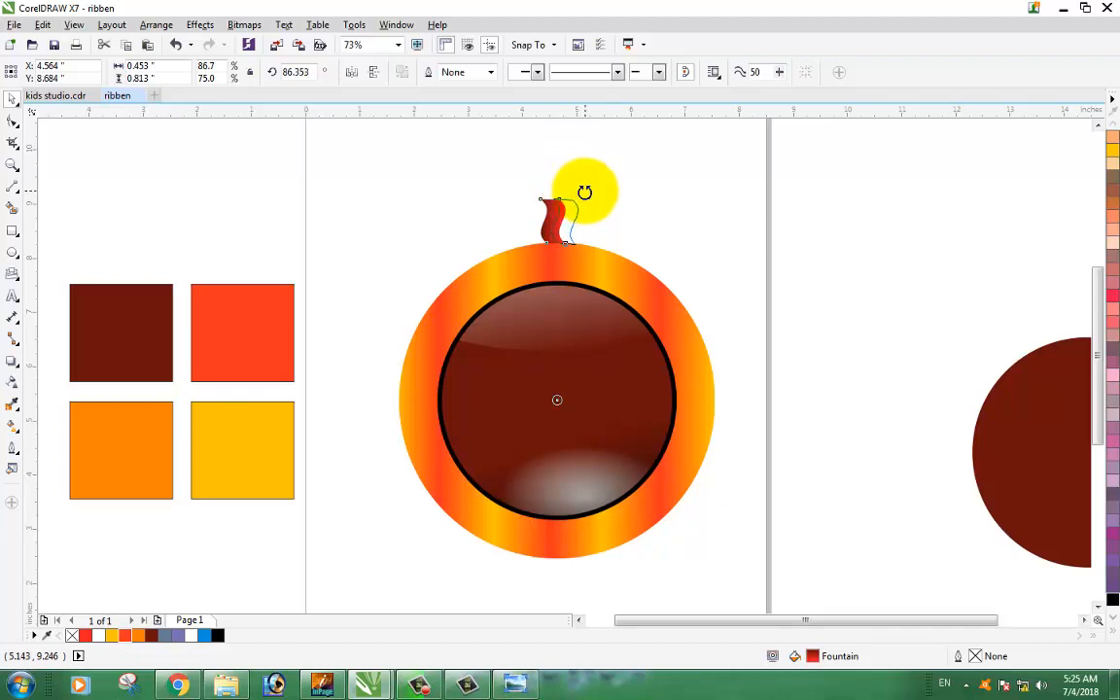
left_click_drag(584, 192, 582, 187)
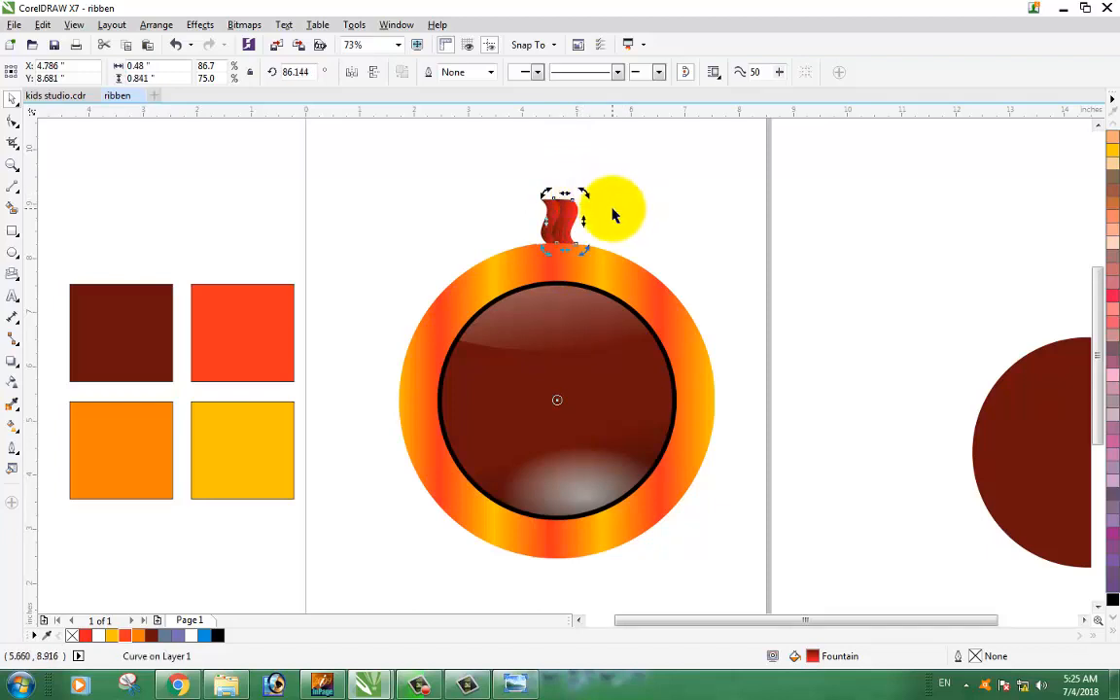
key("ctrl+r")
key("ctrl+r")
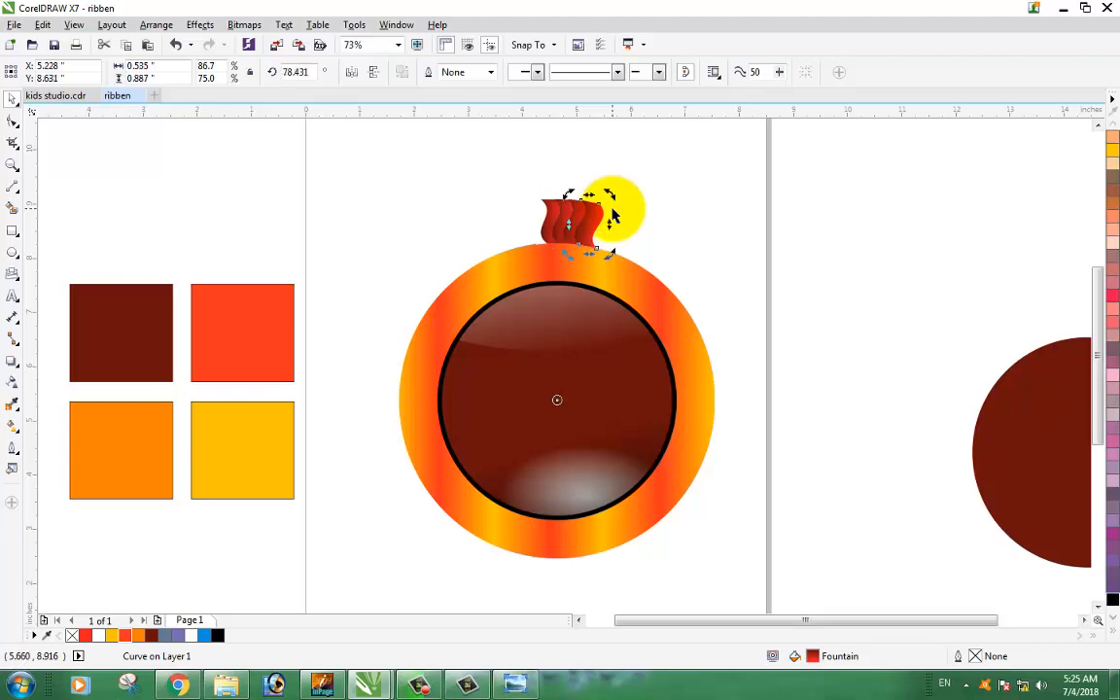
key("ctrl+r")
key("ctrl+r")
key("ctrl+r")
key("ctrl+r")
key("ctrl+r")
key("ctrl+r")
key("ctrl+r")
key("ctrl+r")
key("ctrl+r")
key("ctrl+r")
key("ctrl+r")
key("ctrl+r")
key("ctrl+r")
key("ctrl+r")
key("ctrl+r")
key("ctrl+r")
key("ctrl+r")
key("ctrl+r")
key("ctrl+r")
key("ctrl+r")
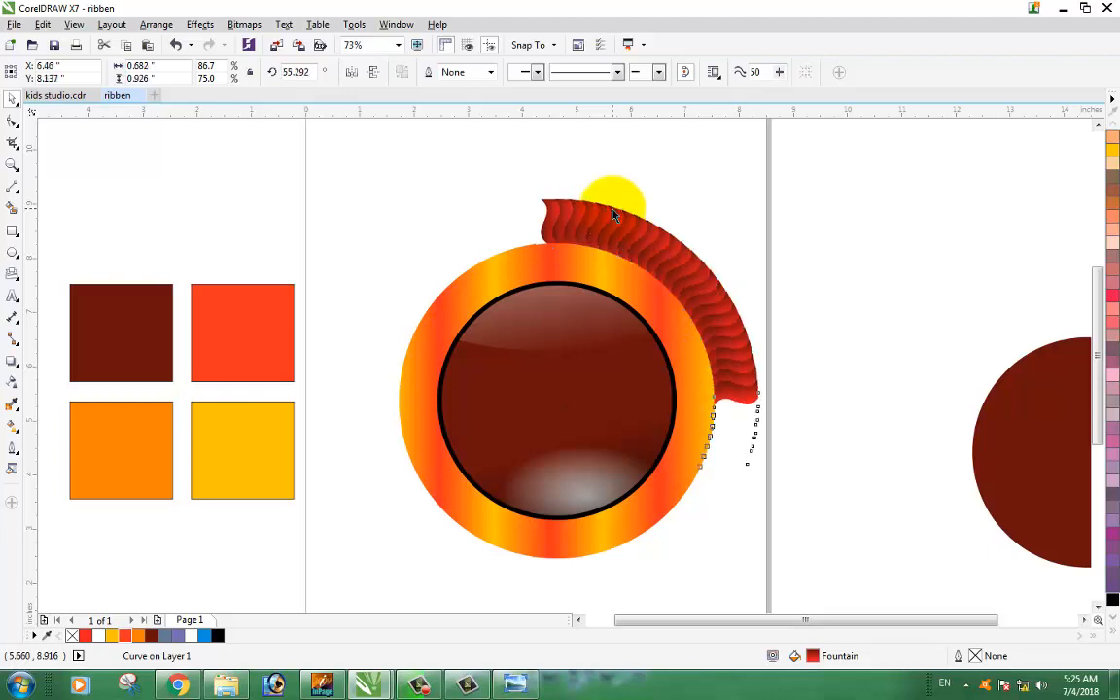
key("ctrl+r")
key("ctrl+r")
key("ctrl+r")
key("ctrl+r")
key("ctrl+r")
key("ctrl+r")
key("ctrl+r")
key("ctrl+r")
key("ctrl+r")
key("ctrl+r")
key("ctrl+r")
key("ctrl+r")
key("ctrl+r")
key("ctrl+r")
key("ctrl+r")
key("ctrl+r")
key("ctrl+r")
key("ctrl+r")
key("ctrl+r")
key("ctrl+r")
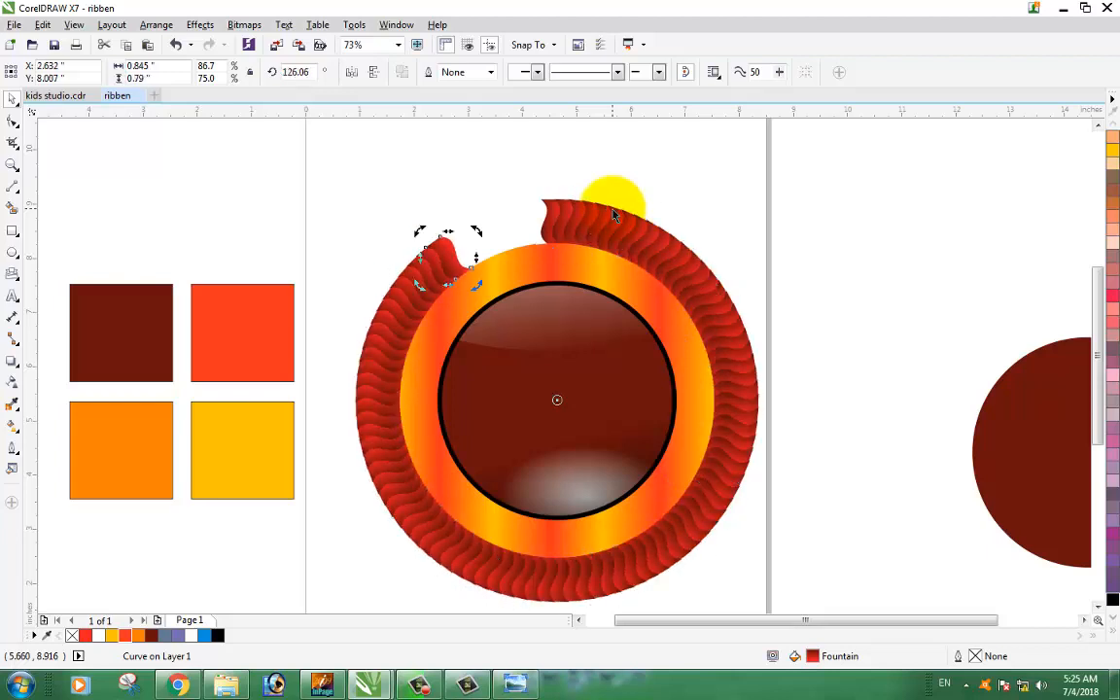
key("ctrl+r")
key("ctrl+r")
key("ctrl+r")
key("ctrl+r")
key("ctrl+r")
key("ctrl+r")
key("ctrl+r")
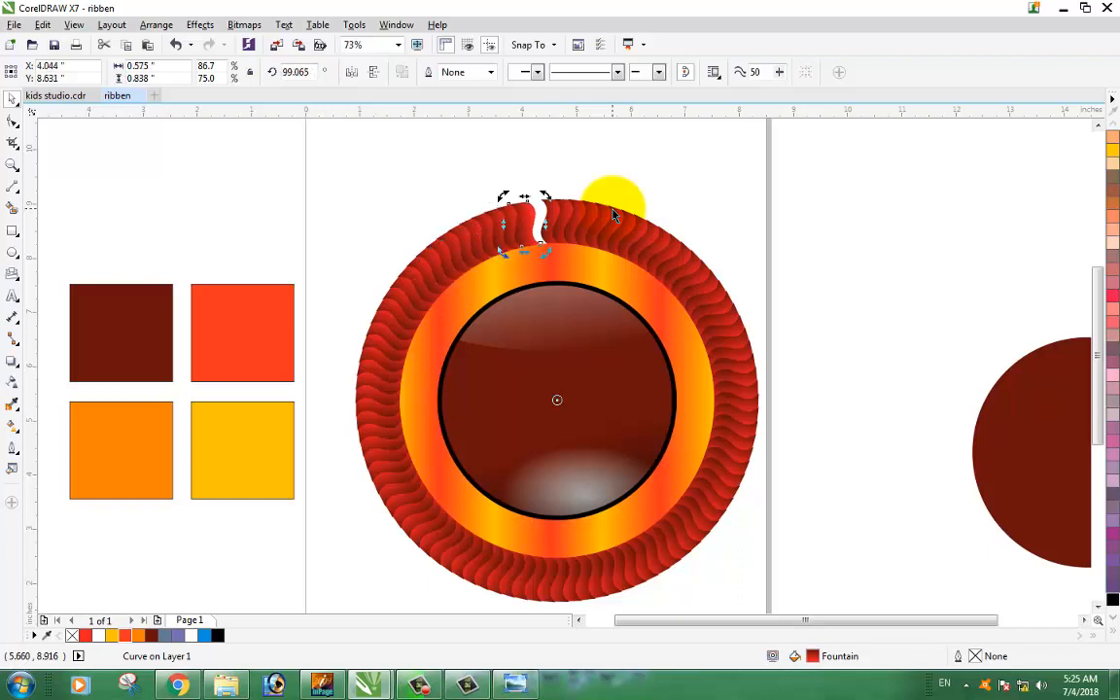
key("ctrl+r")
left_click(707, 195)
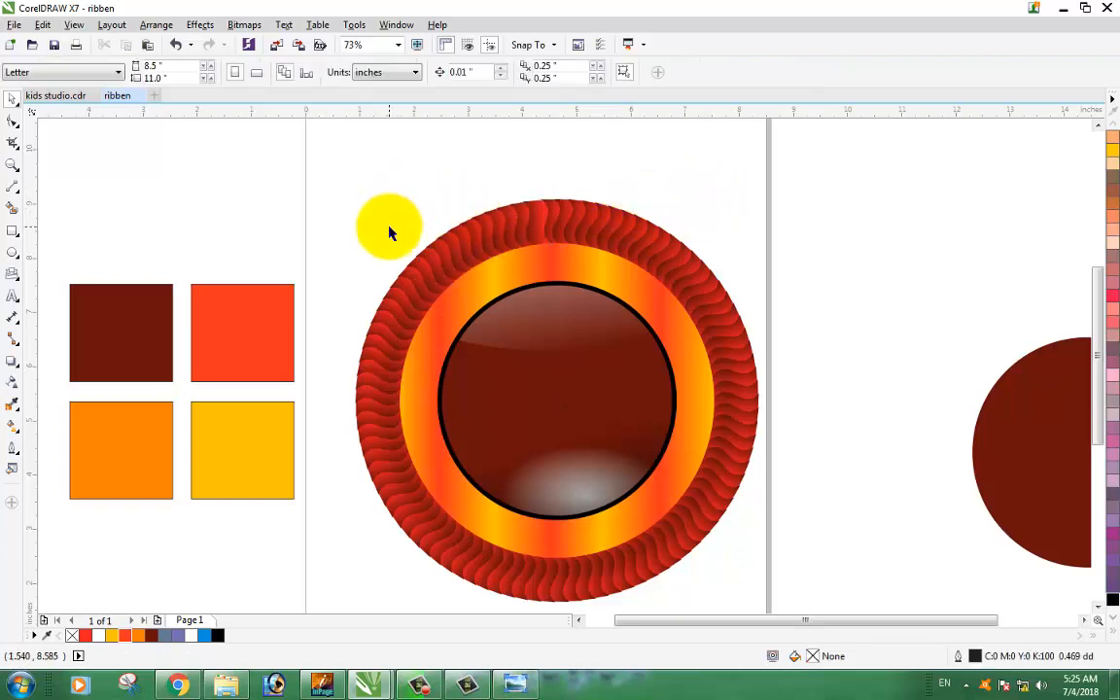
Group the whole badge together with its ring of wavy ribbon pieces.
scroll(446, 258, "down", 2)
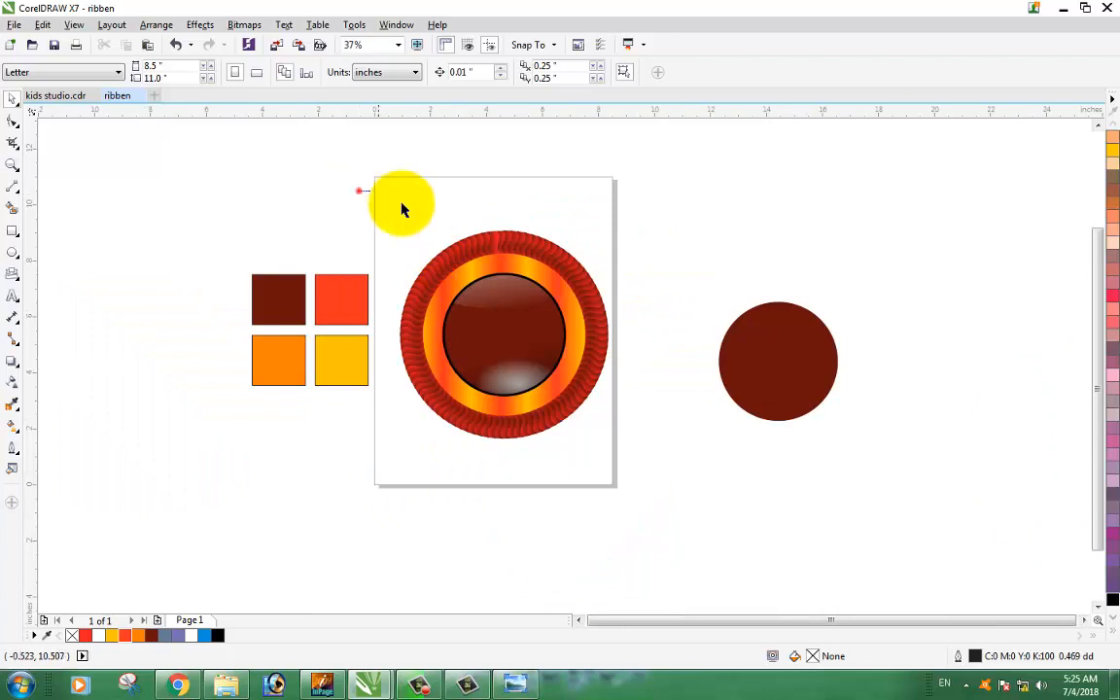
left_click_drag(402, 208, 663, 486)
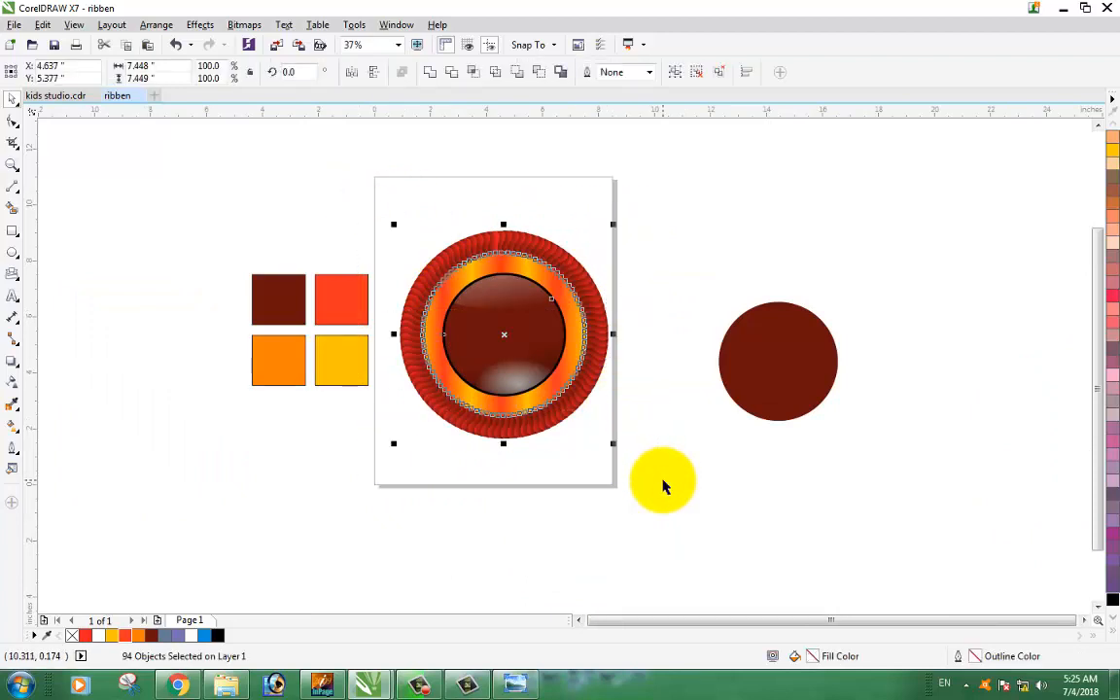
key("ctrl+g")
left_click(668, 441)
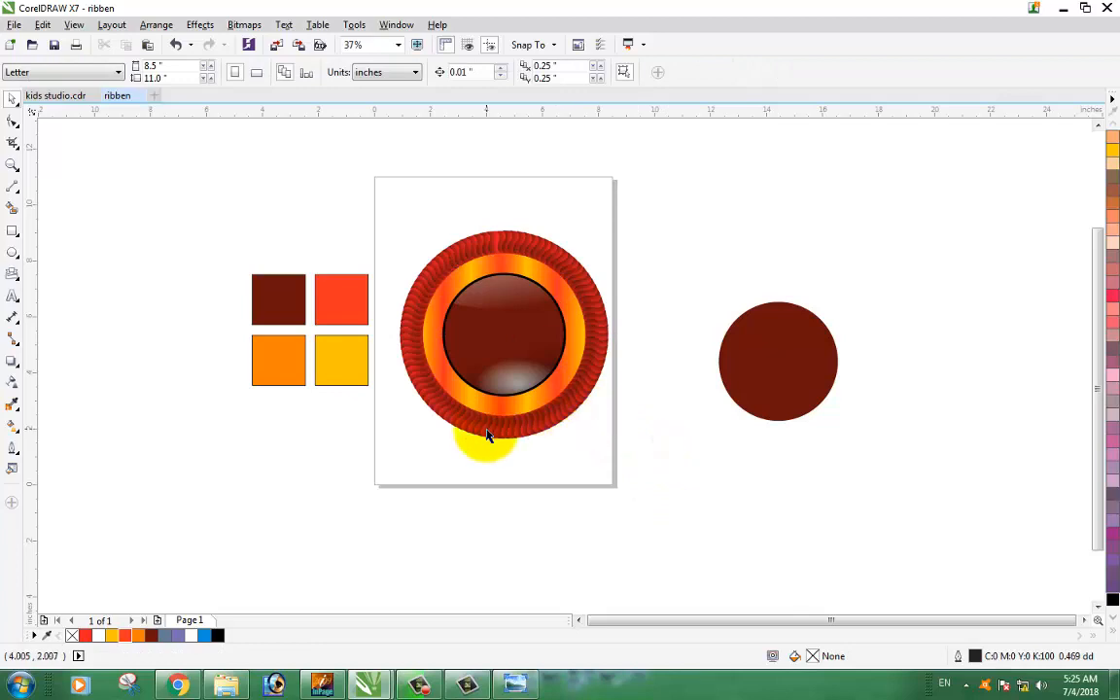
Examine the ribbon ring up close at the top of the badge, and the badge as a whole.
key("z")
left_click_drag(387, 205, 618, 427)
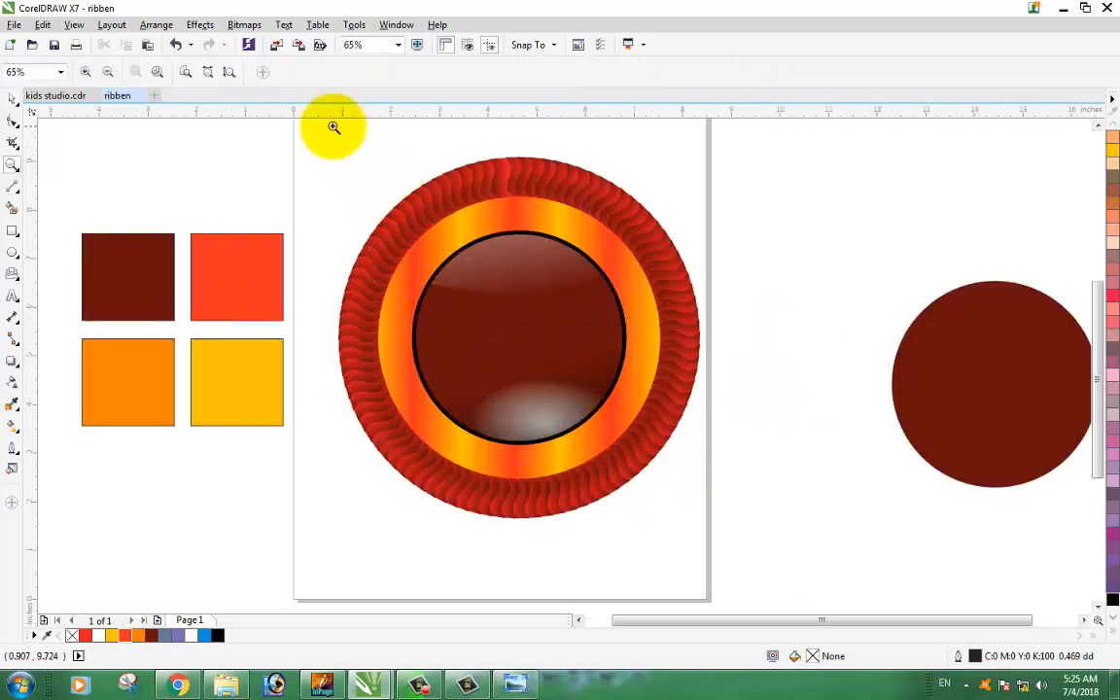
left_click_drag(331, 126, 638, 239)
left_click_drag(217, 190, 858, 462)
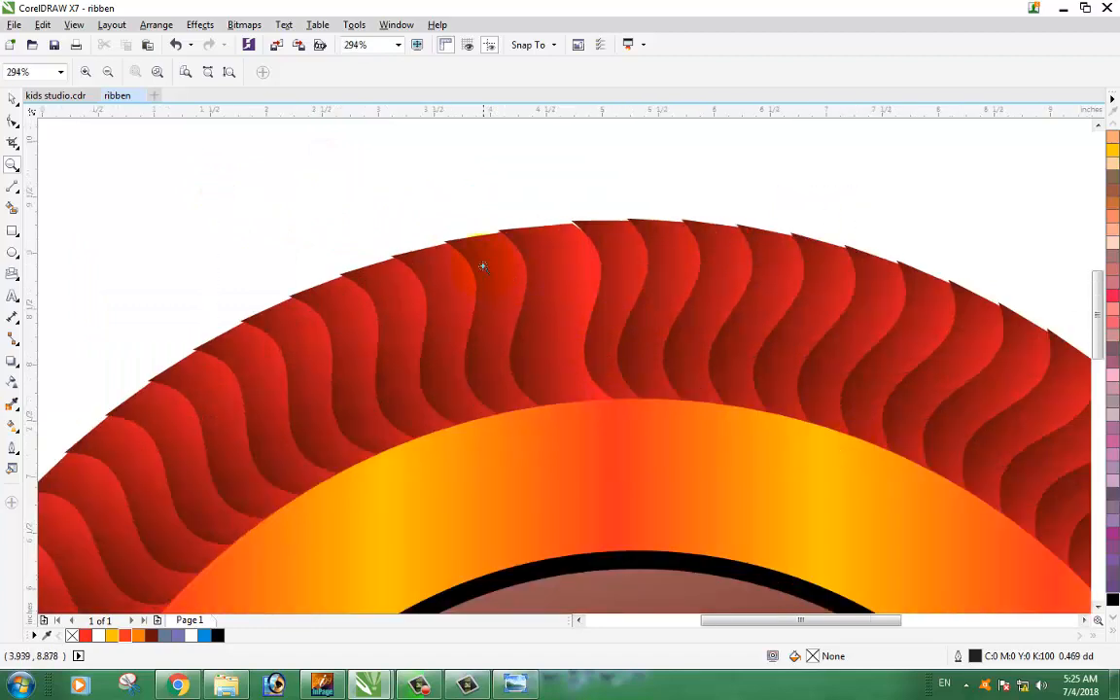
right_click(476, 257)
right_click(457, 258)
left_click_drag(394, 240, 640, 500)
left_click_drag(304, 148, 754, 590)
right_click(760, 237)
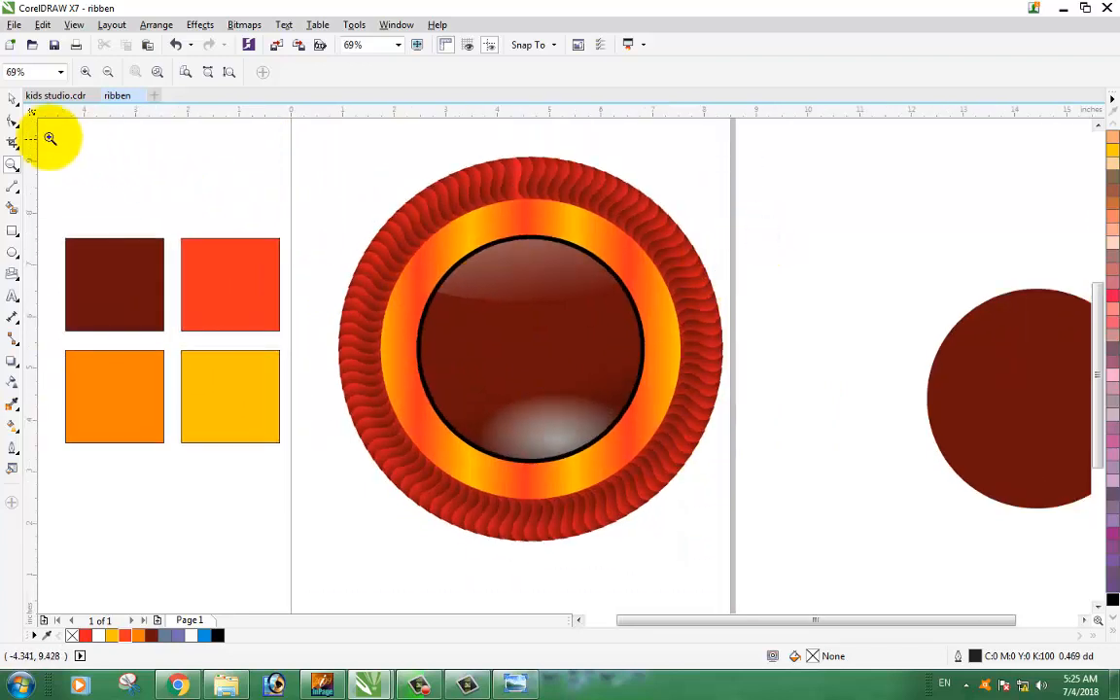
Examine the finished badge in a full-screen preview.
left_click(12, 98)
right_click(696, 195)
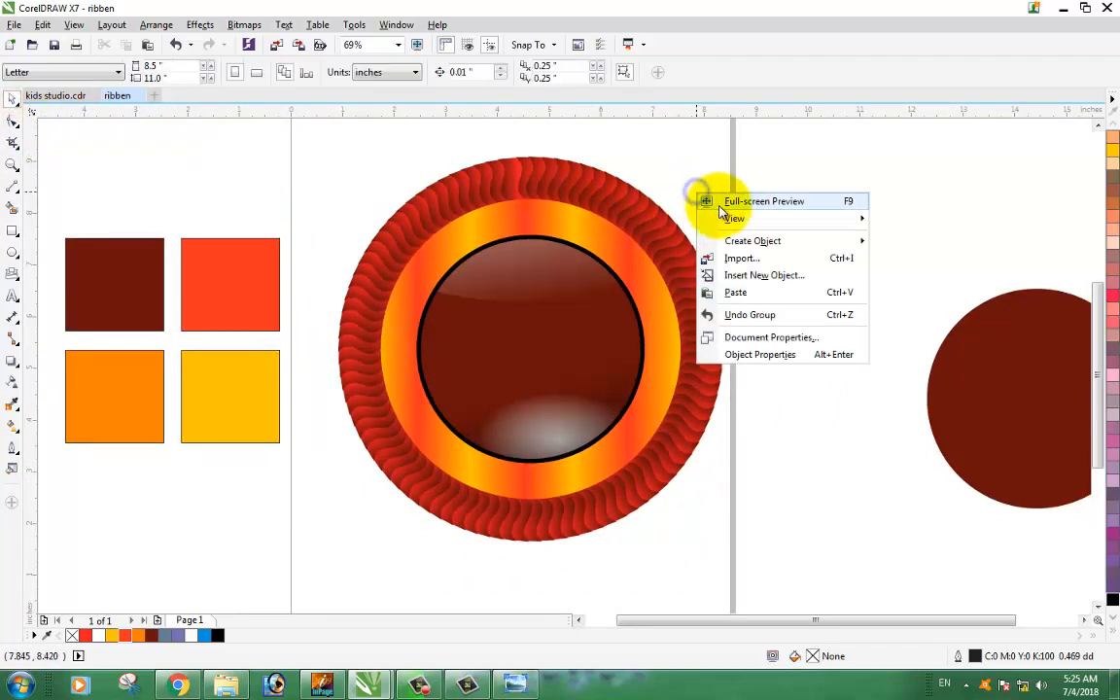
left_click(708, 197)
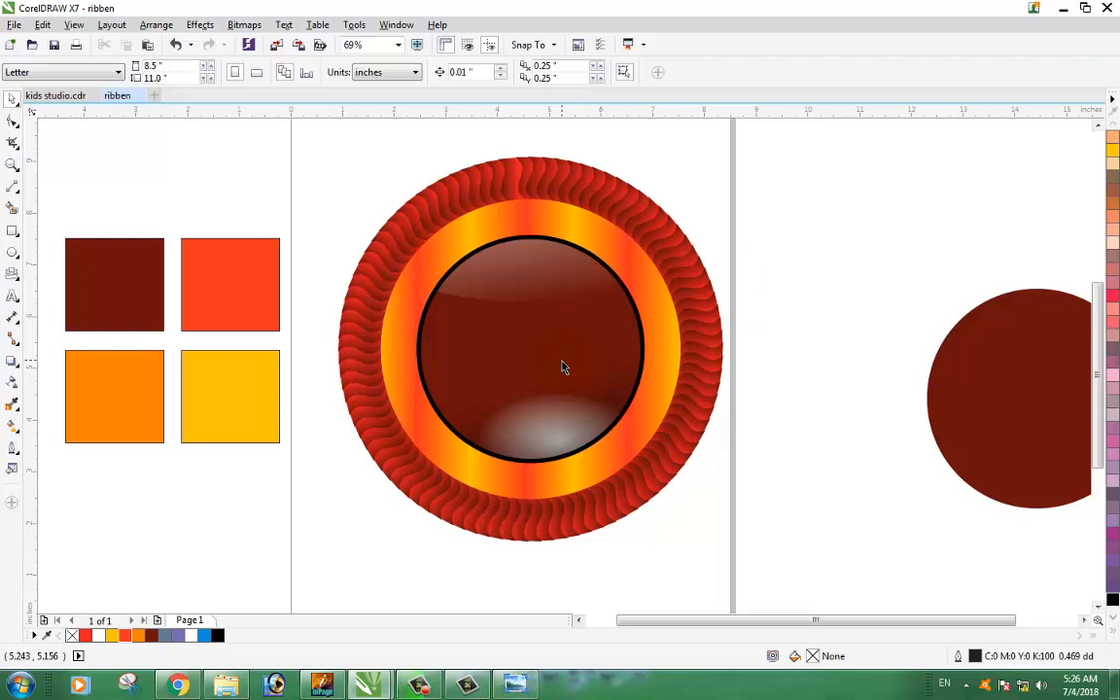
Draw a tall rectangle about 2.03 by 8.78 inches beside the badge's lower right and fill it with dark brown (#69120A).
scroll(610, 450, "down", 5)
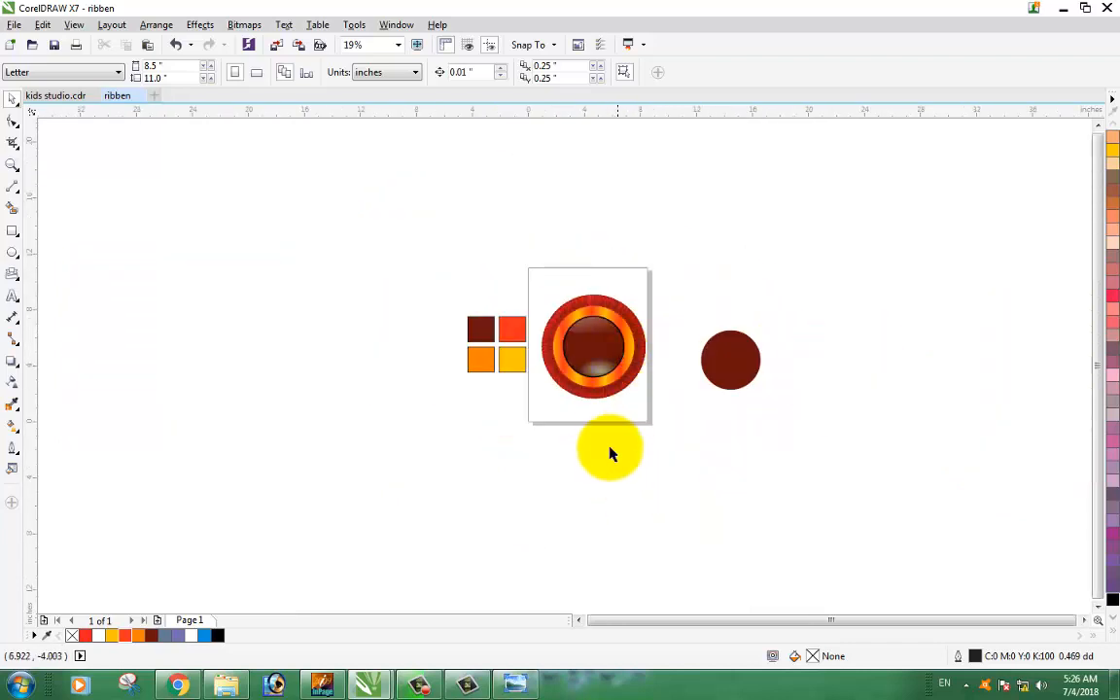
scroll(607, 448, "up", 3)
left_click(12, 230)
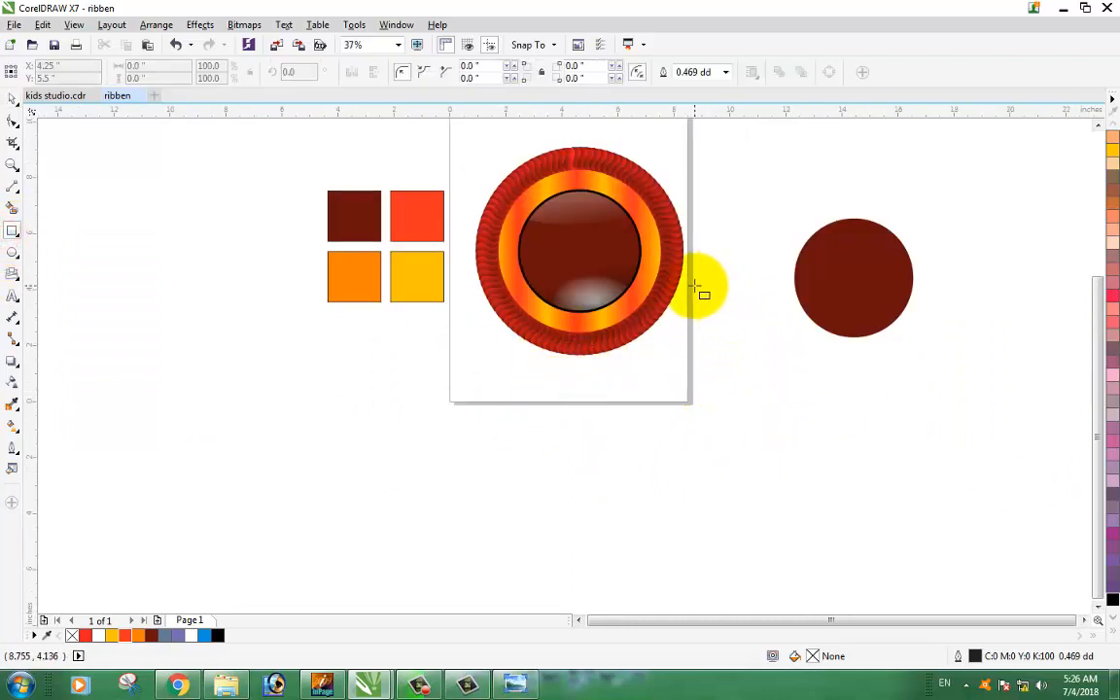
left_click_drag(694, 286, 751, 532)
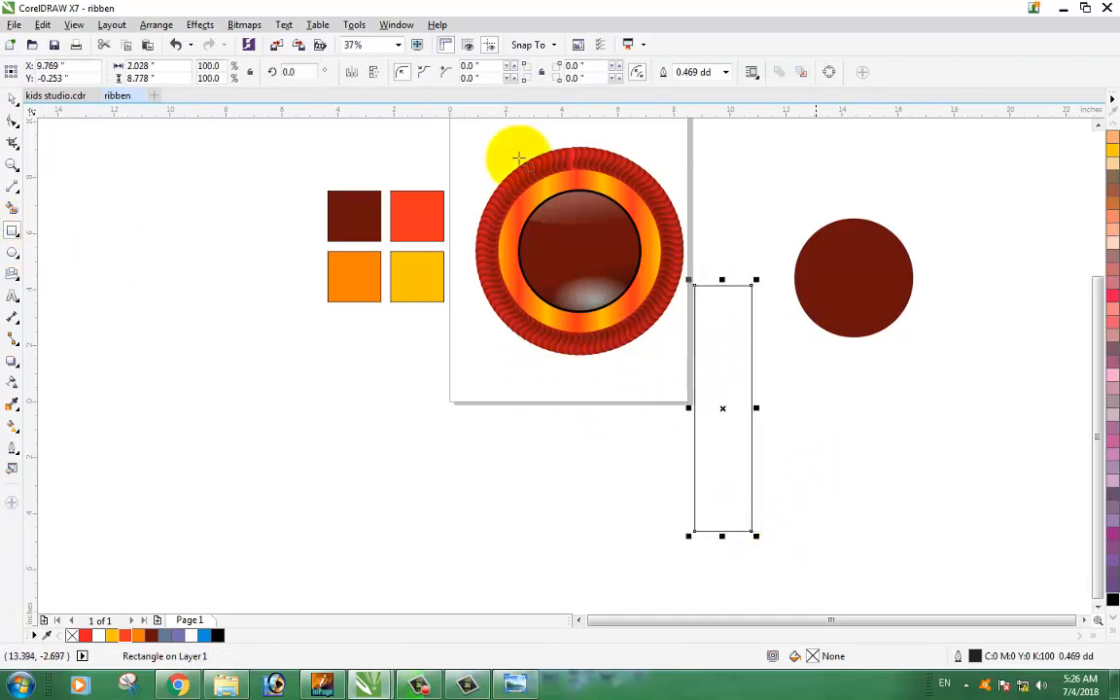
left_click(12, 99)
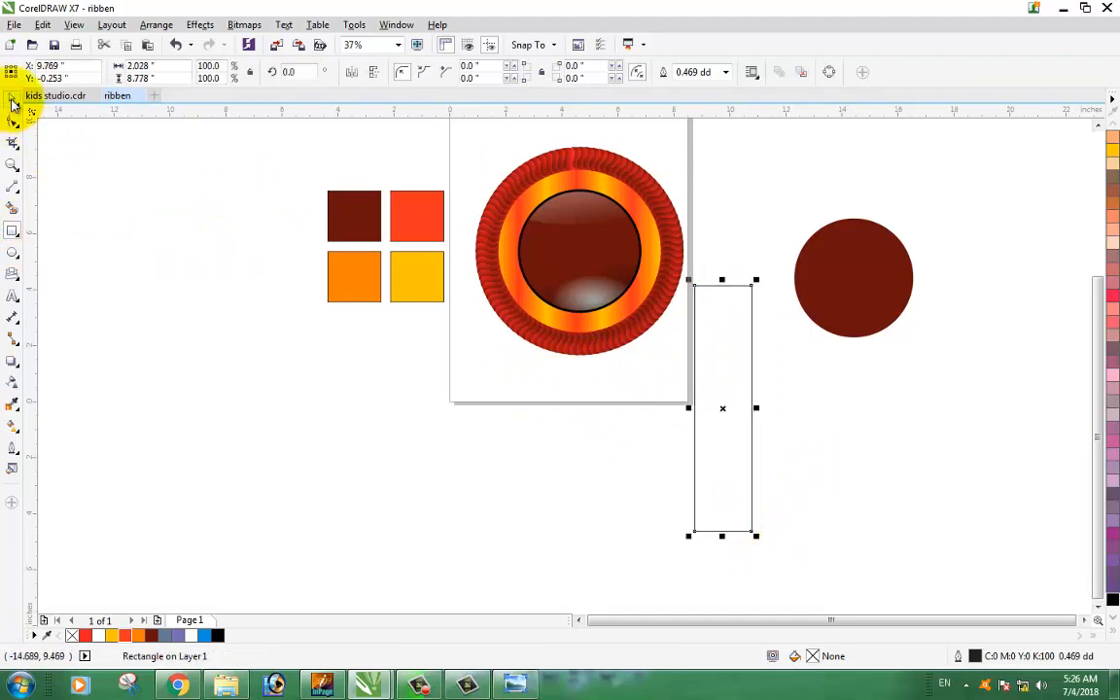
left_click(149, 635)
left_click(824, 407)
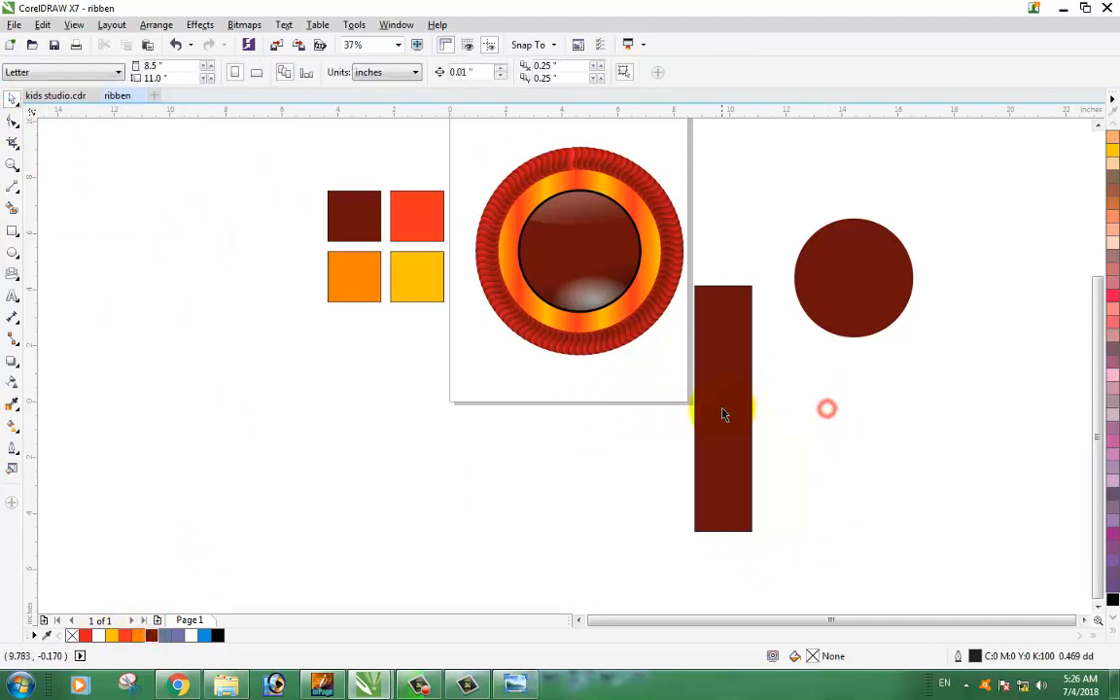
Give the tall rectangle a vertical linear fountain fill with dark brown at both ends and bright red in the middle.
left_click(723, 409)
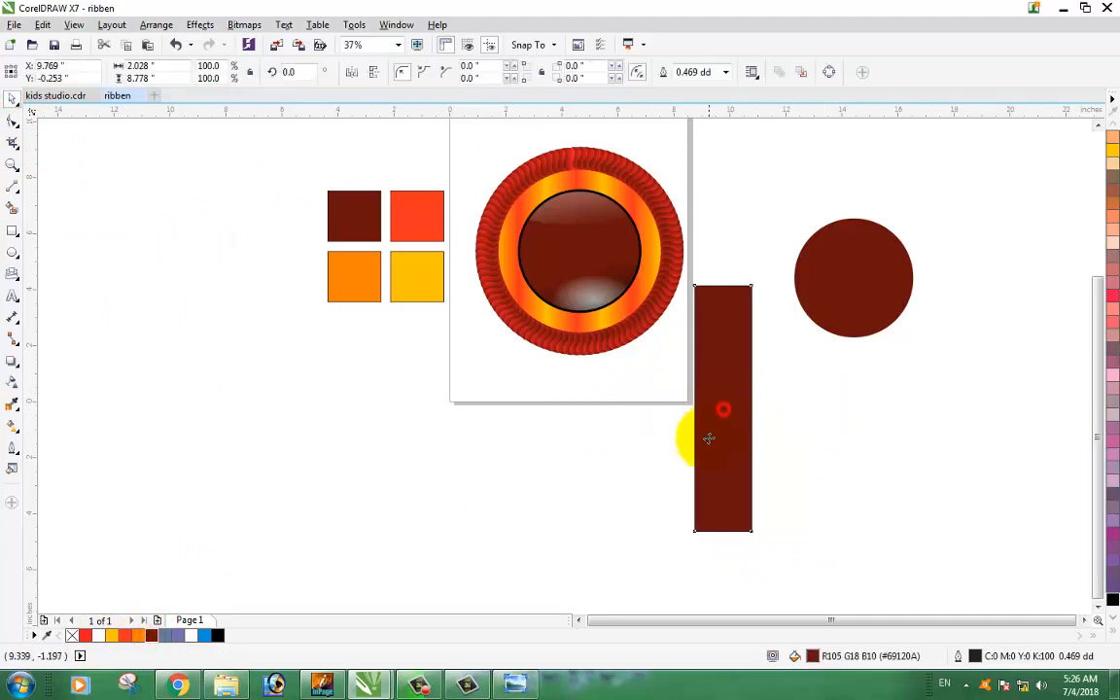
left_click(16, 422)
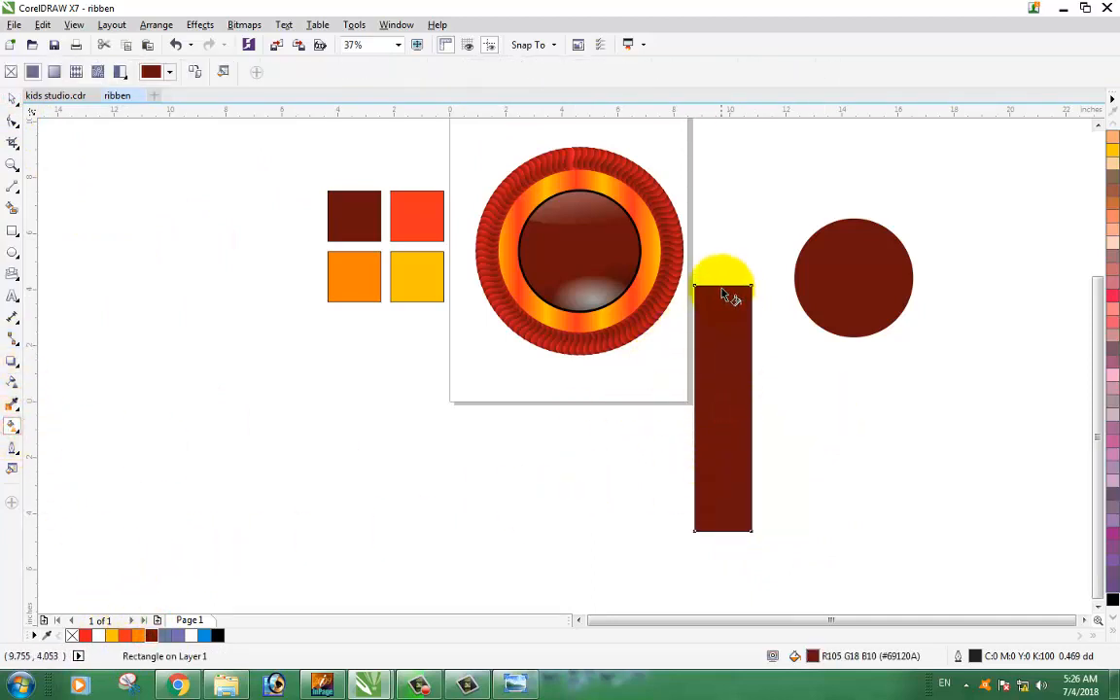
left_click_drag(724, 292, 722, 530)
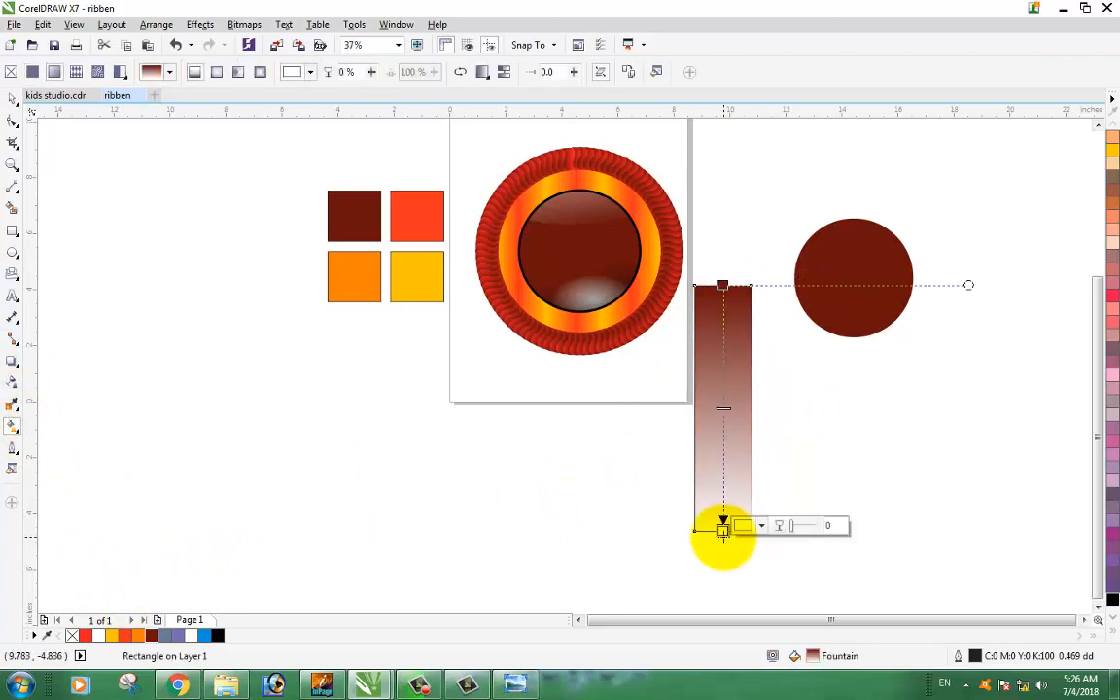
left_click_drag(151, 635, 723, 529)
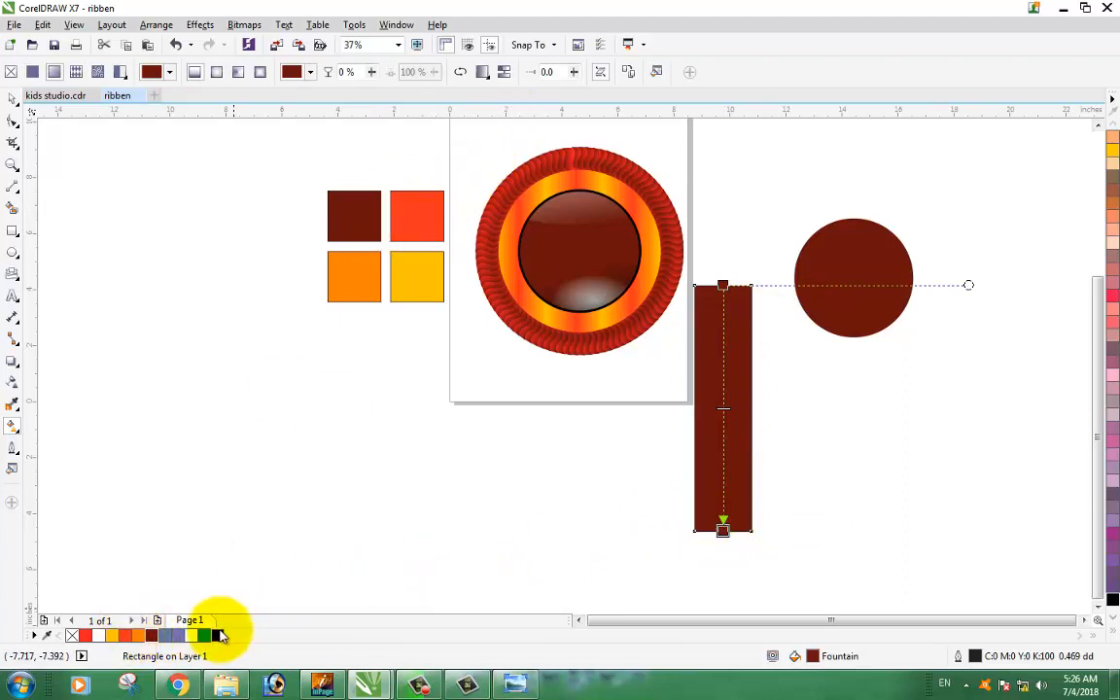
left_click_drag(85, 635, 729, 399)
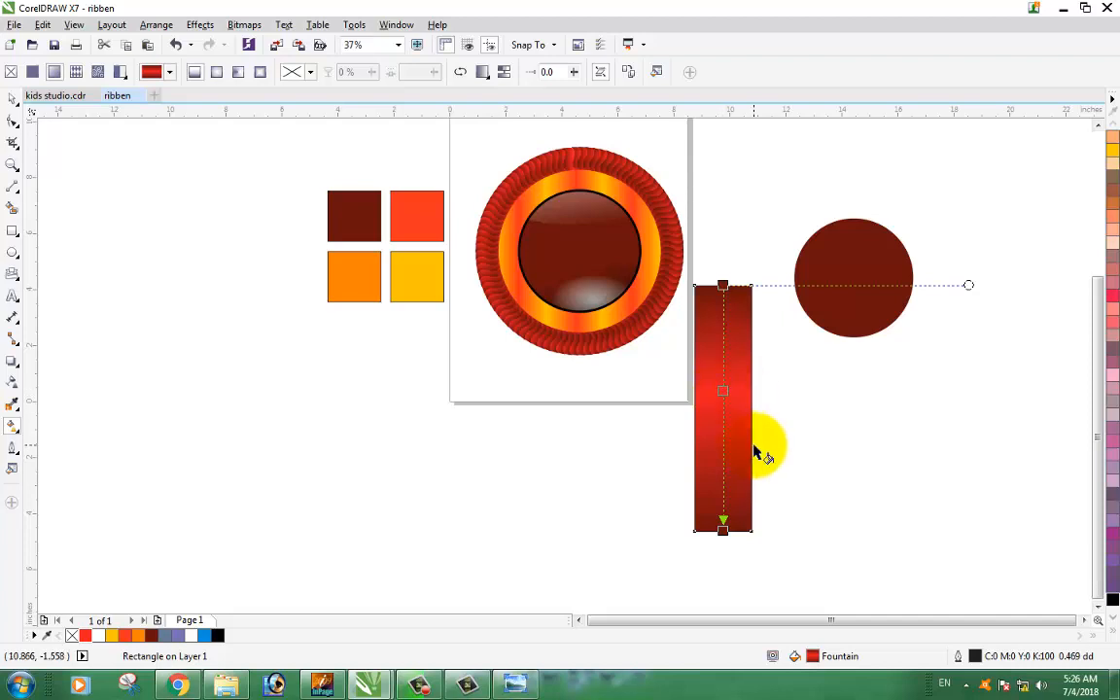
left_click(11, 99)
left_click(289, 412)
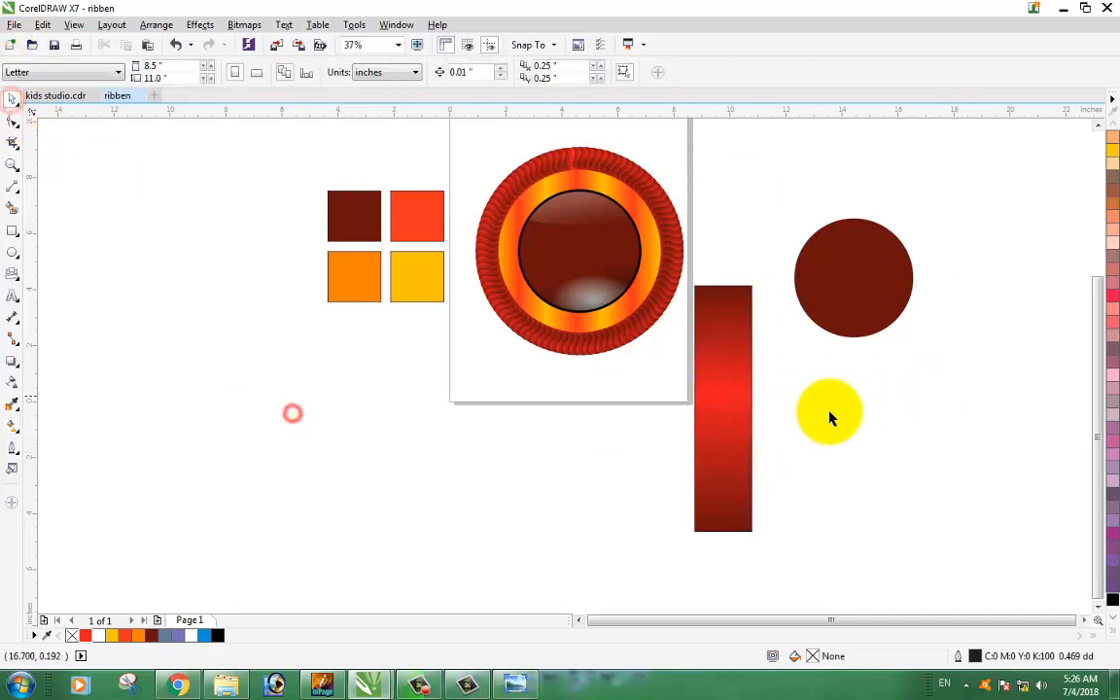
Convert the gradient rectangle to curves and pull a new node at its bottom edge's midpoint upward to form a V-shaped notch.
left_click(747, 423)
left_click(739, 436)
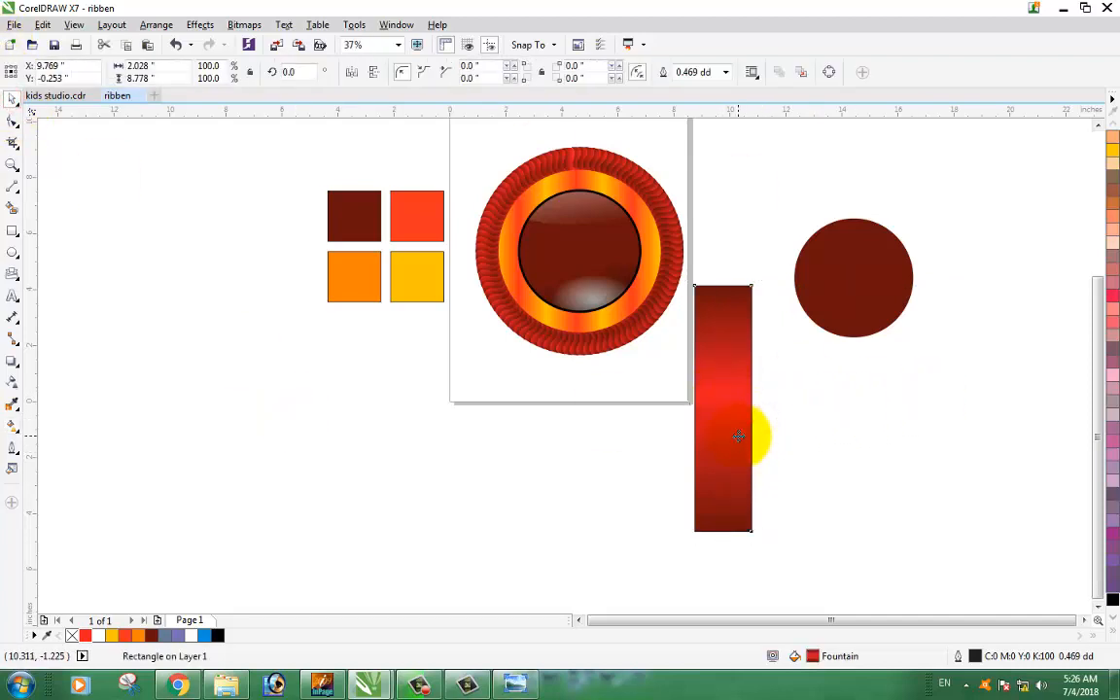
key("ctrl+q")
left_click(11, 120)
scroll(739, 559, "up", 2)
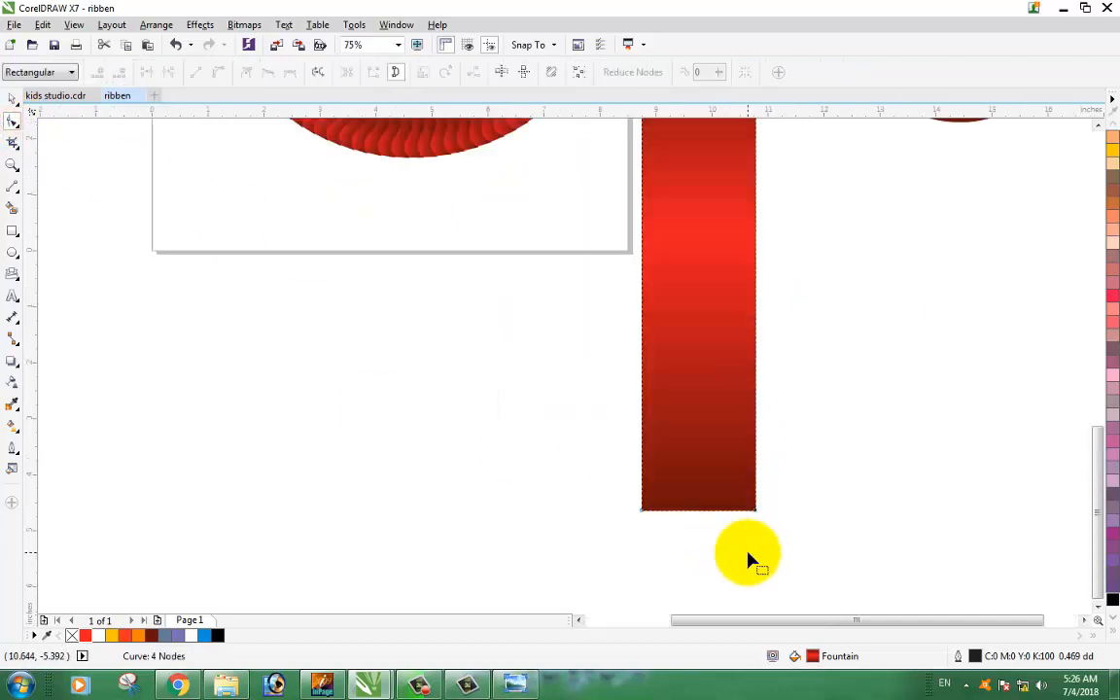
double_click(701, 511)
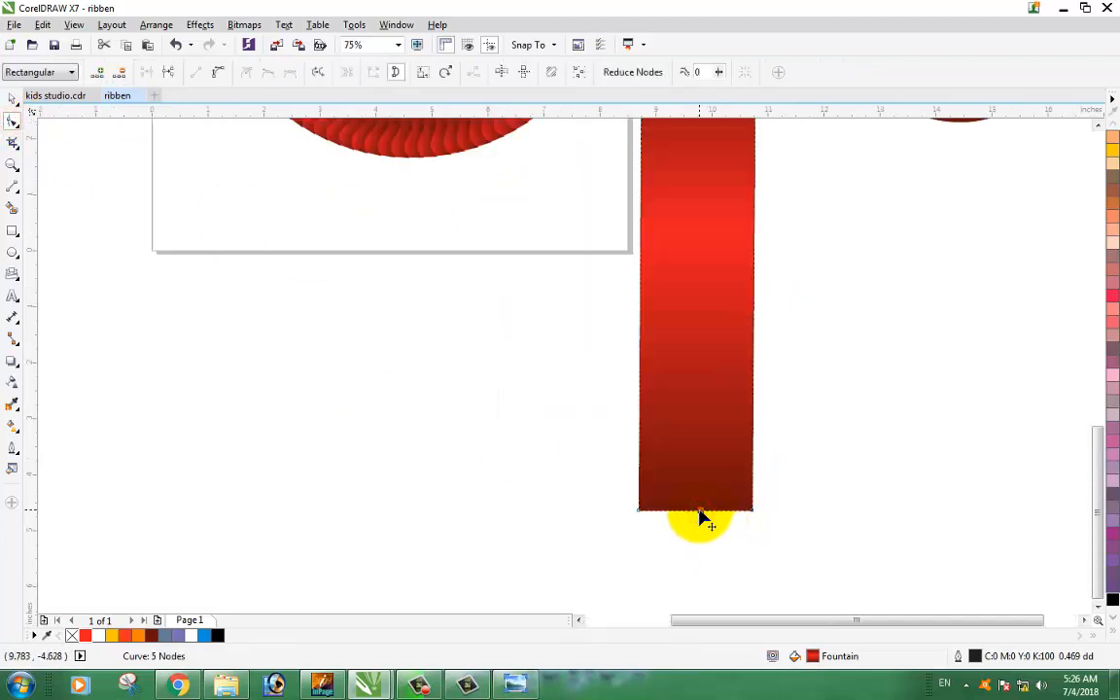
left_click_drag(700, 513, 700, 450)
scroll(700, 450, "down", 2)
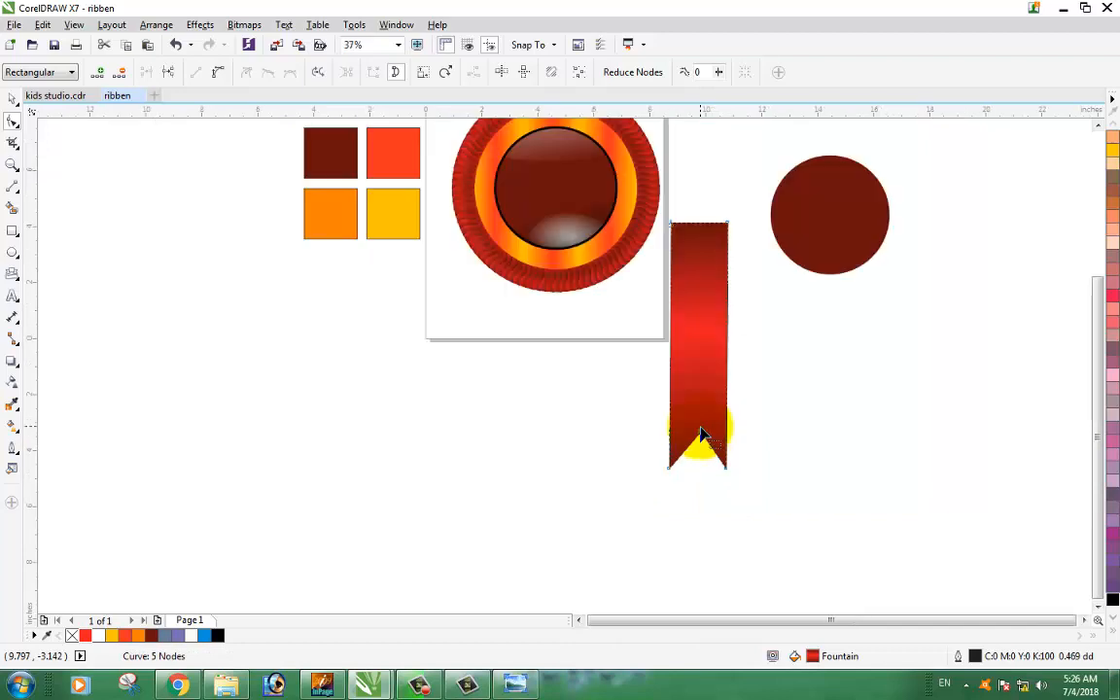
Slant the ribbon tail's top edge by raising its right corner node well up and its left corner node slightly.
scroll(735, 223, "up", 2)
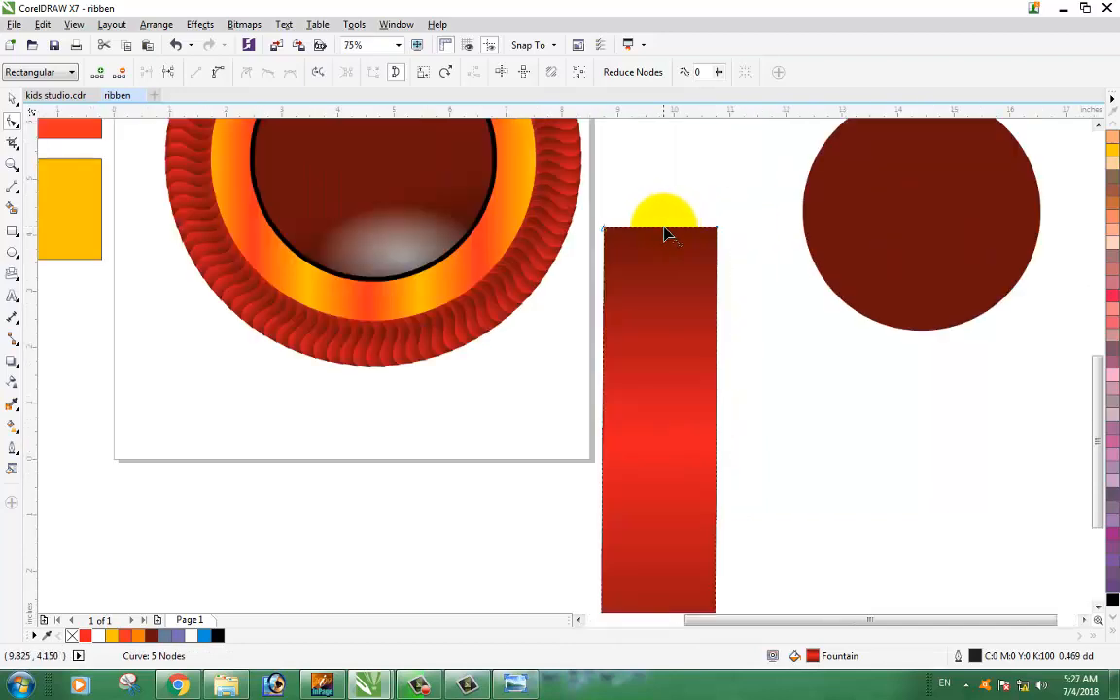
left_click(711, 235)
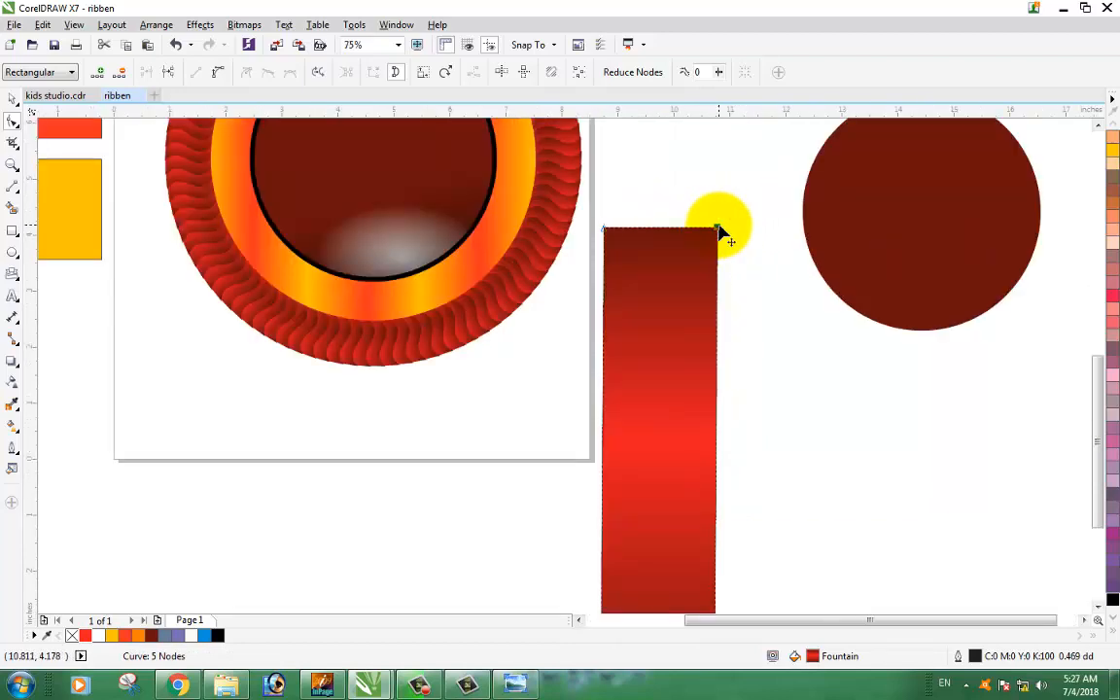
left_click_drag(717, 232, 722, 207)
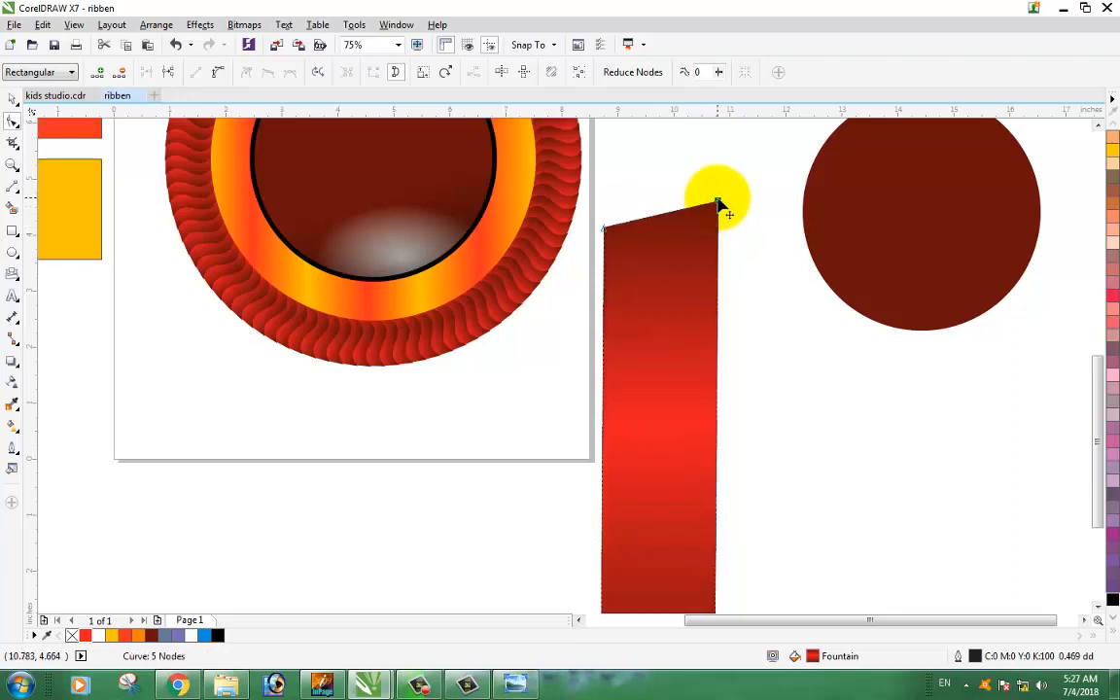
scroll(670, 269, "down", 2)
scroll(660, 262, "up", 2)
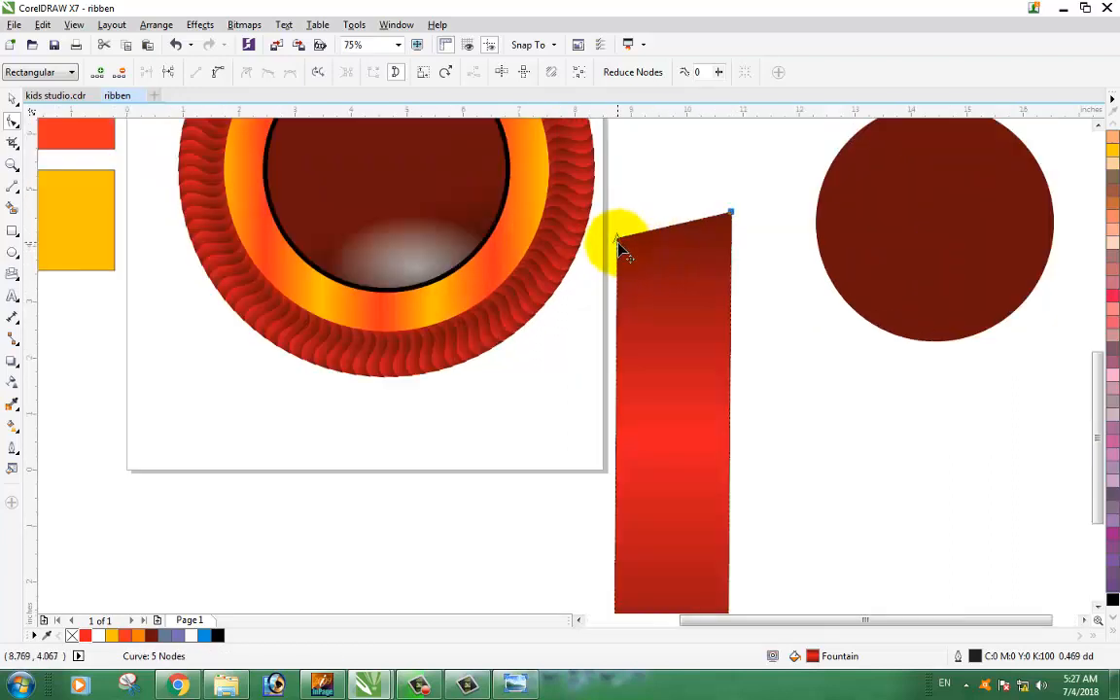
left_click_drag(618, 240, 616, 228)
scroll(640, 316, "down", 4)
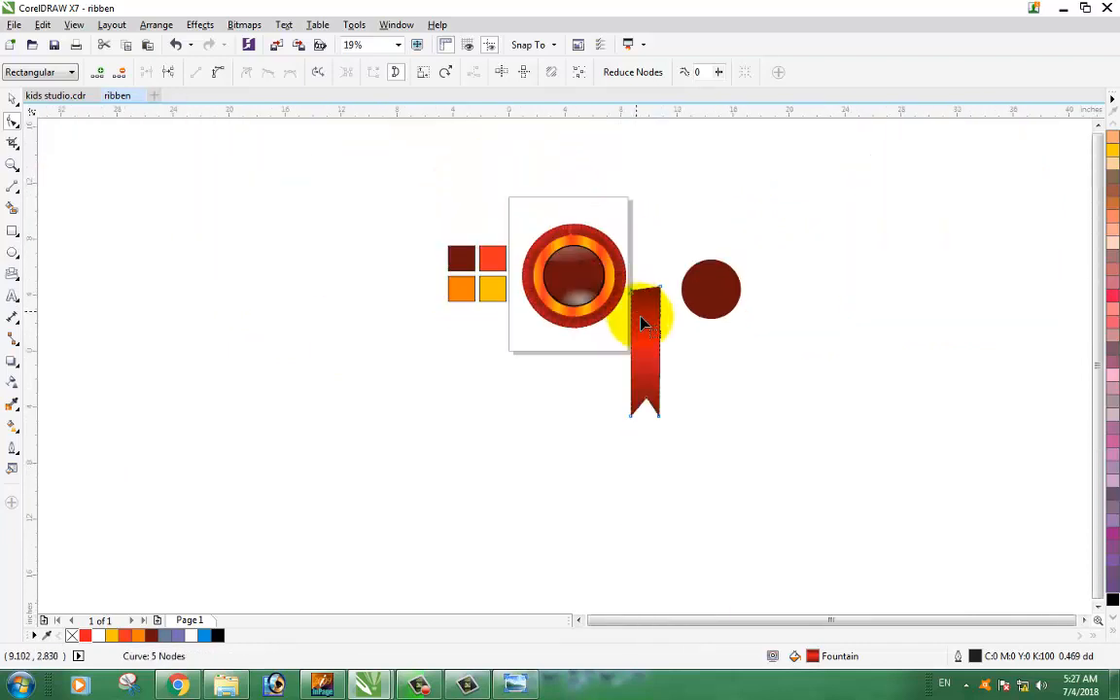
Convert the ribbon tail's right side to a curve and bow it slightly inward.
left_click(660, 348)
scroll(659, 348, "up", 4)
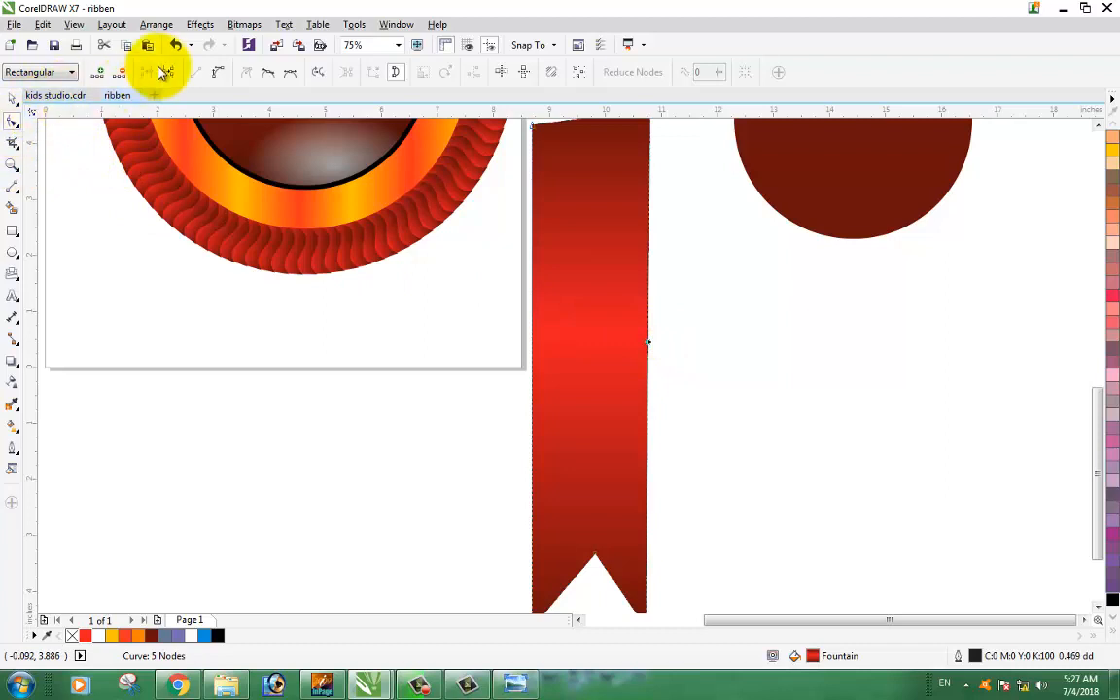
left_click(218, 72)
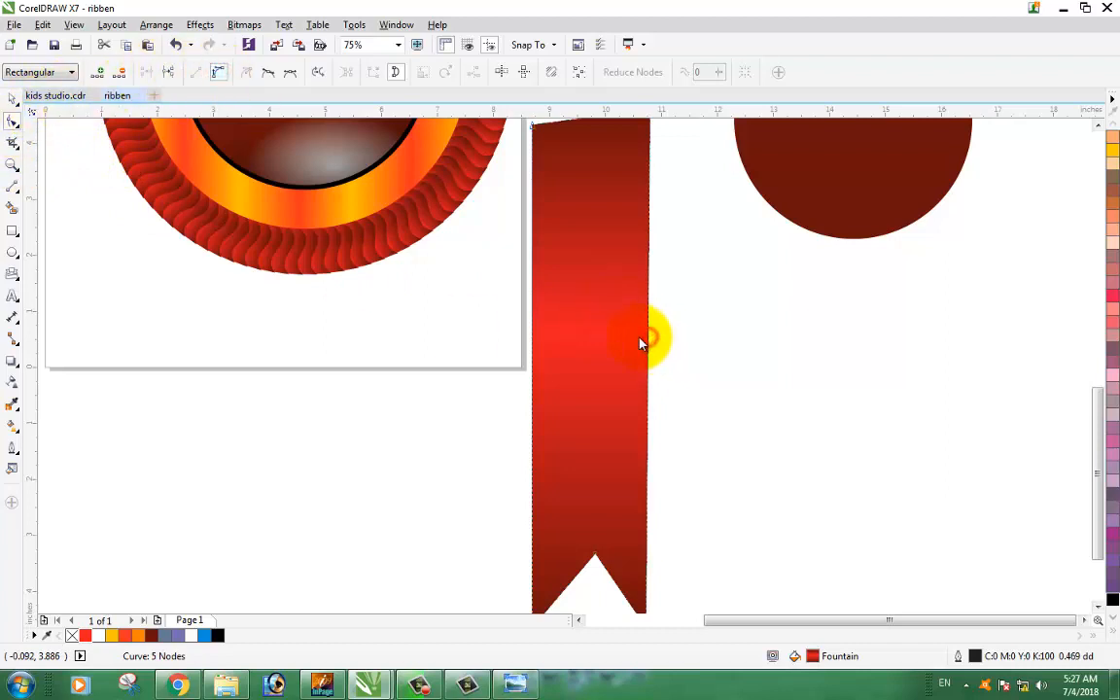
left_click_drag(647, 324, 594, 353)
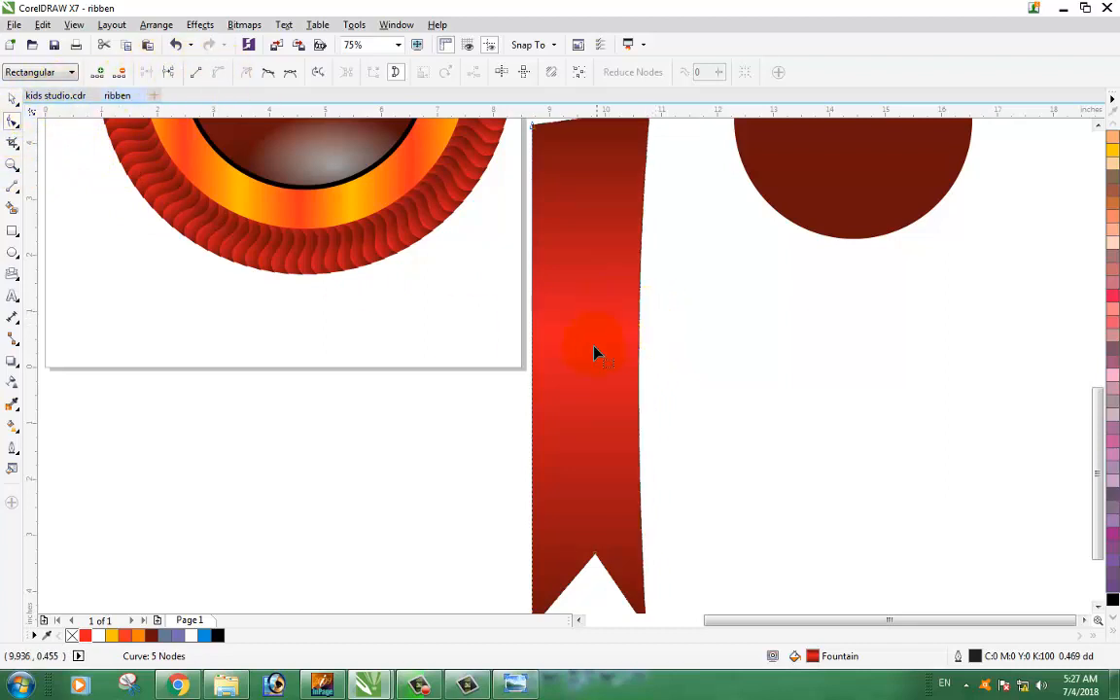
Convert the ribbon tail's left side to a curve and bow it outward to follow the bend of the right side.
left_click(532, 340)
left_click(218, 74)
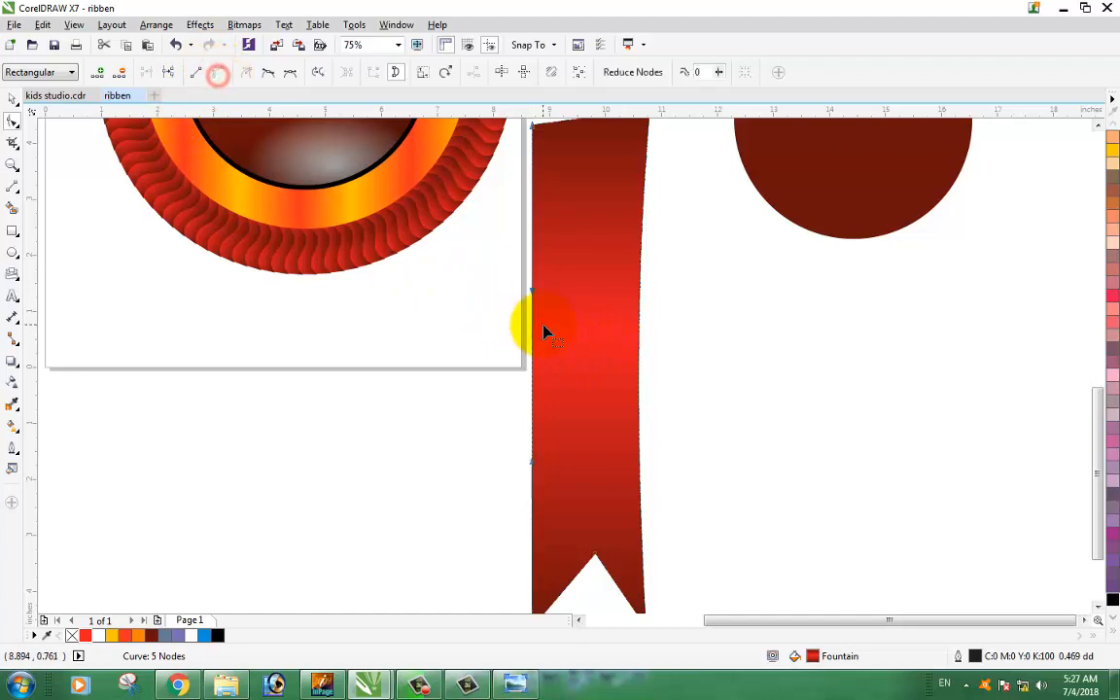
left_click_drag(534, 333, 520, 335)
scroll(520, 336, "down", 2)
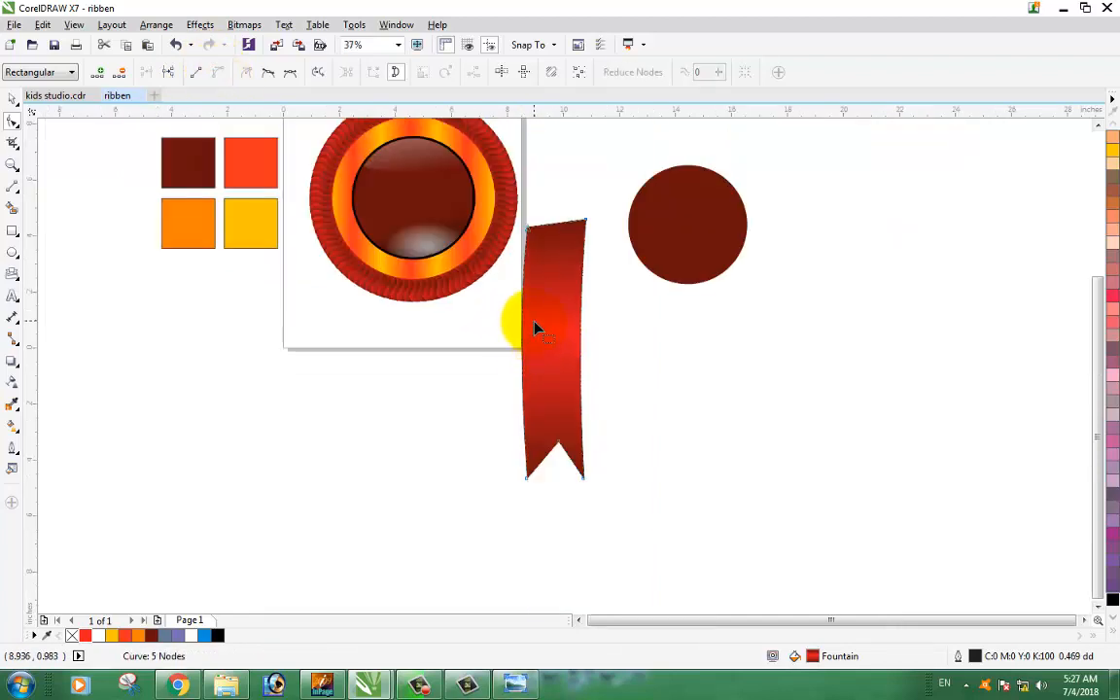
scroll(535, 329, "up", 2)
left_click_drag(512, 349, 505, 348)
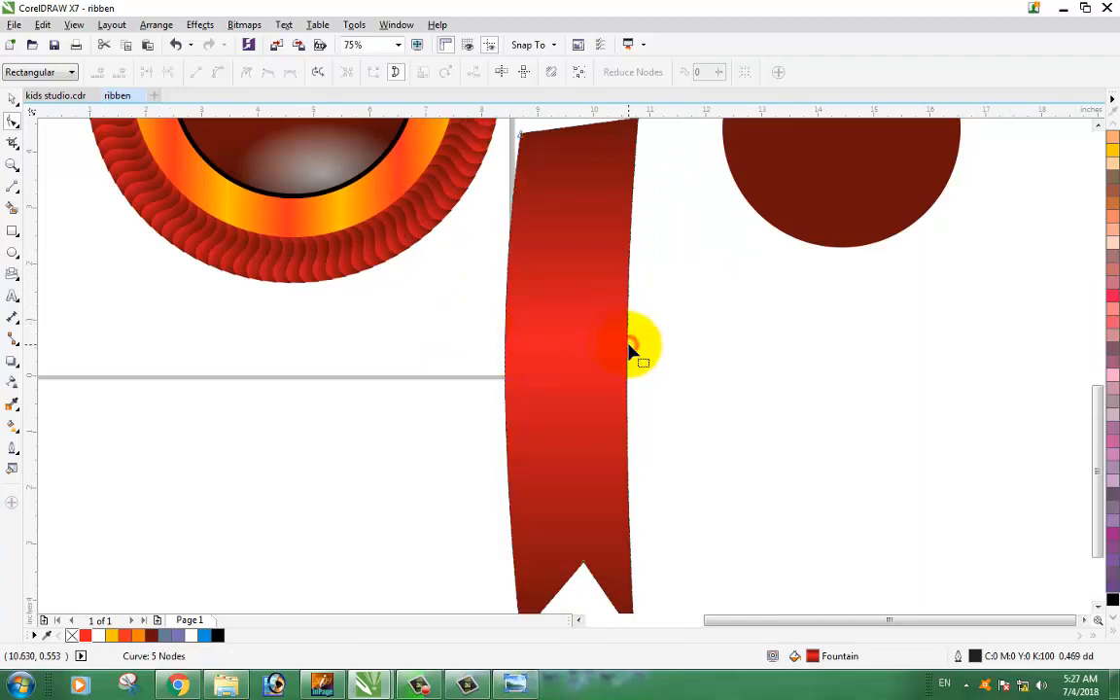
Bend the ribbon tail's right side a little further inward and finish the shape editing.
left_click(617, 346)
left_click(628, 342)
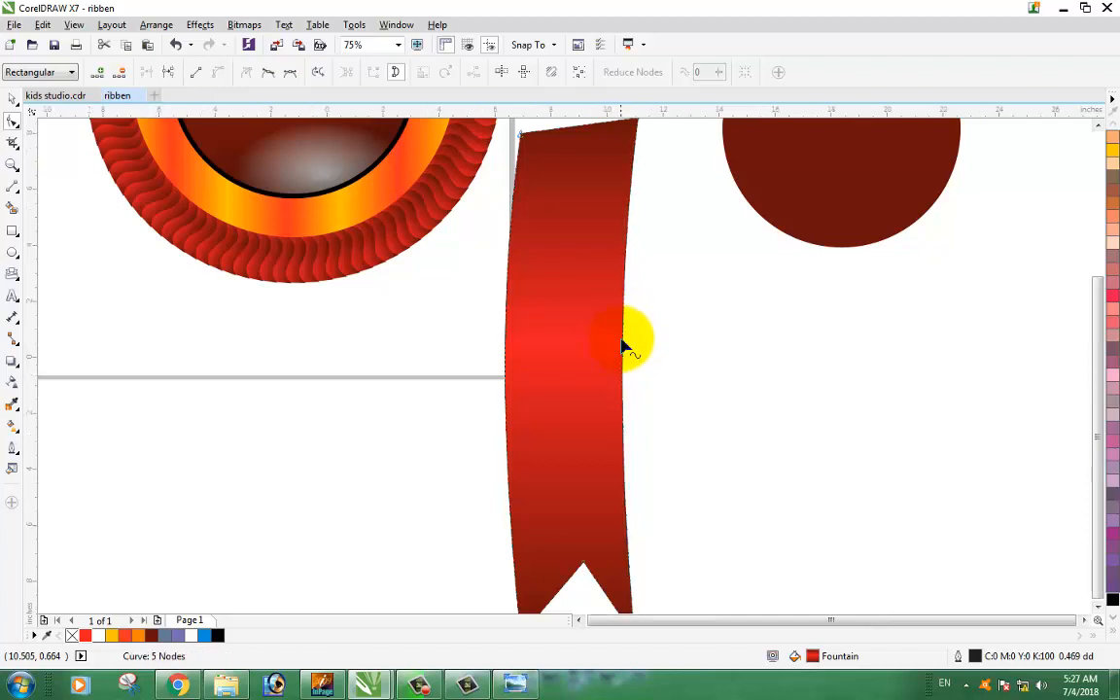
scroll(625, 342, "down", 2)
left_click(12, 97)
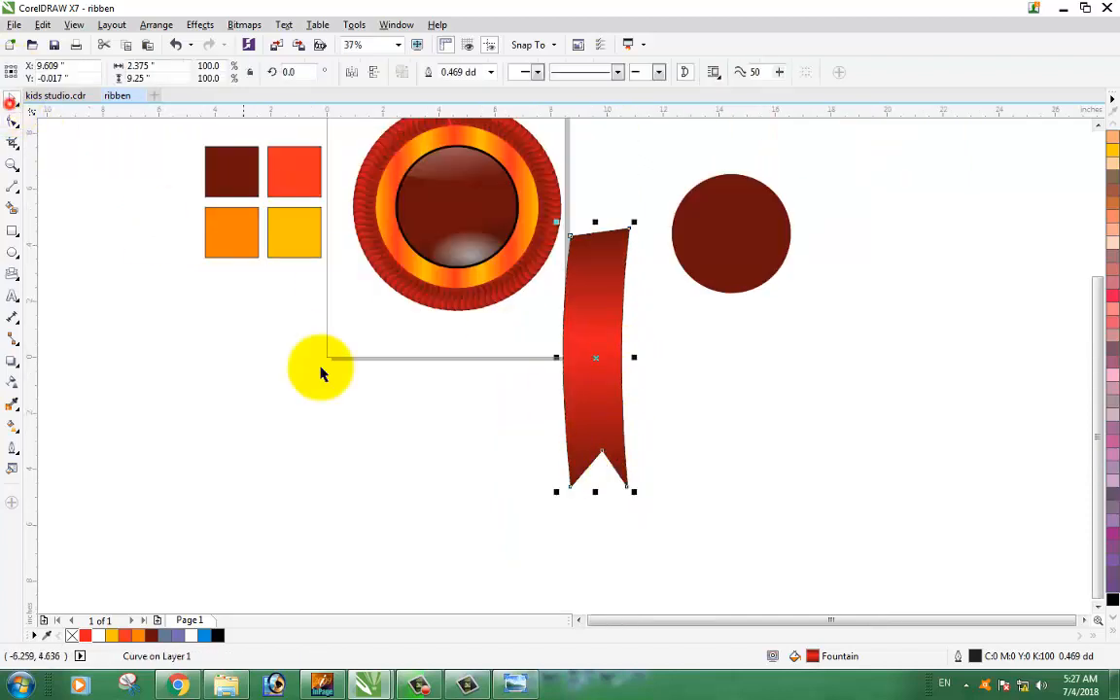
Shorten the ribbon tail to about 8.59 inches tall and place it just below and right of the badge.
left_click(460, 428)
left_click_drag(607, 435, 618, 443)
left_click_drag(608, 500, 606, 481)
left_click(745, 355)
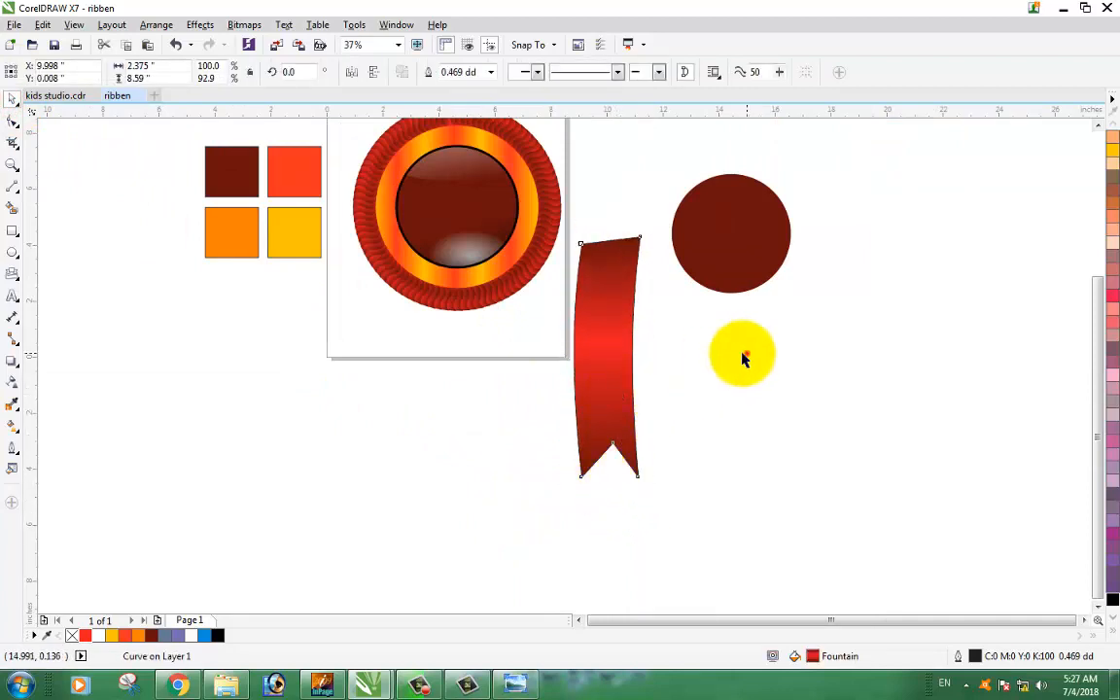
left_click(613, 350)
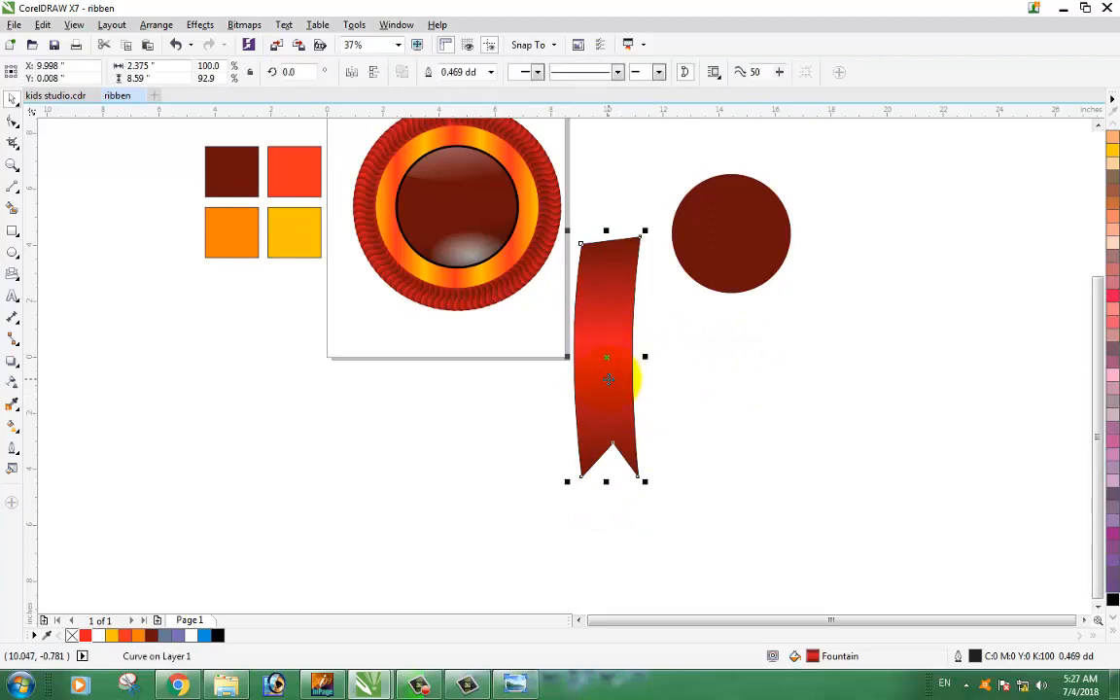
left_click(712, 380)
left_click_drag(631, 323, 620, 361)
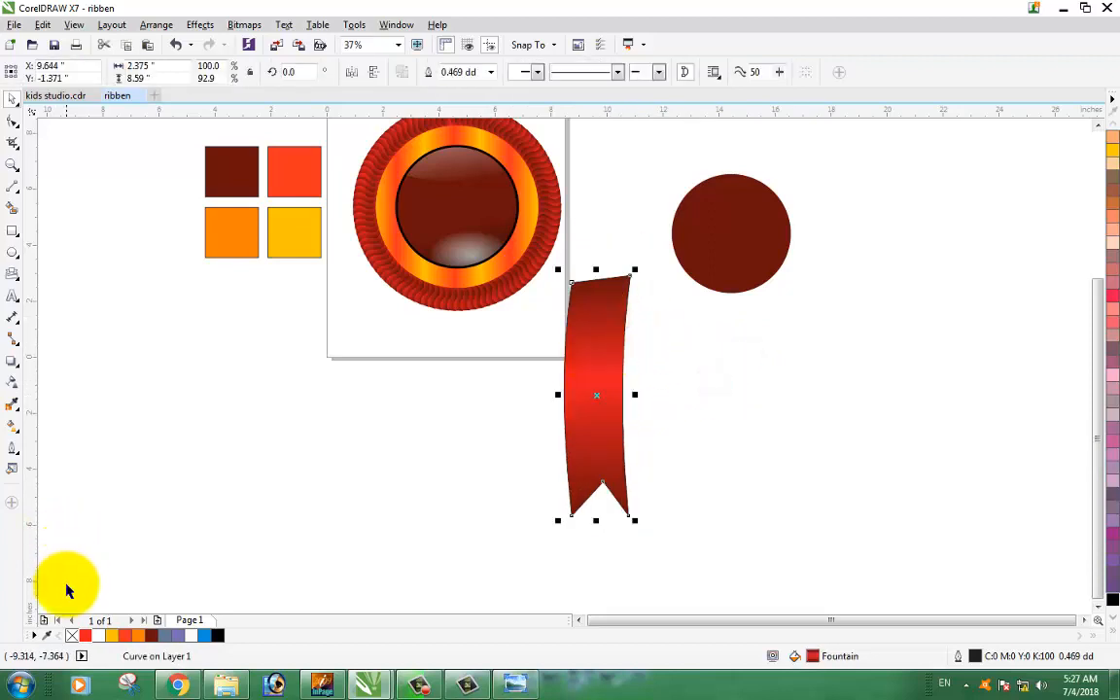
Remove the ribbon tail's outline.
right_click(72, 635)
left_click(320, 461)
Try to contour the ribbon tail inward with a 1.188-inch offset.
left_click(610, 418)
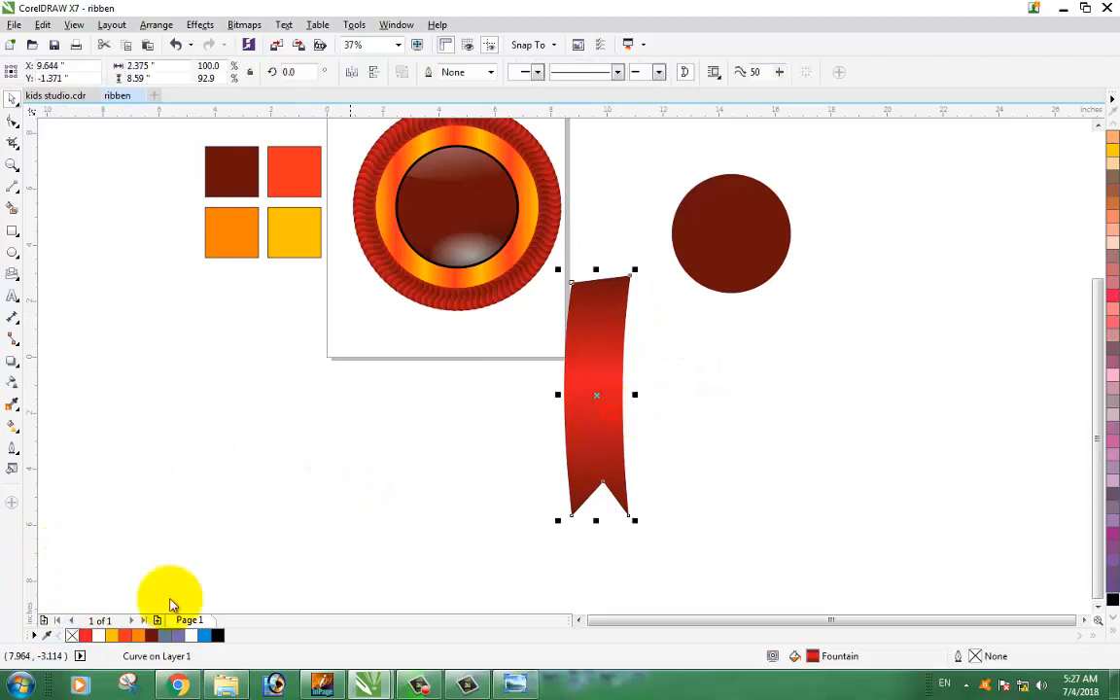
left_click(20, 369)
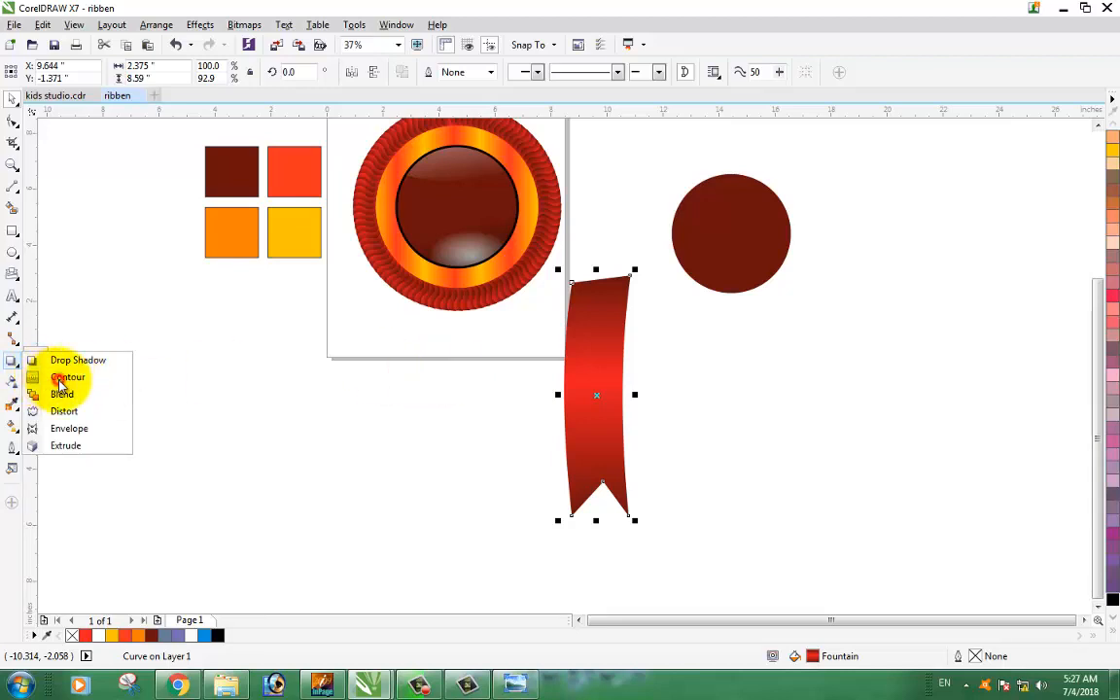
left_click(436, 454)
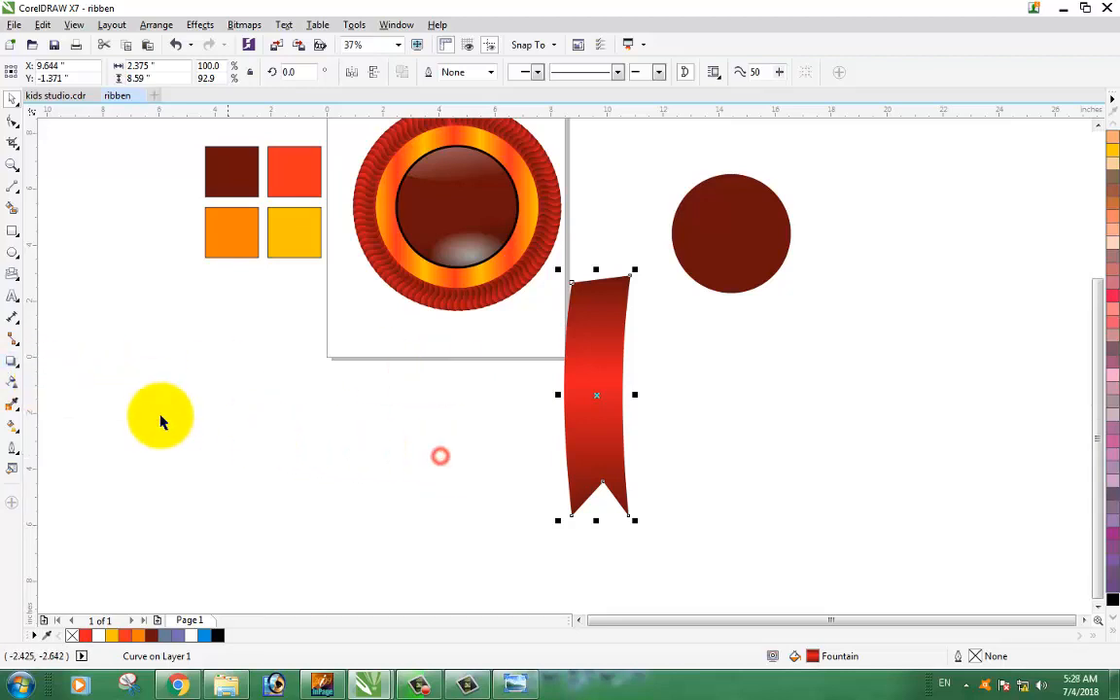
left_click(18, 369)
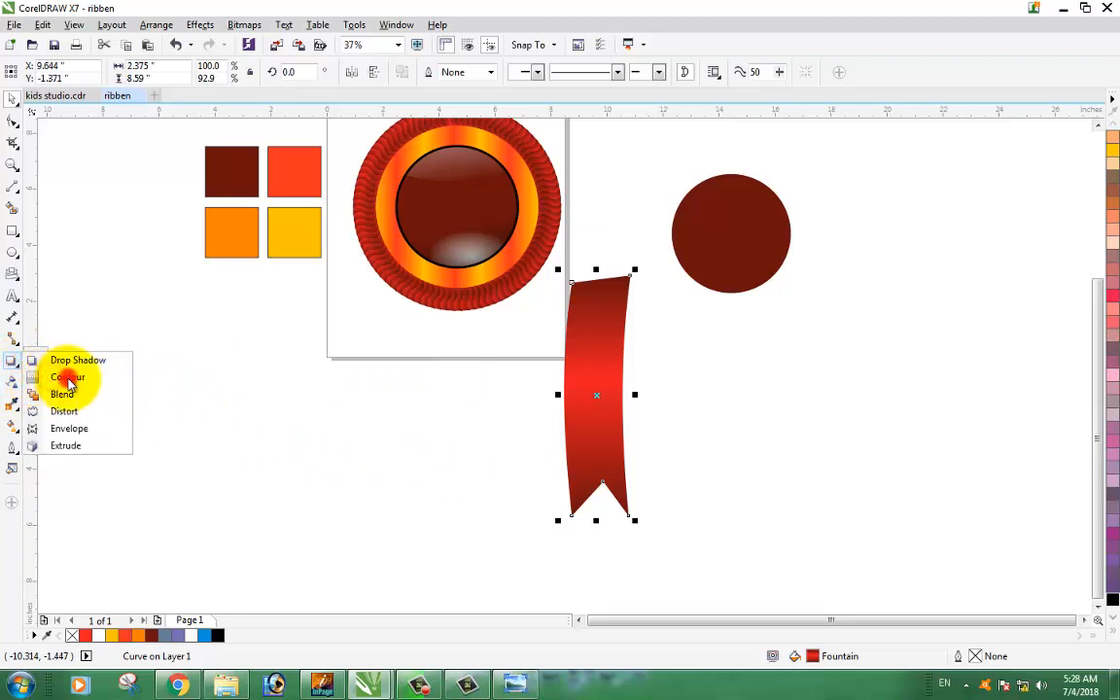
left_click(358, 425)
left_click(17, 363)
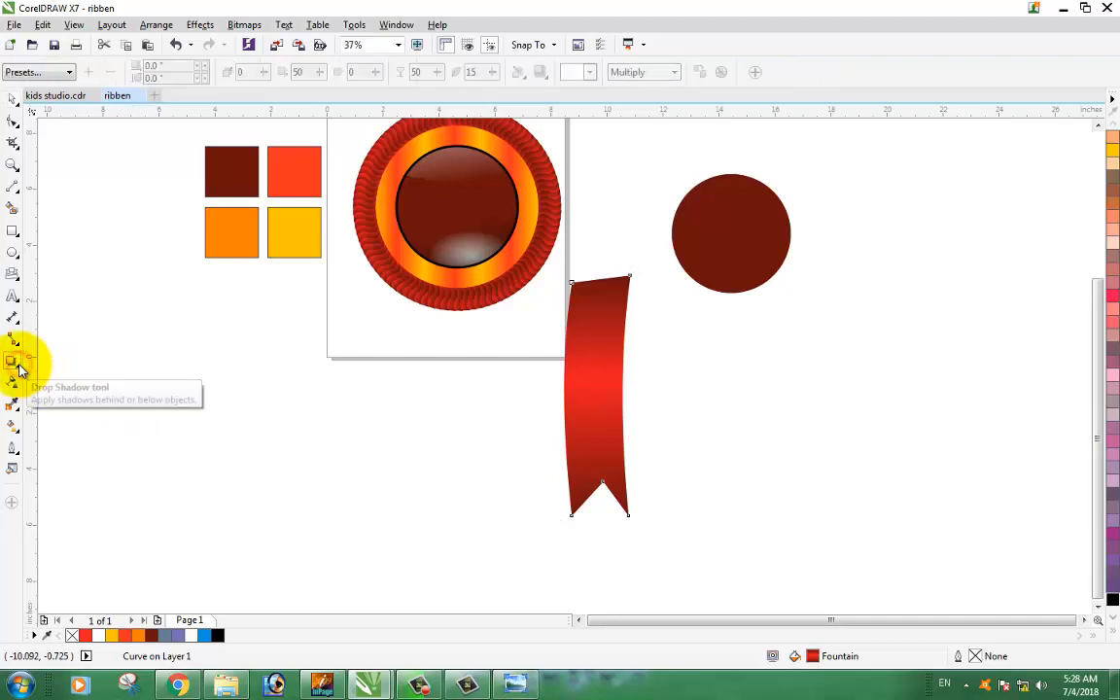
left_click_drag(17, 367, 44, 379)
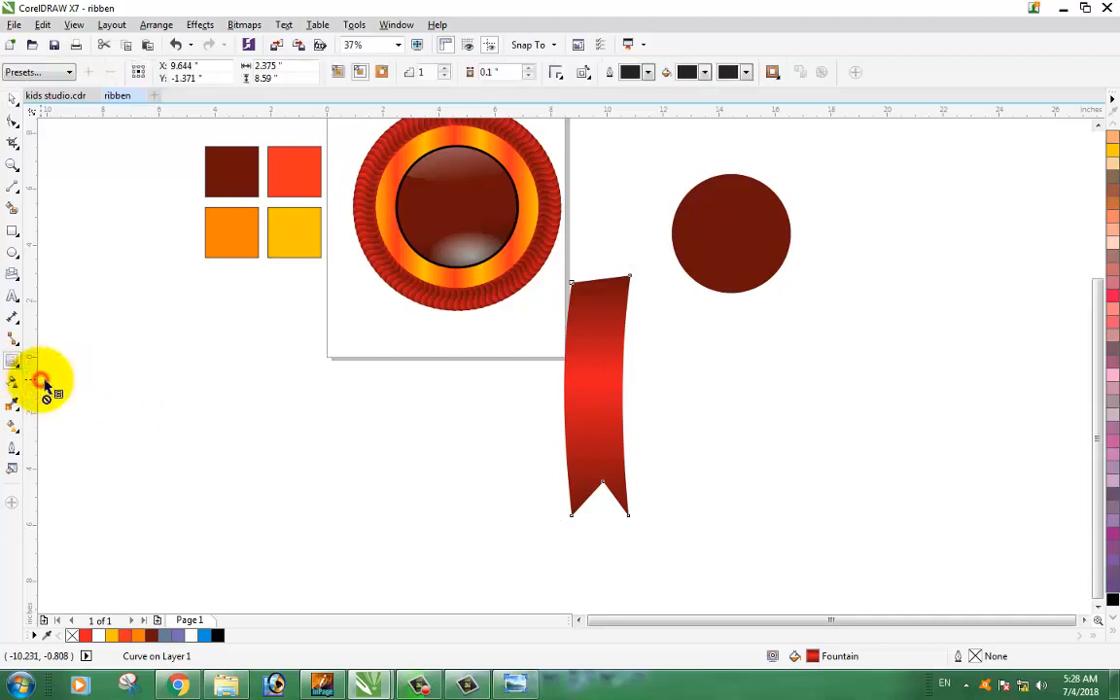
left_click_drag(567, 394, 600, 360)
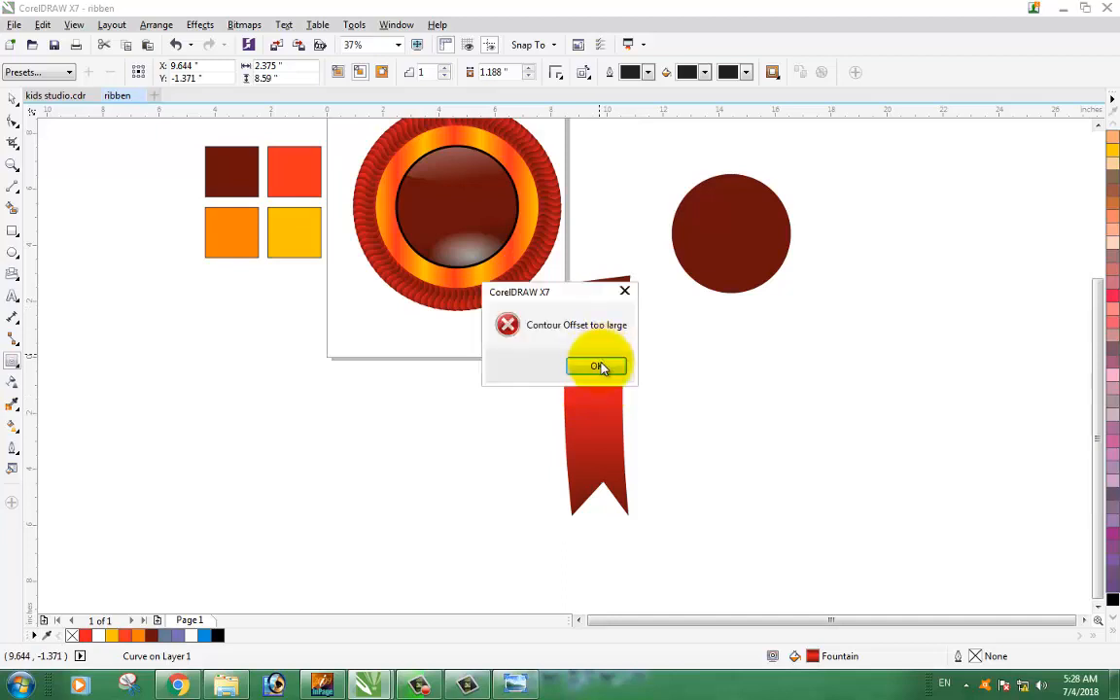
left_click(599, 364)
Move the ribbon tail slightly down and add a one-step inward contour with a 0.174-inch offset.
left_click(12, 98)
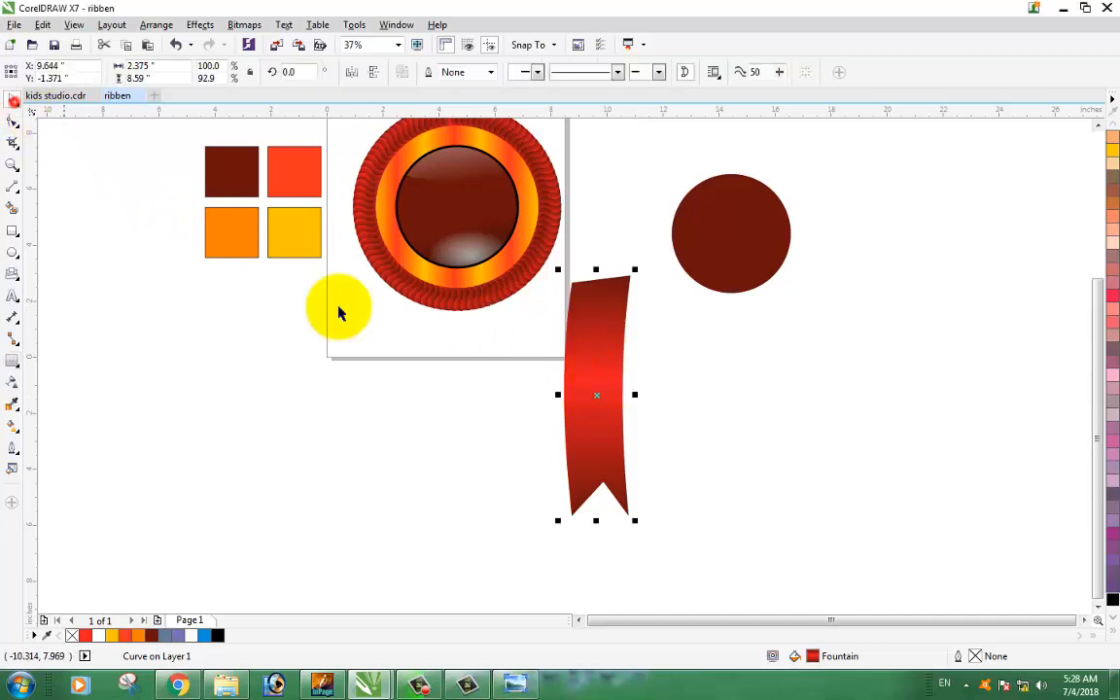
left_click_drag(595, 336, 595, 378)
left_click(19, 372)
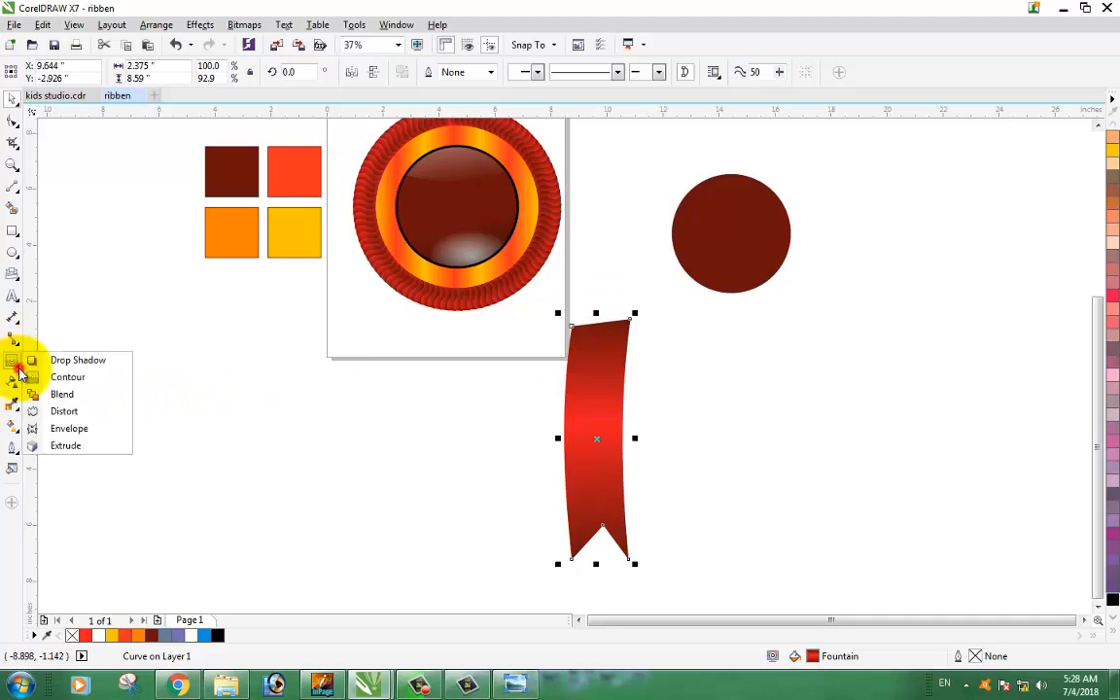
left_click(59, 375)
mouse_move(544, 413)
left_mouse_down()
mouse_move(607, 429)
mouse_move(569, 437)
left_mouse_up()
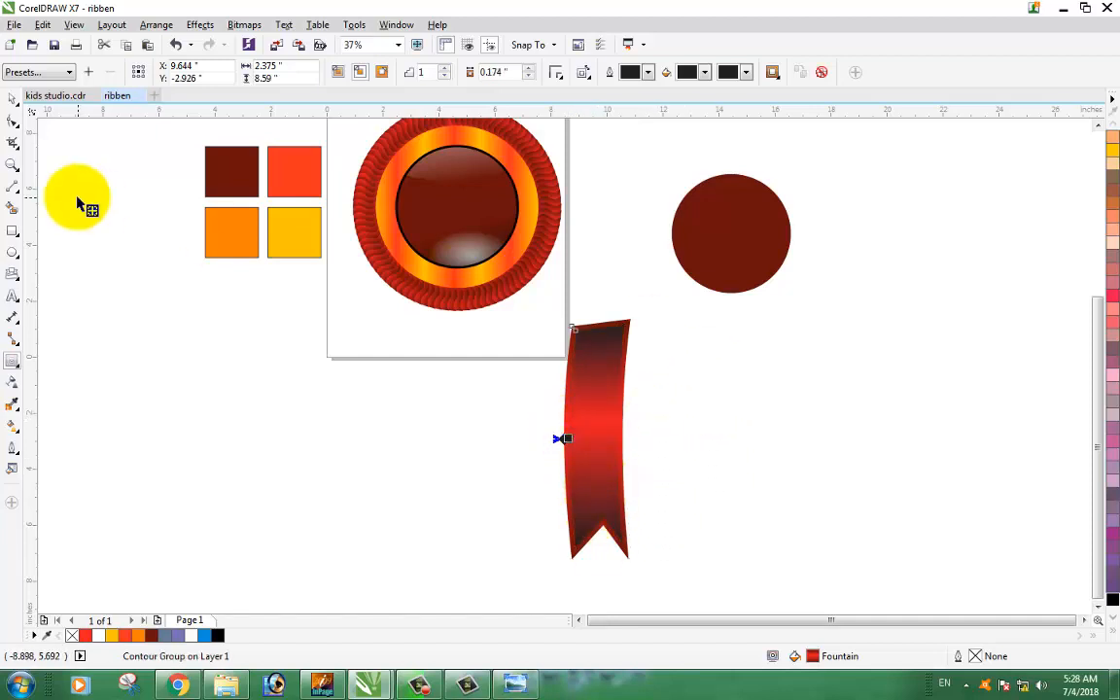
left_click(12, 99)
left_click(703, 424)
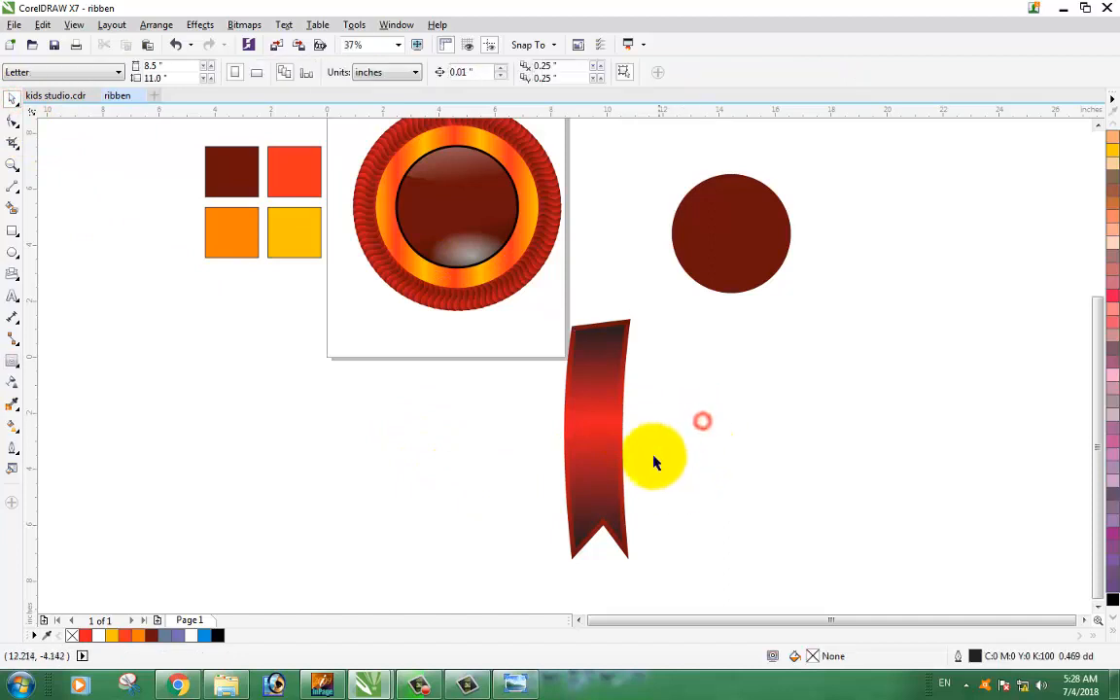
Try filling the contoured ribbon tail with golden yellow, undo it, and browse the contour's outline colours.
left_click(587, 402)
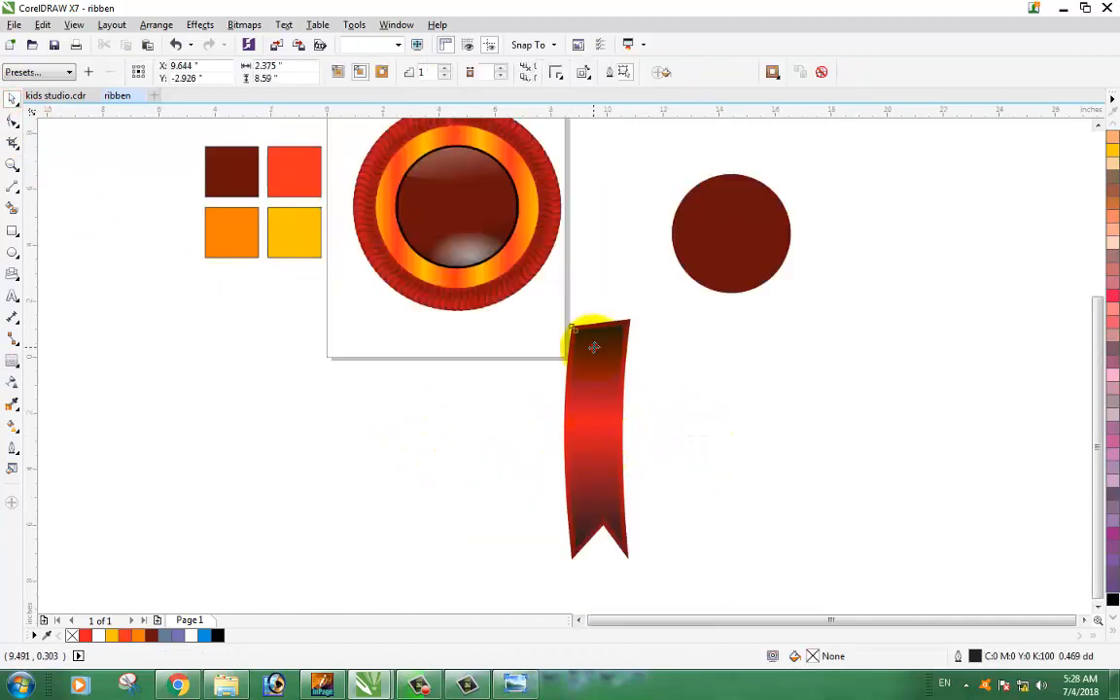
left_click(112, 635)
key("ctrl+z")
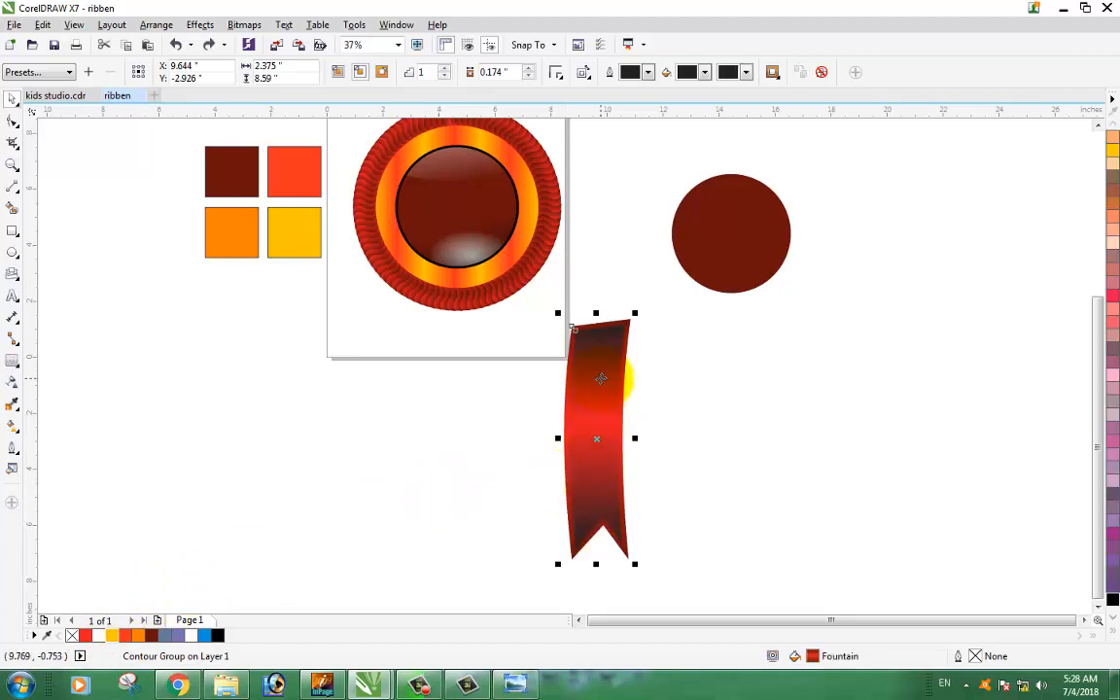
left_click(647, 72)
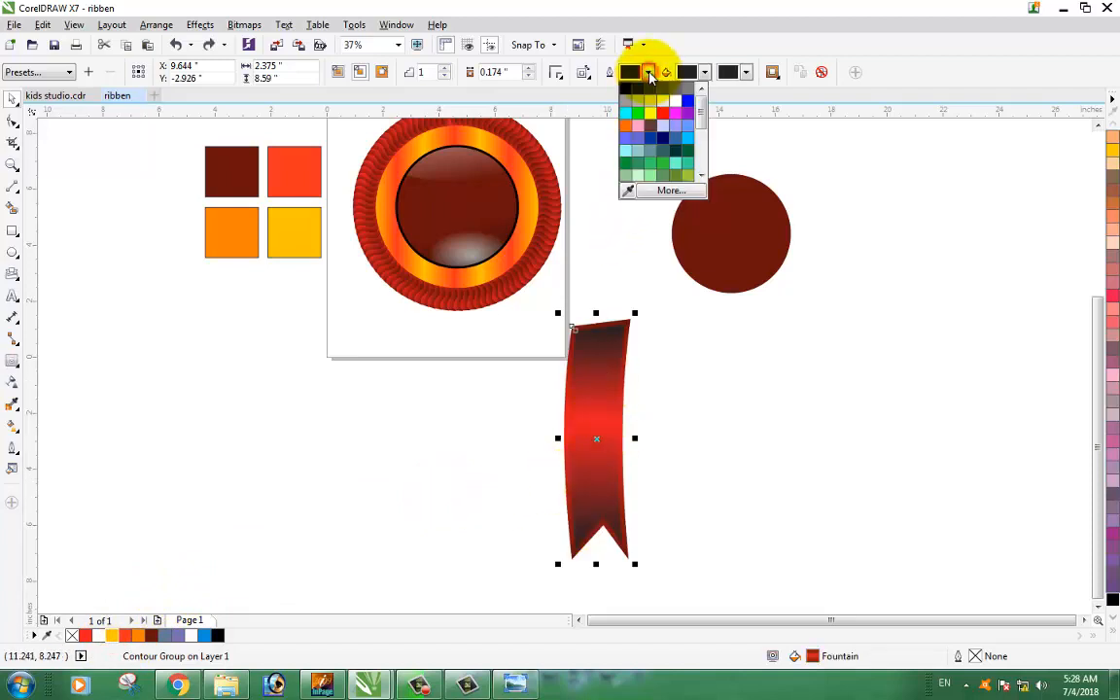
left_click(702, 176)
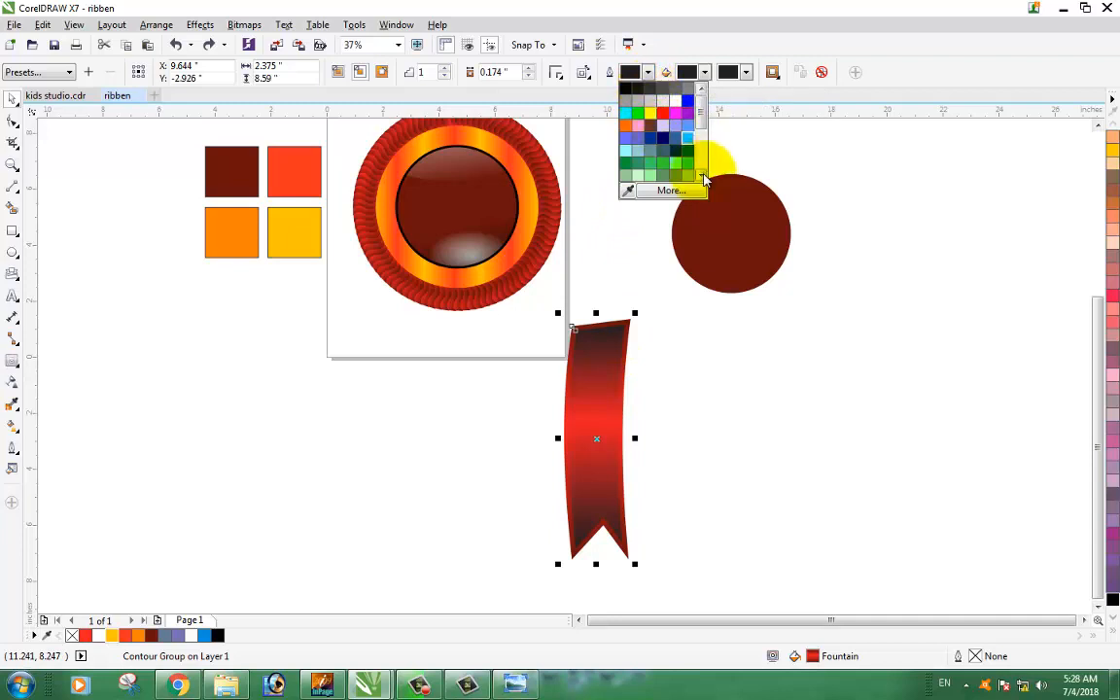
left_click_drag(701, 115, 700, 168)
left_click(674, 380)
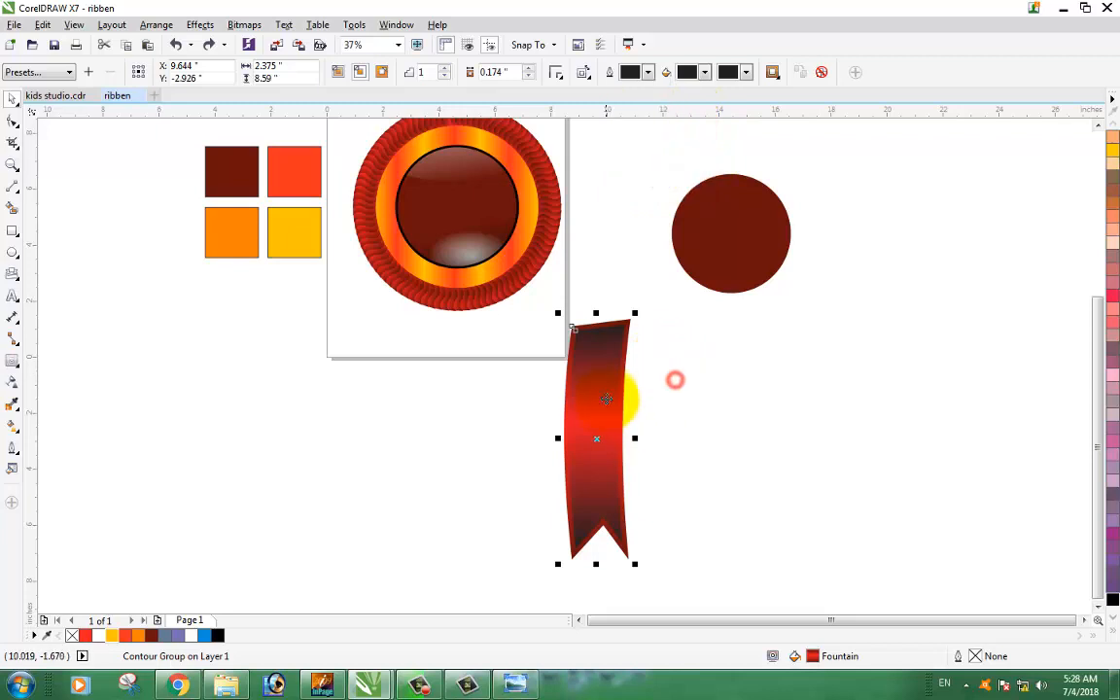
Try to narrow the contoured ribbon tail to about 1.8 inches wide.
left_click(622, 450)
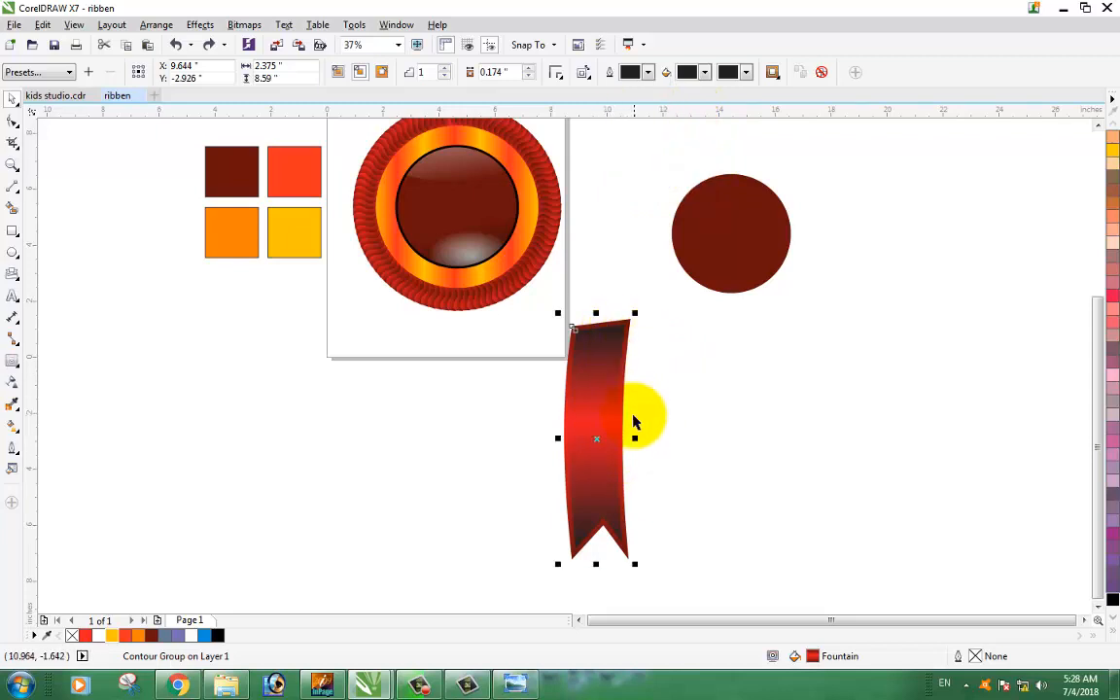
left_click(634, 438)
left_click_drag(634, 439, 630, 439)
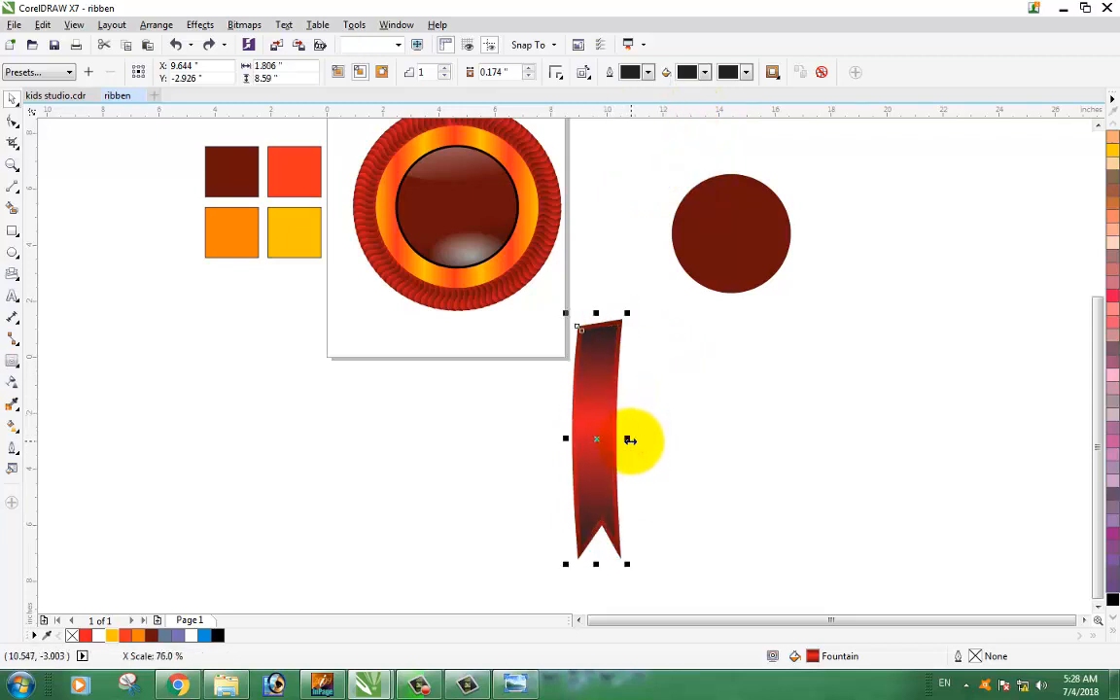
left_click(630, 440, "ctrl")
scroll(629, 439, "up", 2)
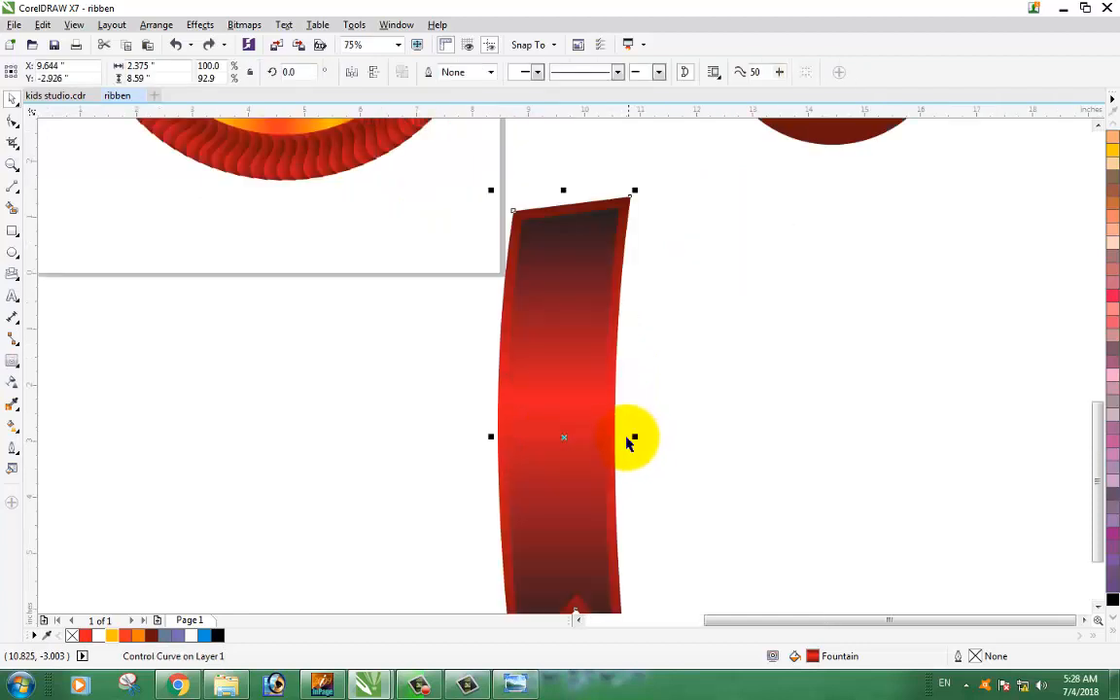
Break the ribbon tail's contour group apart so the inner shape is a separate object.
left_click(565, 269)
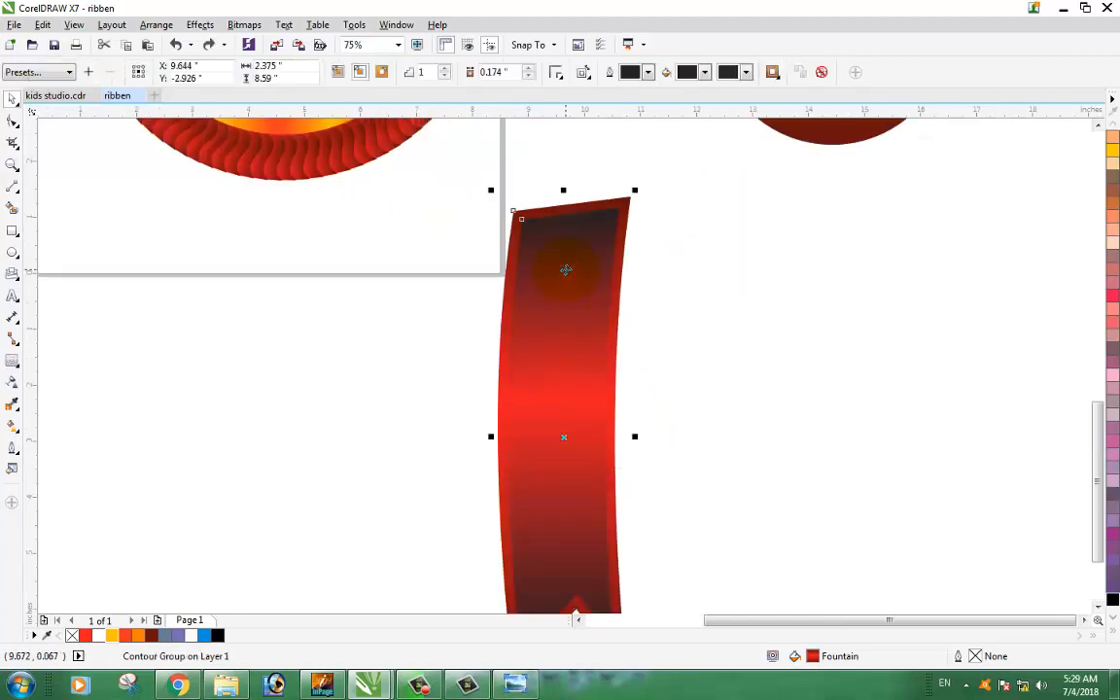
key("ctrl+k")
left_click(705, 340)
Try moving the separated inner shape off the ribbon tail, then undo the move.
left_click_drag(625, 320, 351, 339)
key("ctrl+z")
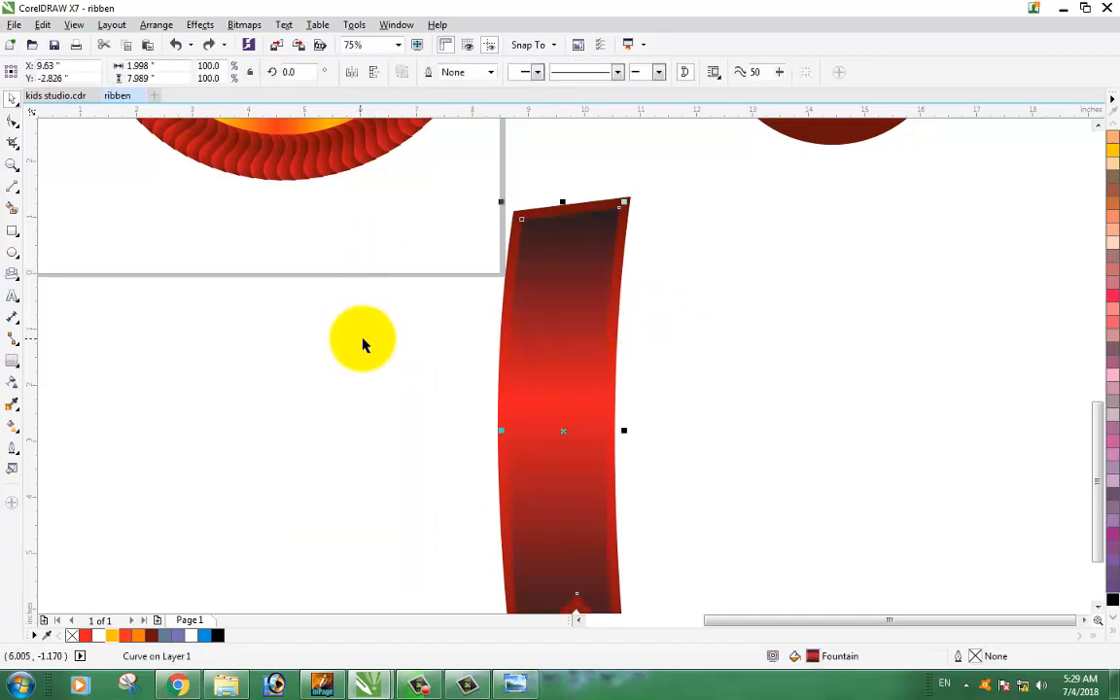
right_click(553, 375)
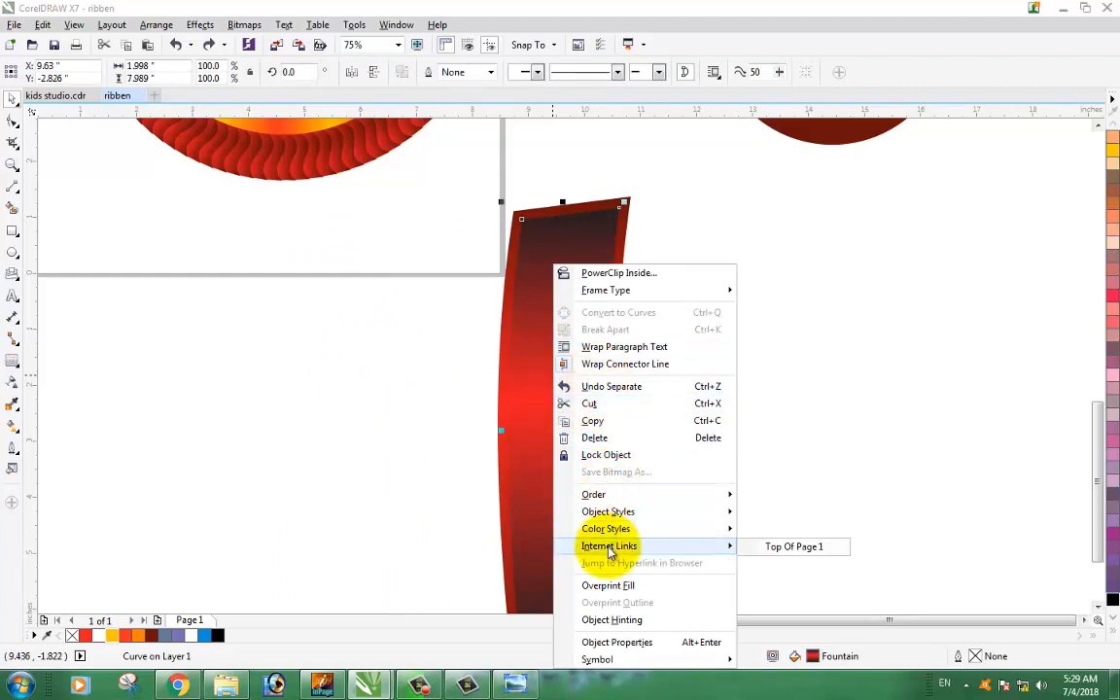
left_click(868, 441)
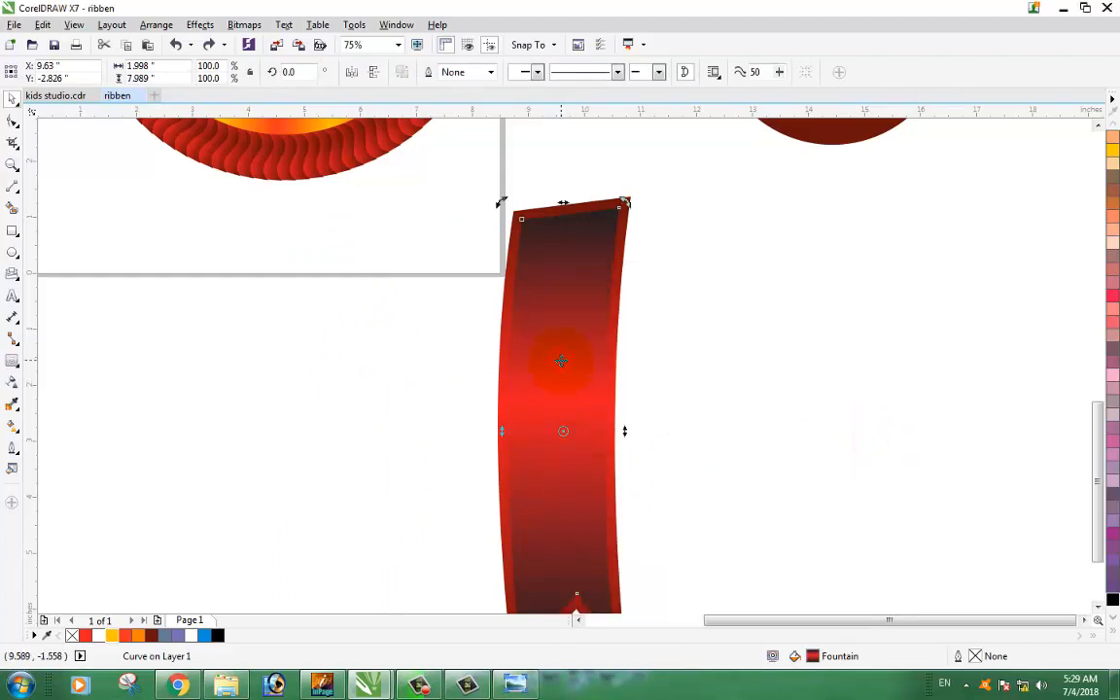
Fill the separated inner shape of the ribbon tail with golden yellow (#FFC300).
left_click(561, 360)
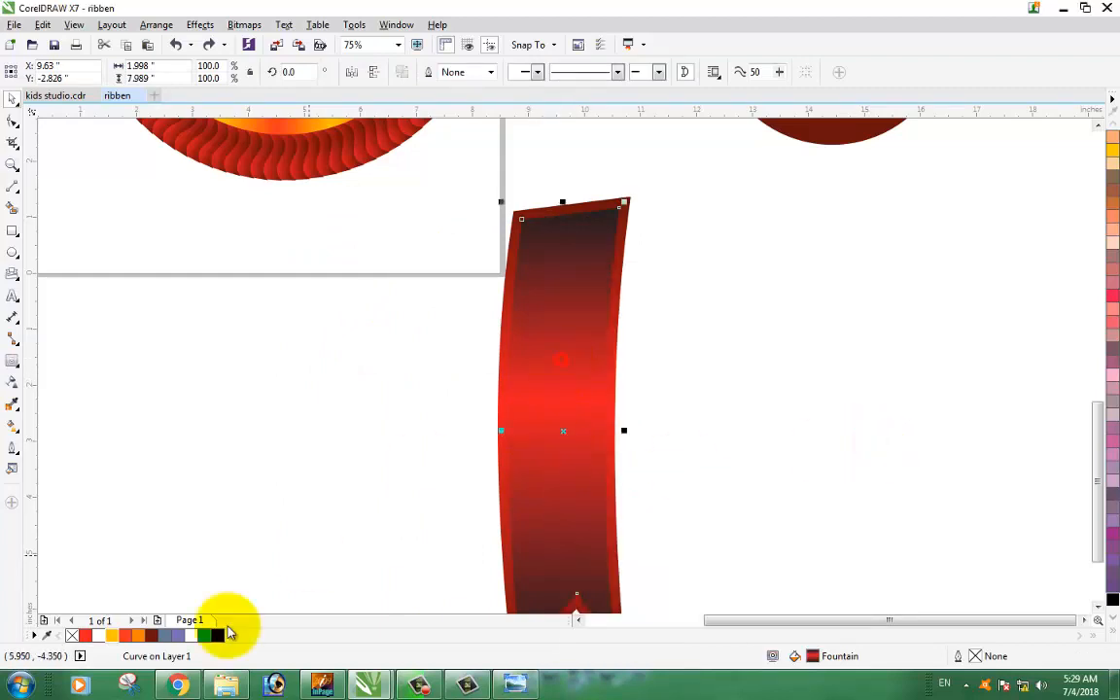
left_click(110, 634)
left_click(254, 512)
scroll(357, 419, "down", 2)
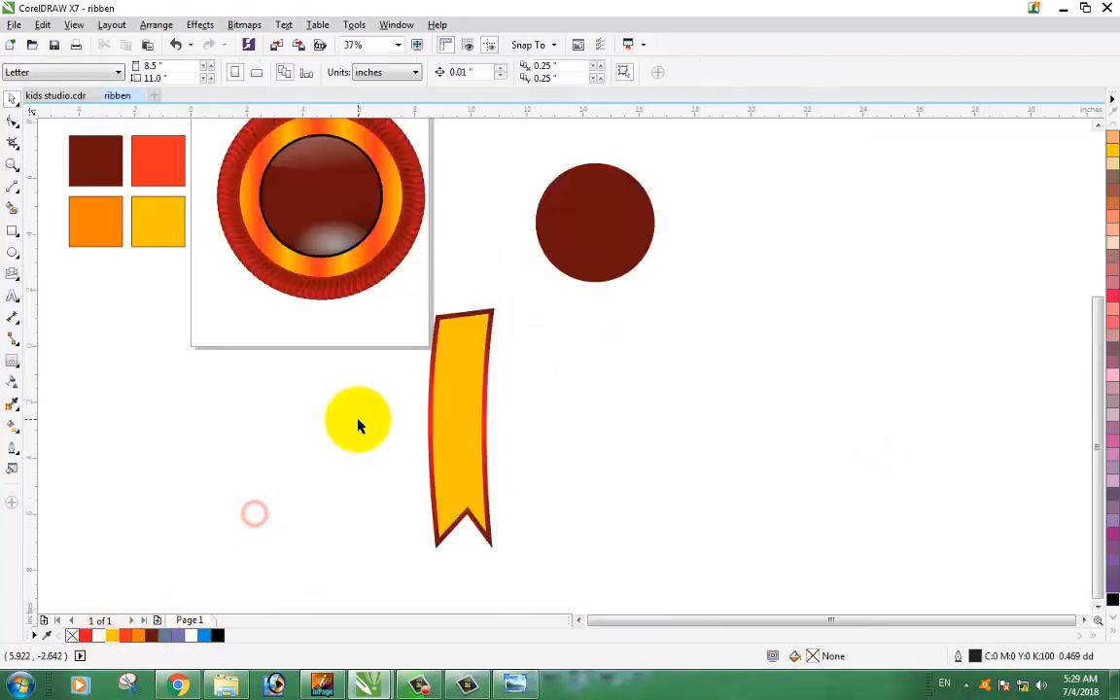
Try narrowing the yellow inner shape to about 1.49 inches wide, then undo back to its gradient fill.
left_click(464, 440)
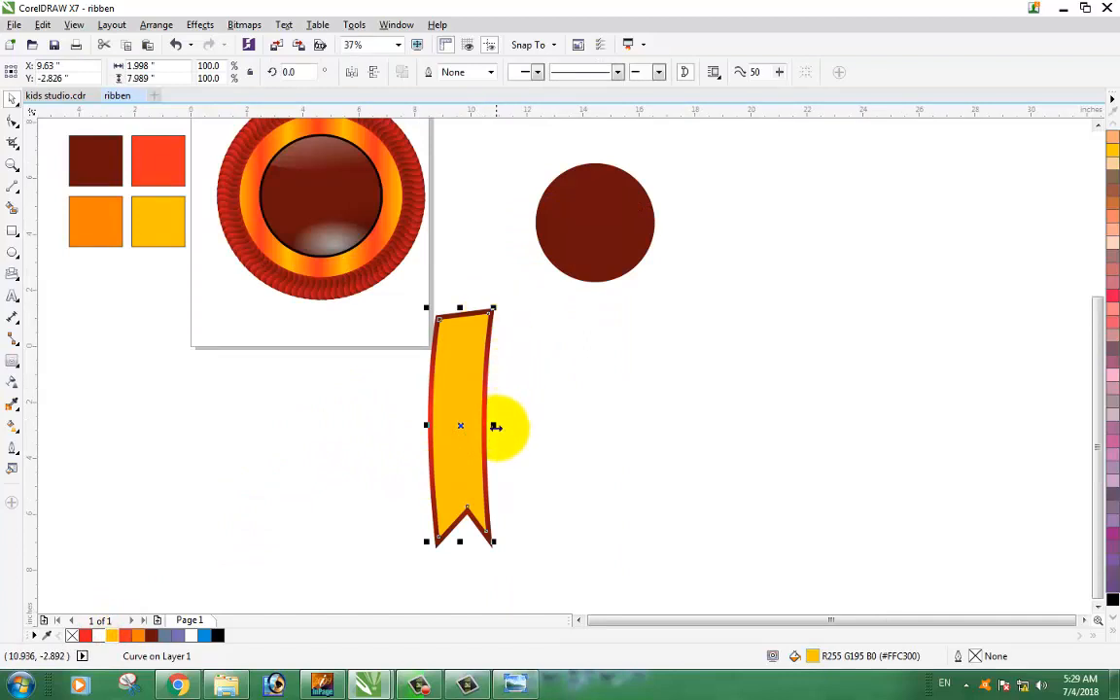
left_click_drag(493, 427, 487, 433)
scroll(476, 447, "up", 2)
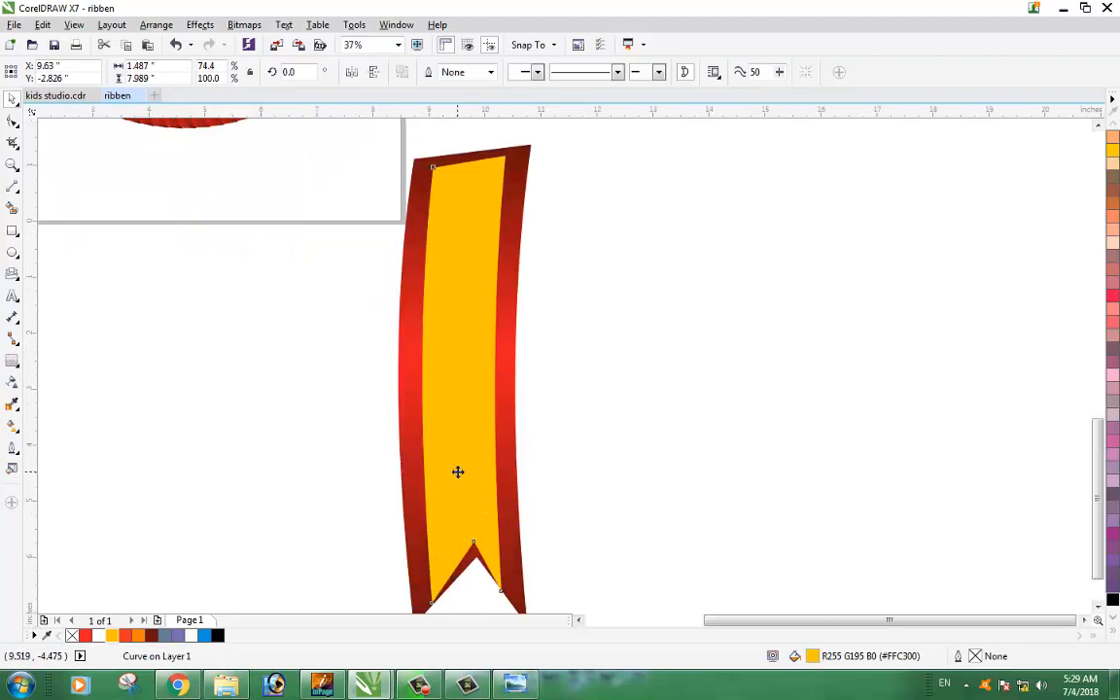
scroll(464, 533, "down", 3)
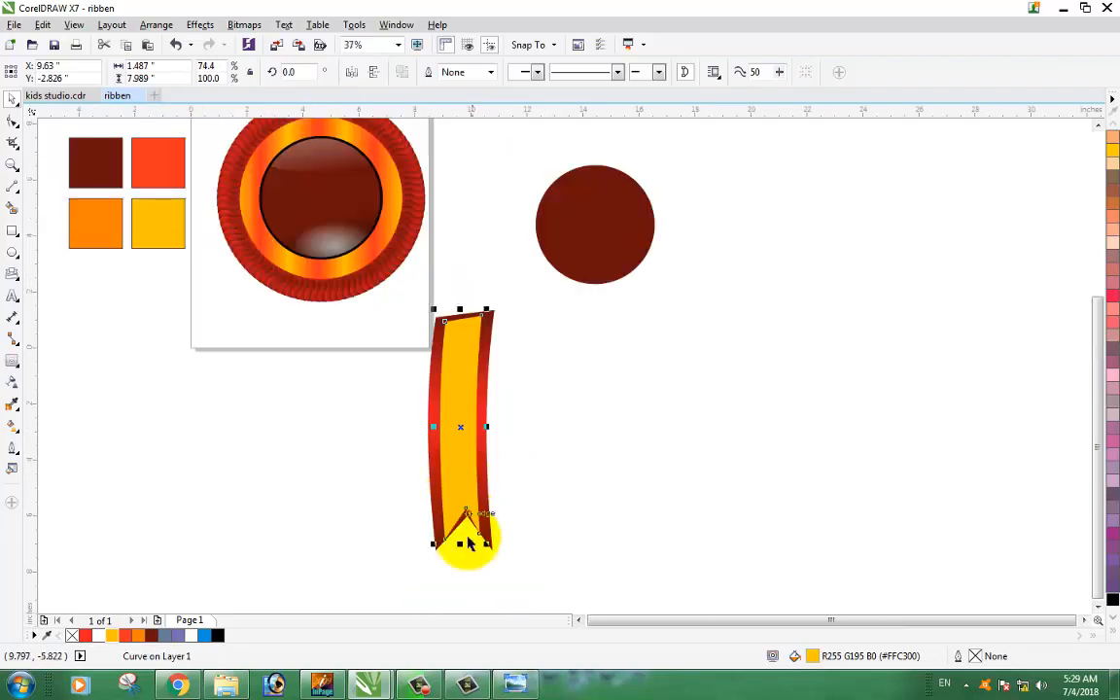
scroll(470, 559, "up", 3)
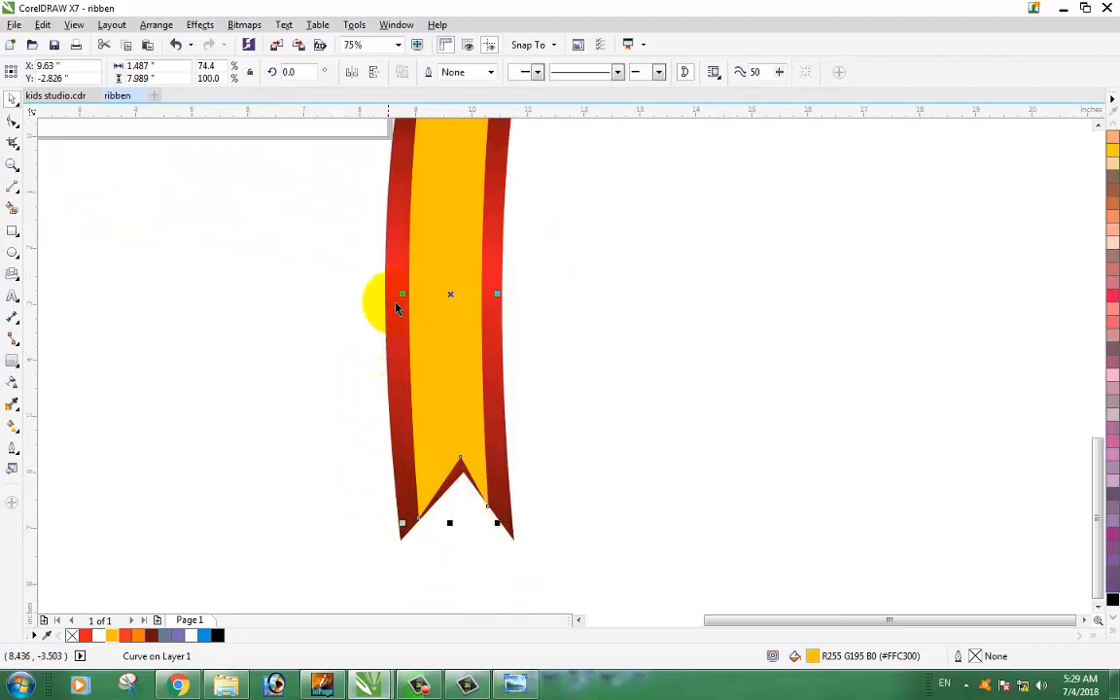
double_click(434, 210)
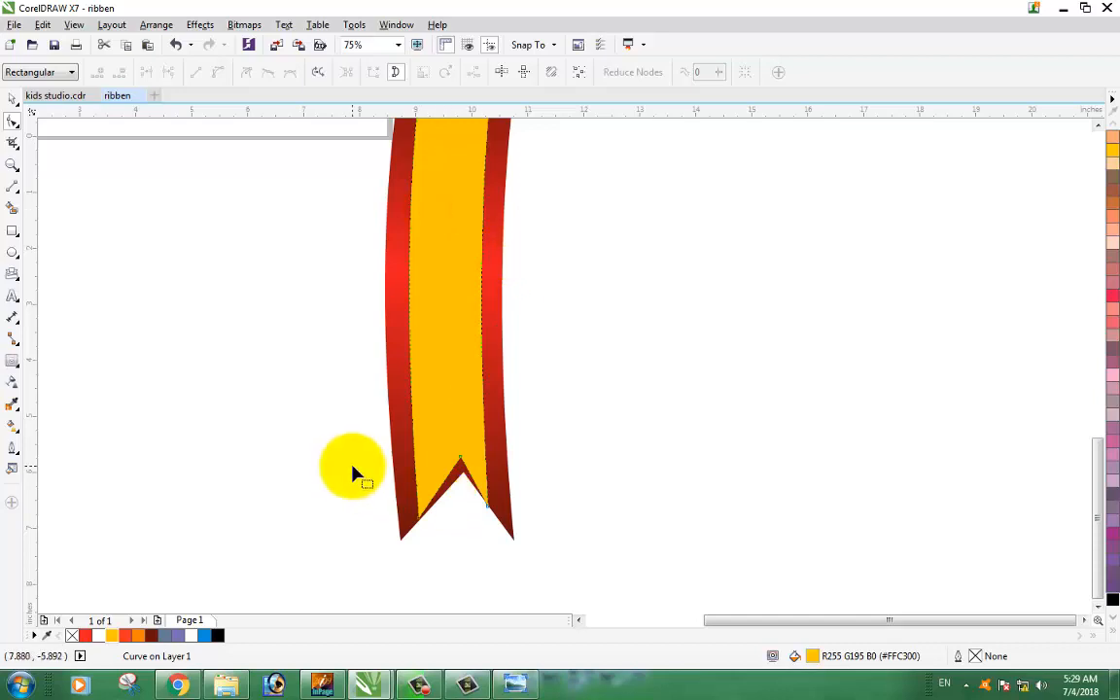
key("ctrl+z")
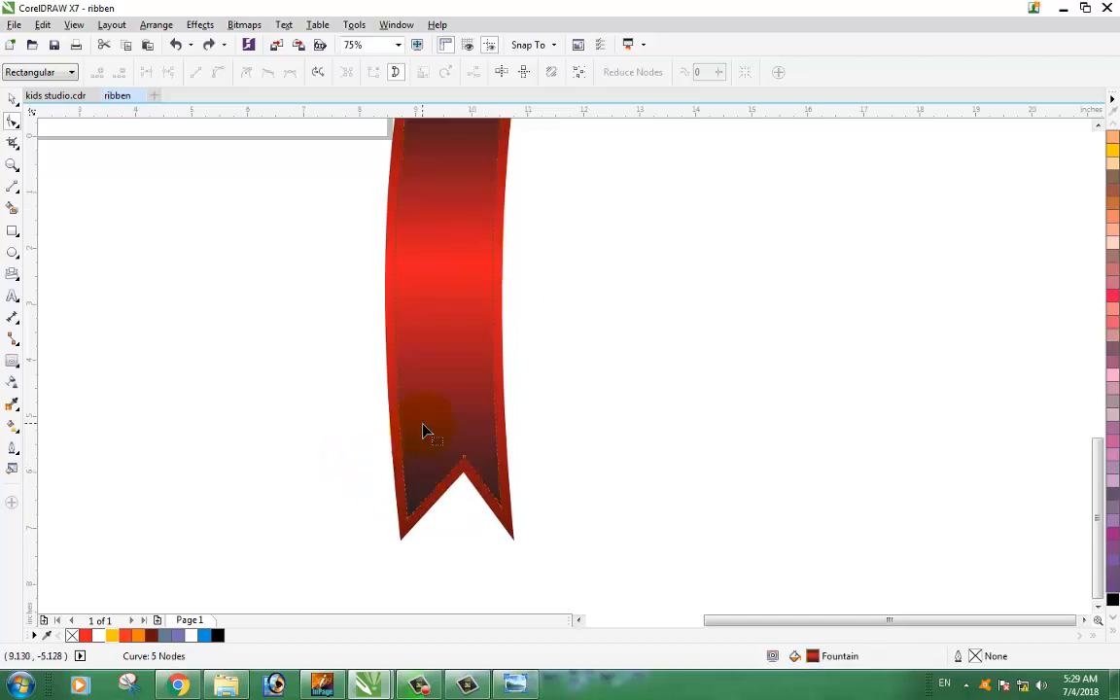
Fill the inner shape with golden yellow (#FFC300) and lower its bottom corner and notch nodes to the ribbon tail's lower edge.
scroll(425, 430, "down", 2)
left_click(112, 634)
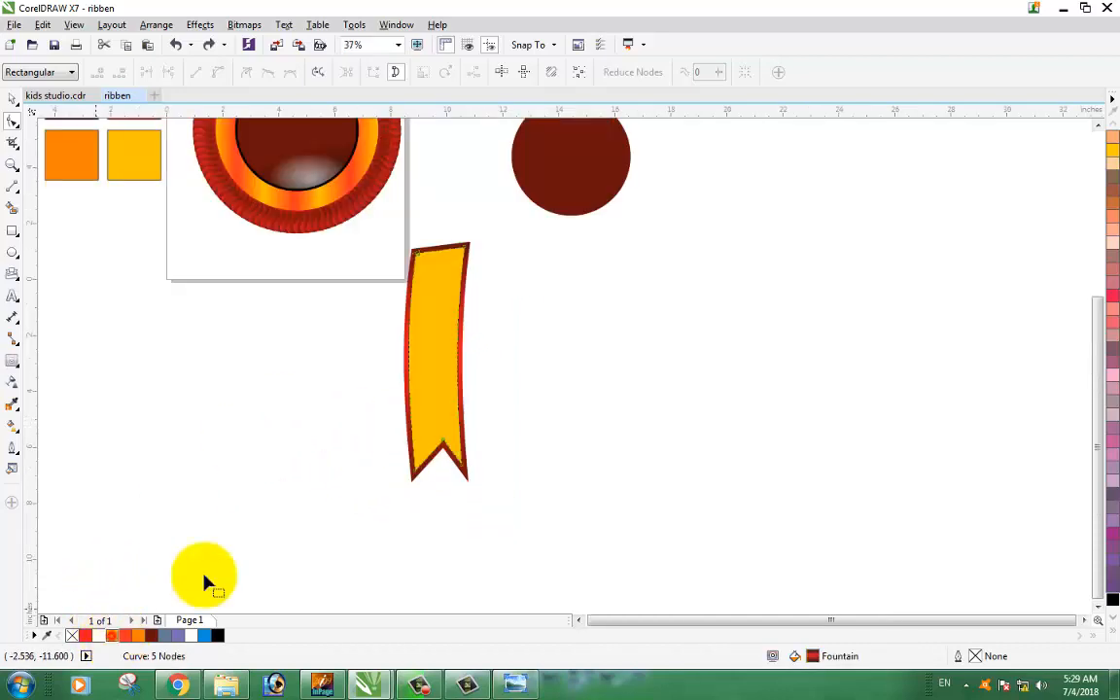
scroll(420, 464, "up", 2)
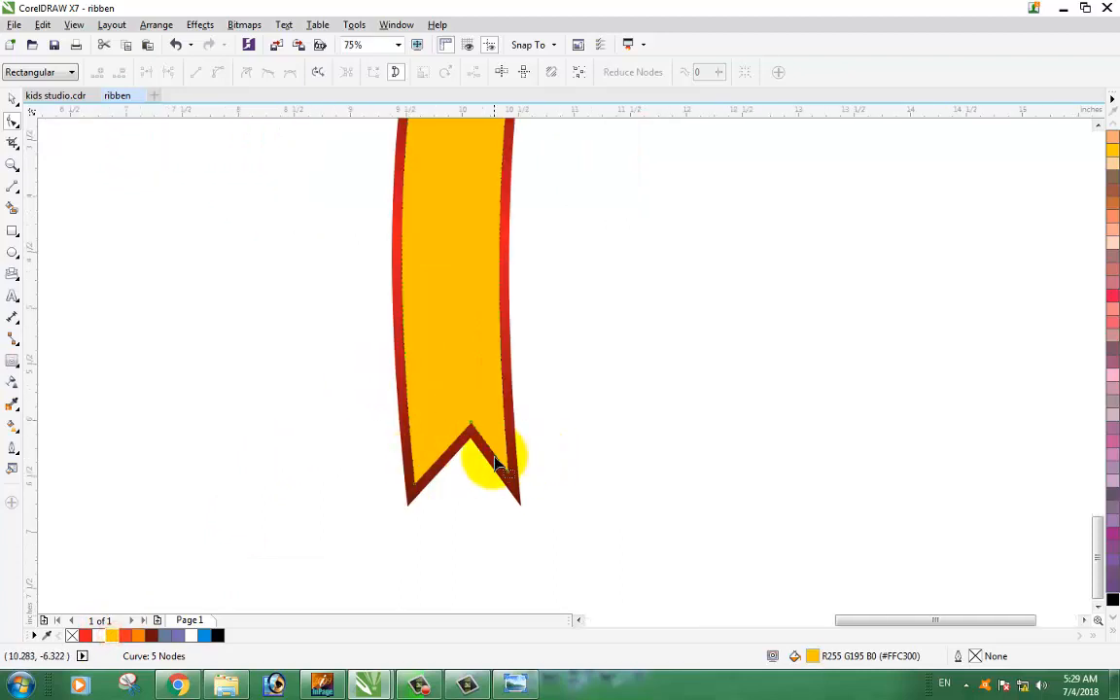
scroll(495, 462, "up", 1)
left_click_drag(216, 351, 646, 544)
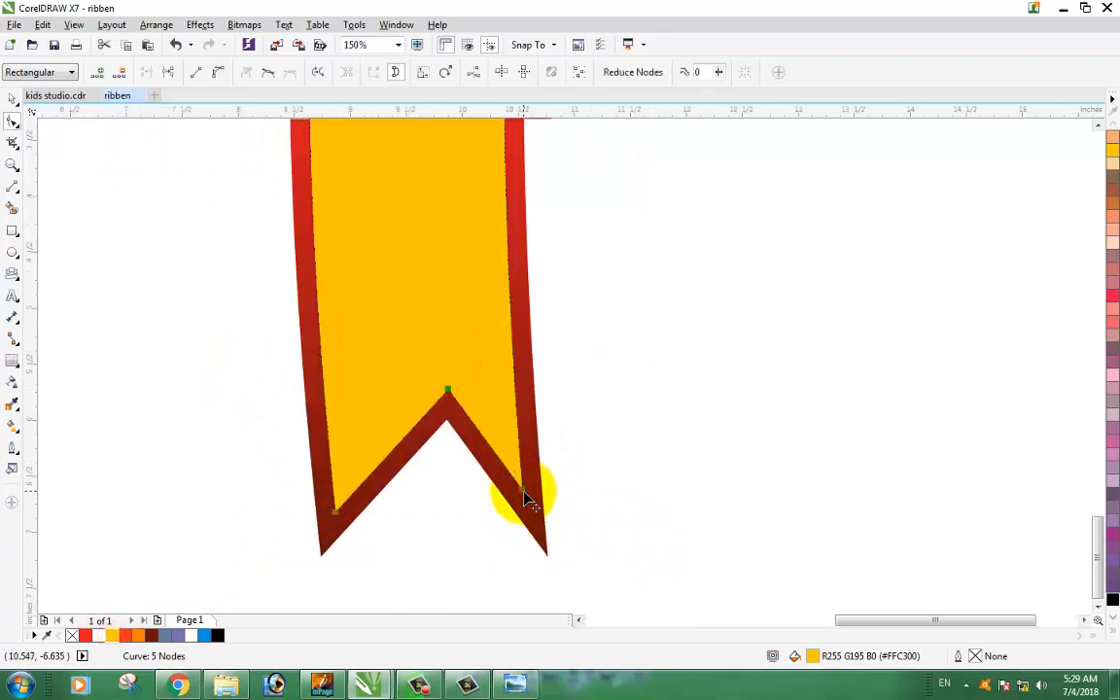
left_click_drag(523, 492, 515, 538)
scroll(515, 538, "down", 2)
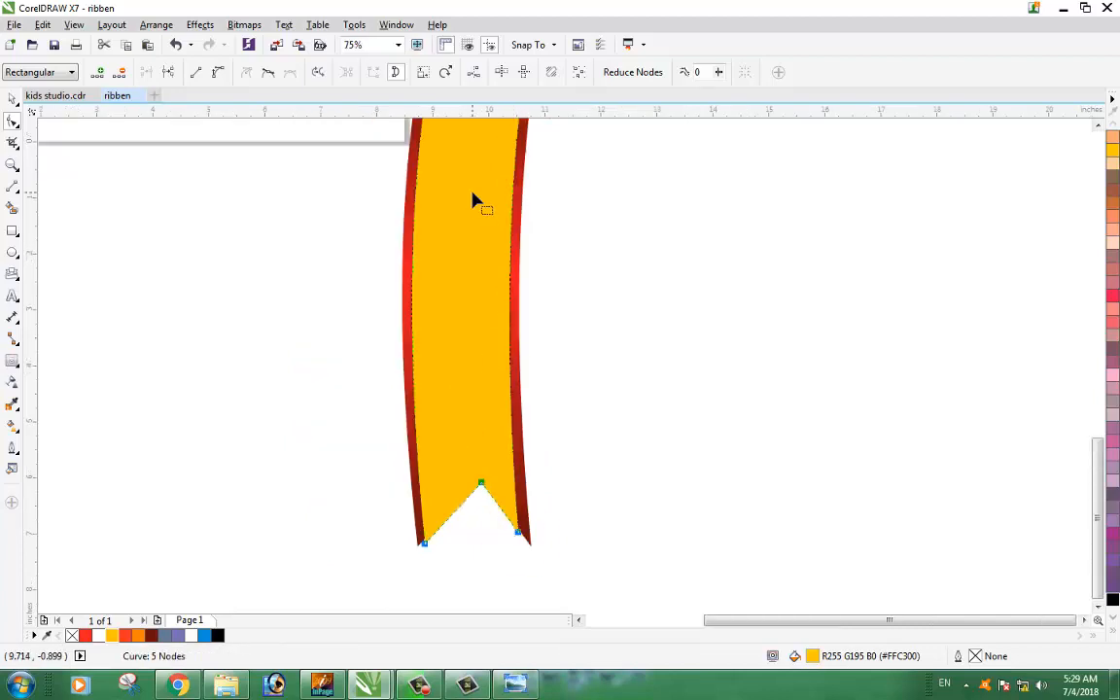
Raise the yellow inner shape's two top corner nodes above the ribbon tail's upper edge.
scroll(645, 243, "up", 2)
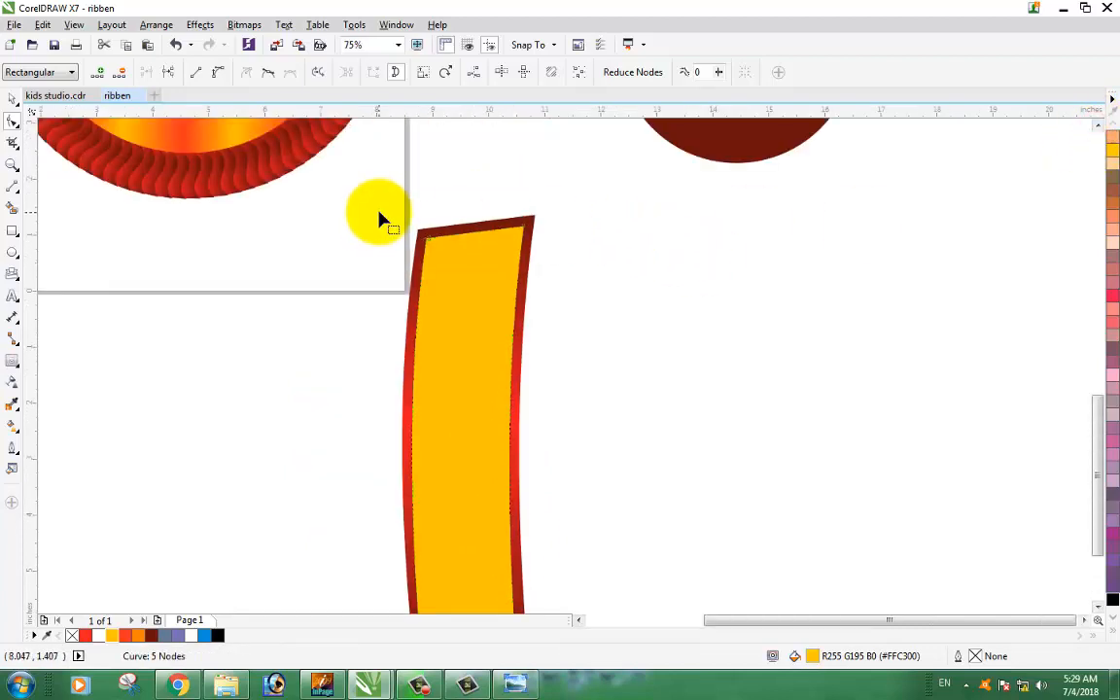
left_click_drag(561, 302, 561, 298)
left_click_drag(530, 223, 527, 207)
scroll(533, 321, "down", 2)
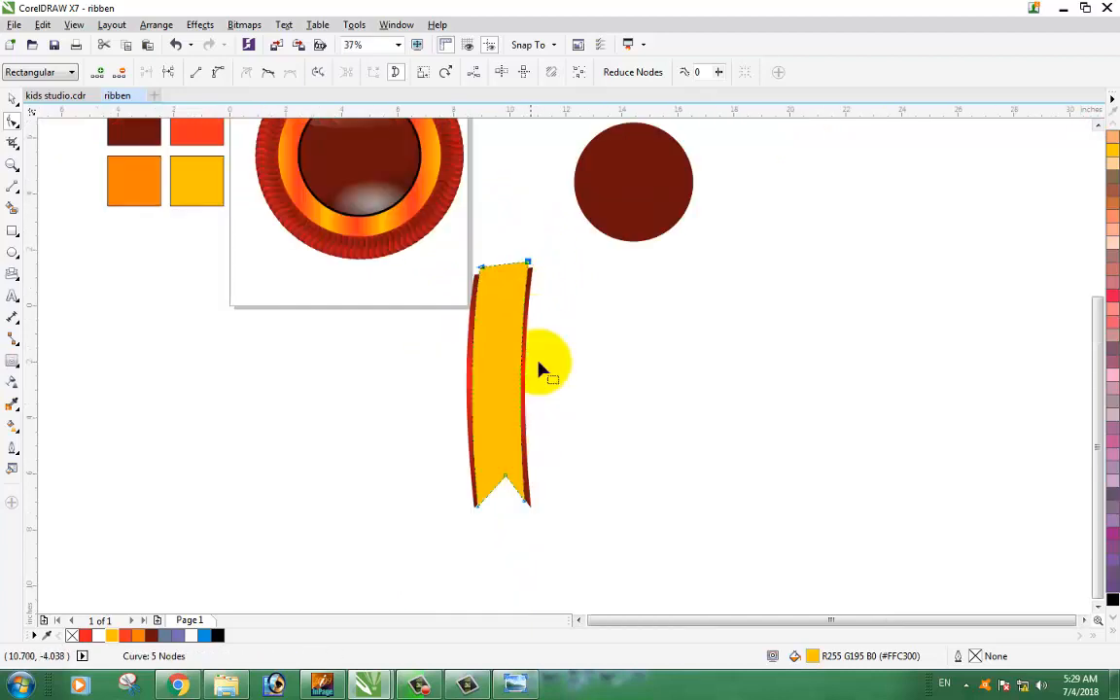
left_click_drag(563, 246, 522, 512)
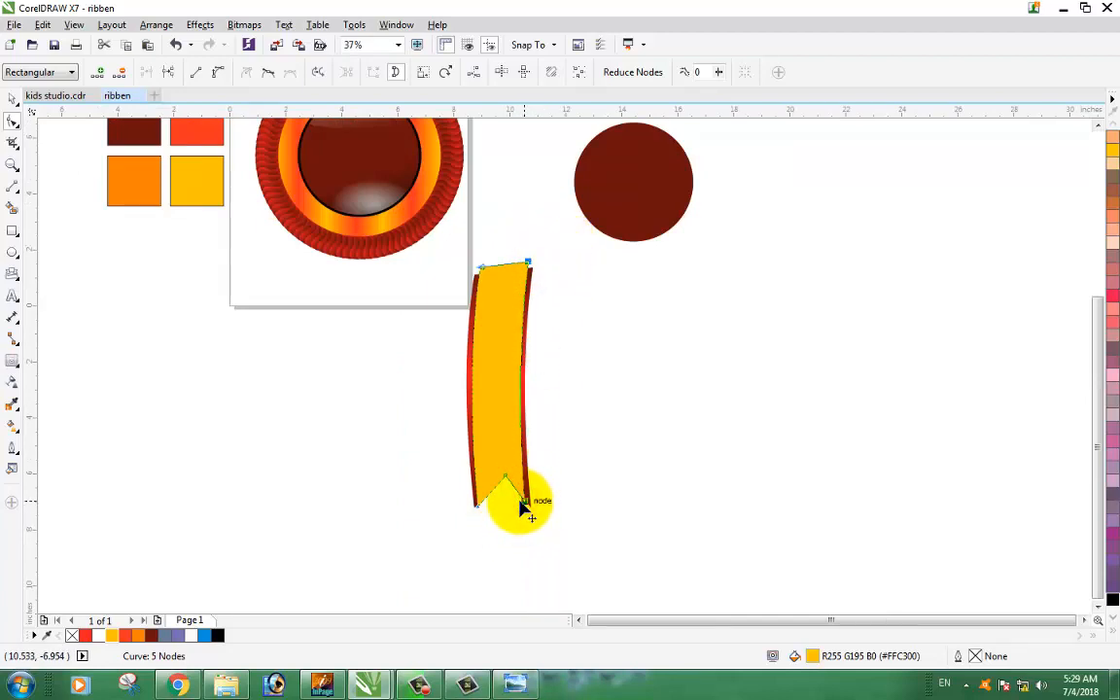
mouse_move(523, 507)
left_mouse_down()
mouse_move(515, 512)
mouse_move(526, 510)
left_mouse_up()
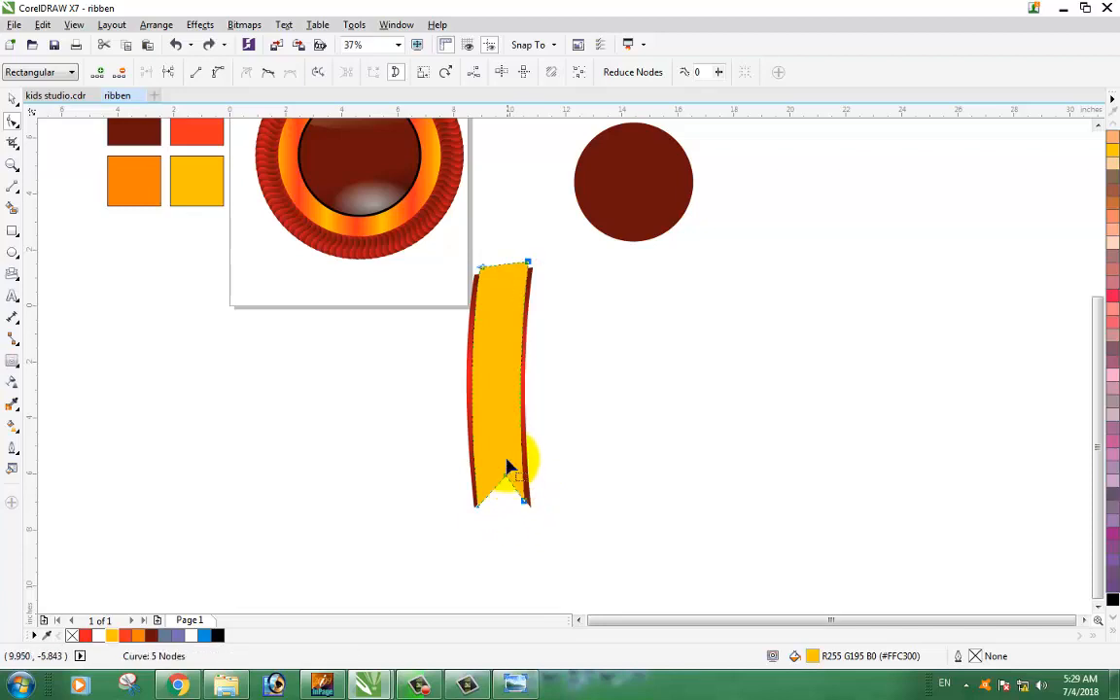
PowerClip the yellow inner shape inside the red gradient ribbon tail.
left_click(12, 101)
left_click(217, 427)
left_click(492, 383)
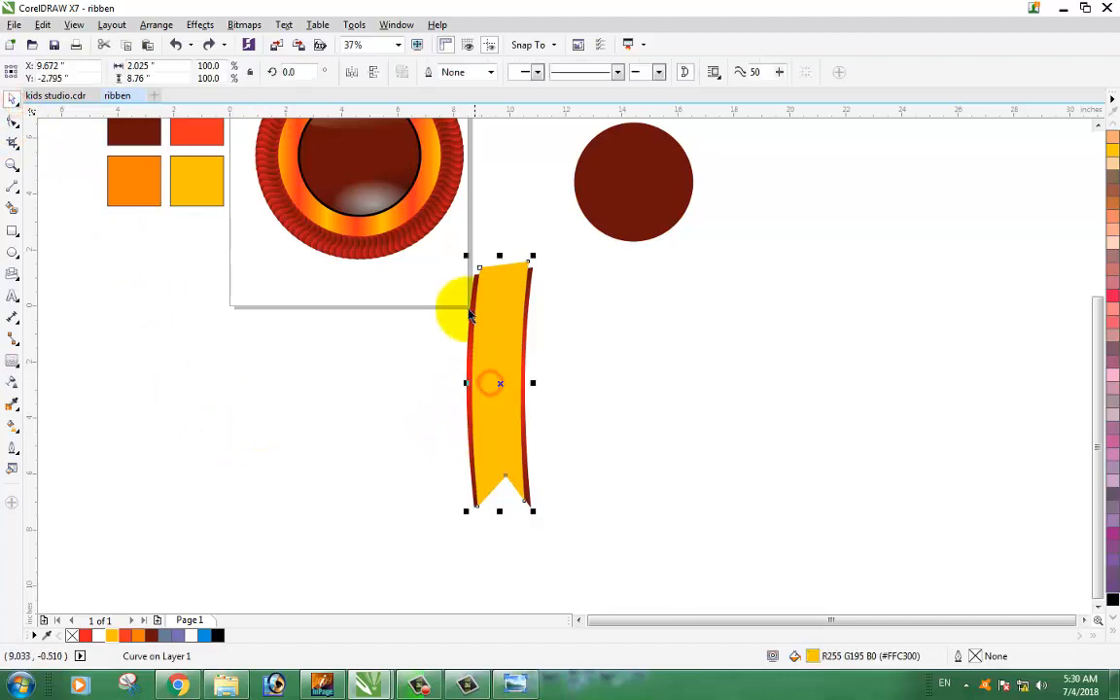
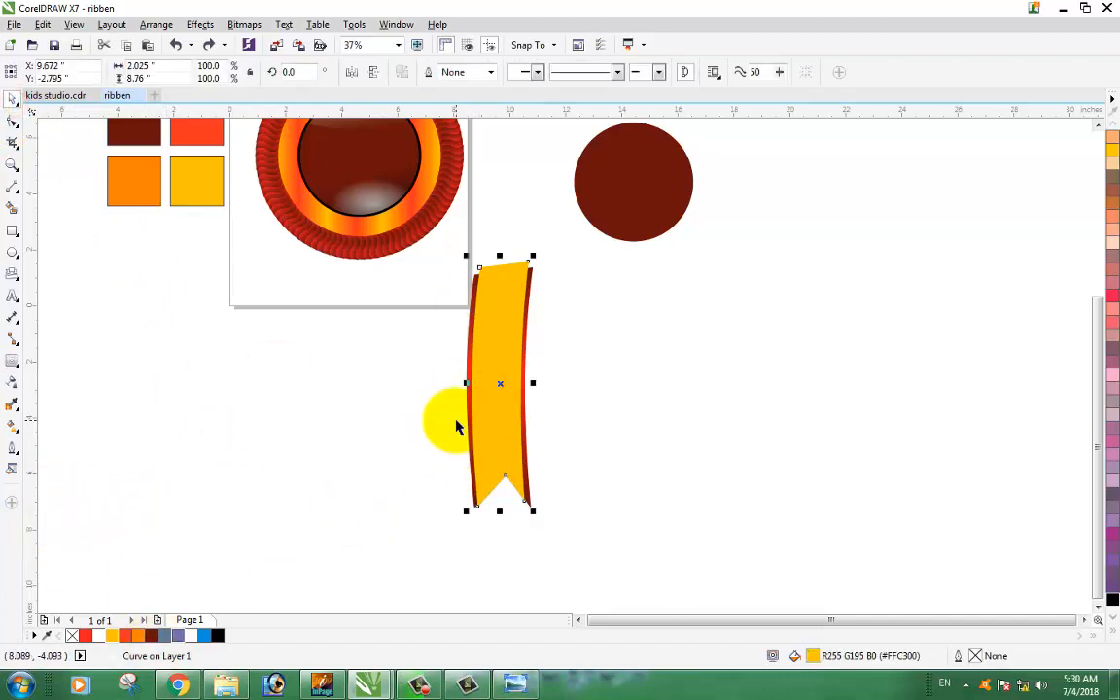
right_click(496, 359)
left_click(529, 270)
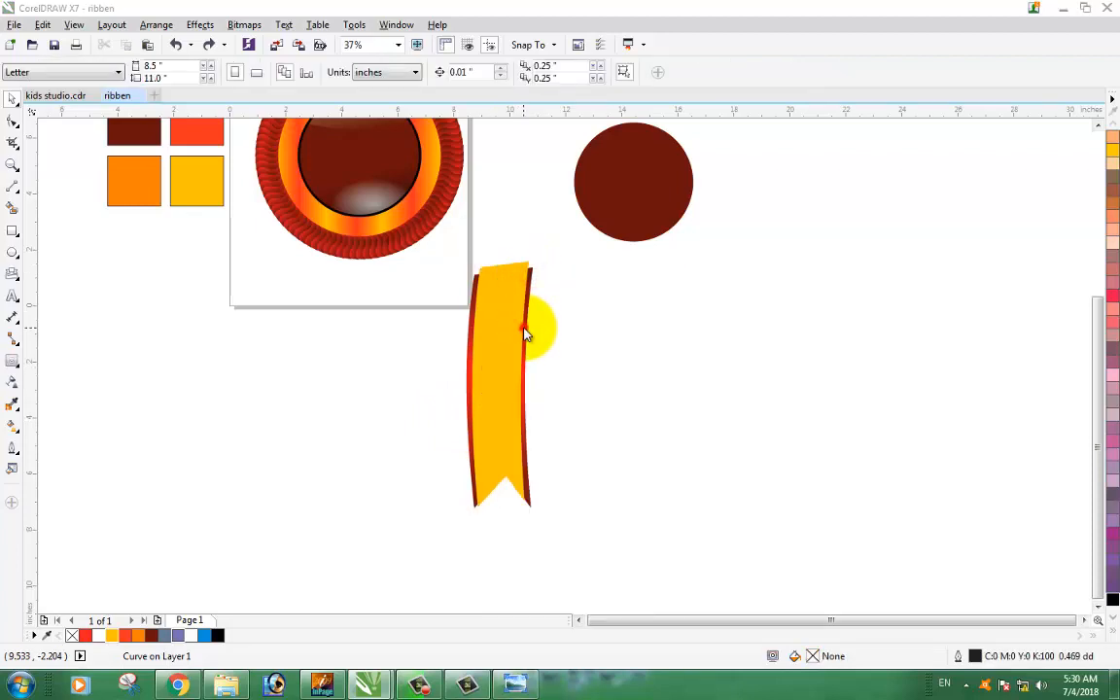
left_click(525, 333)
left_click(623, 369)
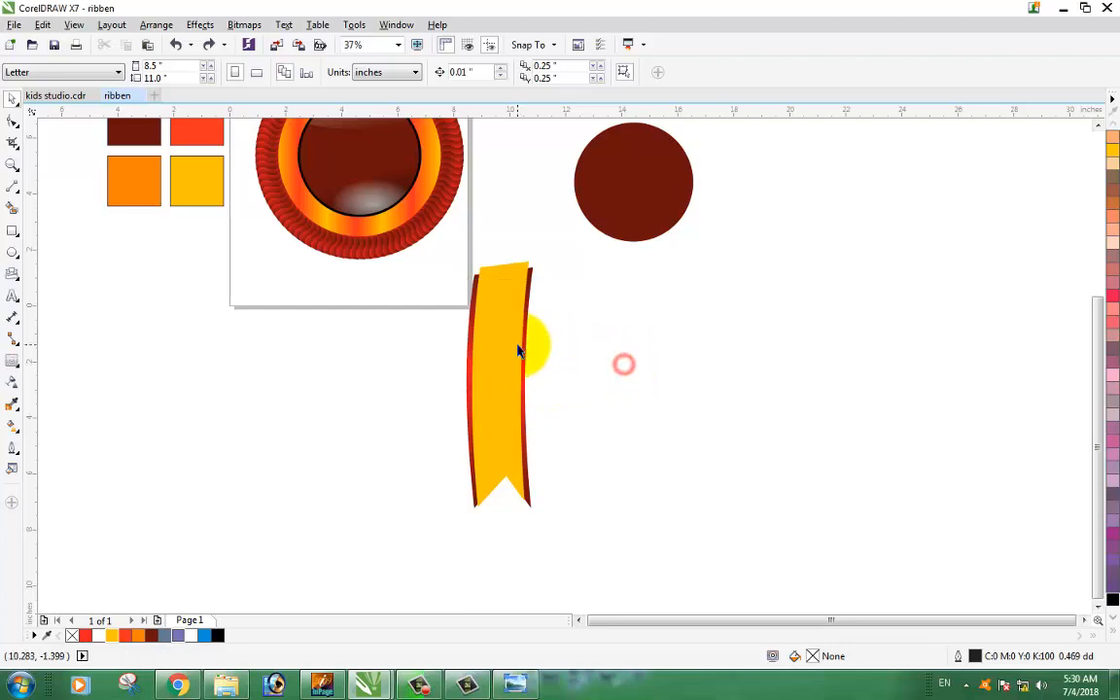
left_click(507, 347)
right_click(512, 347)
left_click(572, 273)
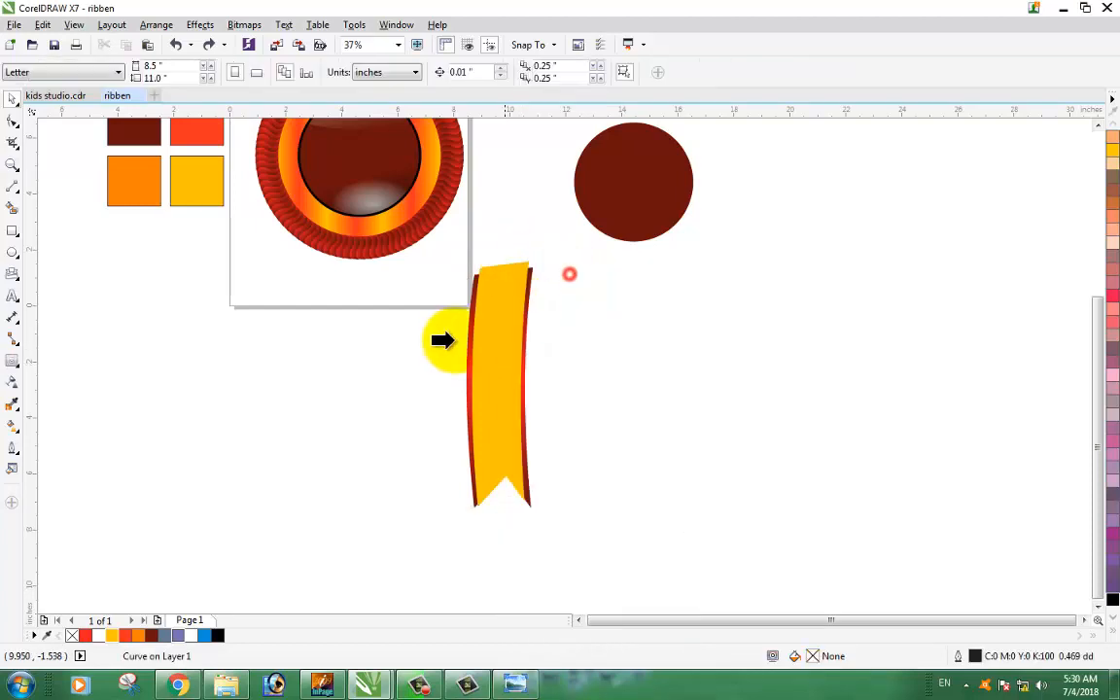
left_click(456, 361)
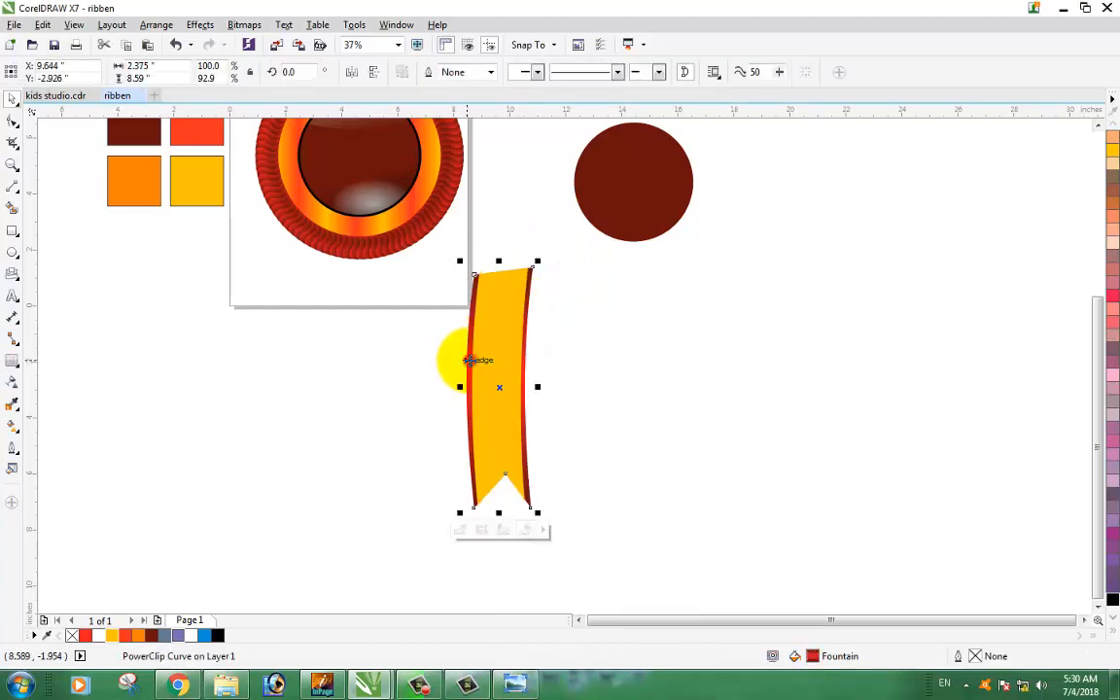
left_click(564, 365)
Reposition the clipped ribbon tail to about X 9.255, Y -3.926 inches, just below the page's lower-right corner.
scroll(507, 442, "up", 5)
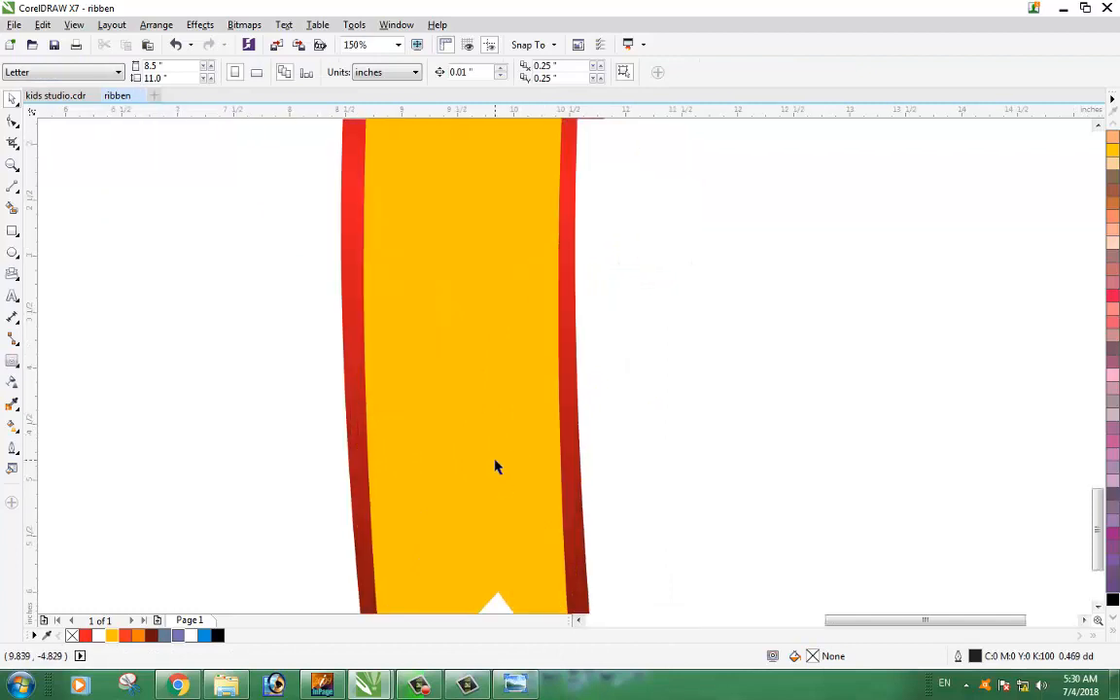
left_click_drag(492, 470, 479, 375)
scroll(462, 363, "up", 1)
scroll(468, 413, "down", 2)
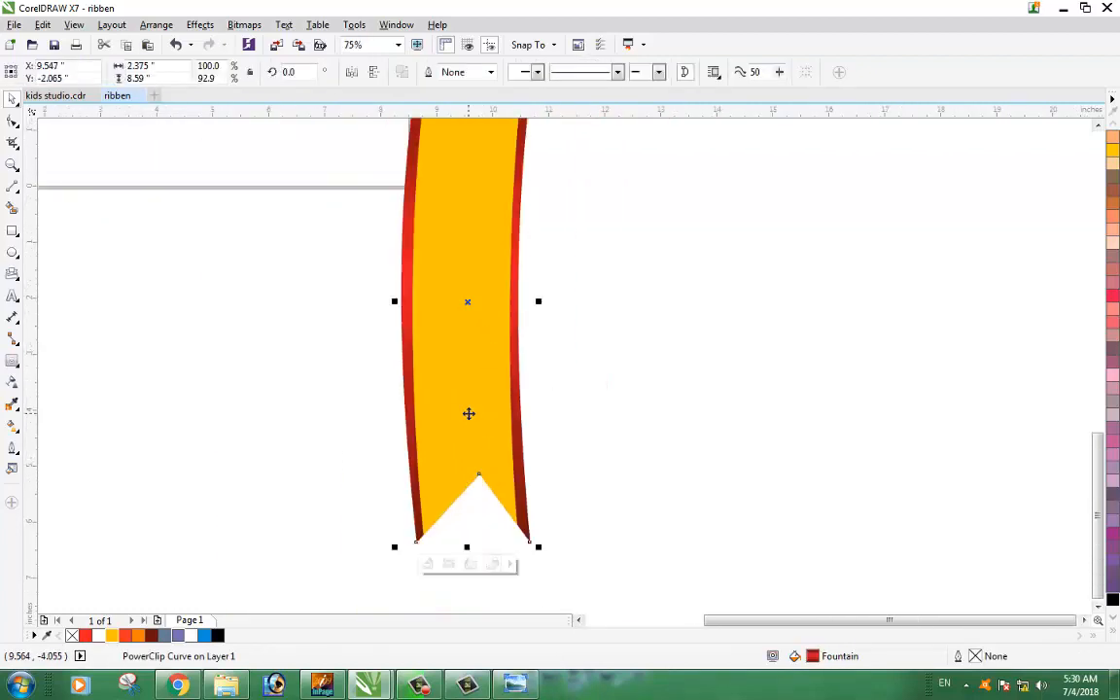
scroll(468, 413, "up", 2)
scroll(468, 450, "down", 2)
left_click_drag(467, 450, 365, 424)
left_click_drag(364, 377, 469, 472)
scroll(451, 383, "down", 1)
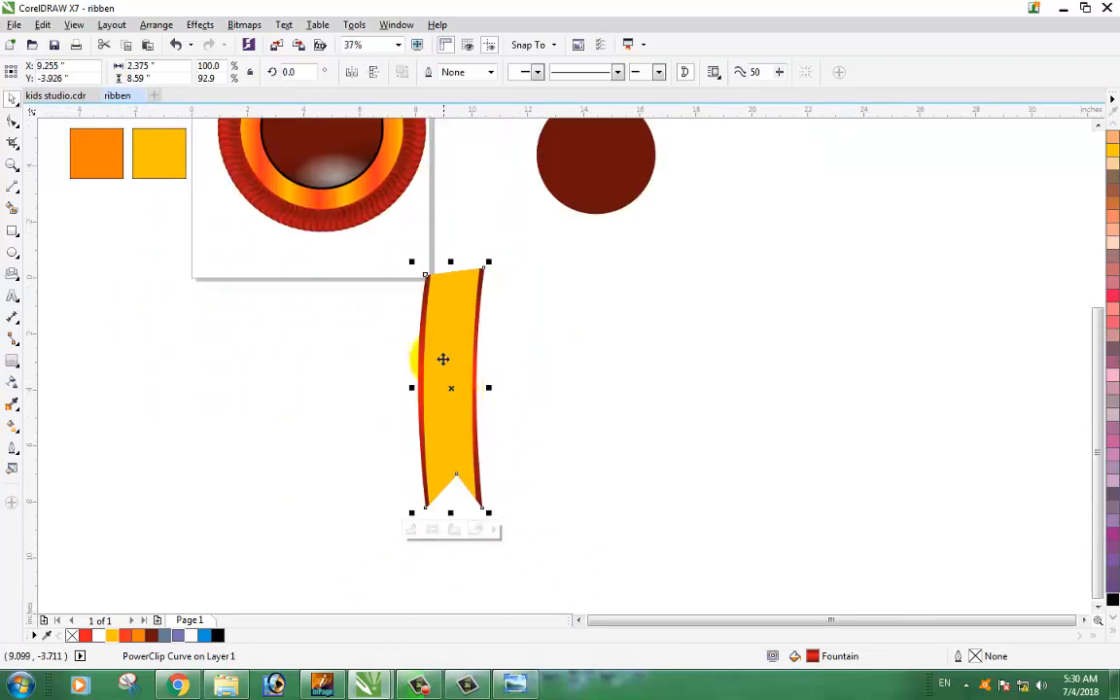
Edit the tail's PowerClip contents, narrow the yellow band to about 1.41 inches wide and finish editing.
right_click(438, 345)
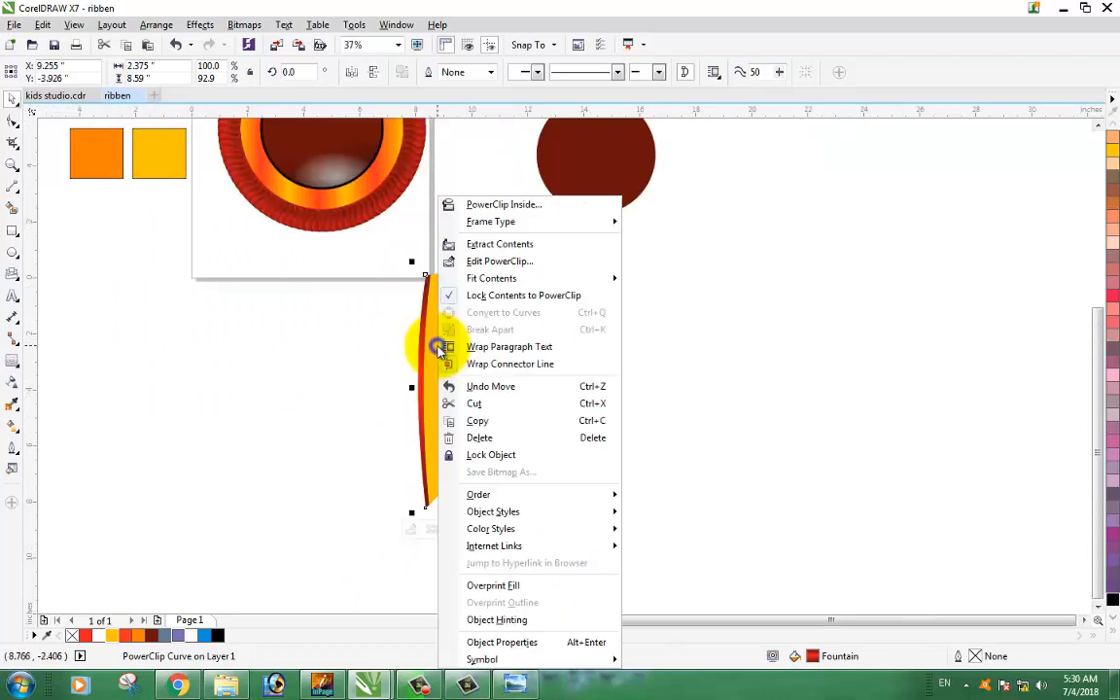
left_click(477, 261)
left_click(462, 321)
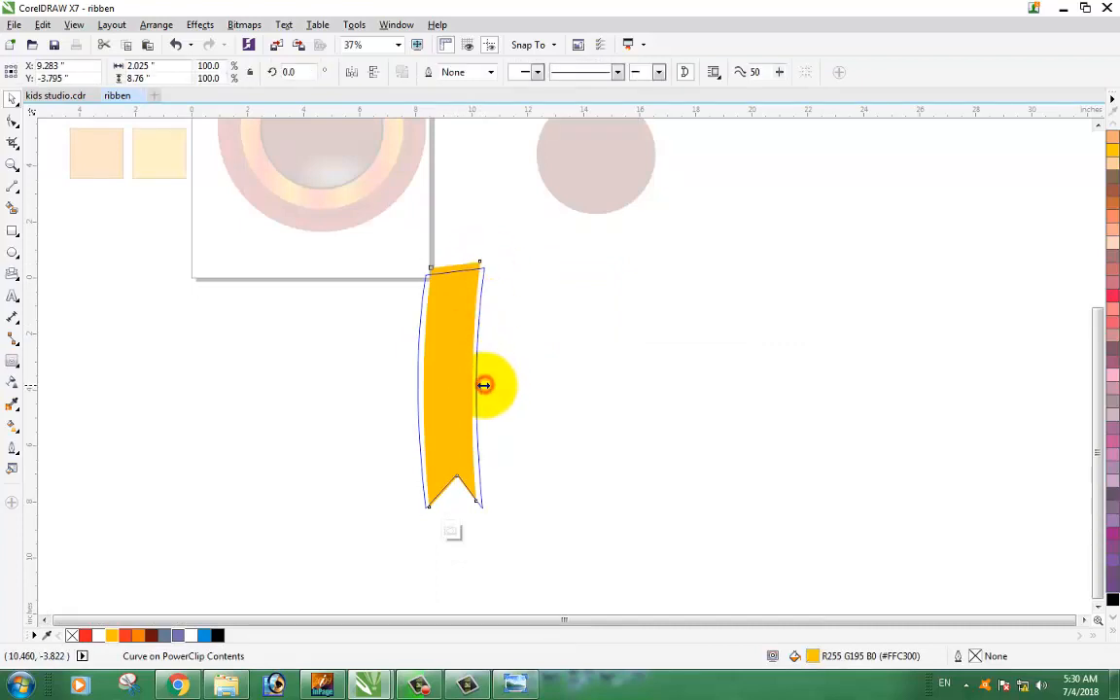
mouse_move(483, 384)
left_mouse_down()
mouse_move(466, 386)
mouse_move(474, 382)
left_mouse_up()
right_click(446, 358)
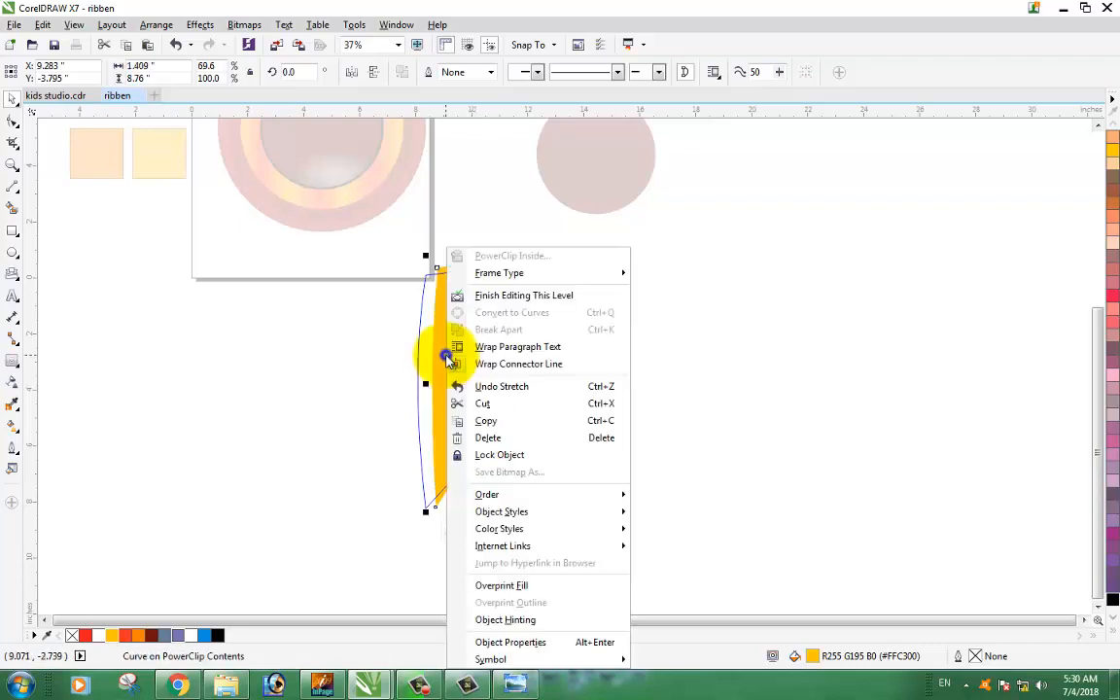
left_click(501, 296)
left_click(548, 396)
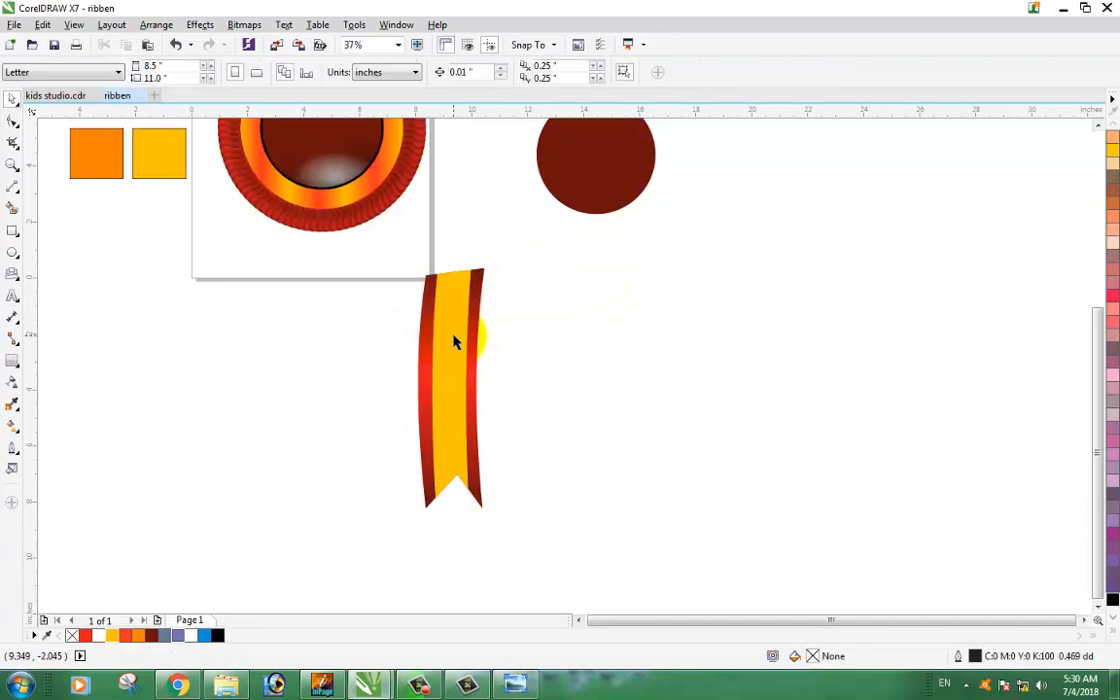
Rotate the ribbon tail about 10 degrees and position it at about X 8.855, Y -4.569 inches below the badge.
left_click_drag(451, 335, 403, 333)
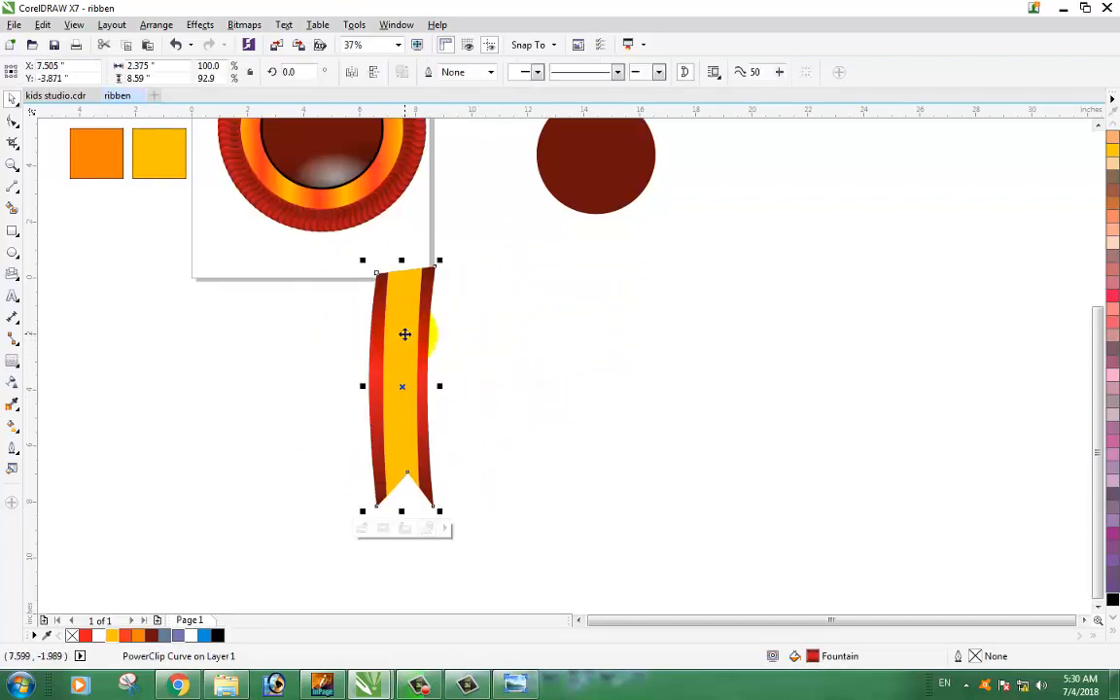
left_click_drag(410, 501, 463, 512)
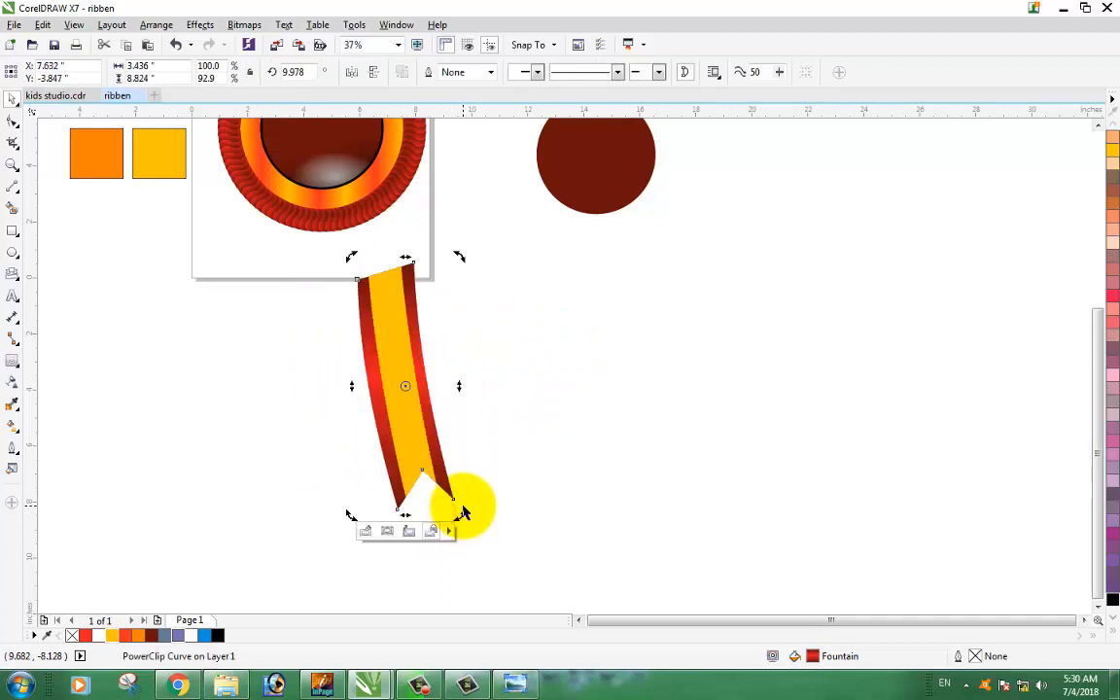
left_click_drag(438, 413, 450, 443)
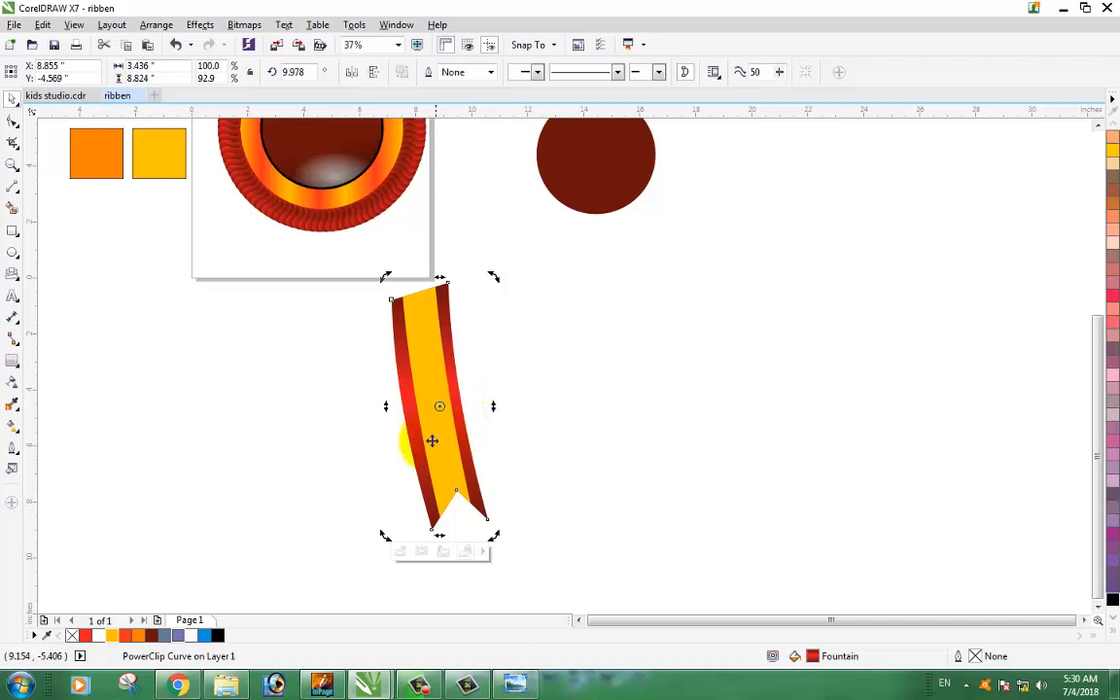
Create a horizontally mirrored copy of the ribbon tail on its left side.
left_click(432, 440)
left_click_drag(493, 407, 306, 418)
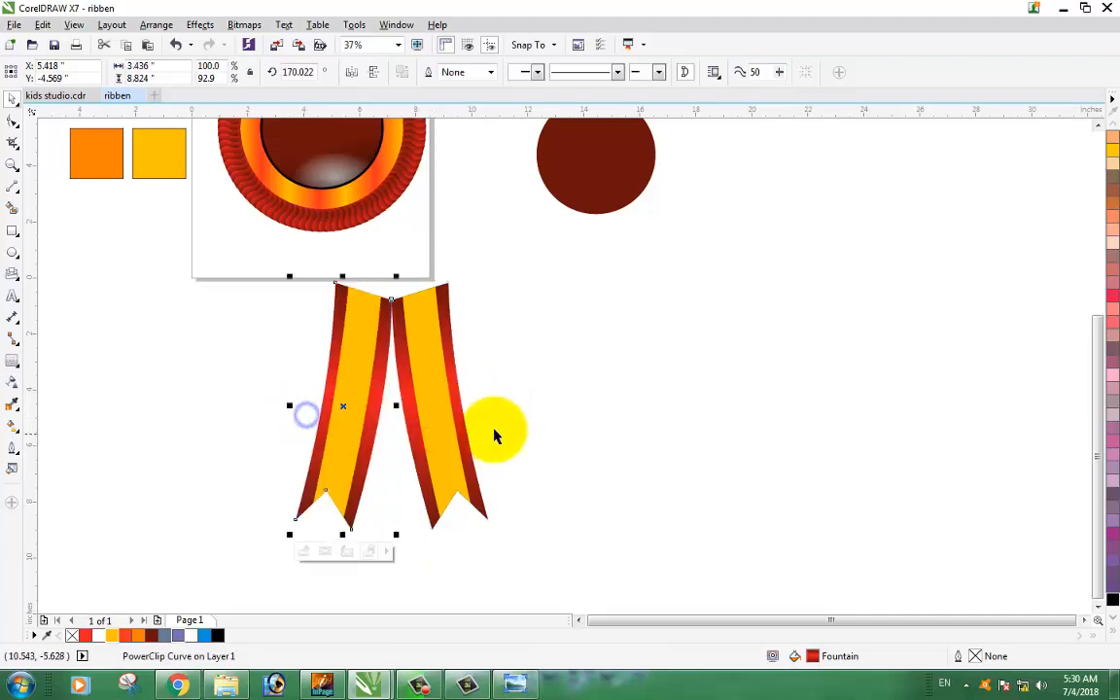
left_click(552, 405)
Rotate the mirrored tail outward to an angle of about 151.6 degrees and move its upper end under the right tail.
left_click(347, 471)
left_click(347, 470)
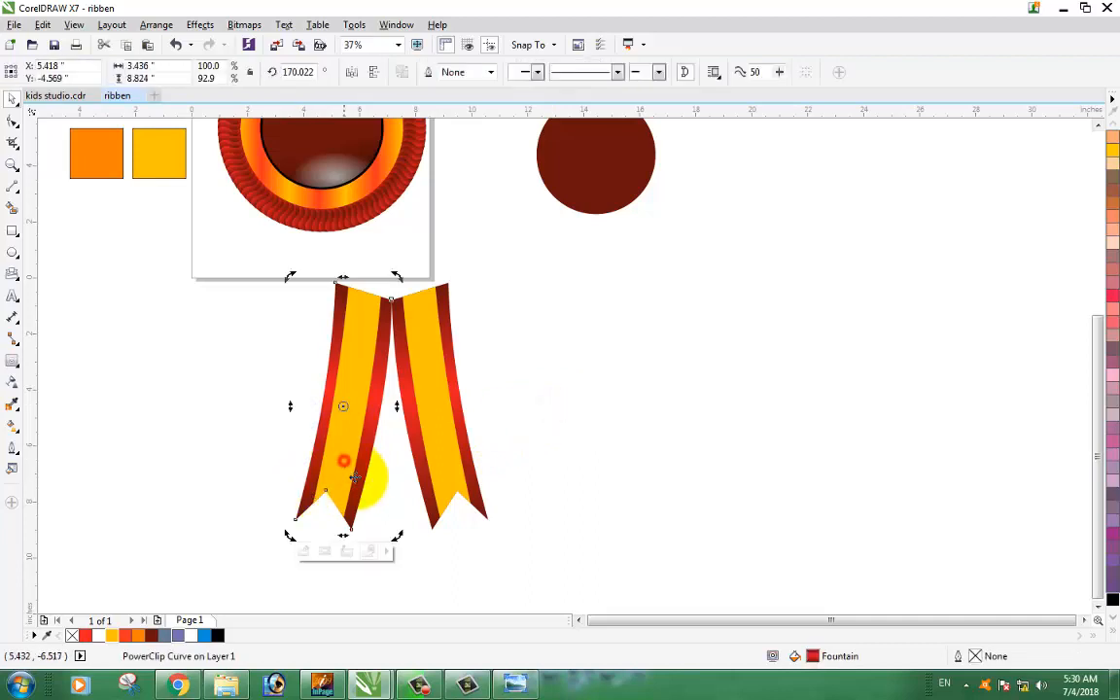
left_click_drag(398, 531, 352, 539)
left_click_drag(363, 405, 361, 399)
Rotate the right tail outward to about 15.6 degrees and nudge its top into line with the left tail.
left_click(456, 429)
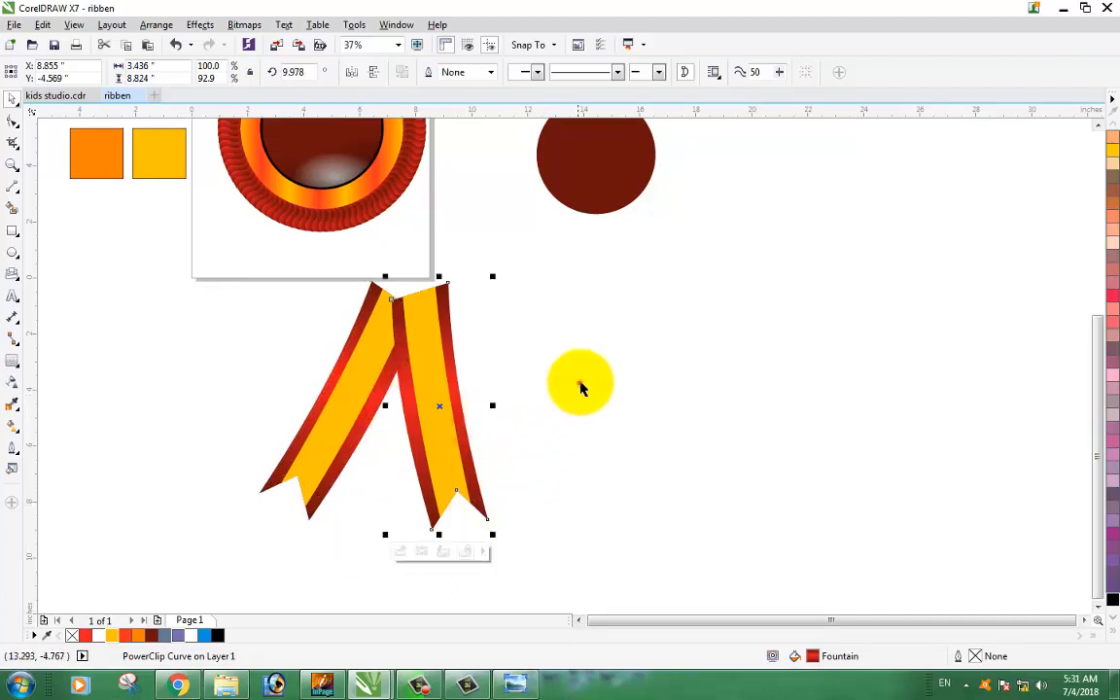
left_click(577, 382)
left_click_drag(436, 411, 438, 407)
left_click_drag(494, 534, 508, 533)
left_click(566, 416)
left_click(454, 409)
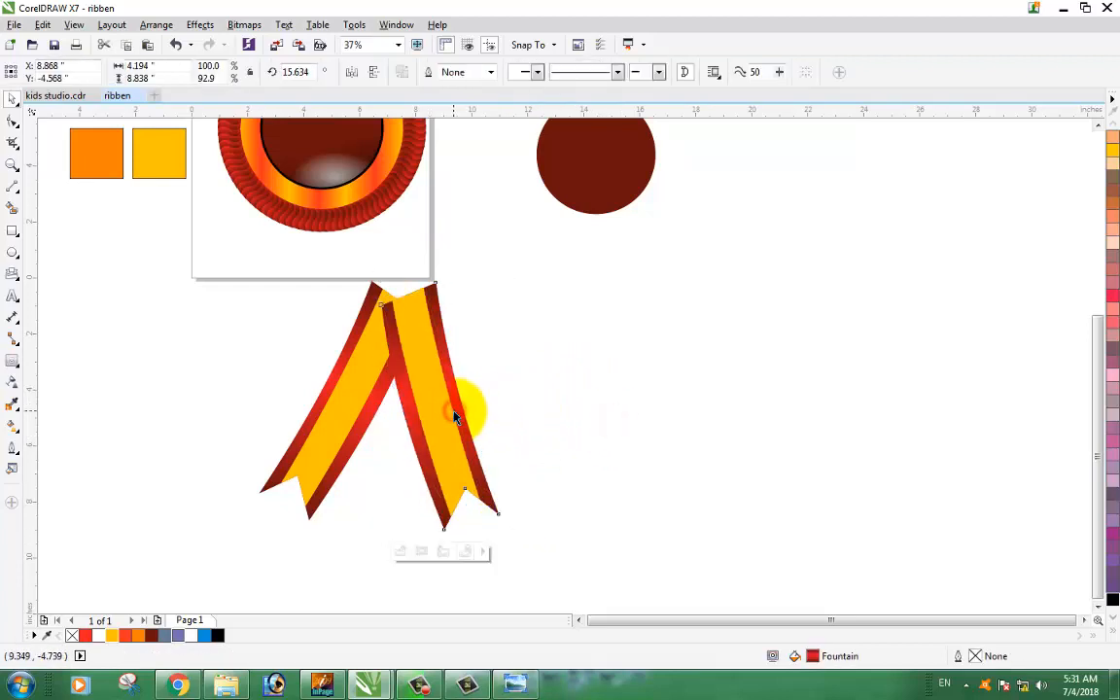
left_click_drag(454, 409, 452, 411)
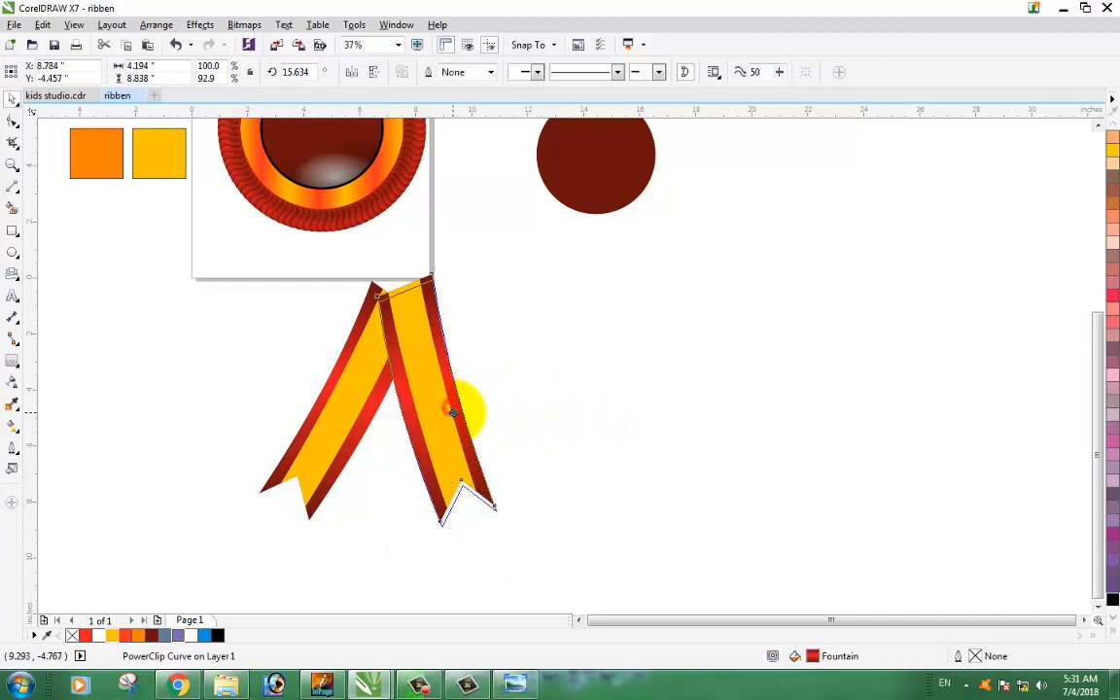
left_click(669, 402)
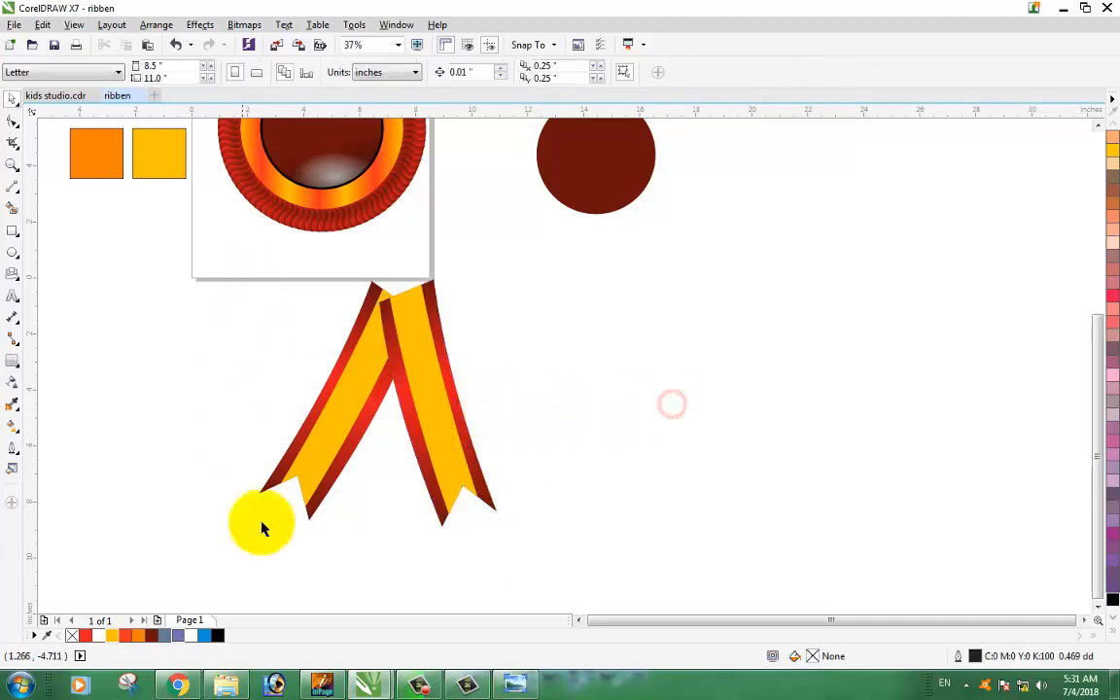
Group both ribbon tails, move them up to the badge's lower edge and centre them horizontally on the badge.
left_click_drag(242, 547, 570, 258)
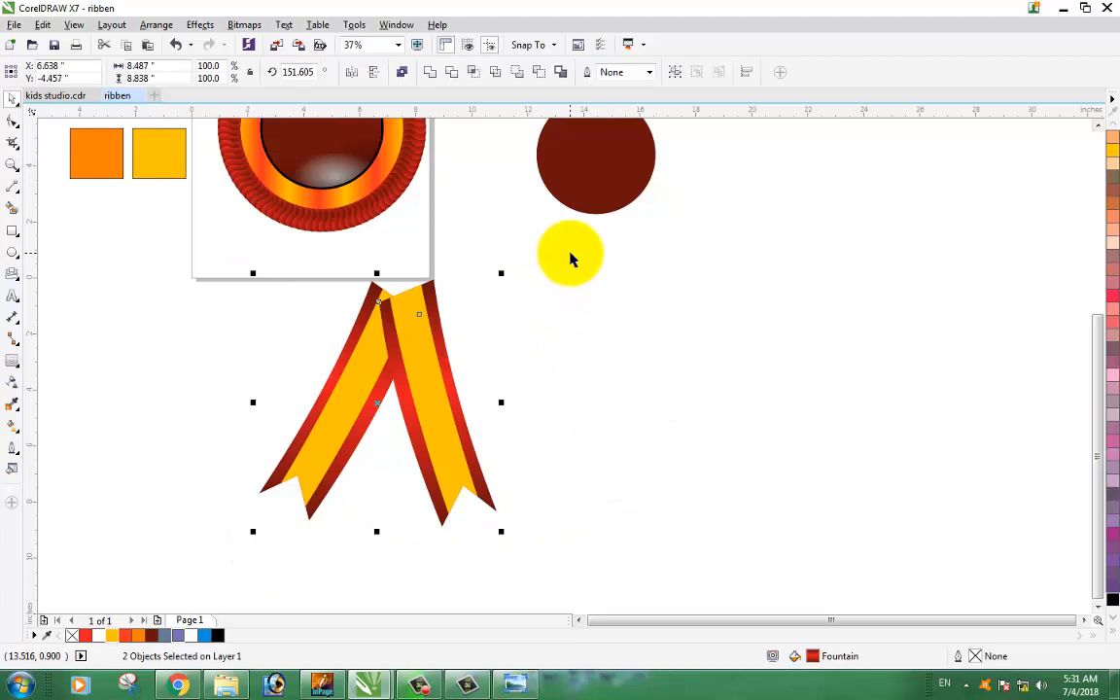
key("ctrl+g")
left_click_drag(425, 360, 349, 301)
key("ctrl+u")
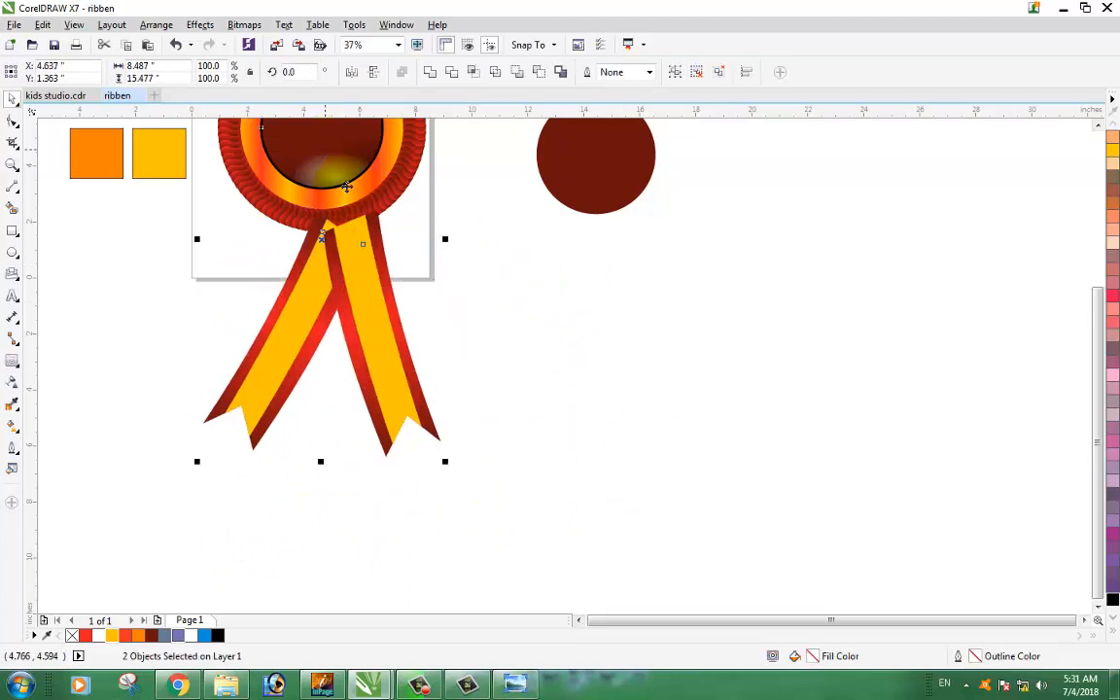
left_click(500, 331)
scroll(499, 331, "down", 2)
left_click(235, 175)
scroll(235, 175, "up", 2)
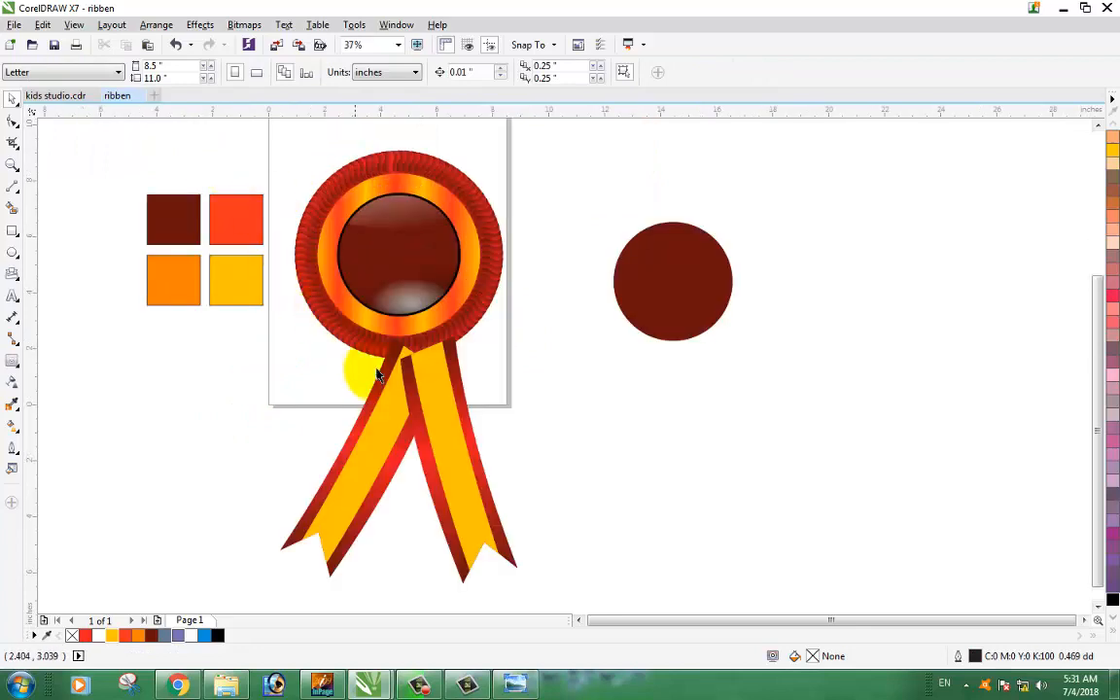
Move the grouped tails to about X 3.557, Y -1.629 inches and place them behind the badge.
left_click(375, 399)
left_click_drag(392, 421, 382, 418)
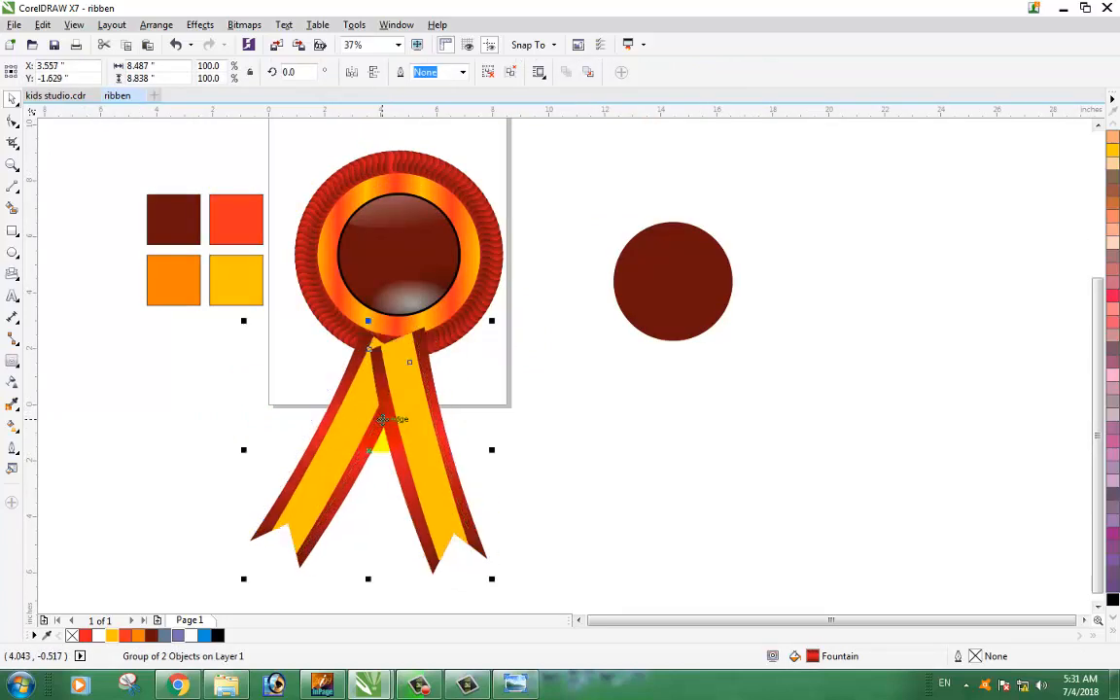
left_click(586, 455)
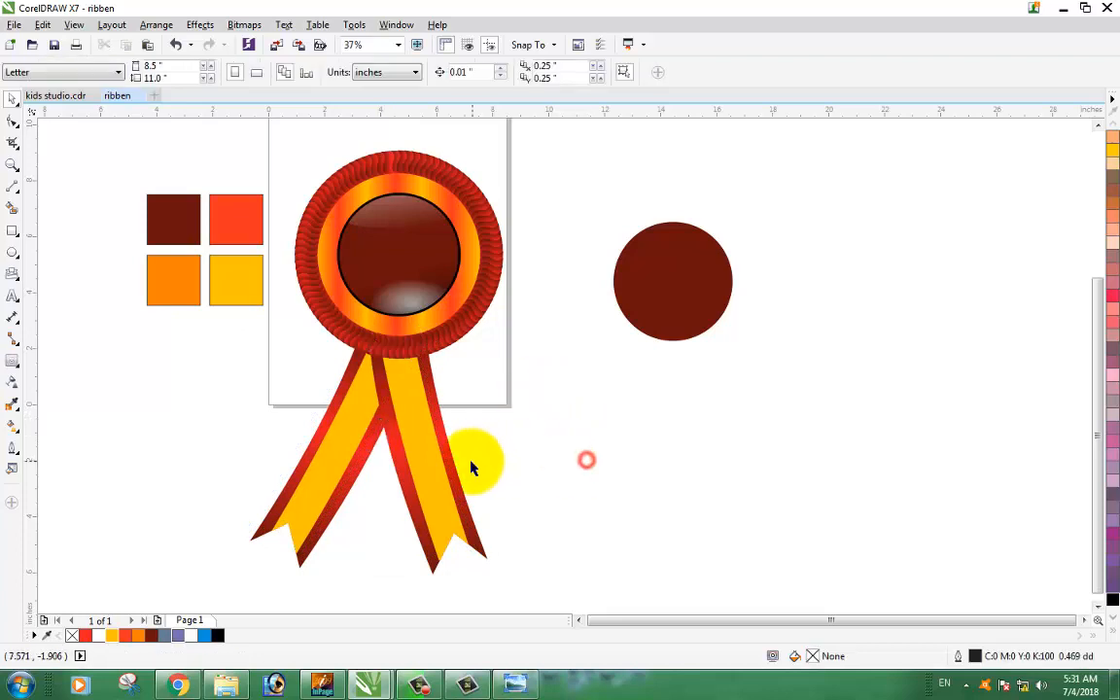
Shrink the grouped tails to about 6.75 inches tall and 7 inches wide.
left_click(360, 442)
left_click_drag(367, 582, 360, 523)
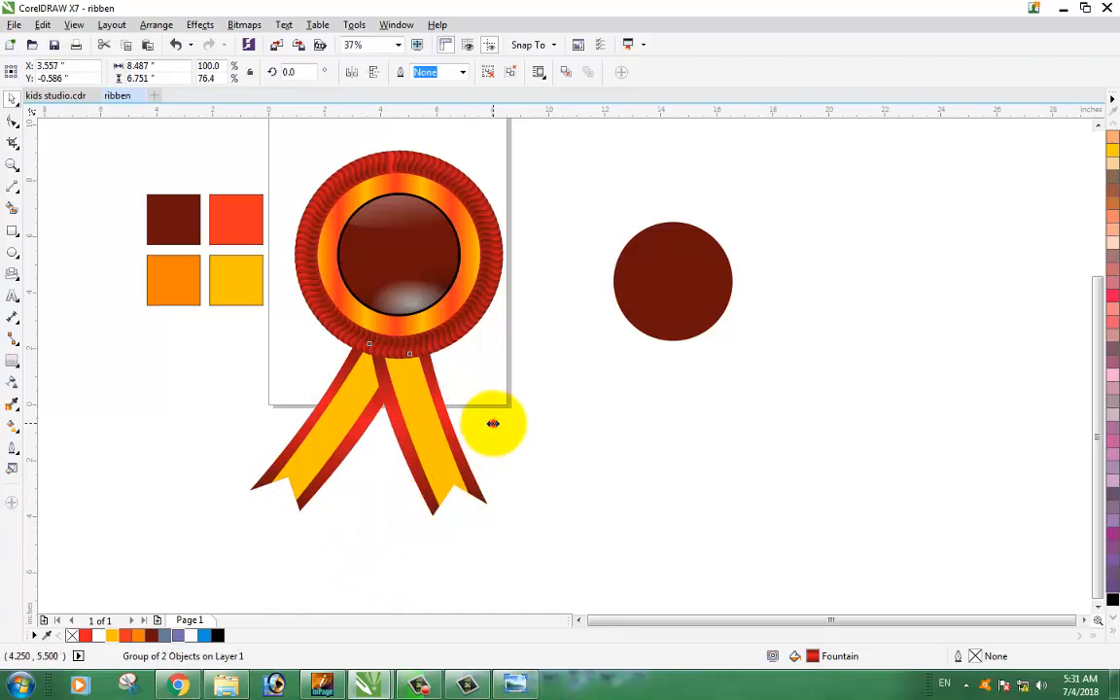
left_click_drag(493, 422, 473, 423)
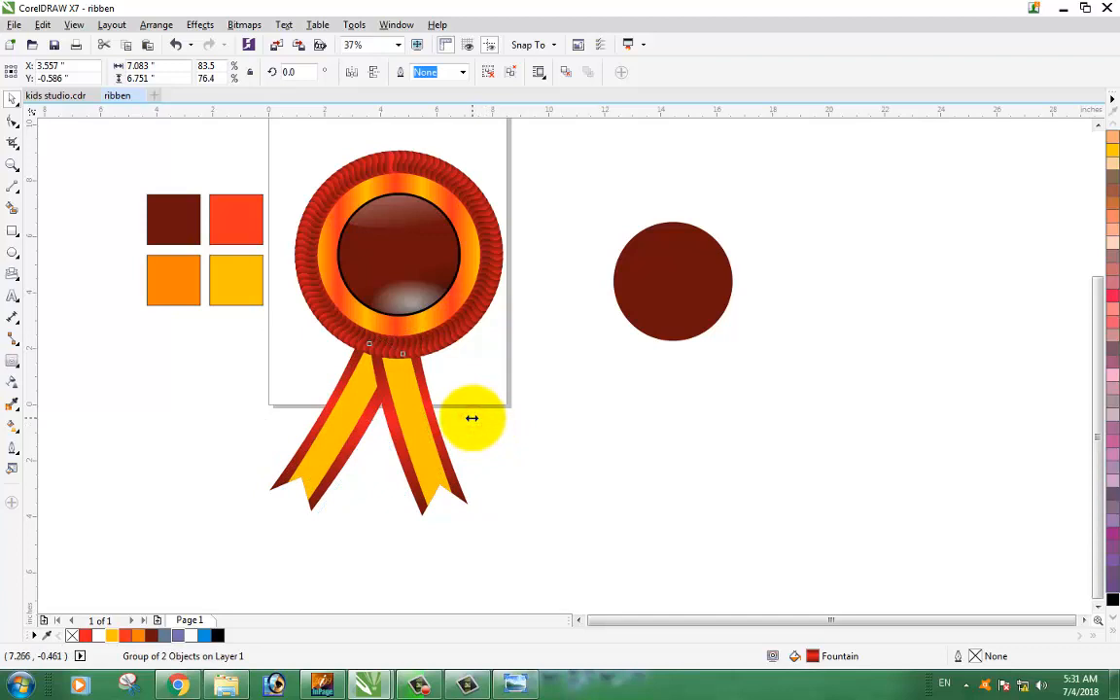
left_click(525, 431)
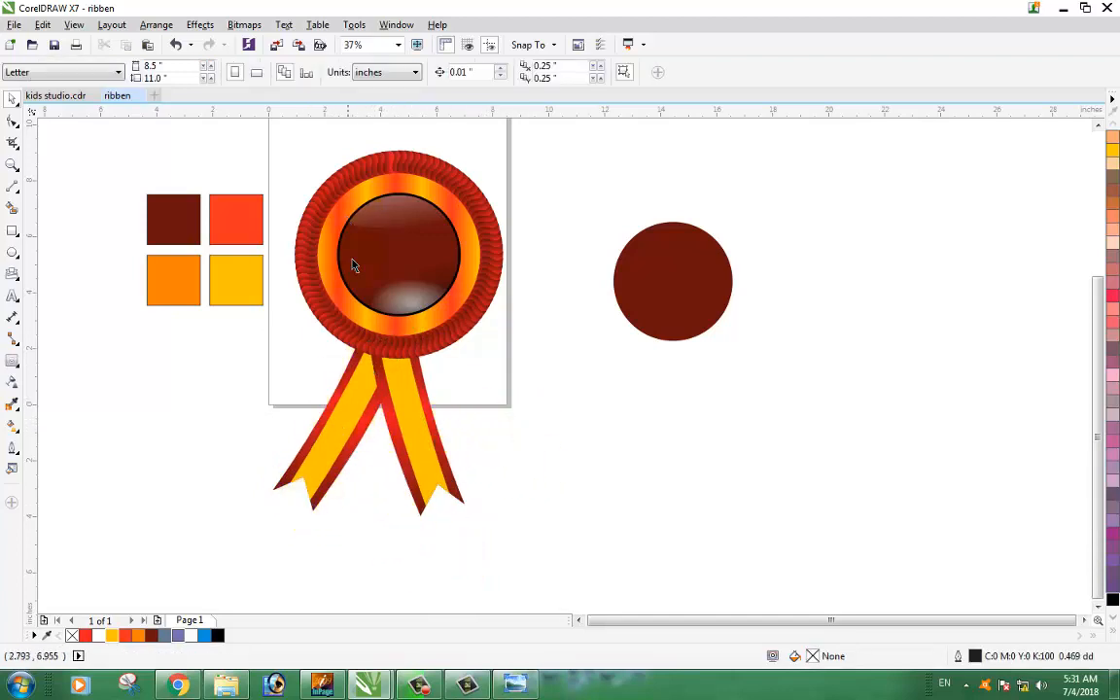
key("z")
left_click_drag(262, 123, 562, 559)
left_click_drag(419, 127, 670, 592)
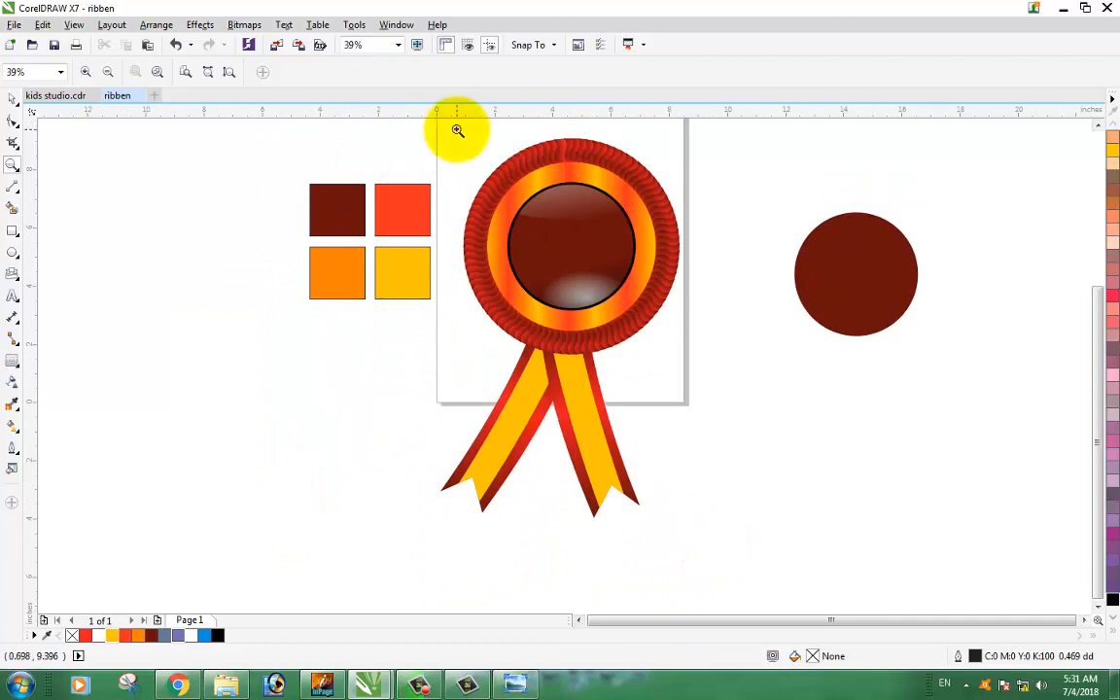
Draw a rectangle about 2.43 by 0.98 inches over the tops of the tails, fill it black and remove its outline.
left_click_drag(440, 544, 700, 133)
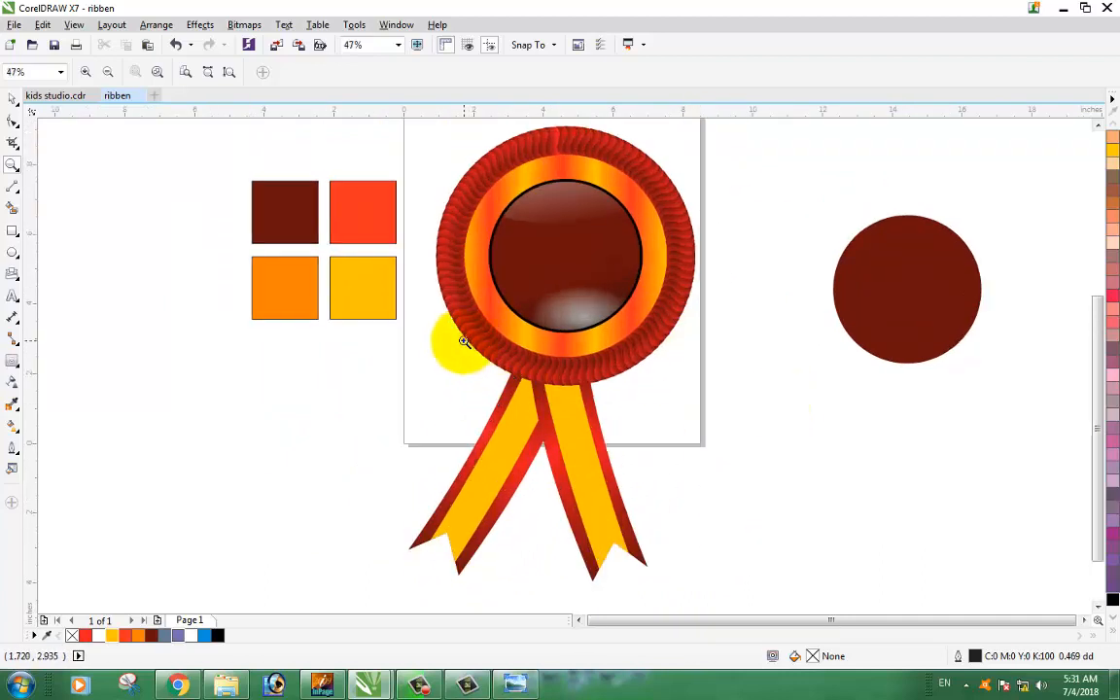
left_click_drag(462, 341, 696, 441)
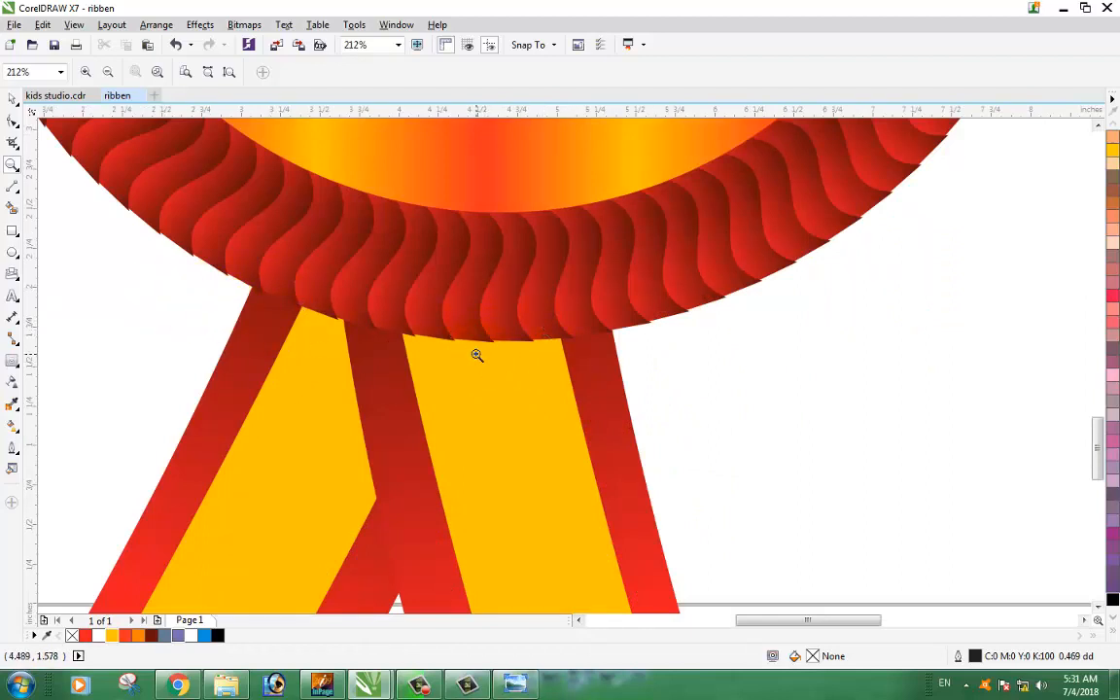
left_click(12, 232)
left_click_drag(251, 287, 637, 442)
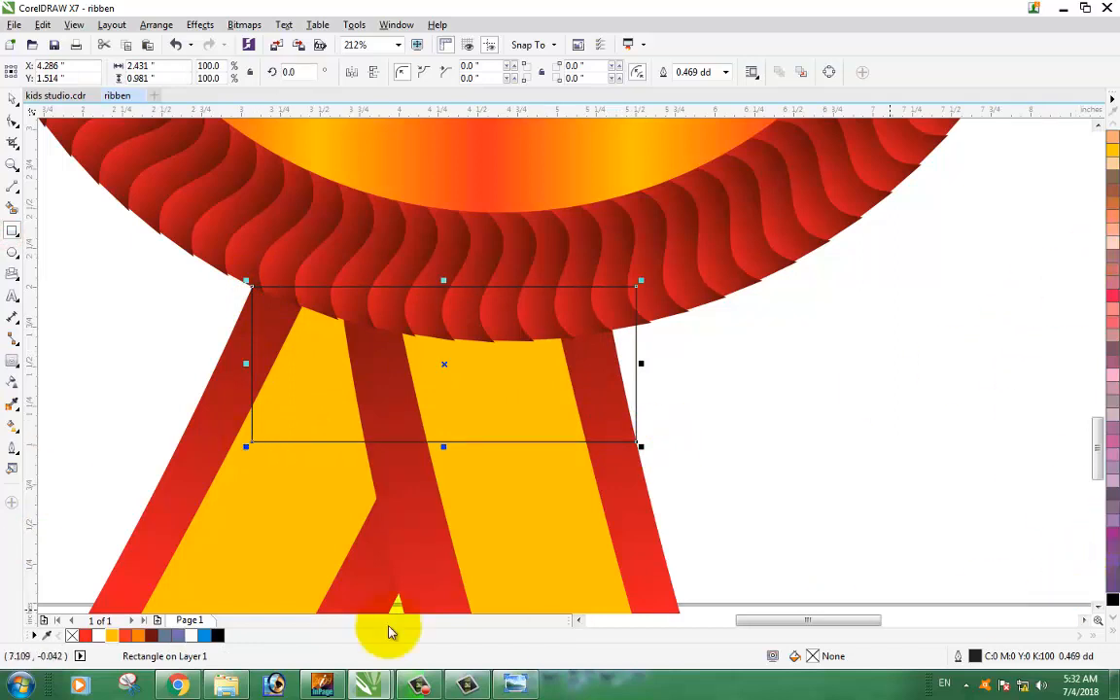
left_click(217, 635)
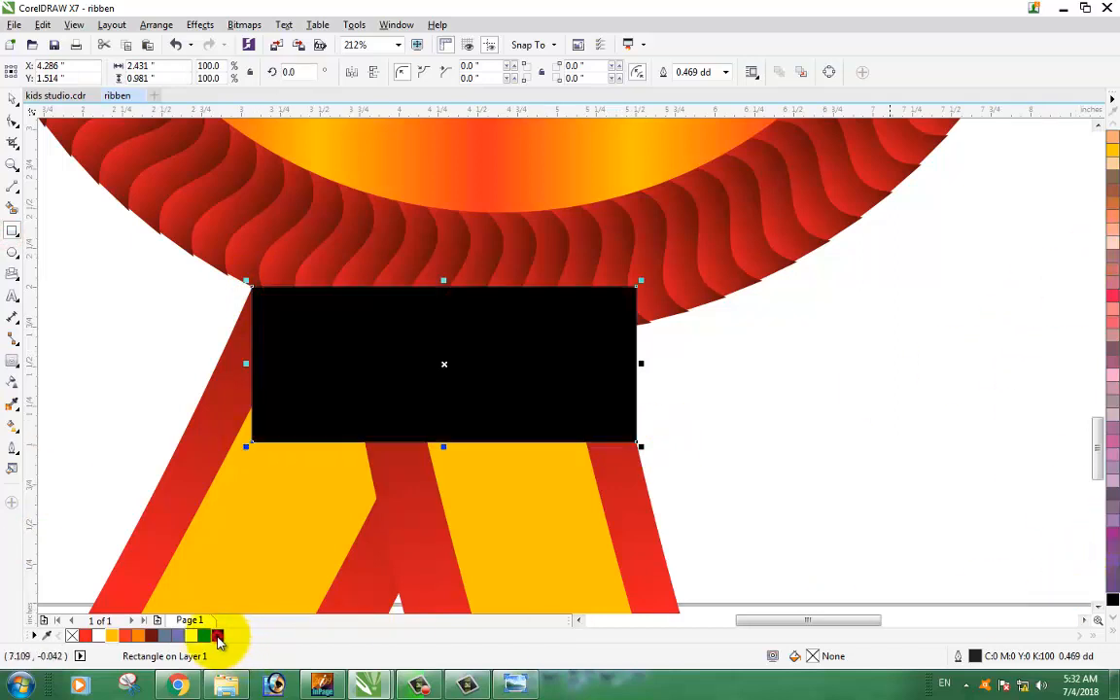
left_click(11, 121)
right_click(70, 634)
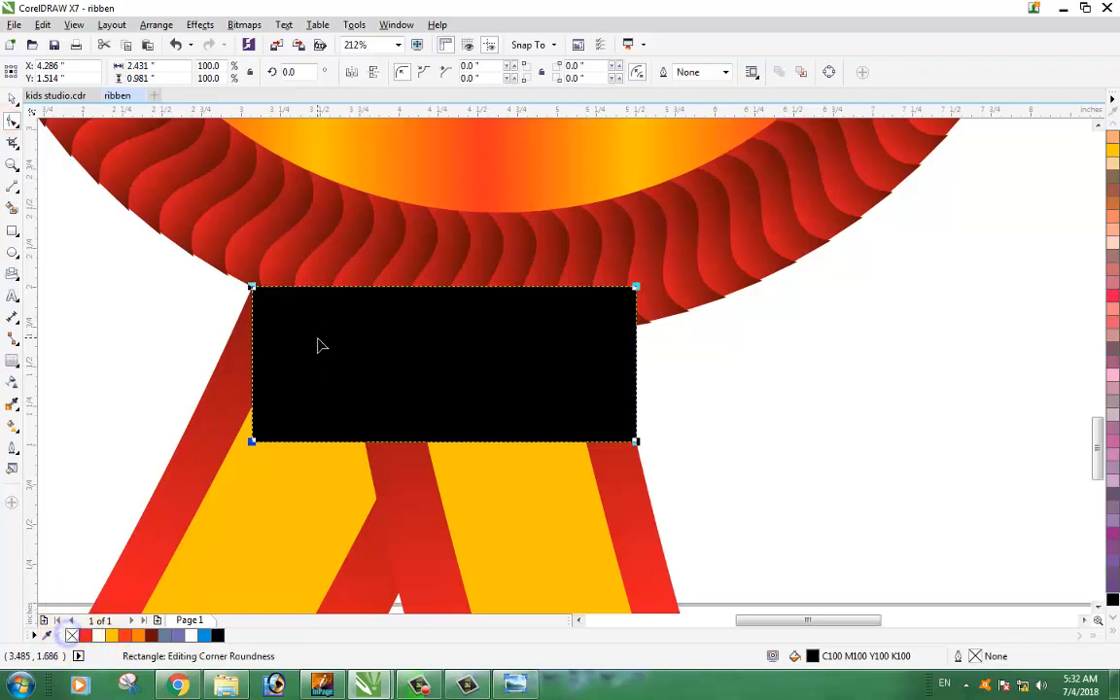
Convert the black rectangle to curves and move its lower-left and upper-right corners onto the tails' outer edges.
left_click(105, 256)
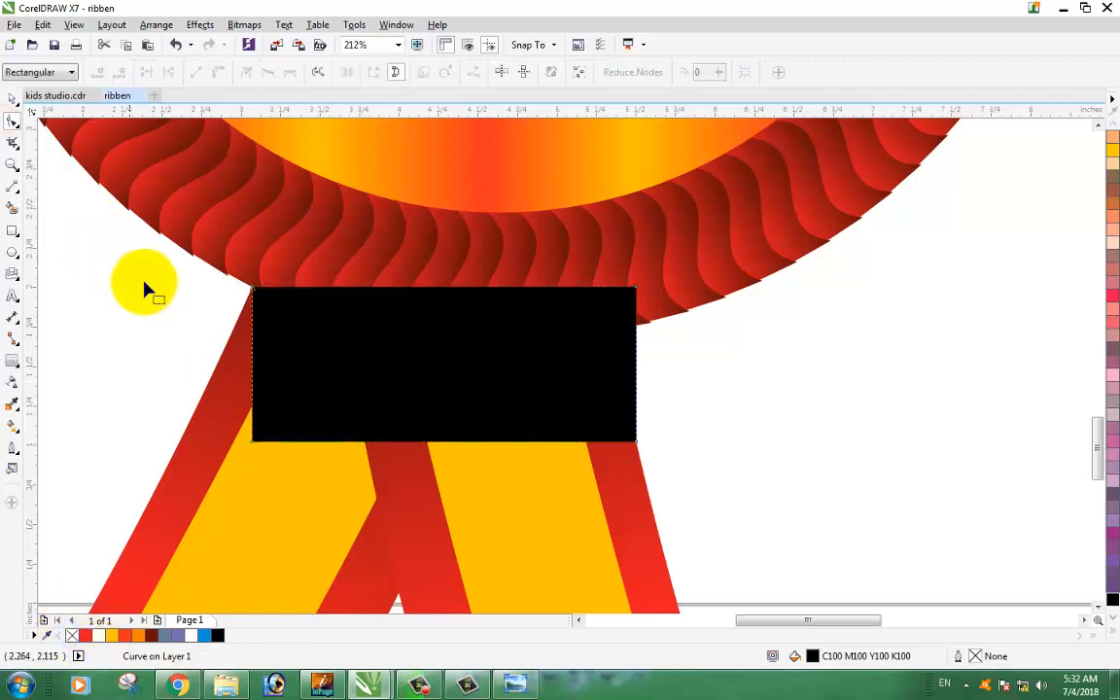
left_click_drag(253, 441, 191, 430)
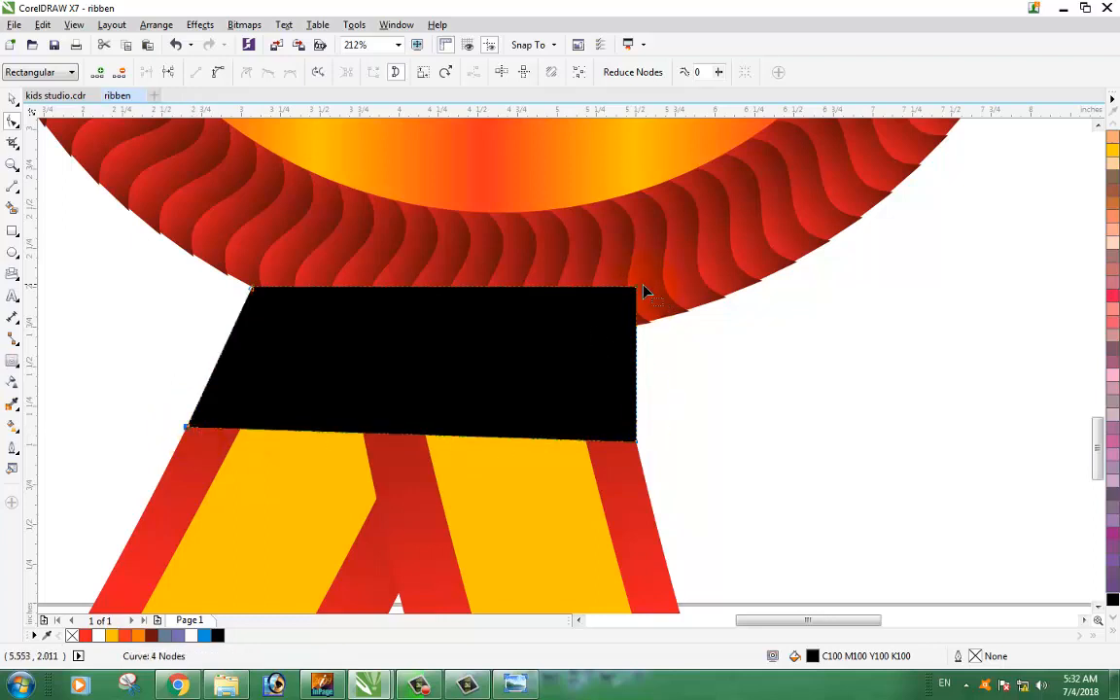
left_click_drag(639, 290, 608, 321)
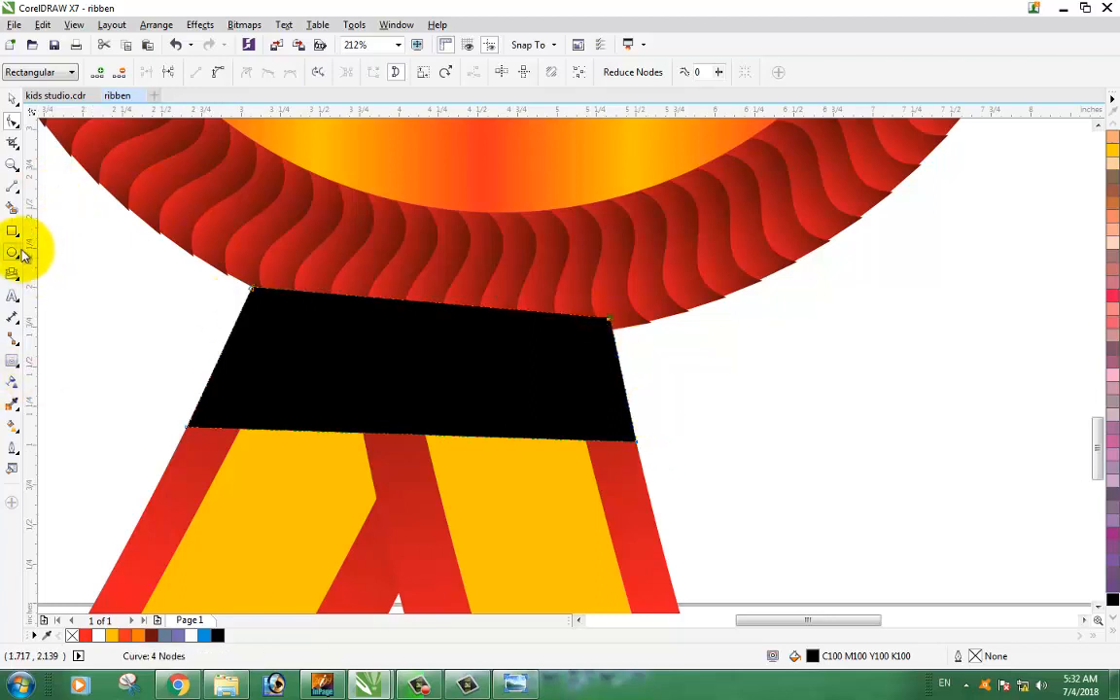
Apply a linear transparency at about -91.5 degrees to the black shape, fading it downward over the tails as a shadow.
left_click(13, 387)
left_click_drag(400, 301, 394, 419)
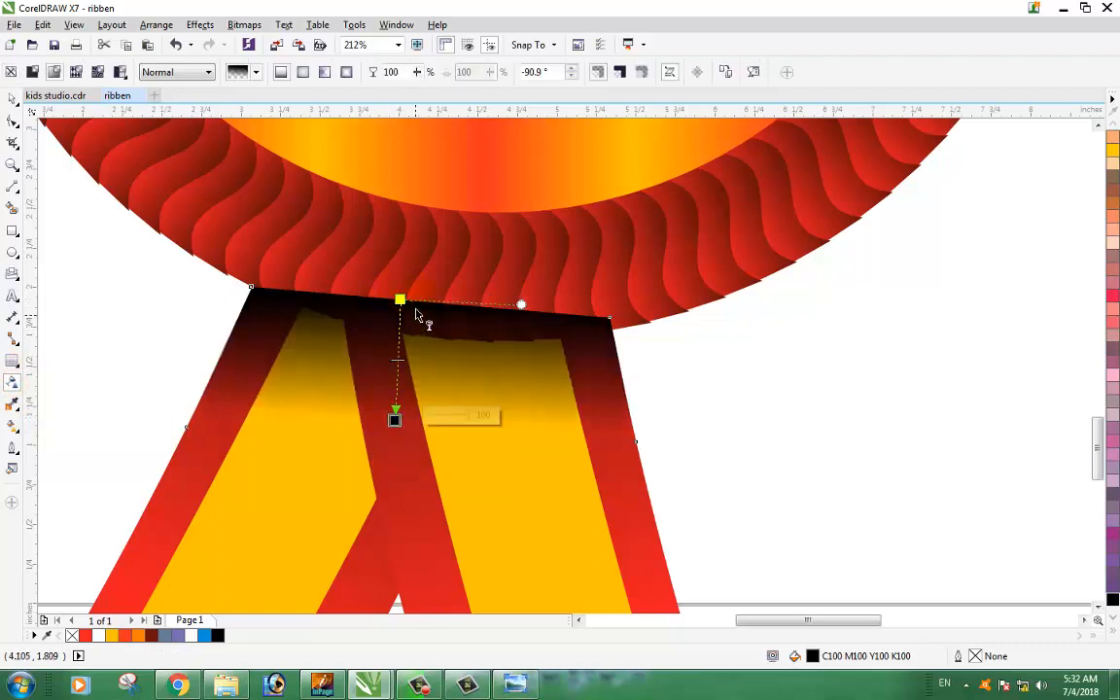
left_click_drag(399, 299, 403, 309)
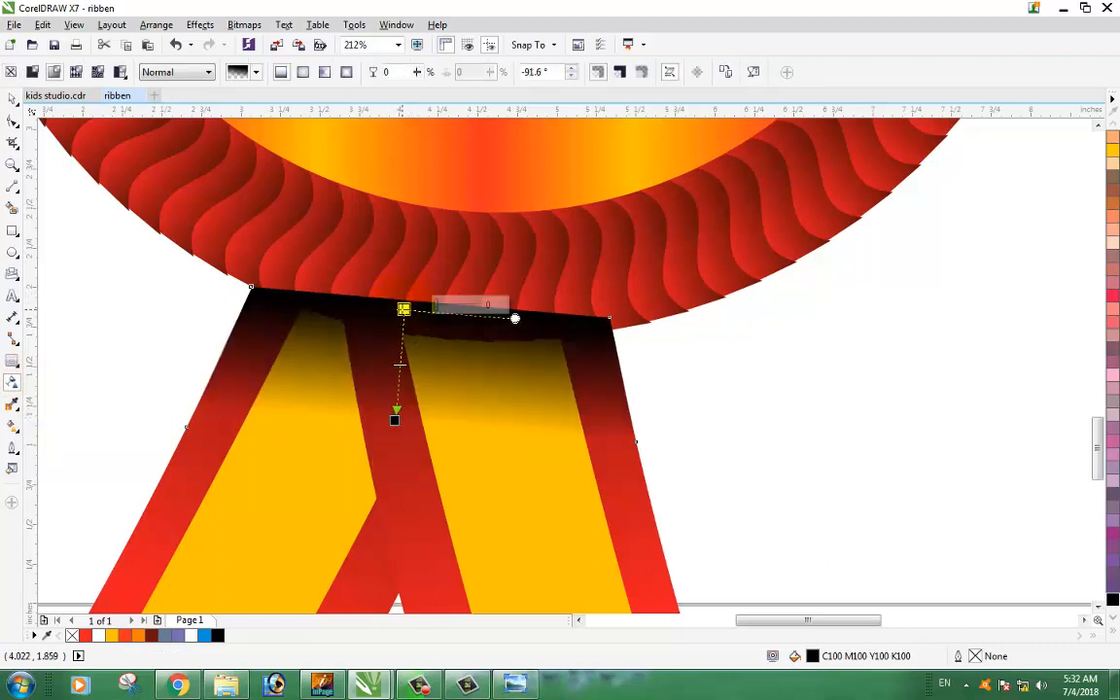
mouse_move(395, 418)
left_mouse_down()
mouse_move(394, 430)
mouse_move(394, 418)
left_mouse_up()
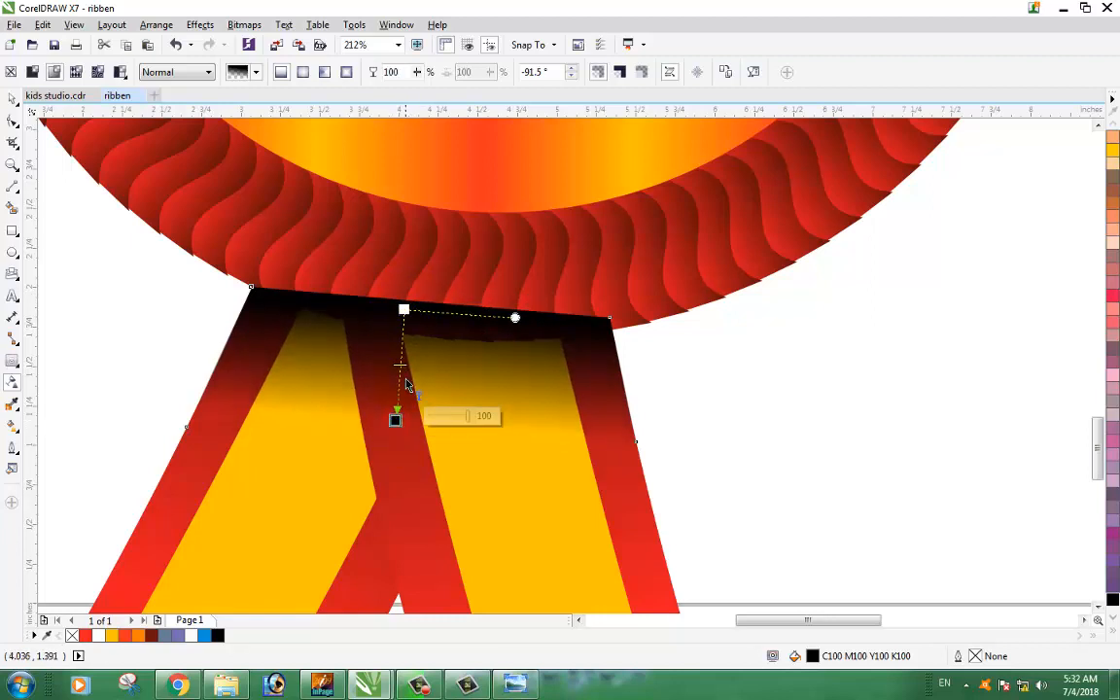
left_click(12, 98)
left_click(760, 409)
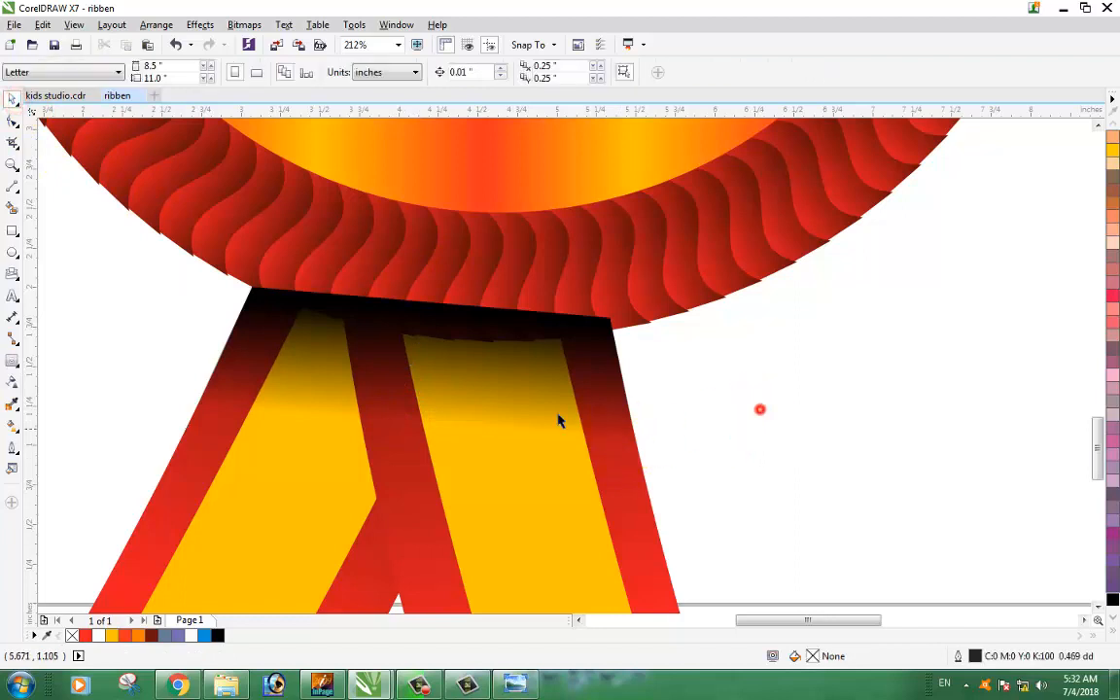
Send the shadow shape back so it lies behind the wavy ribbon ring but in front of the tails.
left_click(547, 323)
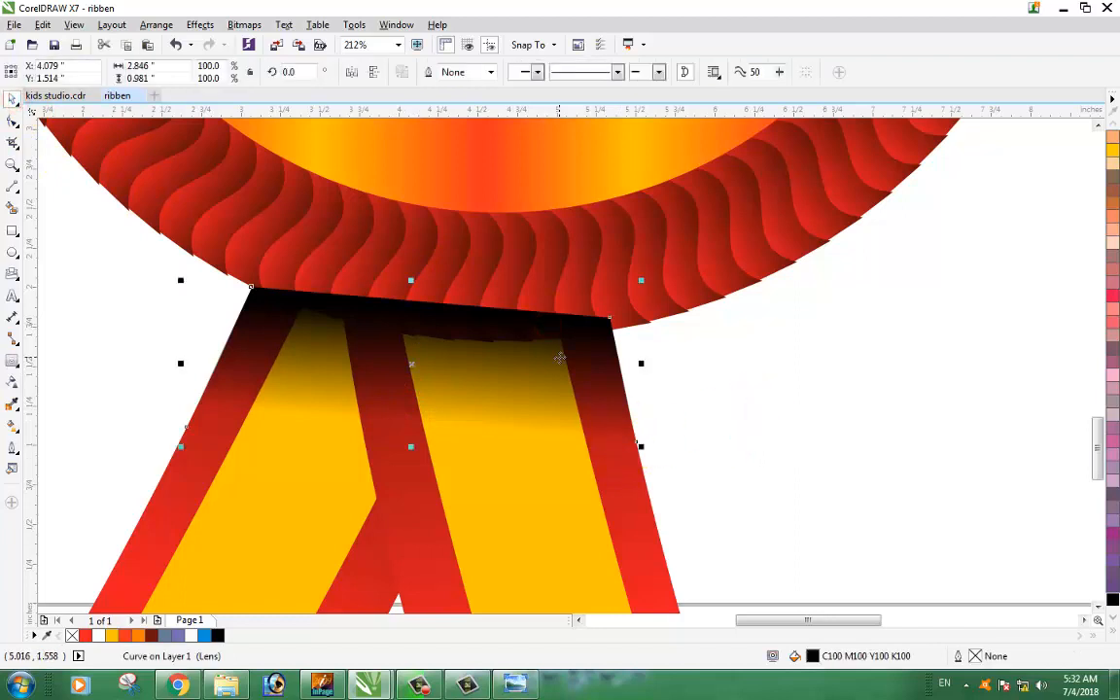
key("ctrl+Page_Down")
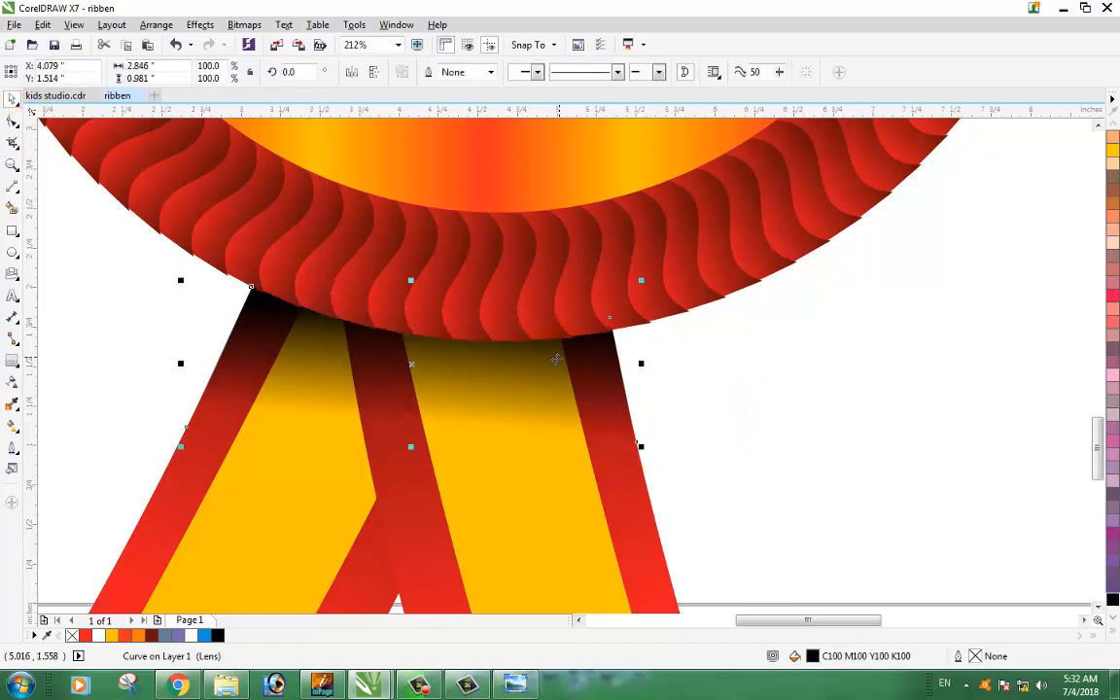
scroll(556, 359, "down", 2)
scroll(408, 361, "up", 3)
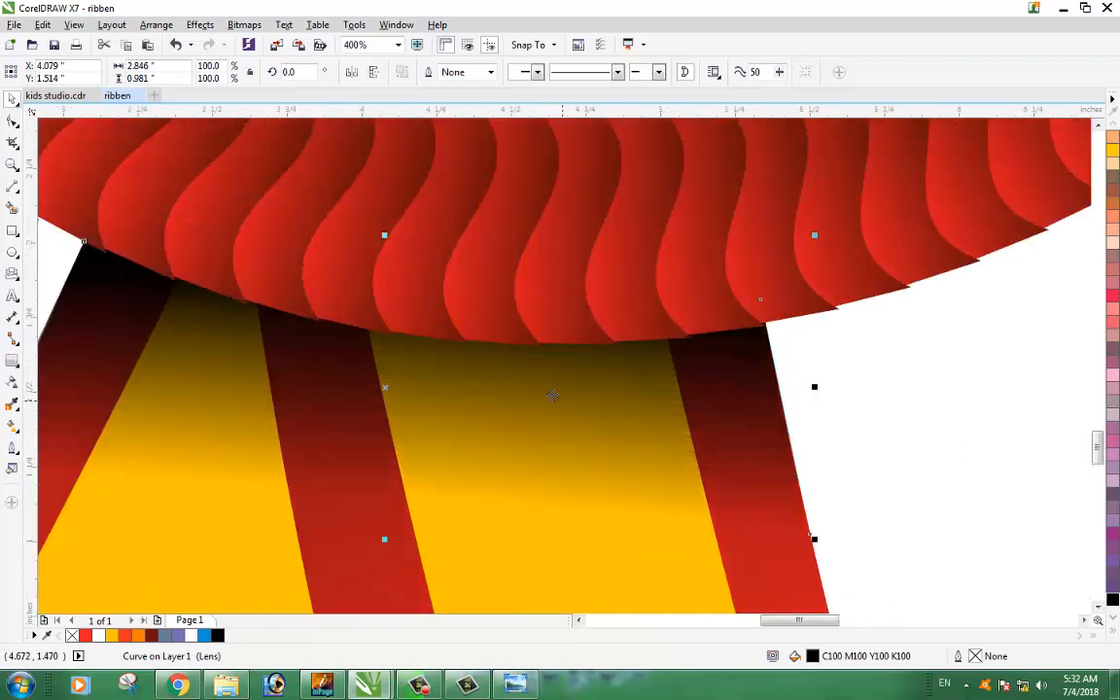
scroll(552, 394, "down", 2)
left_click(849, 407)
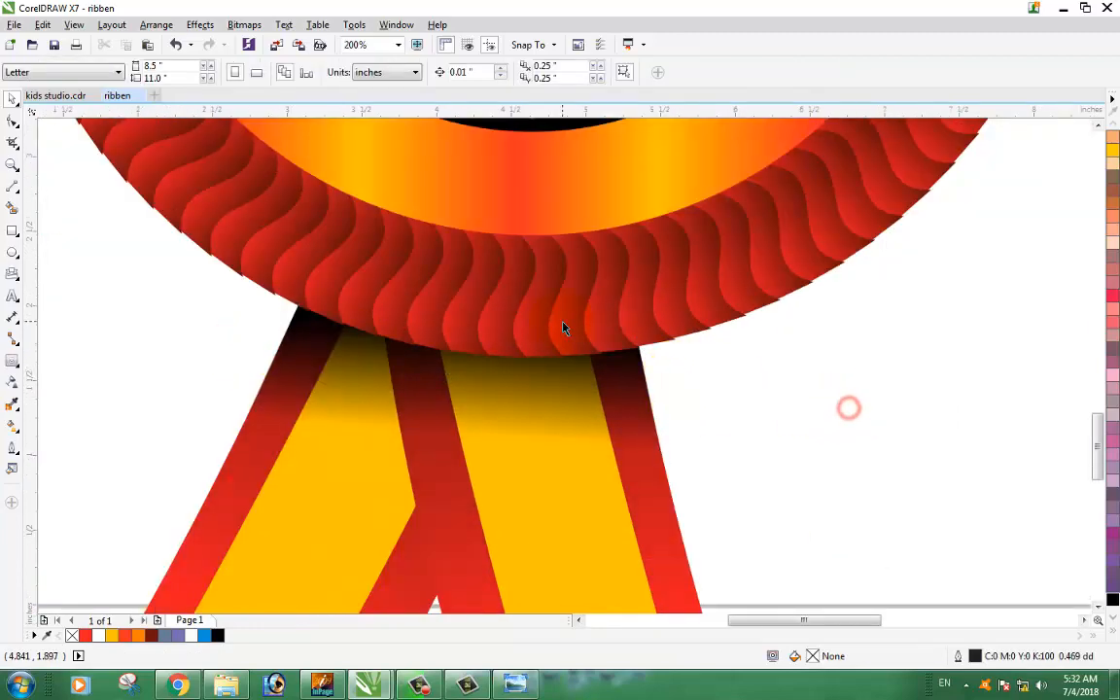
Examine the whole badge with its tails and the shadow beneath the ring.
scroll(557, 365, "down", 4)
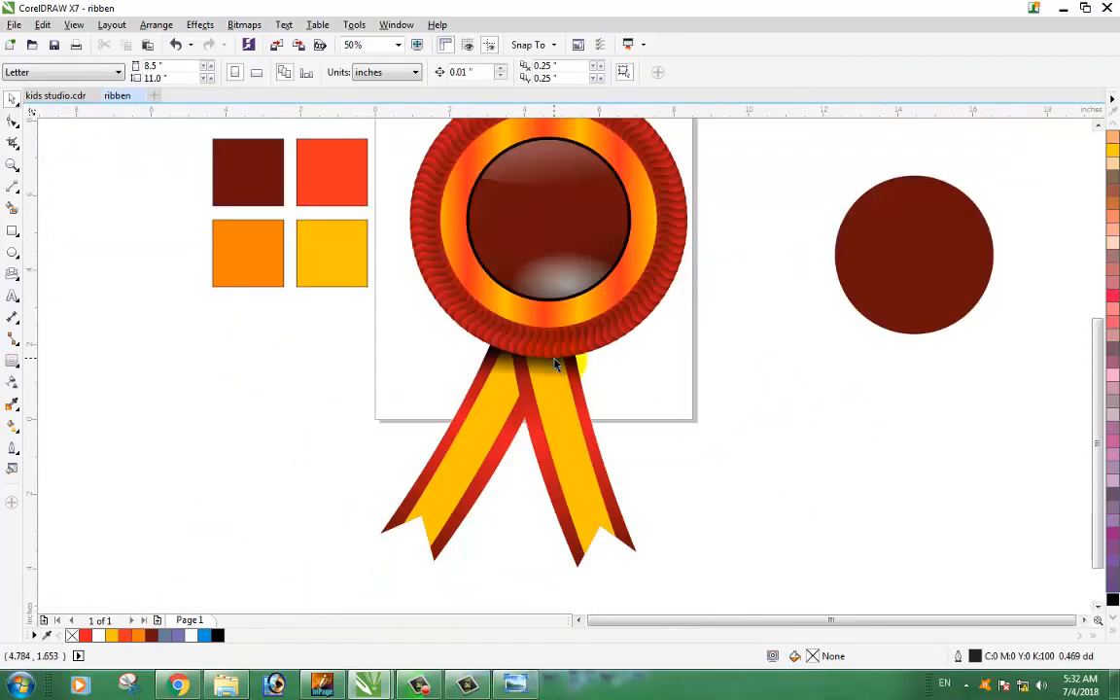
scroll(564, 370, "down", 2)
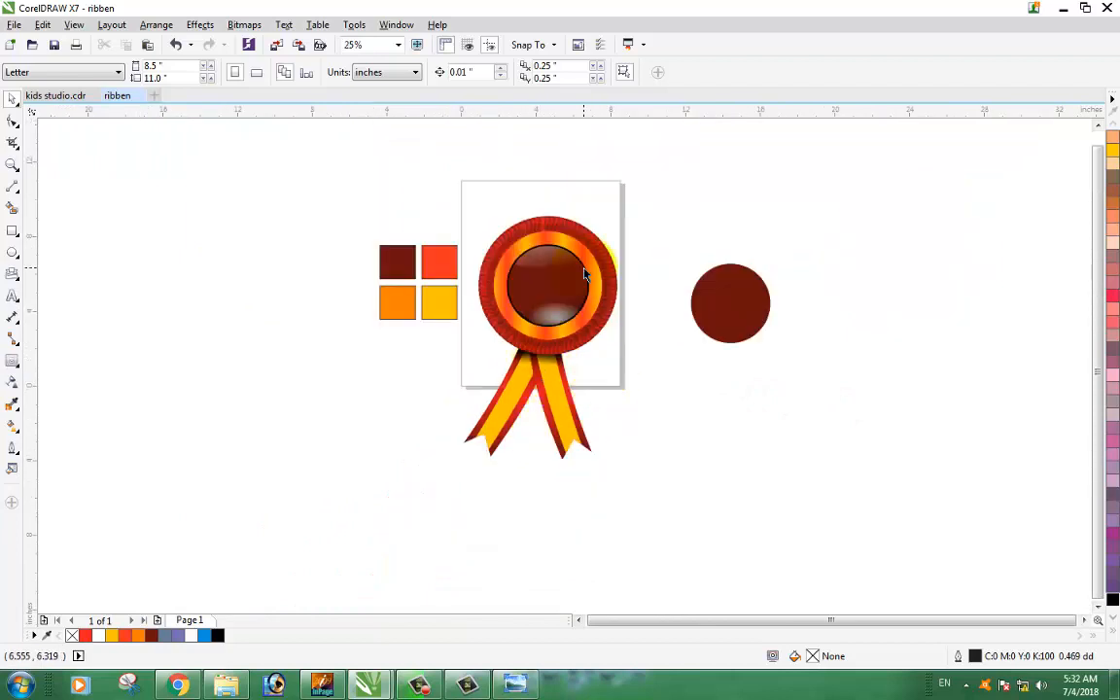
scroll(574, 267, "up", 2)
scroll(442, 277, "down", 2)
key("z")
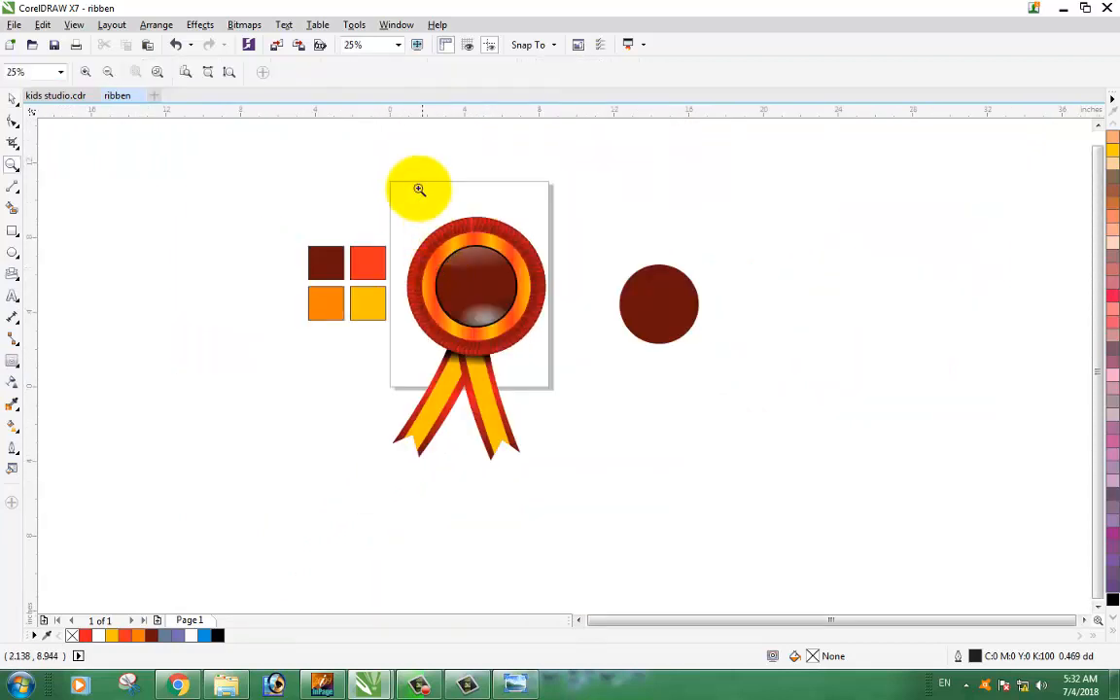
left_click_drag(391, 183, 590, 515)
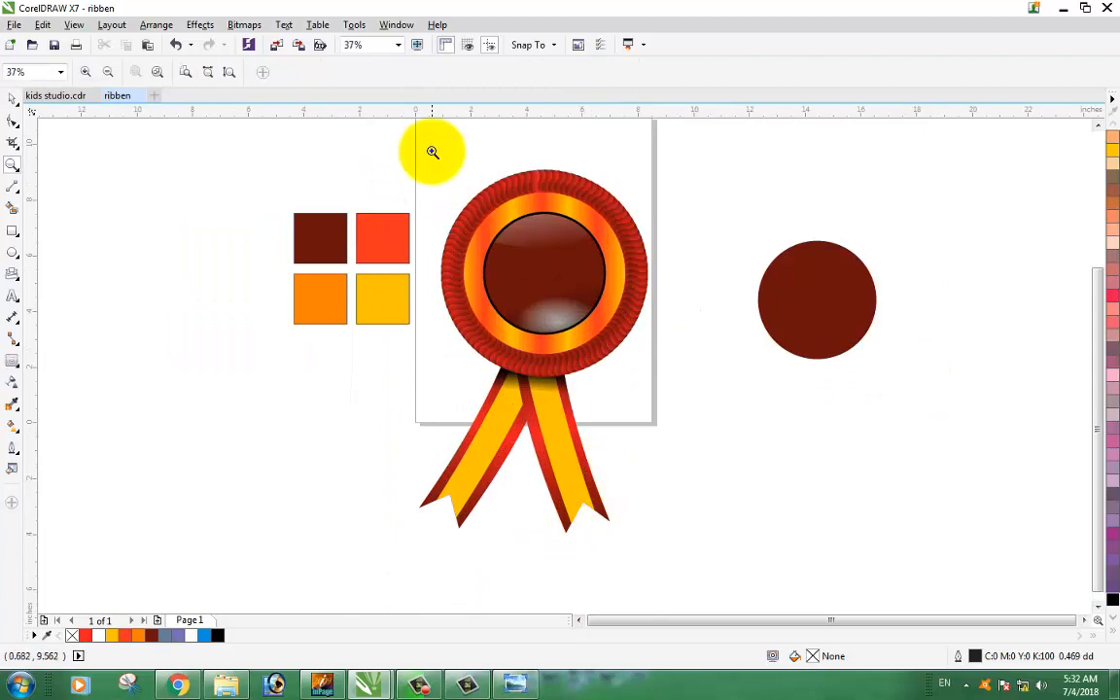
left_click_drag(416, 138, 661, 564)
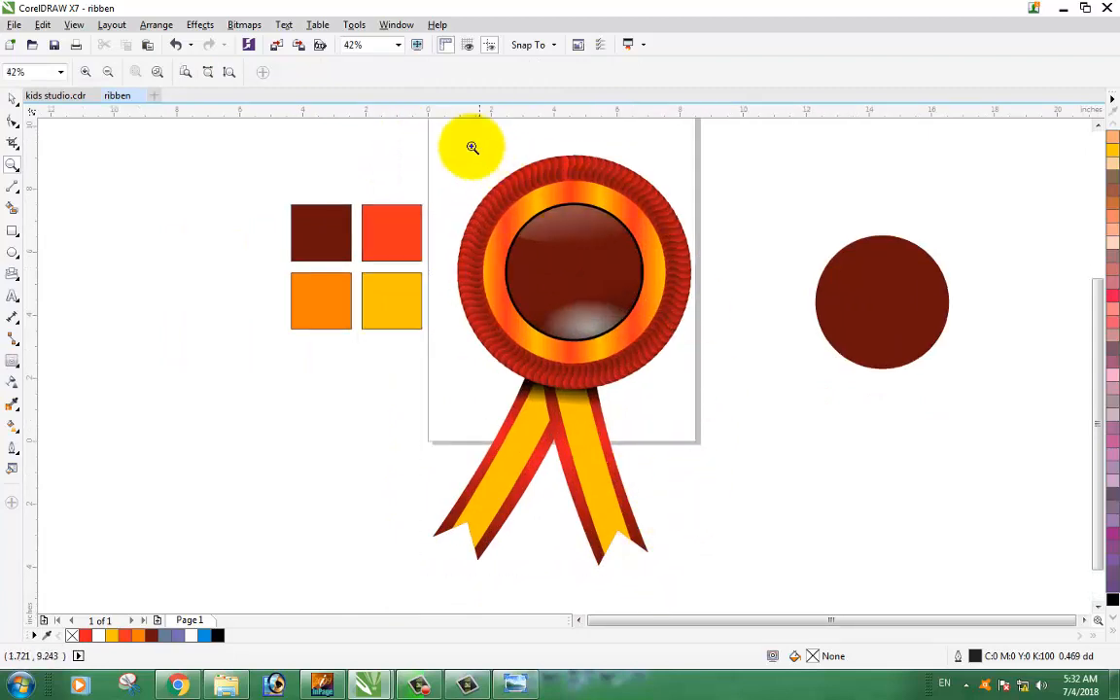
left_click_drag(437, 136, 737, 569)
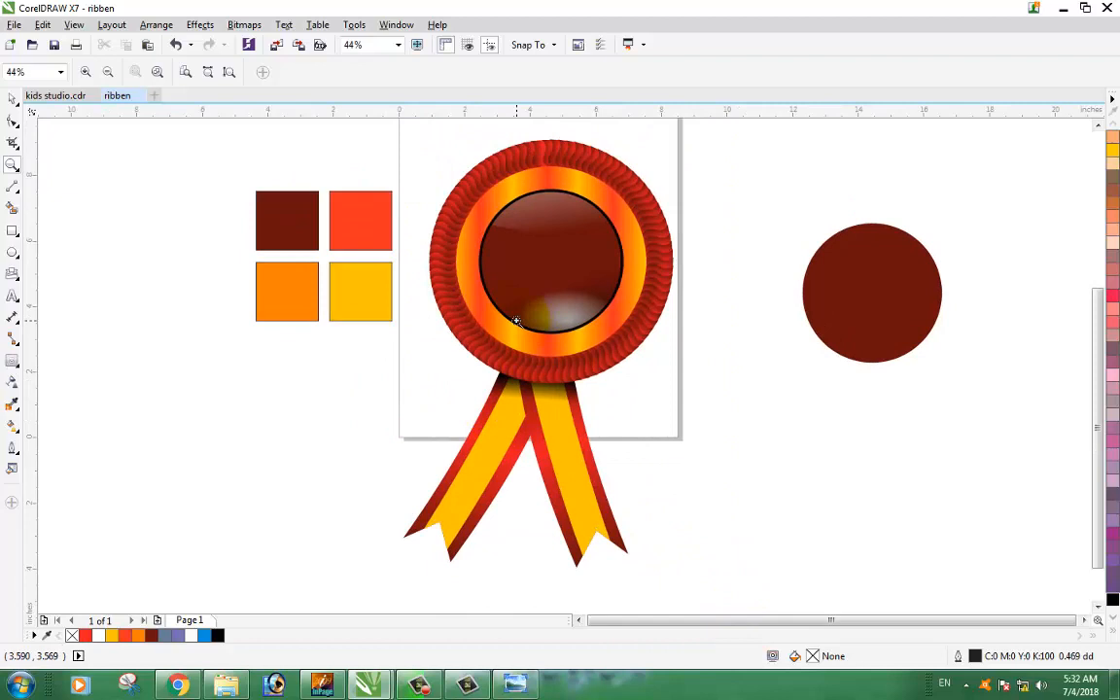
Delete the spare brown circle and the four colour swatches beside the badge.
left_click(12, 98)
left_click(898, 291)
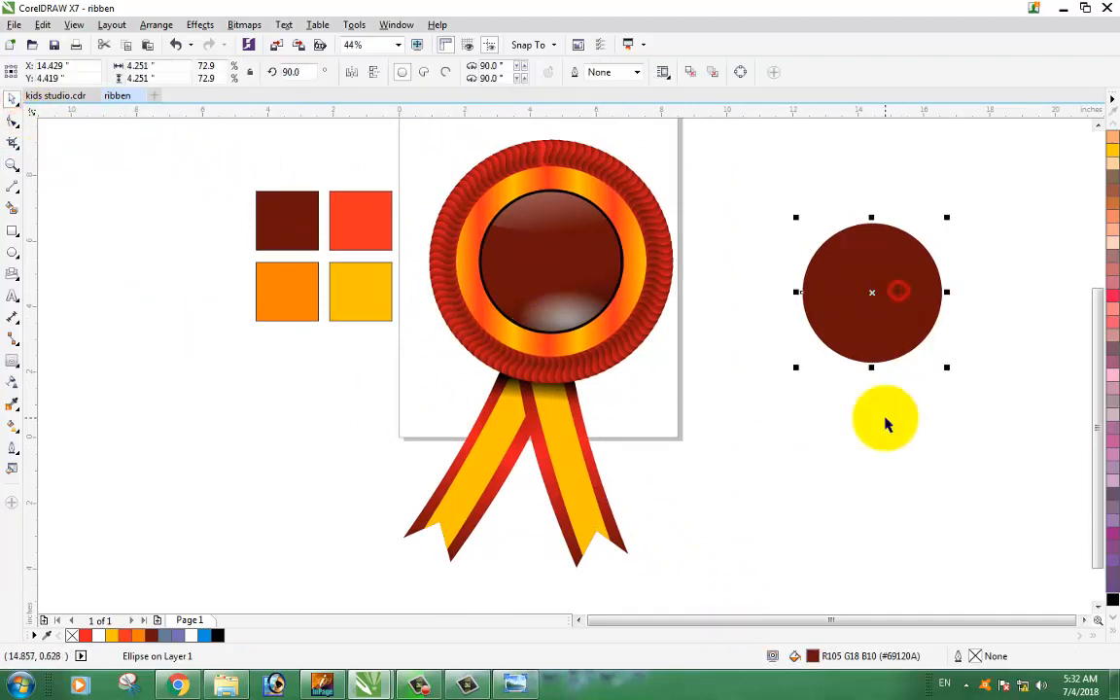
key("Delete")
left_click_drag(180, 119, 446, 391)
key("Delete")
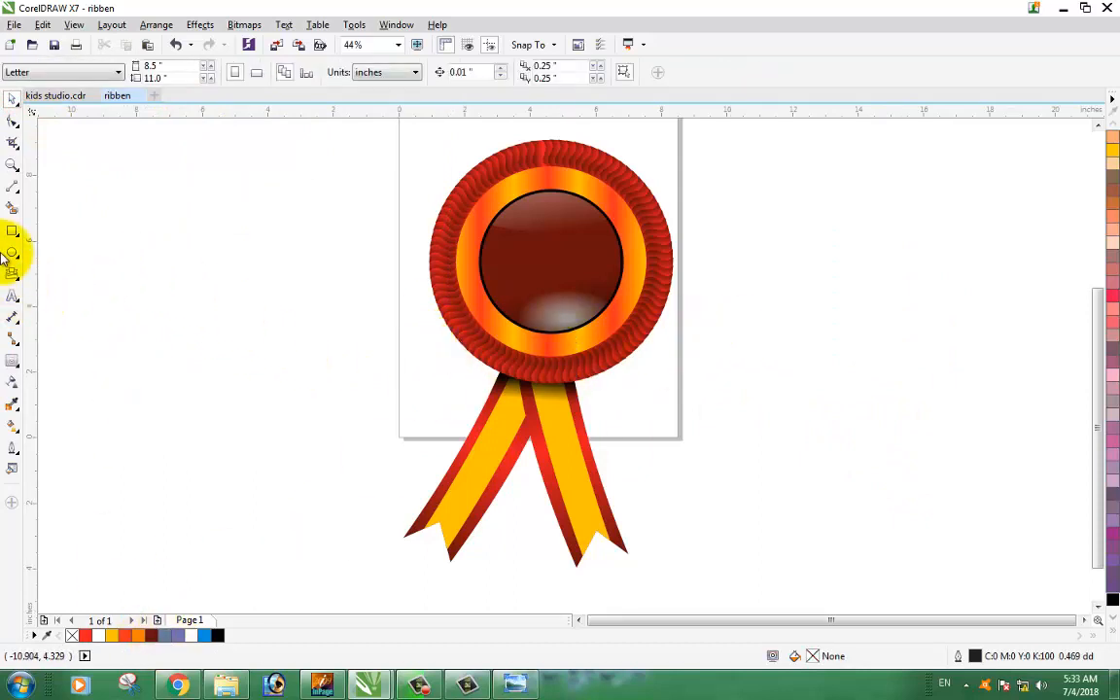
Add three lines of artistic text beside the badge: the designer's first name, GRAPHICS and DESIGNER.
left_click(13, 295)
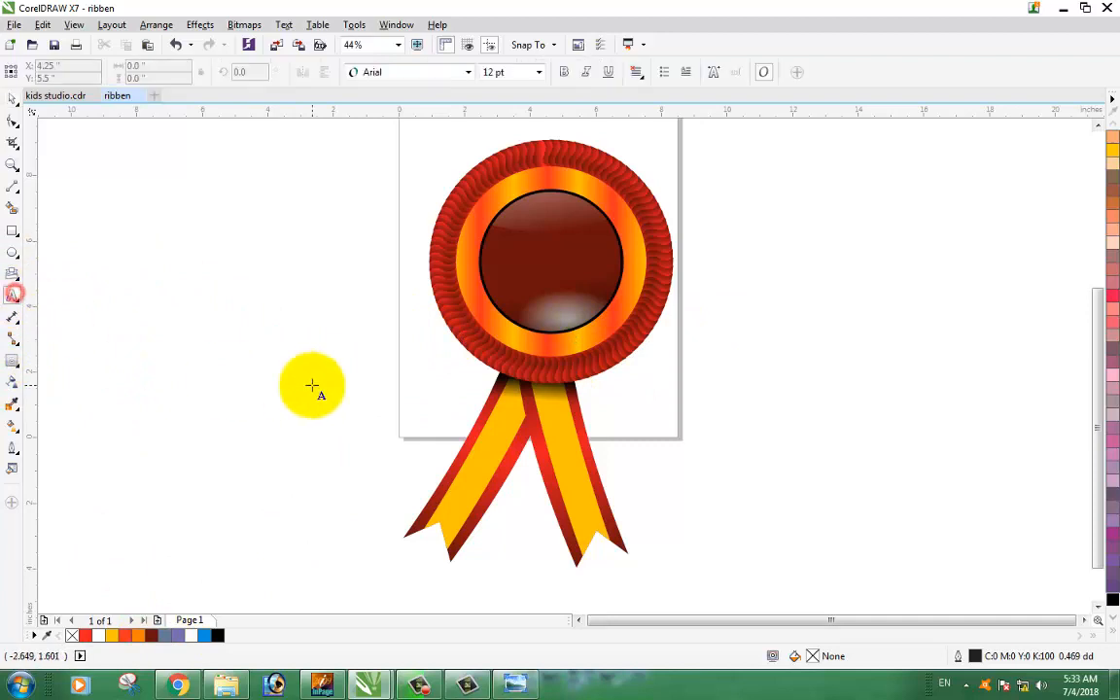
left_click(311, 384)
type("AMIR")
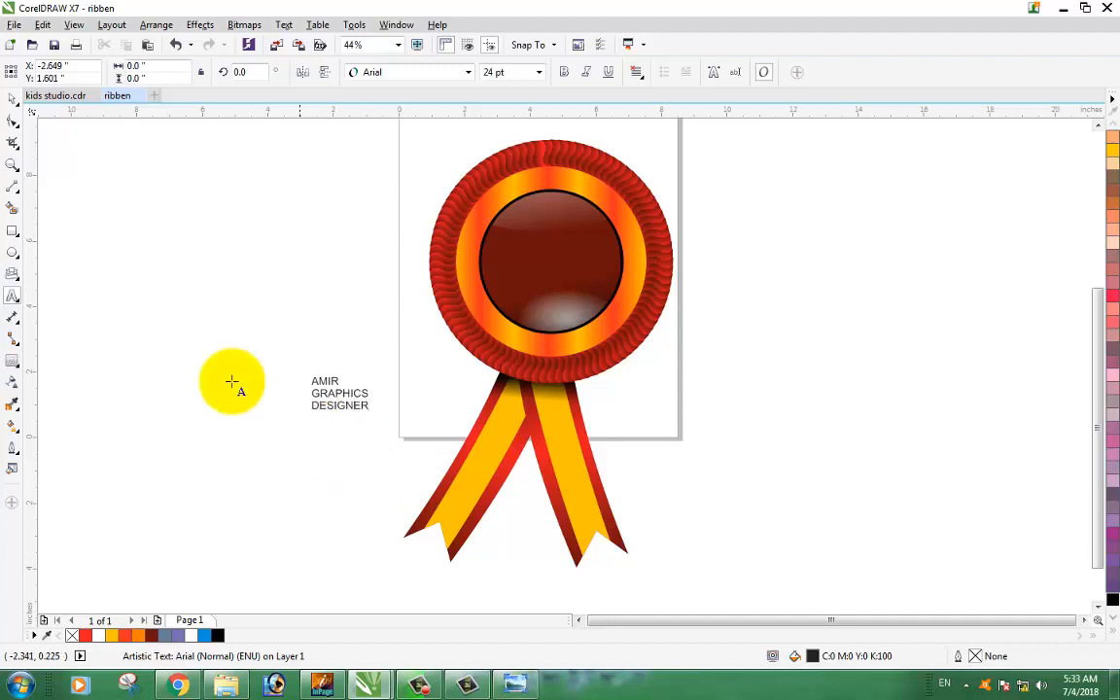
Set the text in the Impact font and enlarge it to about 61.8 pt.
left_click(13, 98)
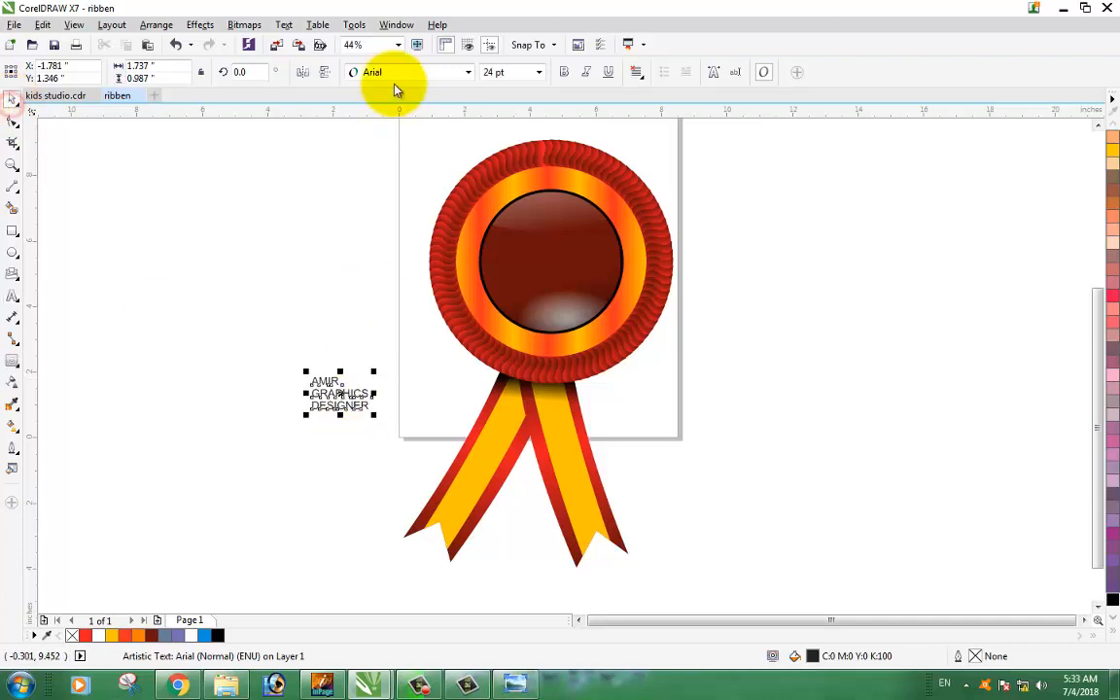
left_click(467, 73)
left_click(412, 111)
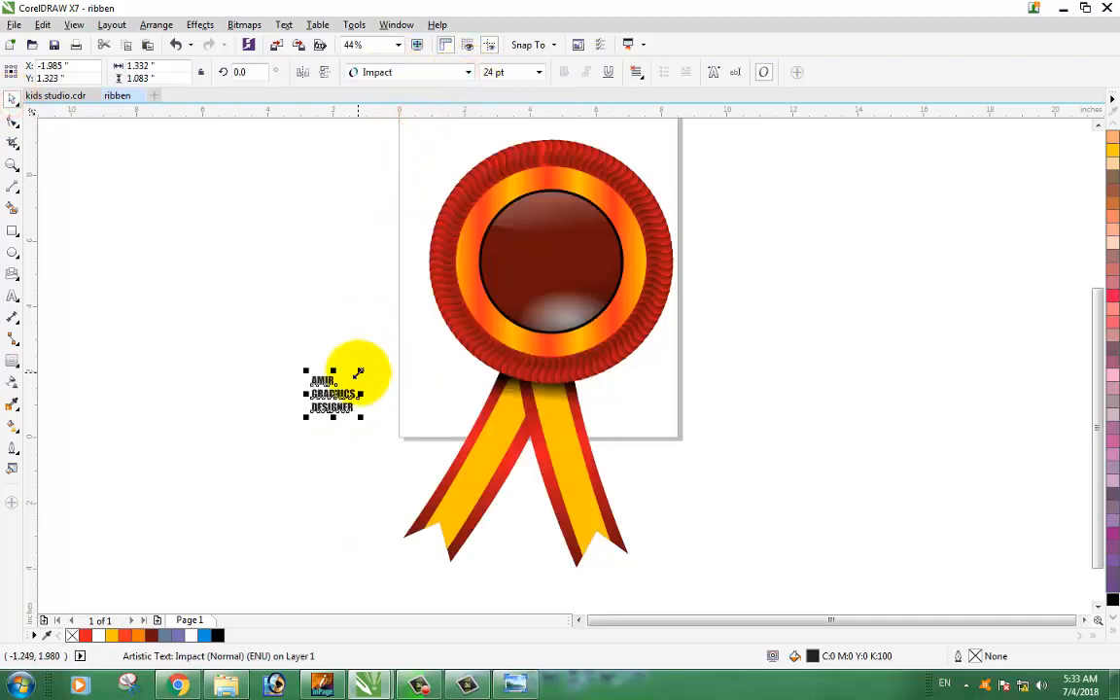
left_click_drag(360, 370, 430, 318)
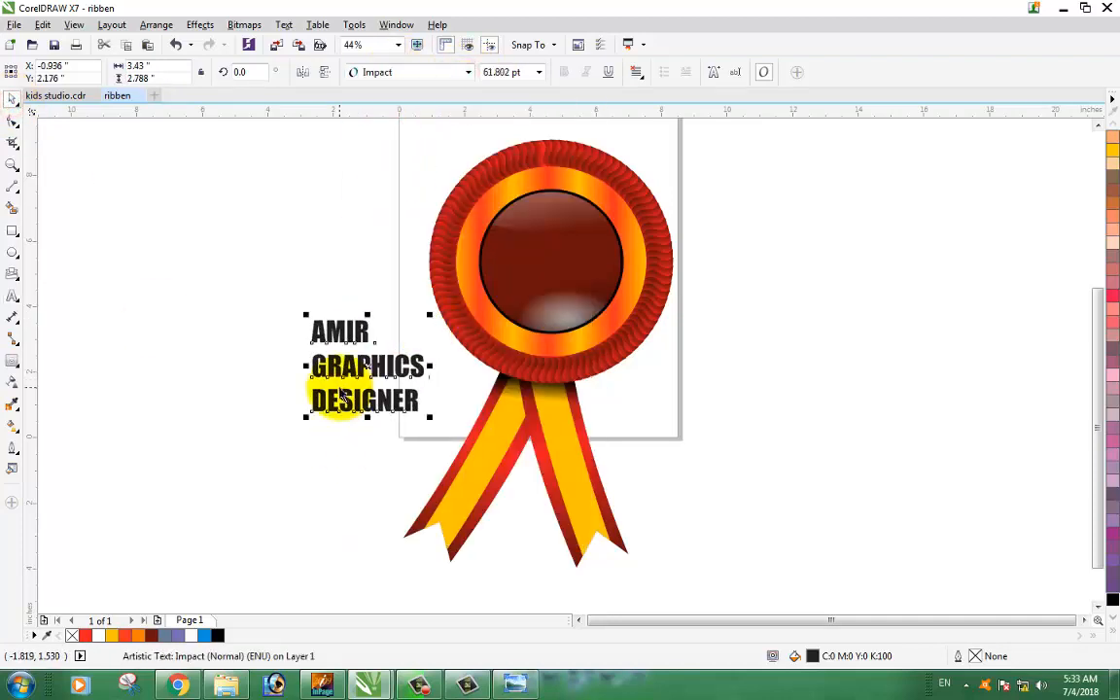
Break the text into three separate lines and align their centres vertically in one column.
left_click(300, 443)
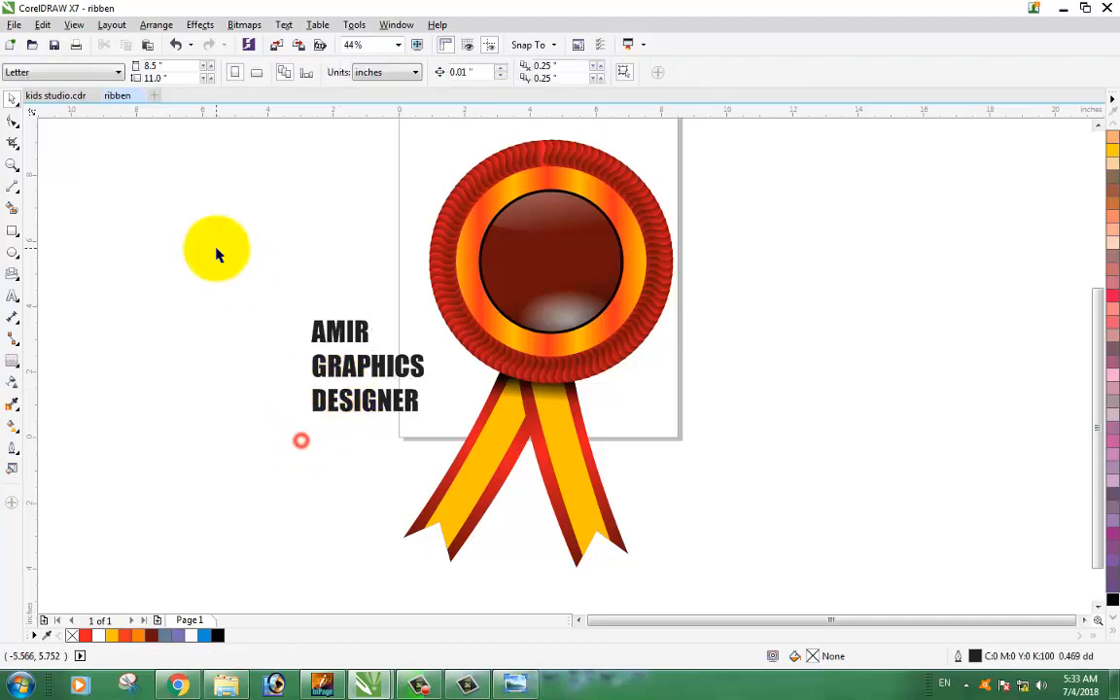
left_click_drag(216, 248, 460, 456)
key("c")
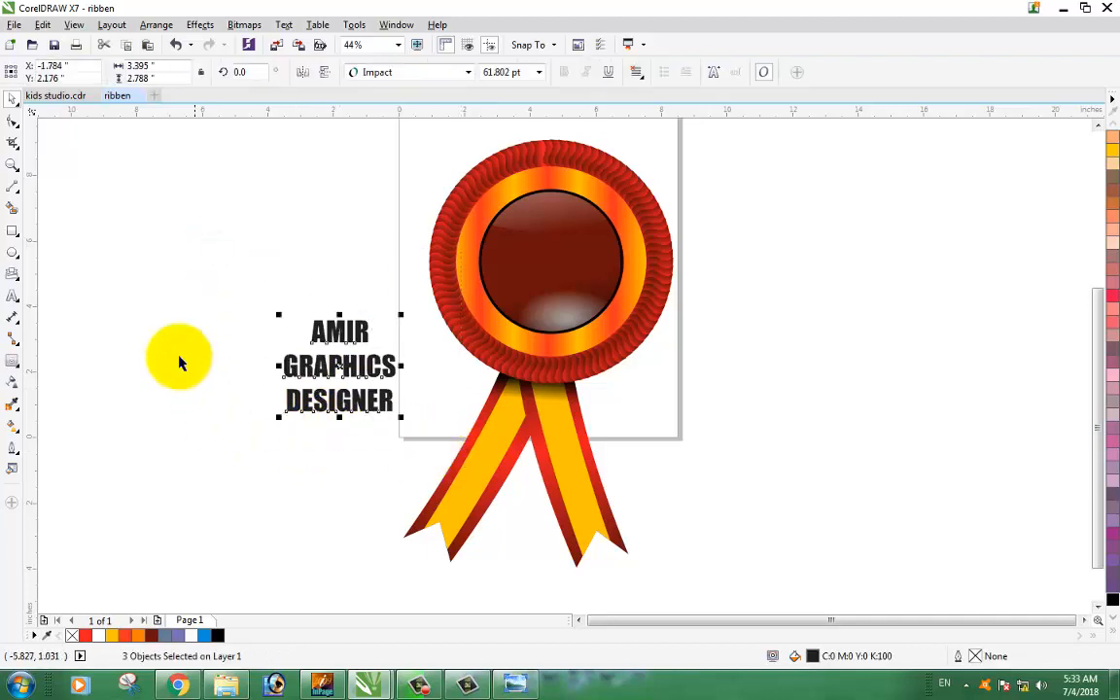
Move the name line onto the upper part of the brown centre, enlarge it to about 87 pt and fill it white.
left_click(159, 310)
left_click_drag(337, 328, 574, 218)
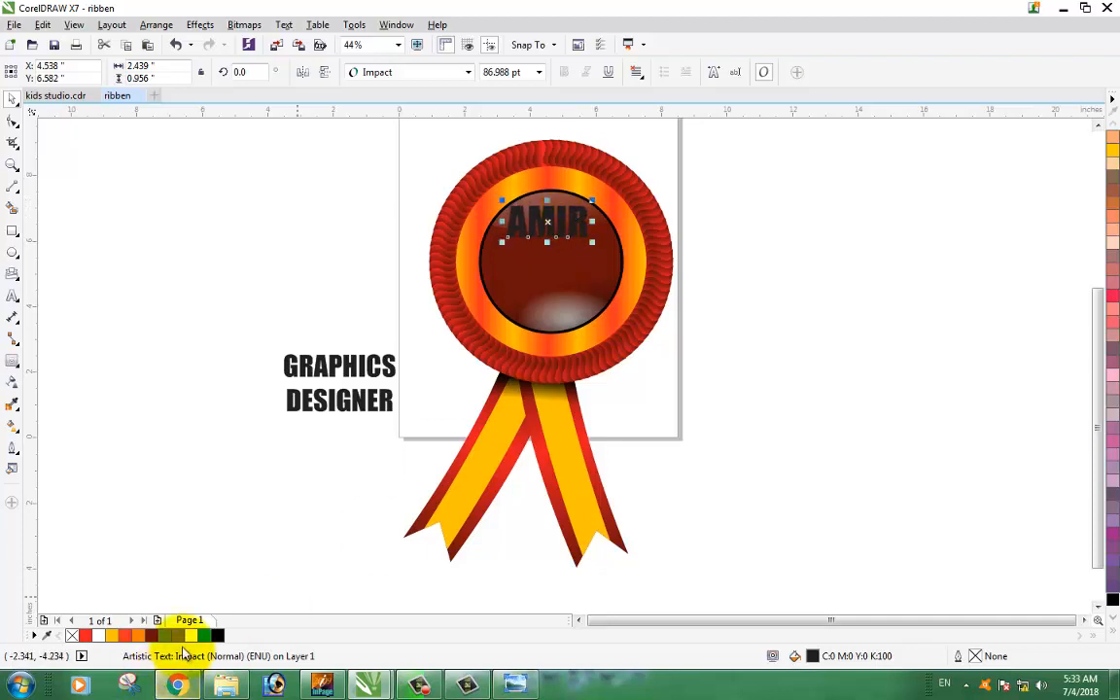
left_click(98, 635)
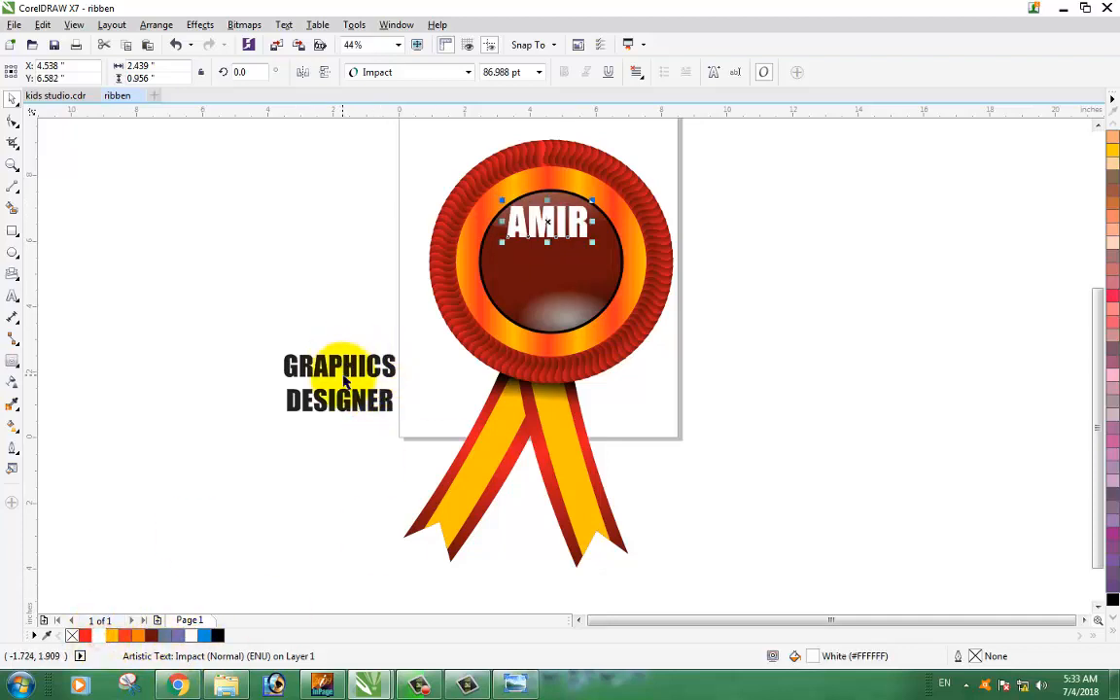
Move GRAPHICS and DESIGNER onto the brown centre below the name, resizing them to about 70 pt and 55.3 pt respectively.
double_click(348, 361)
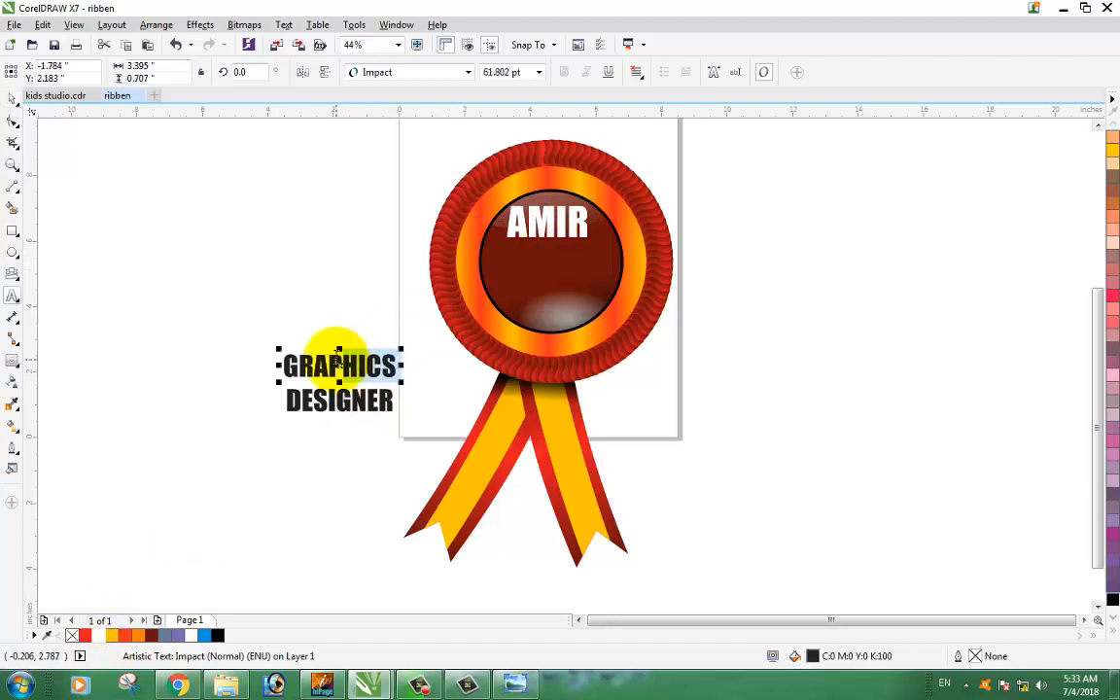
left_click(12, 118)
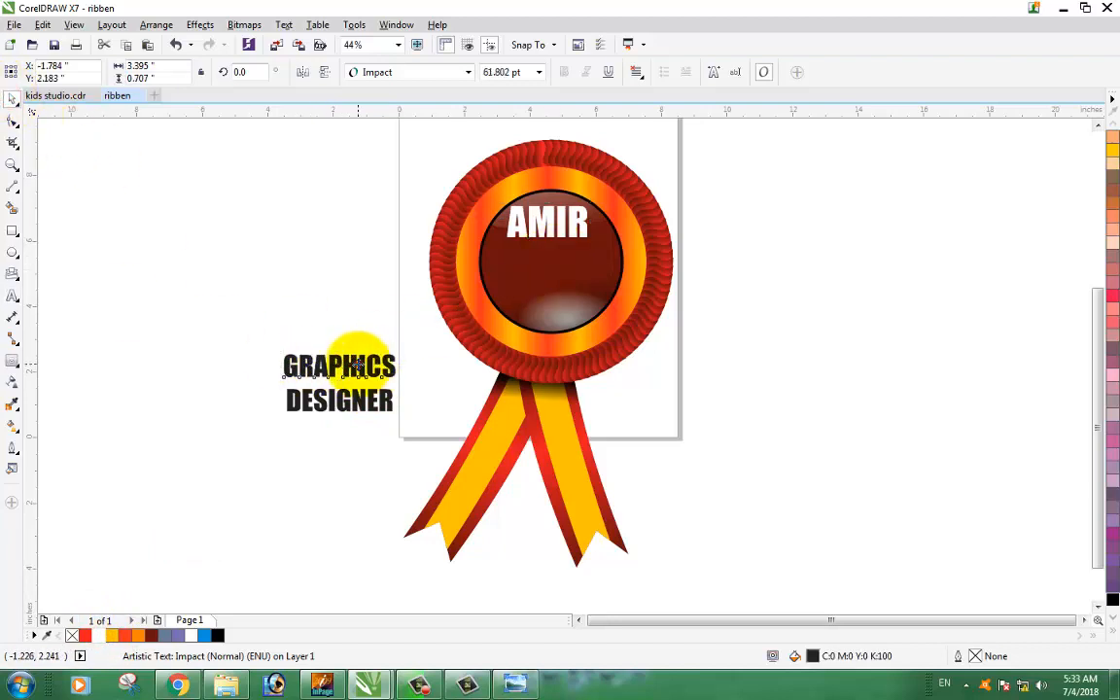
left_click_drag(358, 364, 622, 239)
mouse_move(486, 258)
left_mouse_down()
mouse_move(450, 252)
mouse_move(476, 258)
left_mouse_up()
left_click_drag(361, 405, 559, 264)
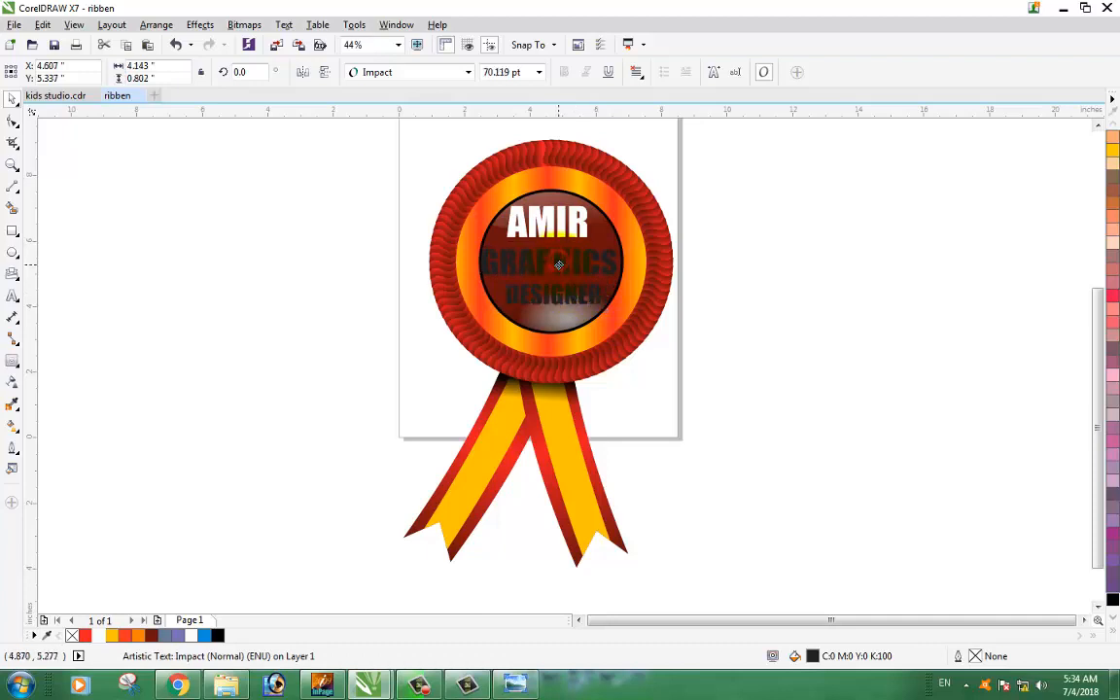
Fill the GRAPHICS and DESIGNER lines white and deselect the text.
left_click(192, 635)
left_click(546, 300)
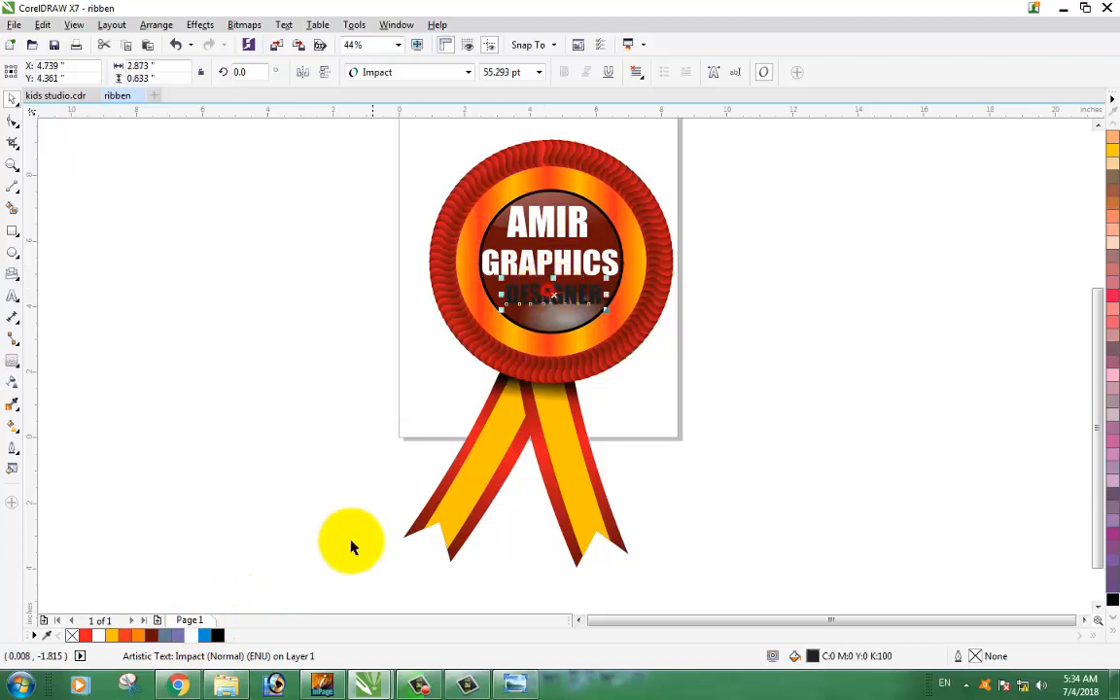
left_click(192, 634)
left_click(784, 232)
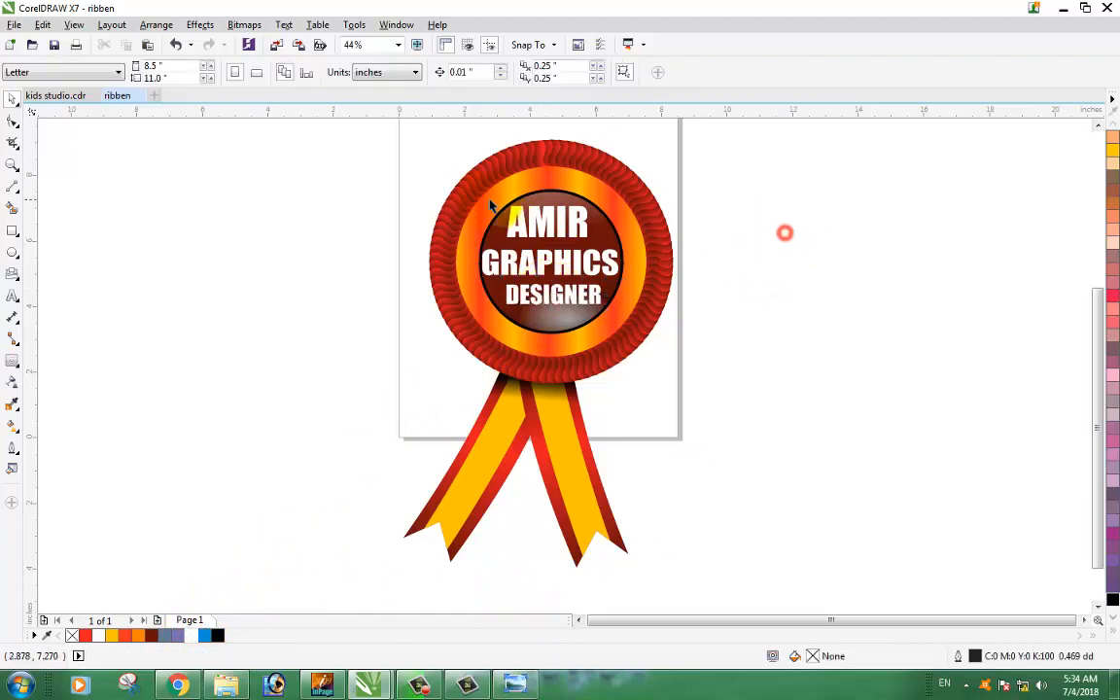
Select the DESIGNER line in the lower part of the badge's brown centre.
key("z")
left_click_drag(418, 120, 752, 502)
left_click_drag(389, 130, 744, 425)
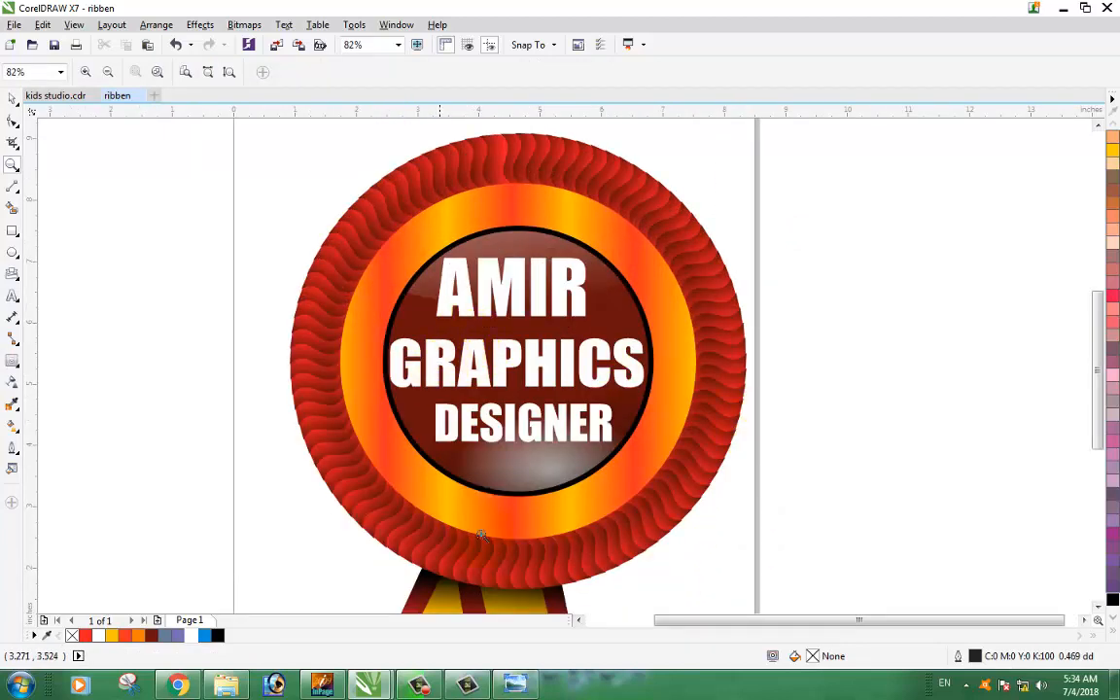
left_click(11, 97)
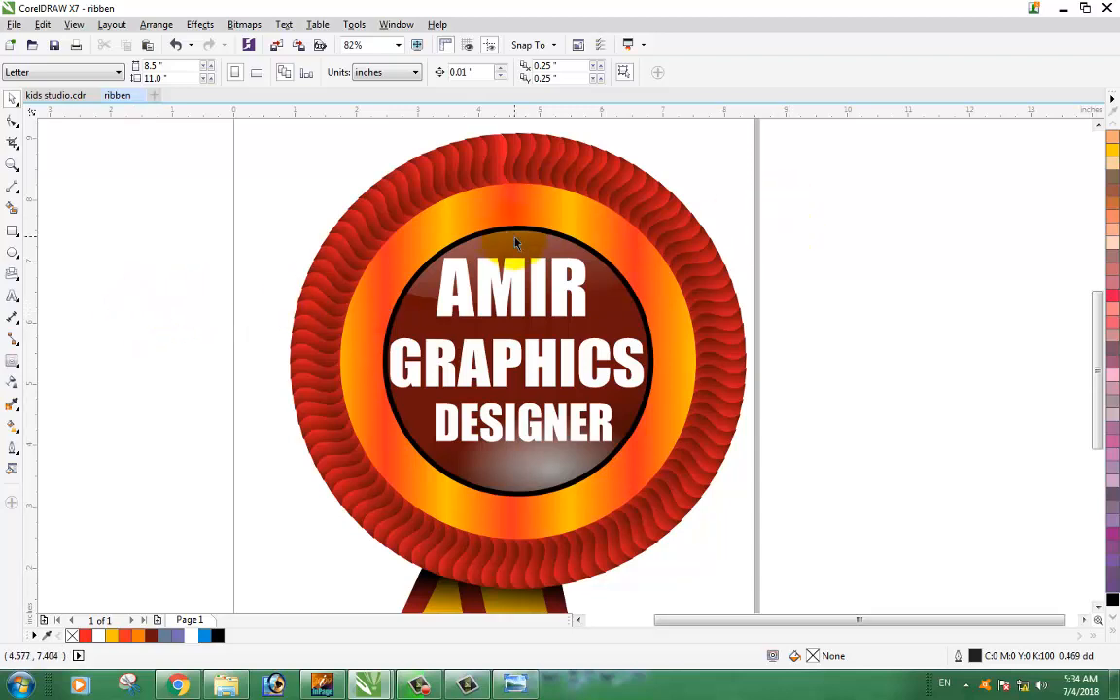
left_click(525, 420)
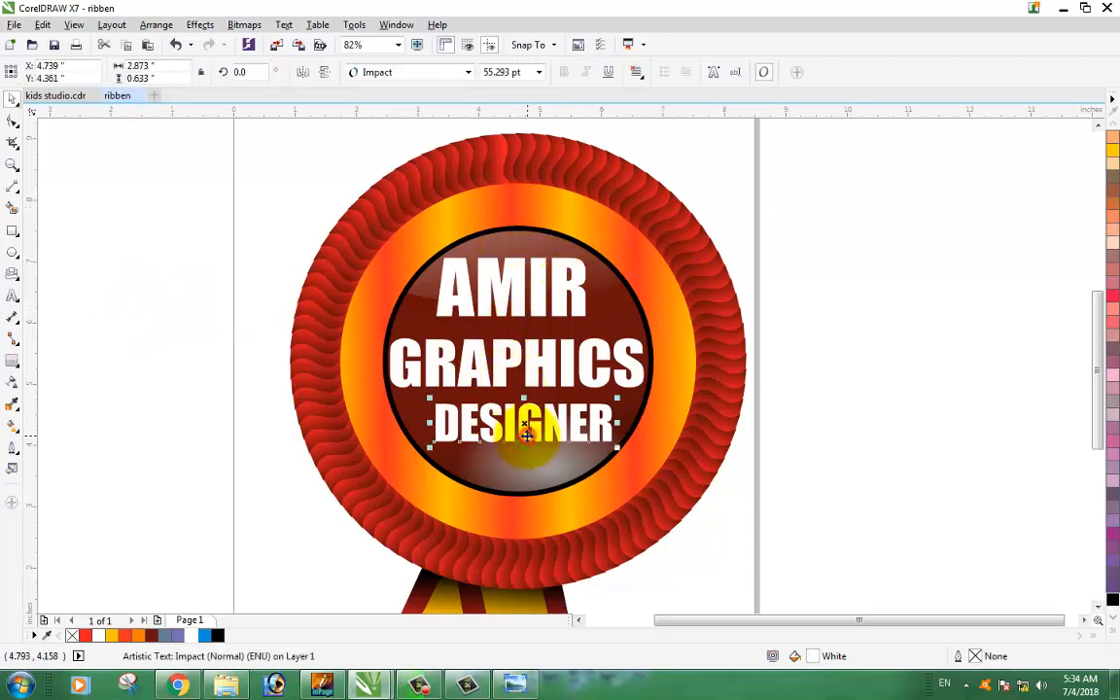